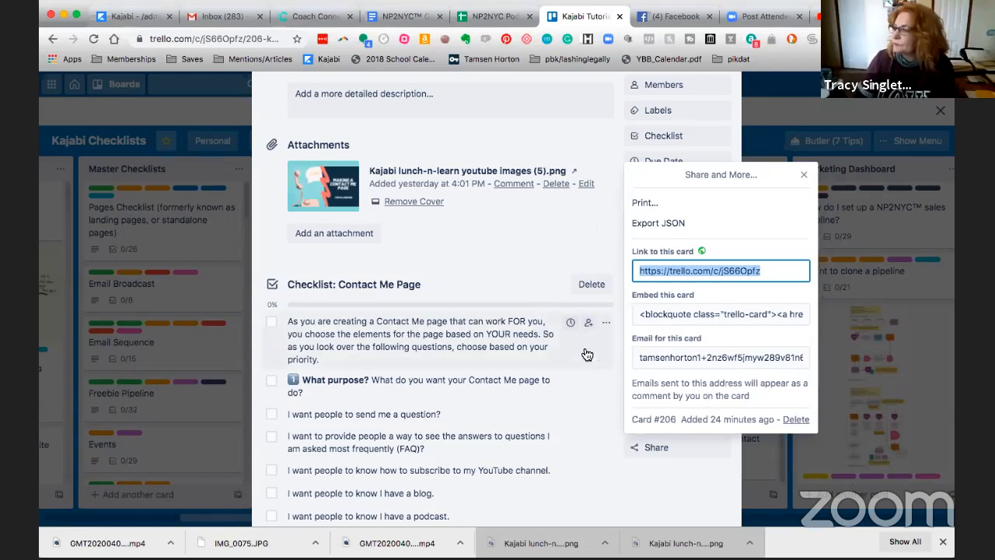
Step: Close the sharing options and the "Kajabi Tutorial: Making a Contact Me Page" card
click(523, 122)
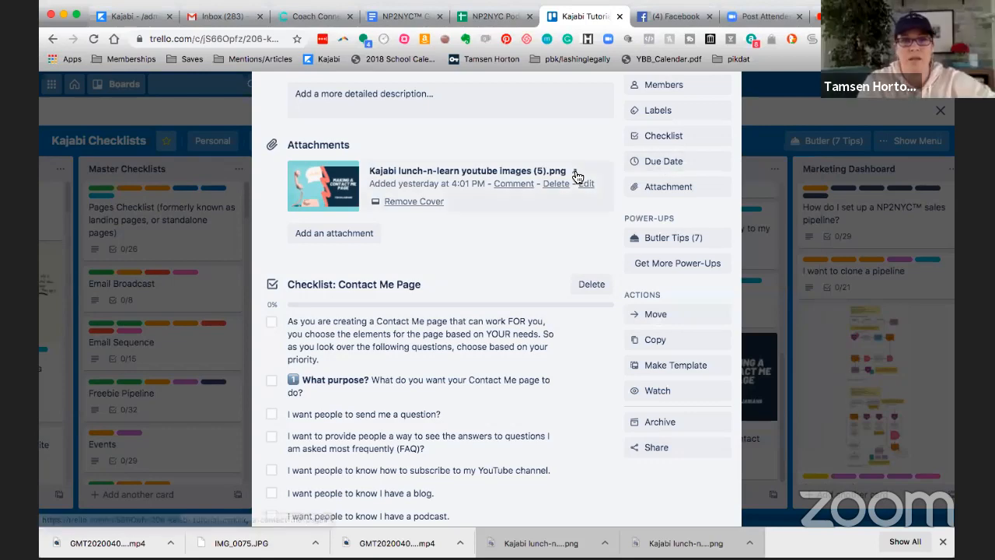
scroll(574, 174, up, 5)
scroll(565, 176, down, 1)
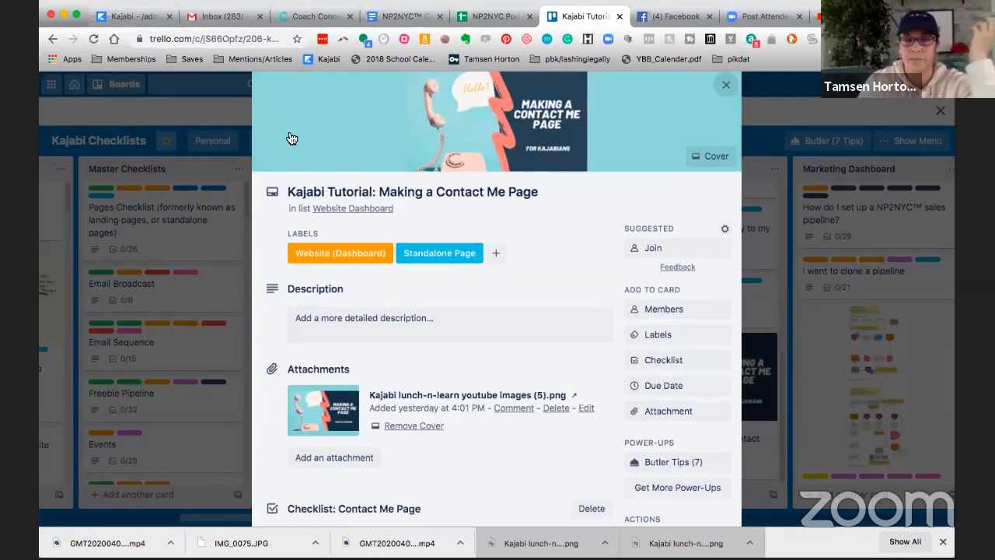
click(726, 86)
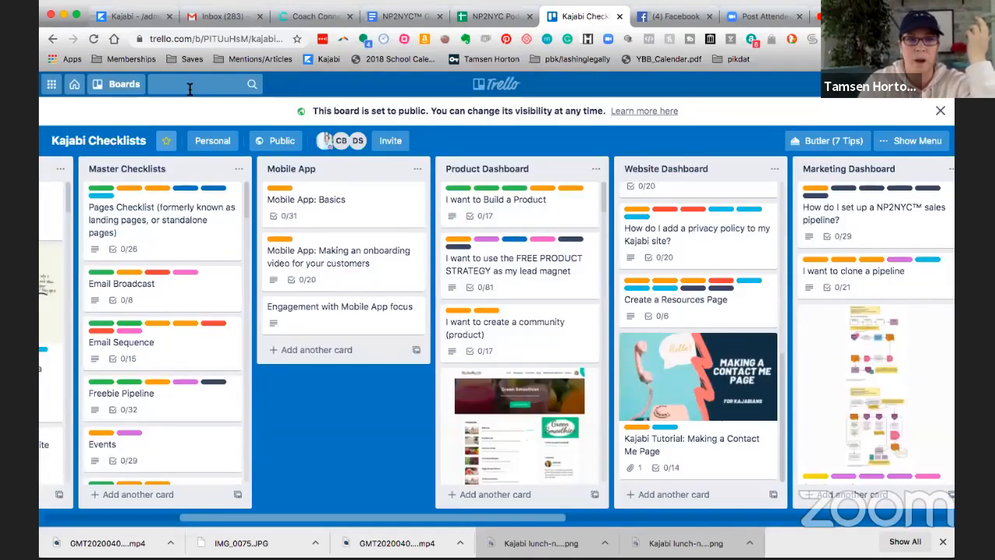
Step: Search the boards for "contact" and open the Making a Contact Me Page card from the Kajabi Checklists board
click(189, 85)
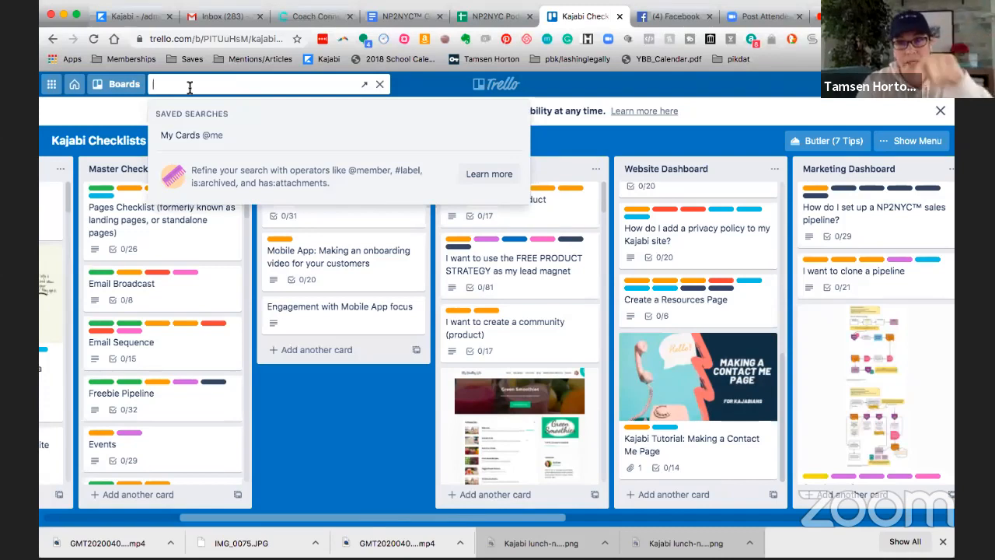
text(contact)
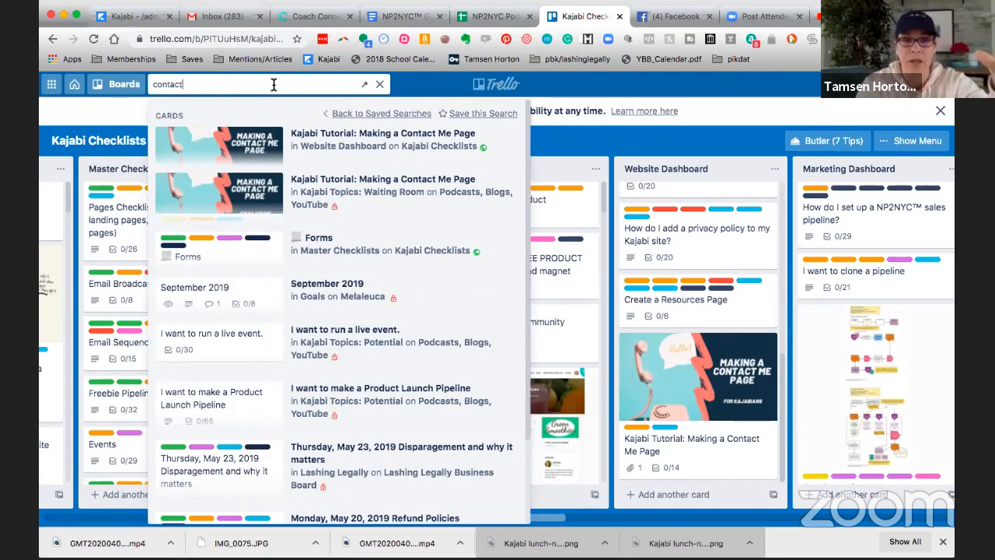
click(327, 135)
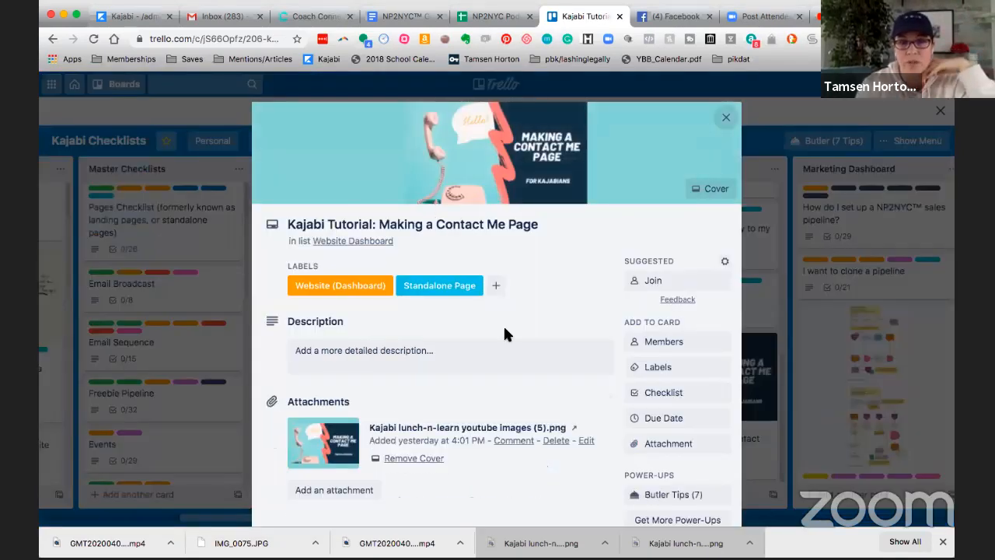
Step: Mark the "What purpose?" item as complete in the card's Contact Me Page checklist
scroll(504, 333, down, 5)
scroll(507, 335, down, 4)
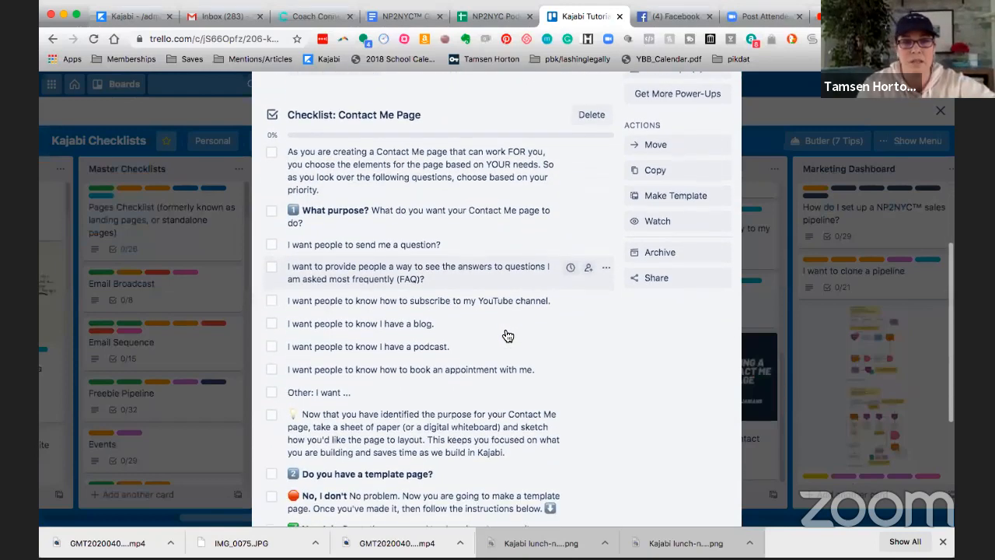
scroll(342, 204, down, 1)
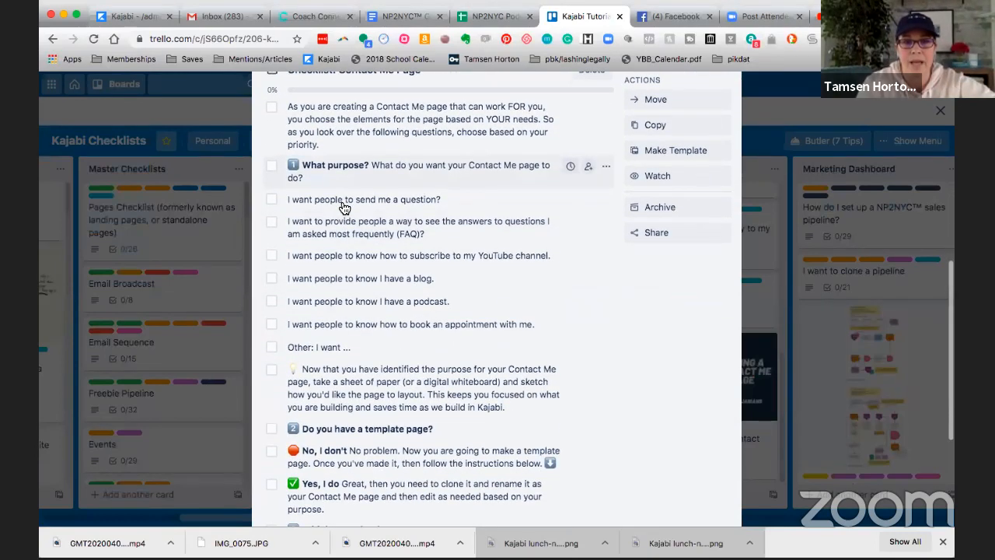
click(273, 170)
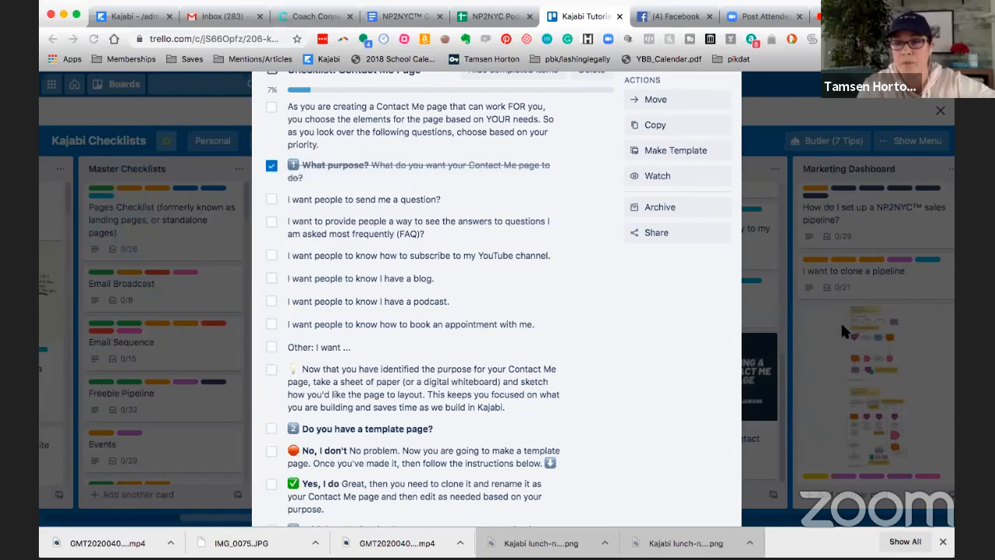
Step: Review the Contact Me Page checklist from its introduction through the purpose options, layout sketch tip and template page question
scroll(523, 334, up, 5)
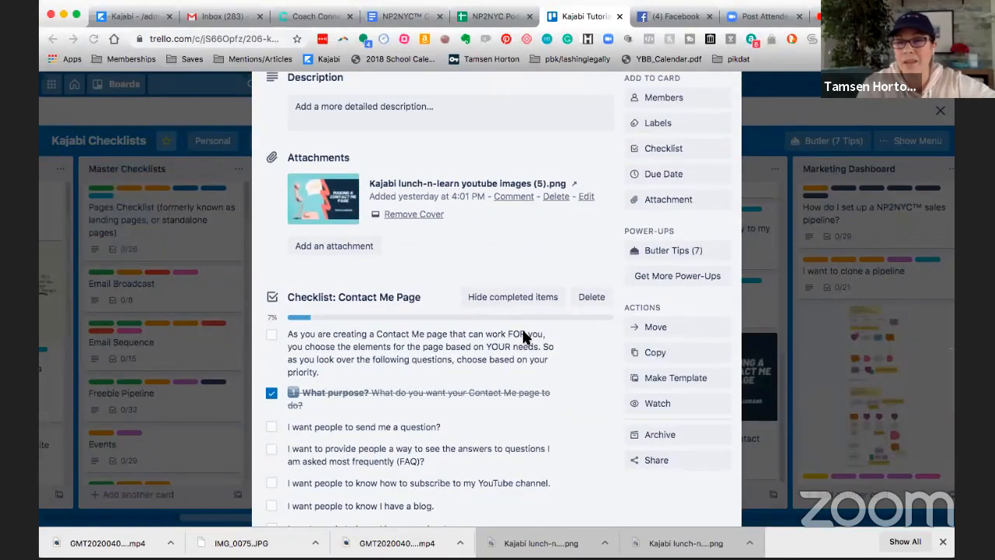
scroll(523, 336, down, 1)
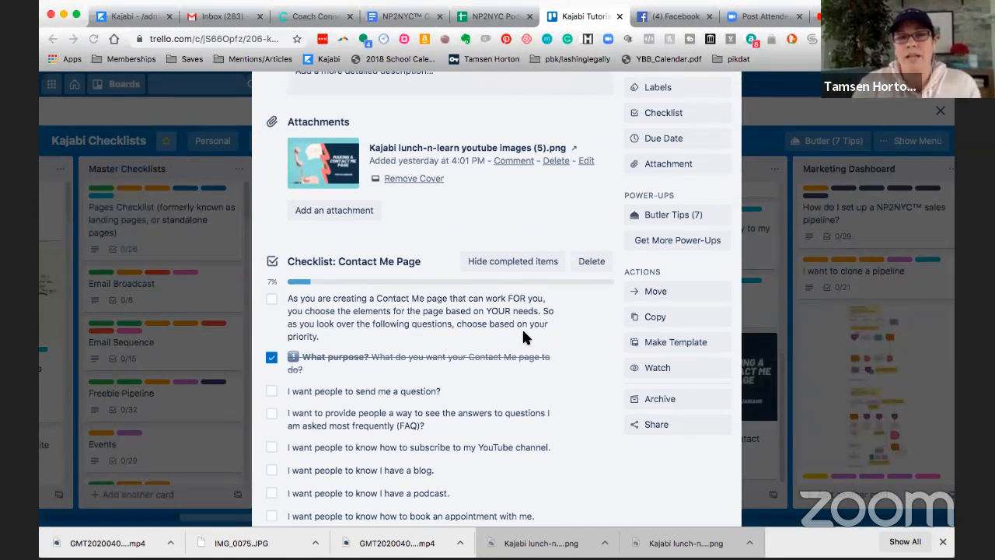
scroll(454, 369, down, 3)
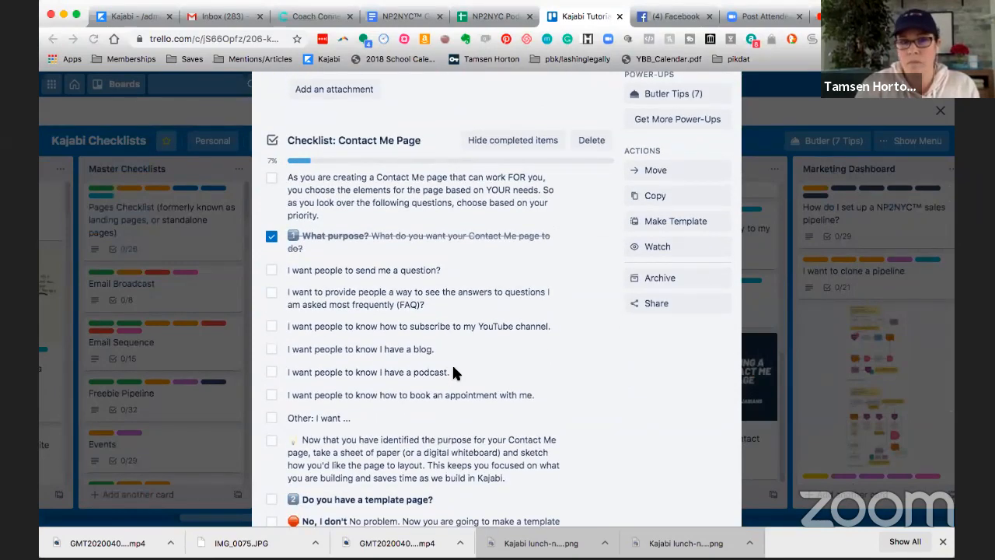
scroll(454, 373, down, 1)
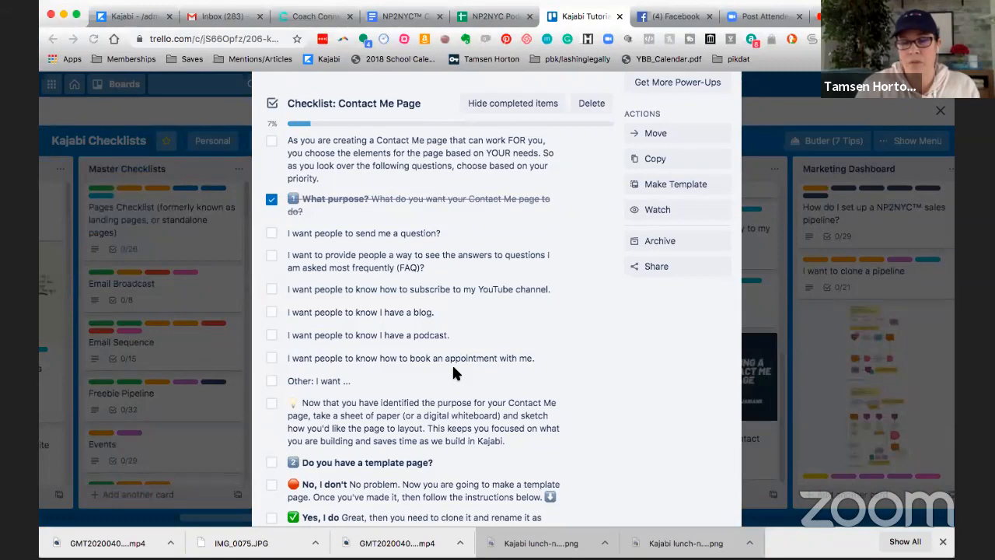
scroll(352, 360, down, 2)
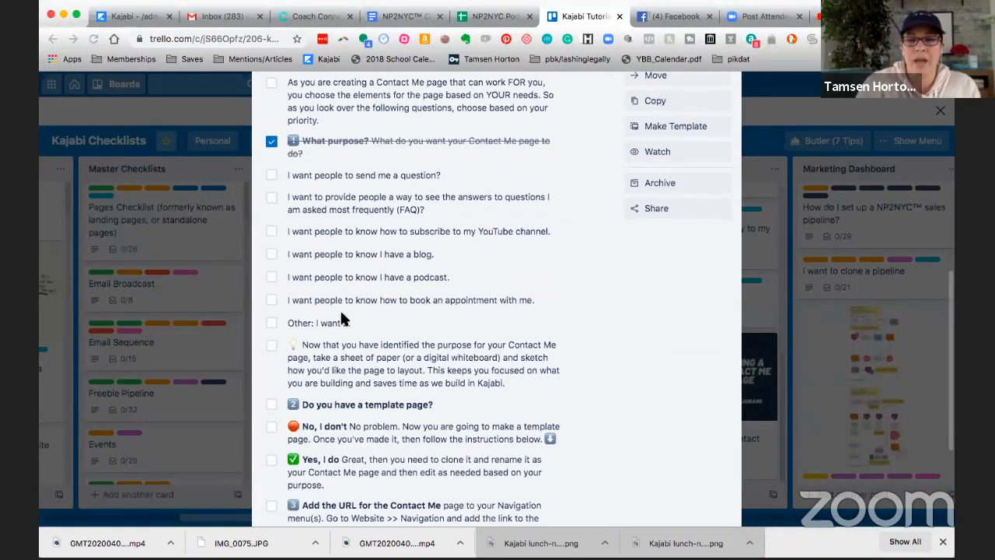
scroll(342, 319, down, 1)
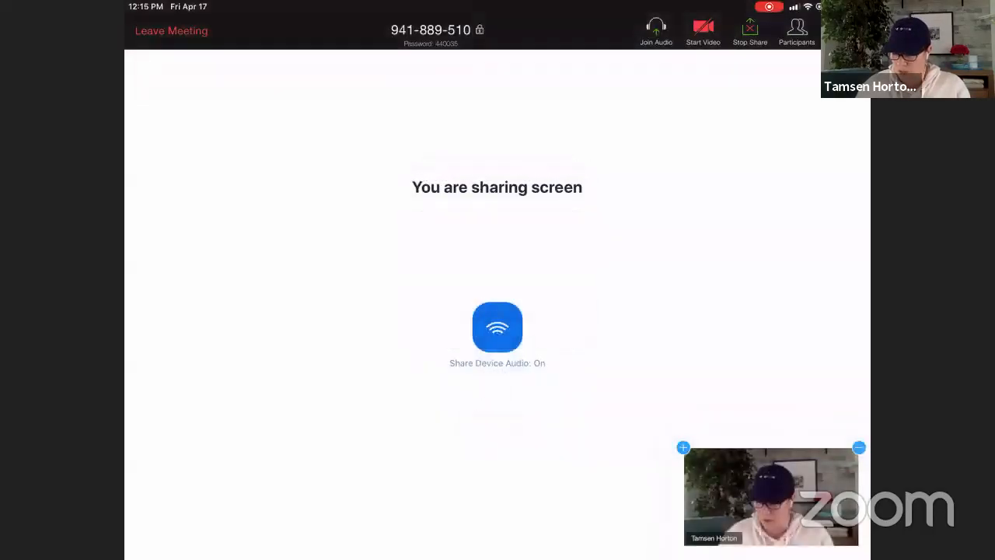
Step: Switch to GoodNotes on the iPad and draw a blank four-sided page outline below the "make one" note
key(super+h)
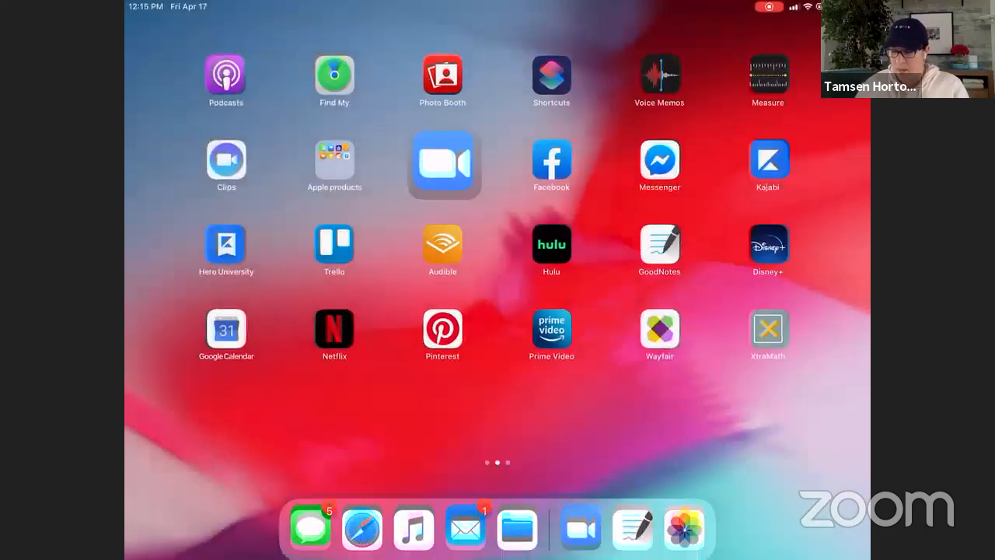
click(659, 243)
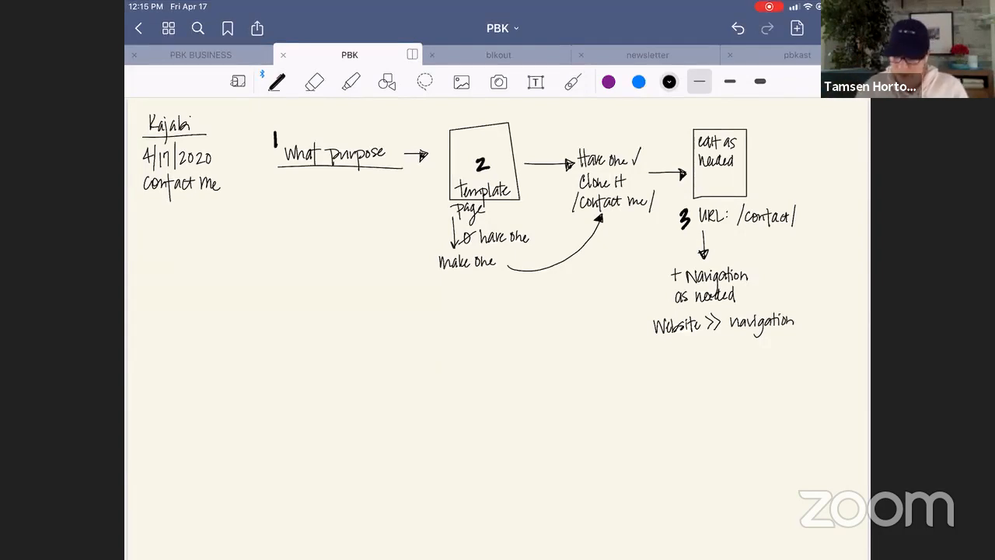
click(387, 81)
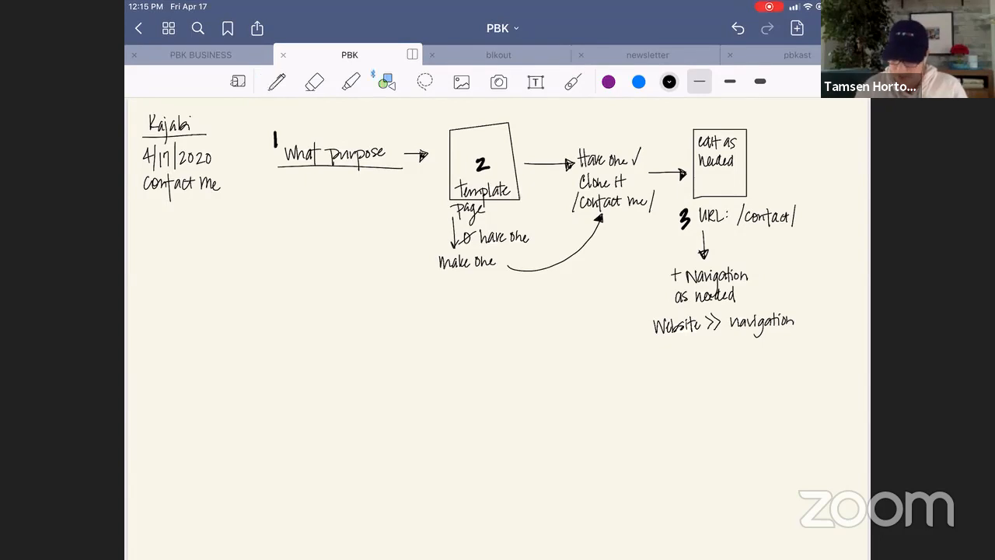
mouse_move(441, 307)
mouse_down()
mouse_move(447, 459)
mouse_move(572, 455)
mouse_move(562, 353)
mouse_move(527, 305)
mouse_move(442, 306)
mouse_up()
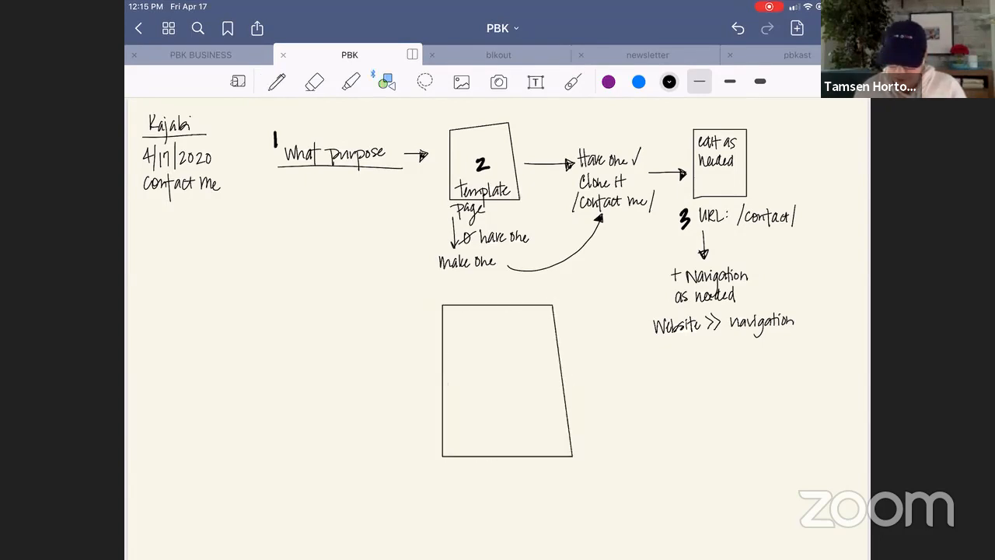
Step: Handwrite "Contact me" with the pen near the top of the blank page outline
click(277, 82)
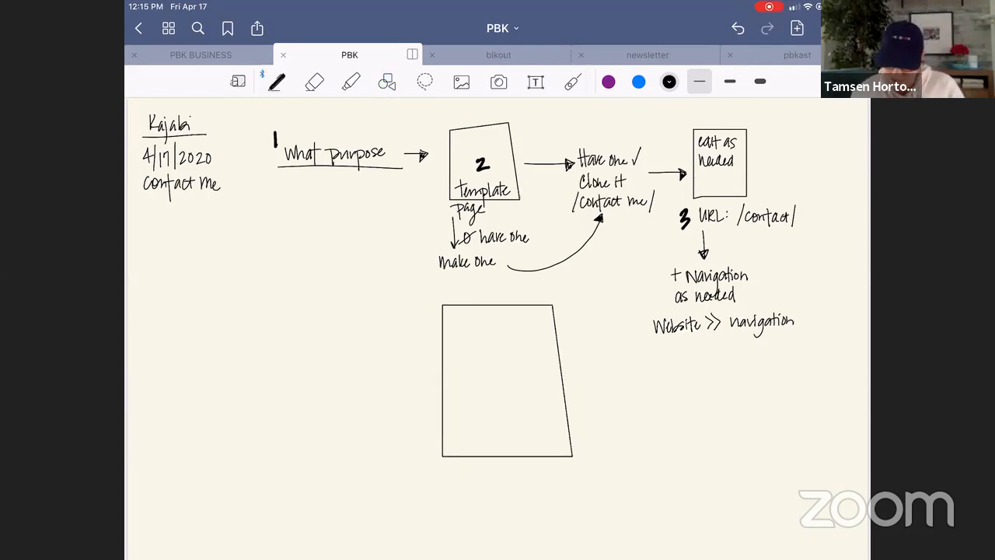
mouse_move(468, 325)
mouse_down()
mouse_move(466, 337)
mouse_move(508, 336)
mouse_up()
drag(505, 329, 523, 336)
drag(525, 334, 530, 335)
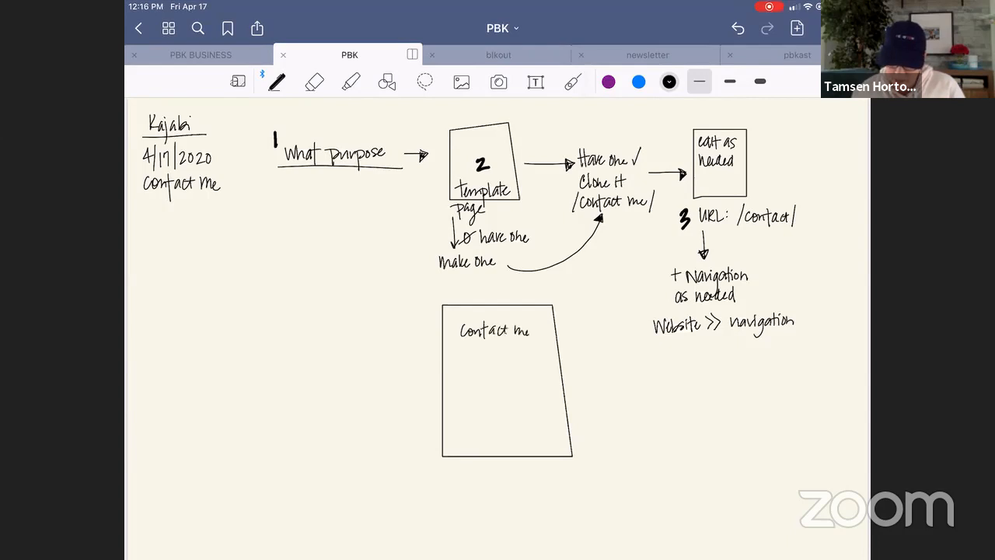
Step: Handwrite "FAQ" inside the page outline, below "Contact me"
drag(470, 364, 480, 364)
drag(471, 369, 478, 369)
mouse_move(482, 363)
mouse_down()
mouse_move(479, 376)
mouse_move(489, 375)
mouse_up()
drag(481, 371, 496, 363)
drag(497, 371, 502, 374)
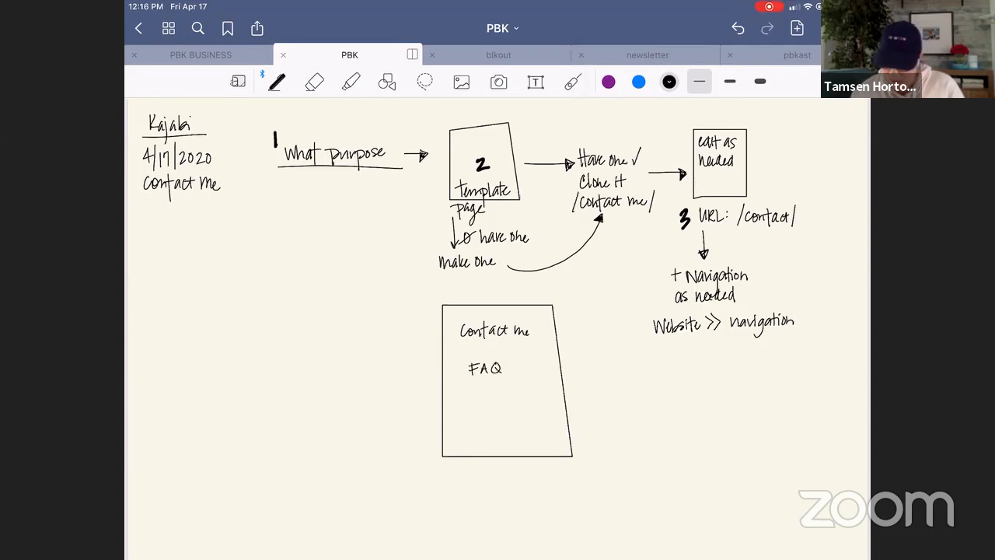
Step: Handwrite "Podcast" inside the page outline, below "FAQ"
drag(469, 410, 468, 423)
mouse_move(469, 410)
mouse_down()
mouse_move(469, 418)
mouse_move(512, 418)
mouse_up()
drag(517, 409, 522, 420)
drag(515, 411, 528, 409)
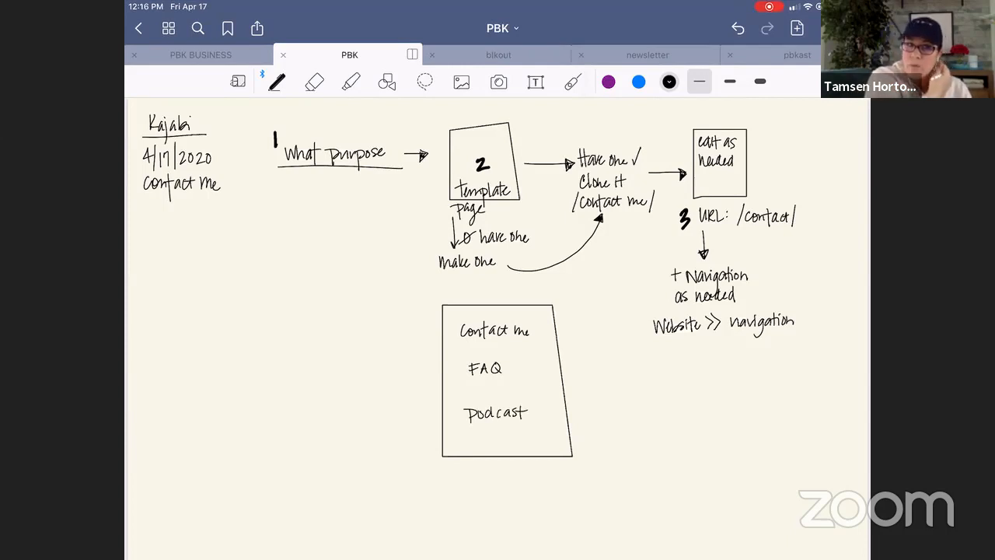
Step: Handwrite the heading "Encore theme" just above the page outline
mouse_move(444, 290)
mouse_down()
mouse_move(444, 301)
mouse_move(453, 290)
mouse_move(461, 300)
mouse_up()
drag(465, 294, 501, 293)
drag(501, 287, 513, 297)
drag(513, 298, 527, 295)
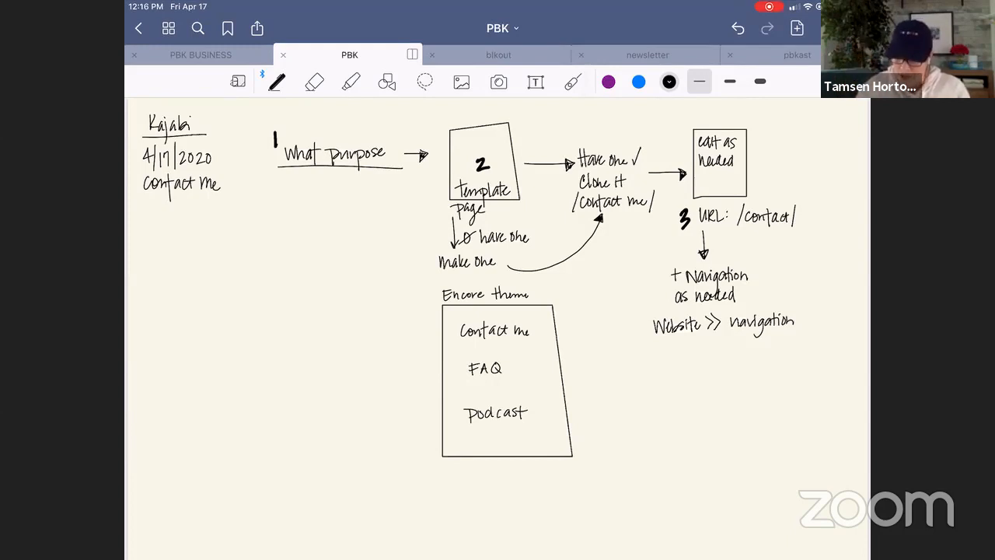
Step: Reorder the handwritten sections with the Lasso tool so "FAQ" comes first and "Contact me" sits between it and "Podcast"
click(425, 82)
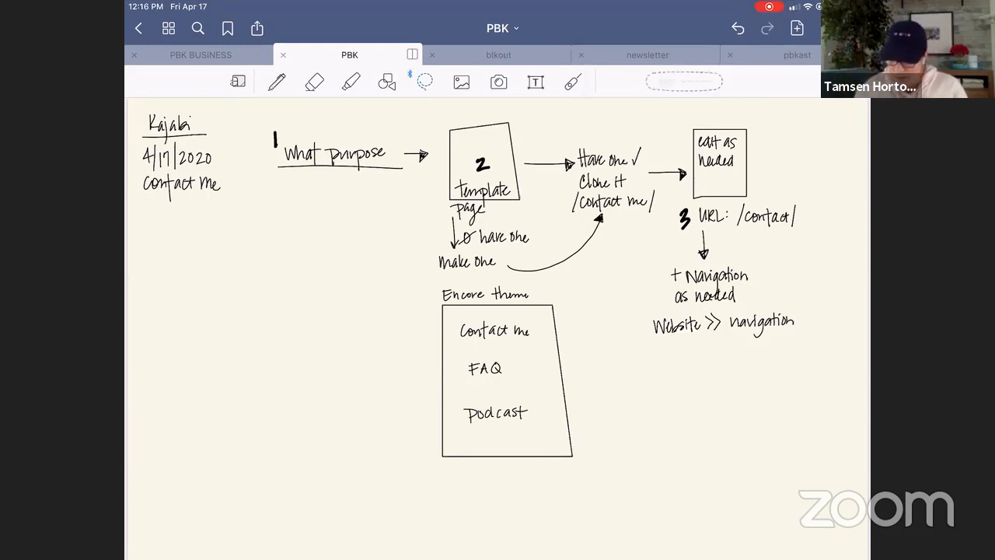
mouse_move(458, 346)
mouse_down()
mouse_move(497, 345)
mouse_move(532, 315)
mouse_move(468, 313)
mouse_move(388, 375)
mouse_up()
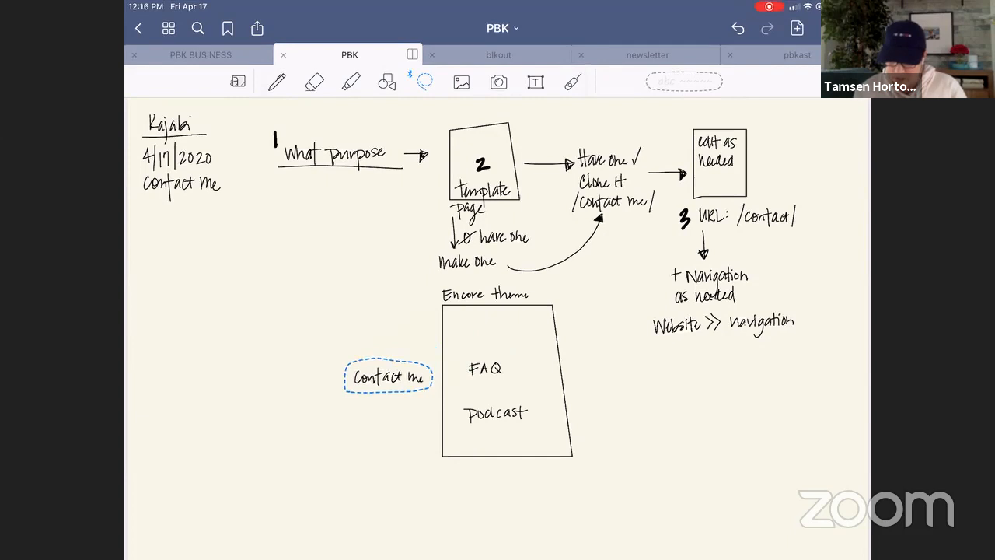
click(425, 82)
click(424, 82)
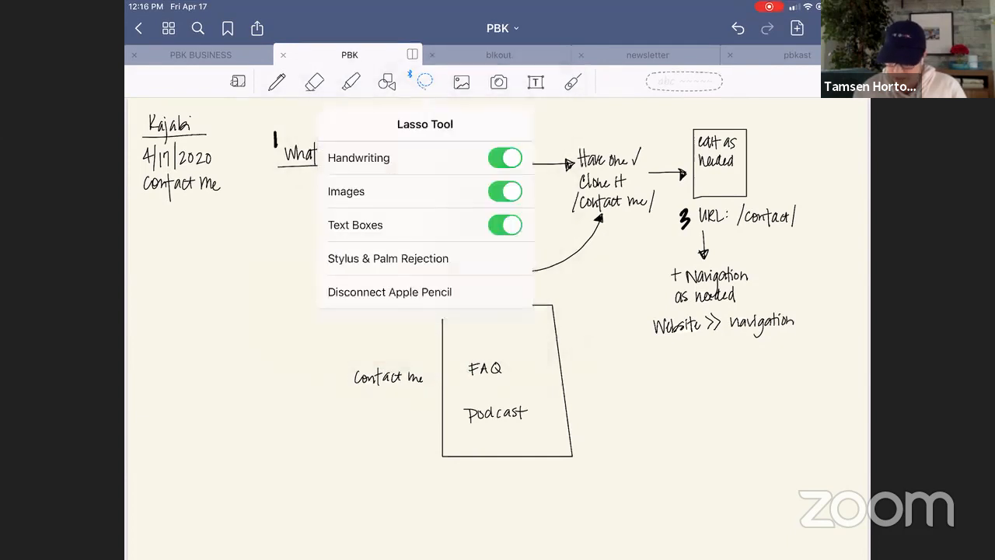
mouse_move(483, 384)
mouse_down()
mouse_move(500, 383)
mouse_move(471, 347)
mouse_move(486, 384)
mouse_move(490, 328)
mouse_up()
click(391, 355)
mouse_move(392, 358)
mouse_down()
mouse_move(381, 398)
mouse_move(427, 378)
mouse_move(395, 356)
mouse_move(470, 372)
mouse_move(498, 366)
mouse_up()
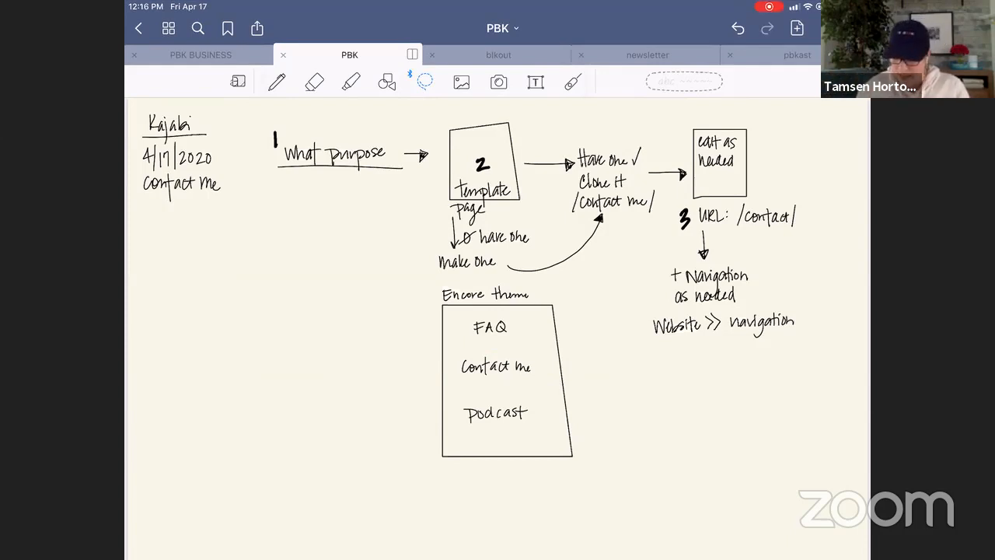
Step: Draw a line leading left from "FAQ" to a handwritten "FAQ Grid" label with four small plus-marked boxes beneath it
click(277, 81)
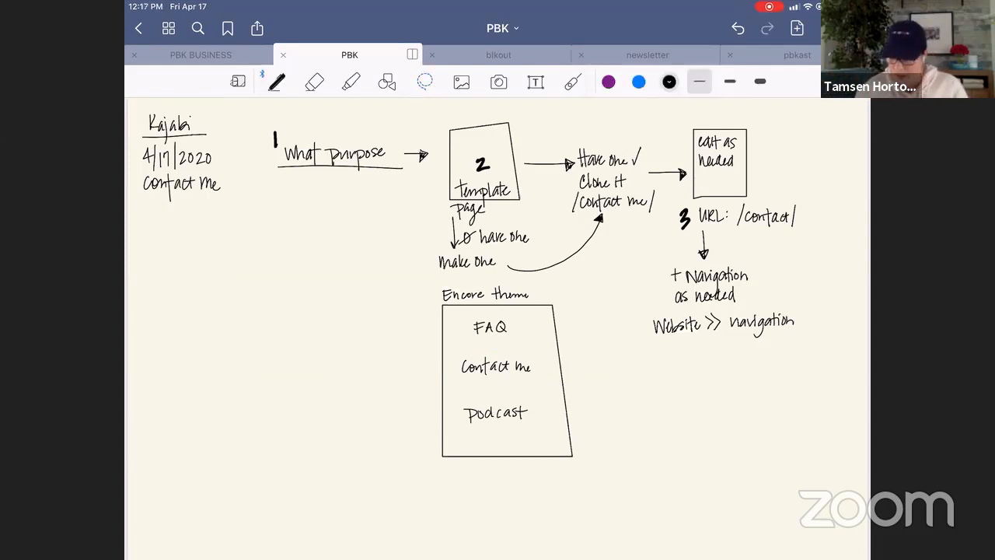
drag(408, 329, 461, 327)
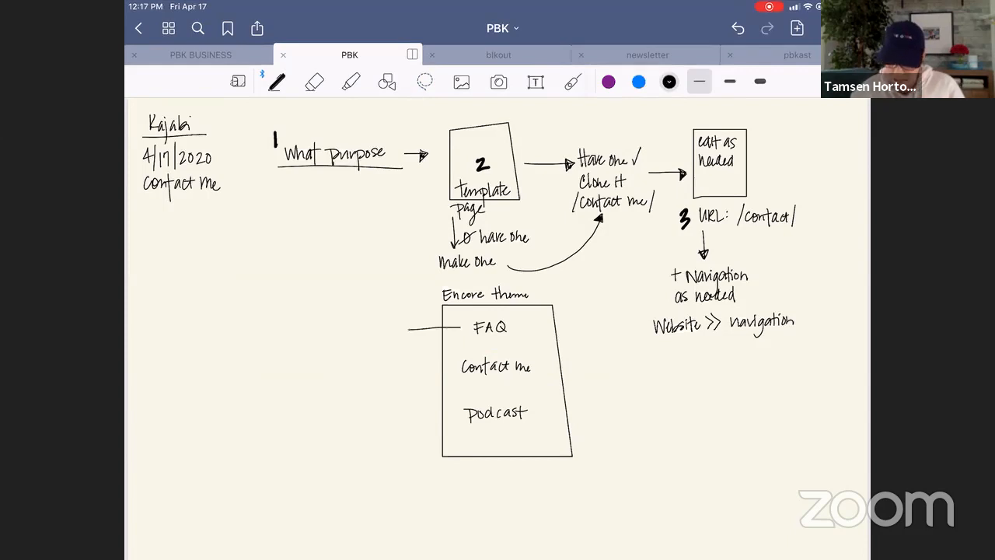
drag(340, 318, 340, 332)
mouse_move(335, 318)
mouse_down()
mouse_move(351, 315)
mouse_move(354, 328)
mouse_move(393, 324)
mouse_up()
mouse_move(314, 336)
mouse_down()
mouse_move(341, 348)
mouse_move(315, 334)
mouse_move(359, 343)
mouse_move(388, 330)
mouse_move(358, 332)
mouse_move(337, 364)
mouse_move(315, 352)
mouse_move(366, 360)
mouse_move(363, 347)
mouse_up()
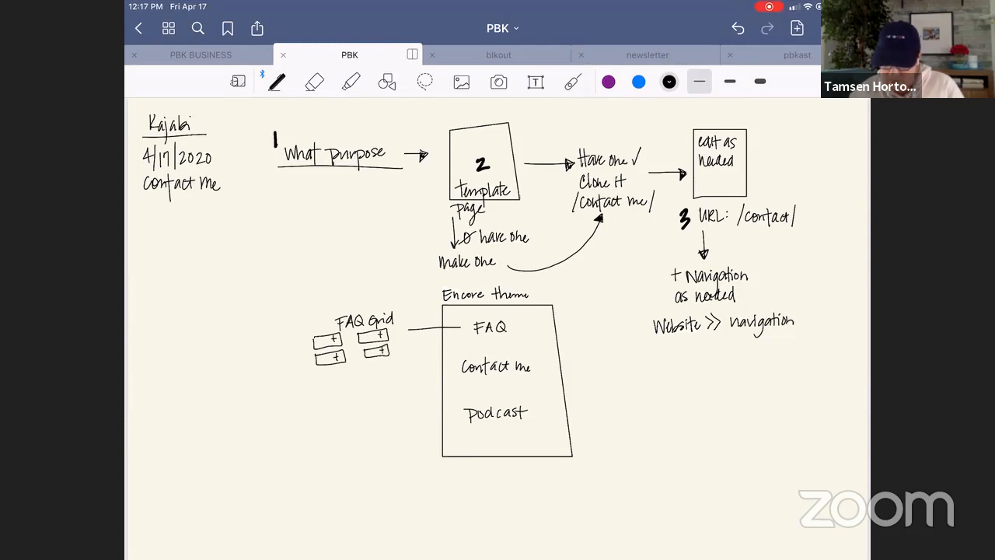
Step: Draw a few short text lines beneath the lower-left box of the FAQ grid sketch
drag(325, 369, 345, 369)
drag(325, 376, 340, 379)
drag(328, 385, 342, 383)
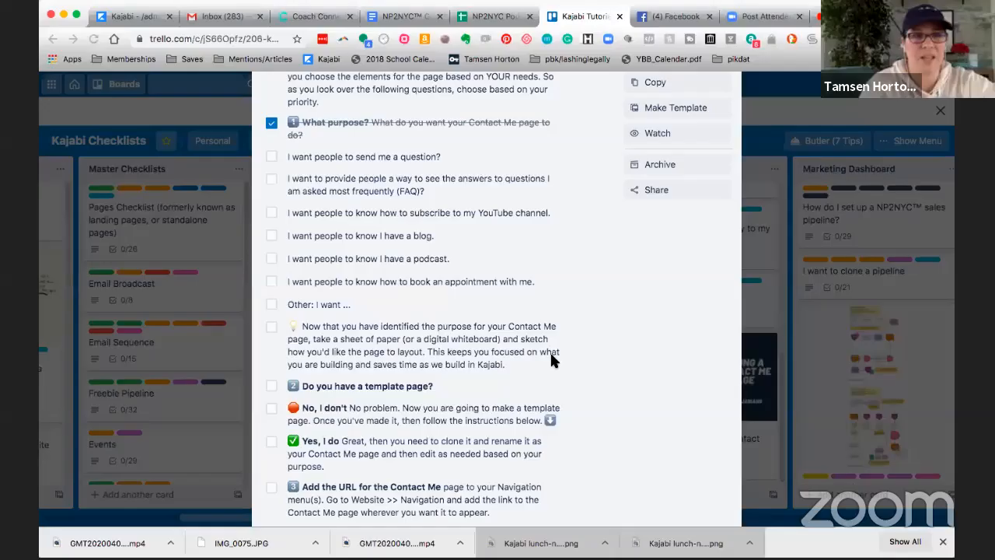
Step: Switch to the Kajabi admin site and open the website's standalone Pages list
click(122, 17)
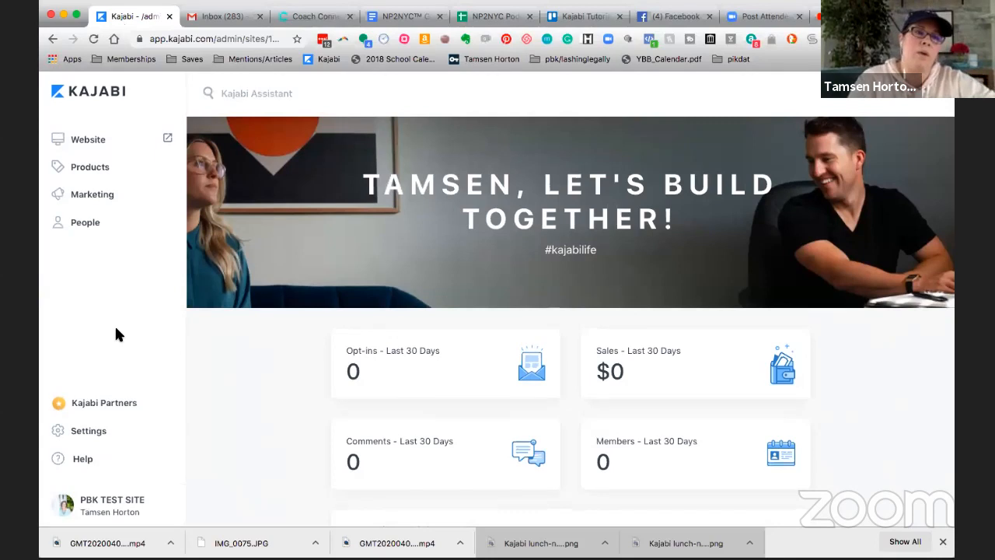
click(93, 145)
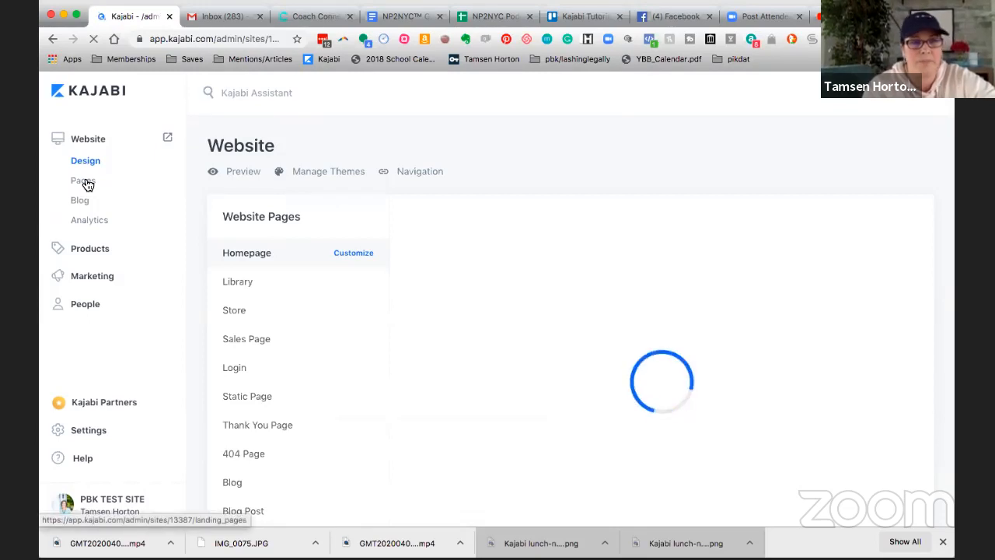
click(88, 184)
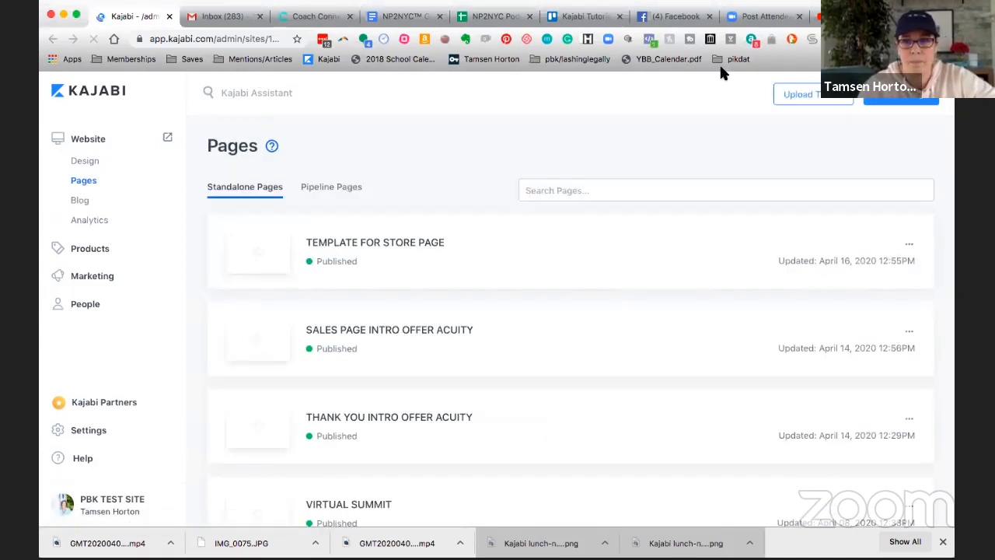
Step: Search the standalone pages for "template" and open the template page ending in "FRONT DOOR" for customizing
click(528, 190)
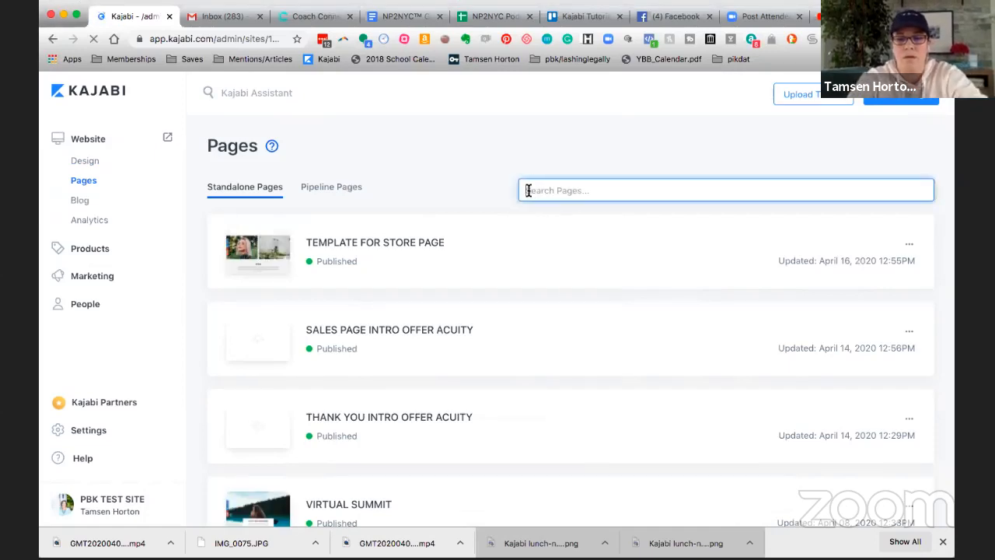
text(template)
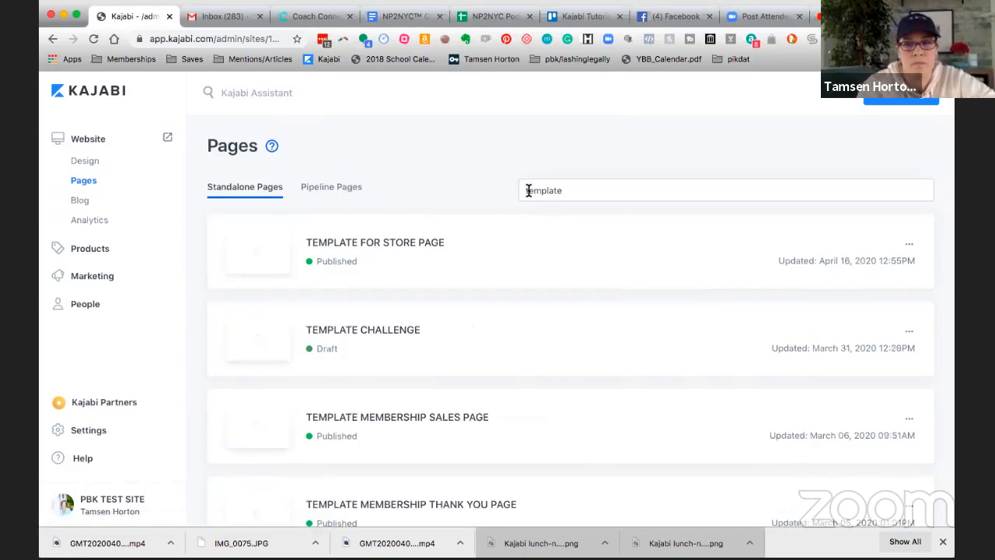
scroll(441, 403, down, 10)
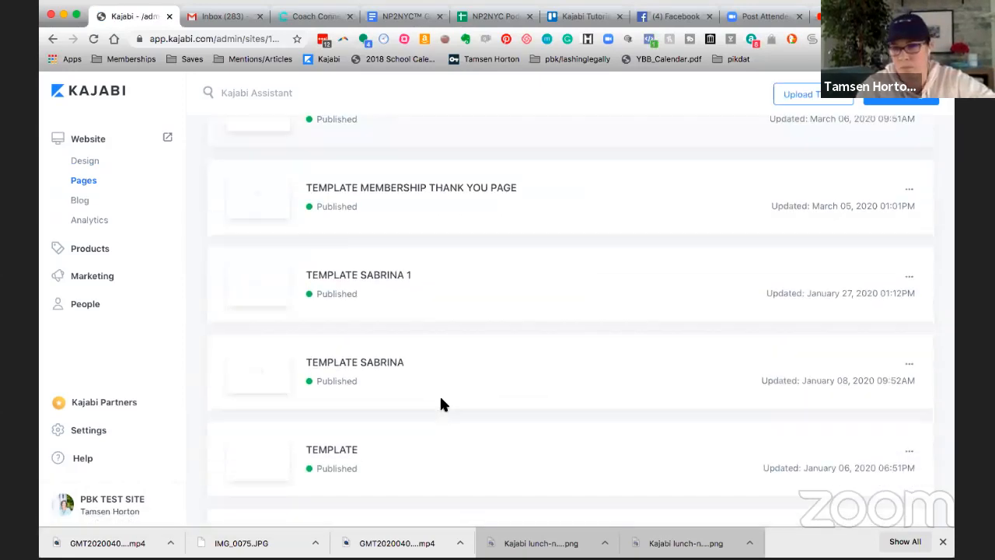
scroll(441, 400, down, 4)
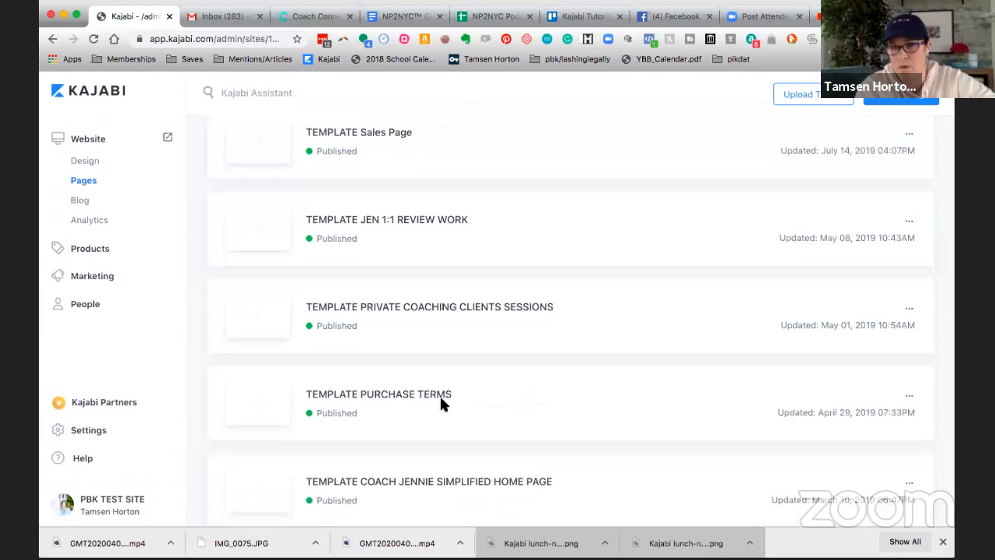
scroll(441, 404, down, 1)
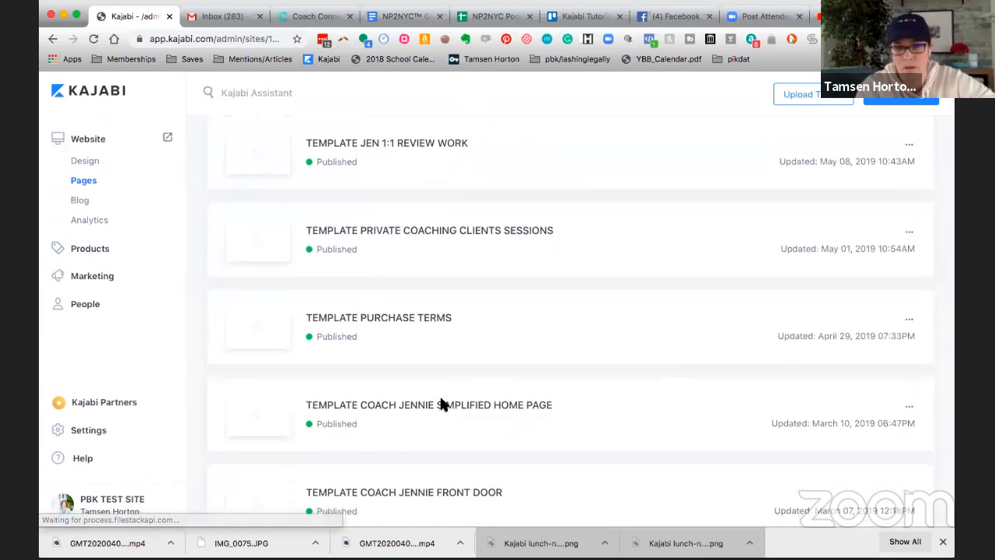
scroll(440, 403, down, 2)
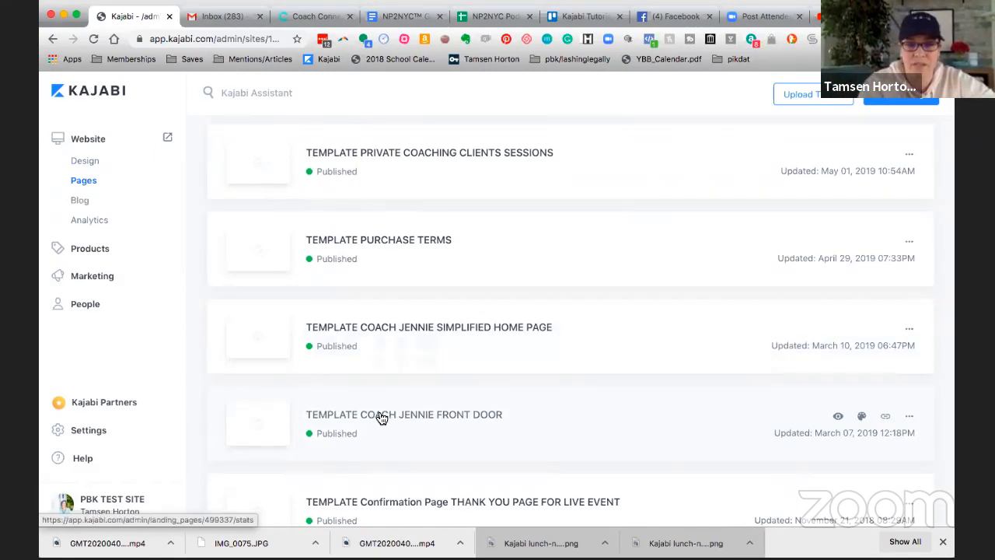
click(382, 418)
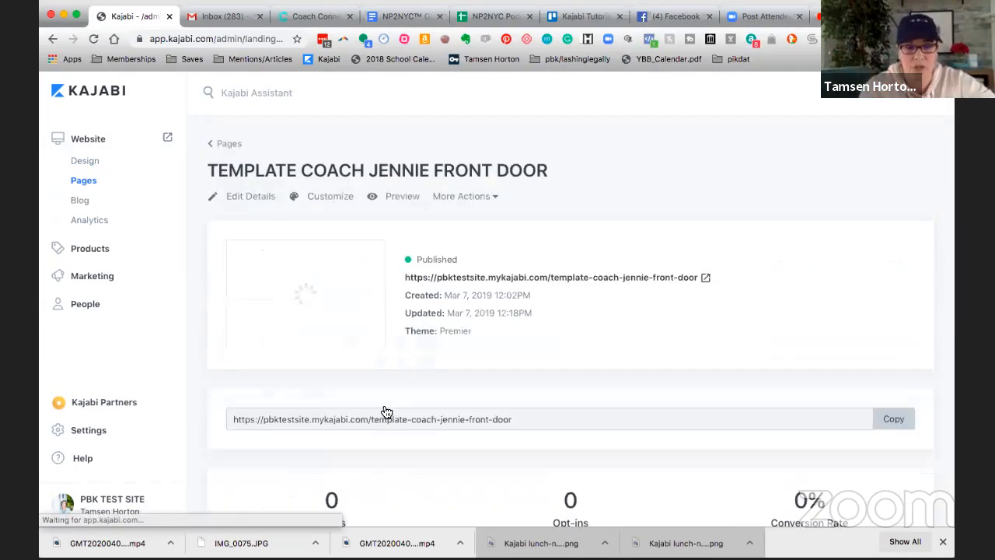
click(332, 200)
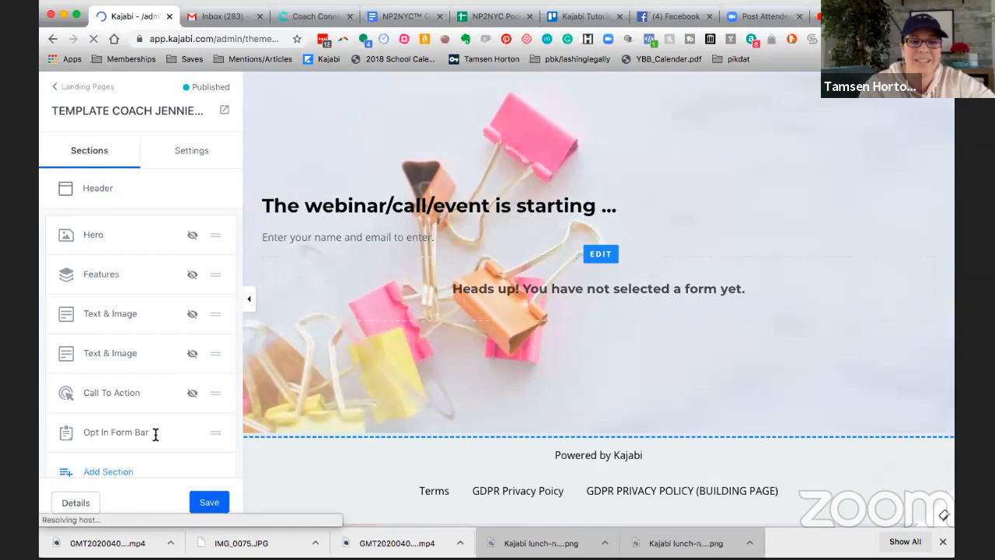
Step: Review the Opt In Form Bar section's form, thank you page, button and section appearance settings
scroll(151, 431, down, 3)
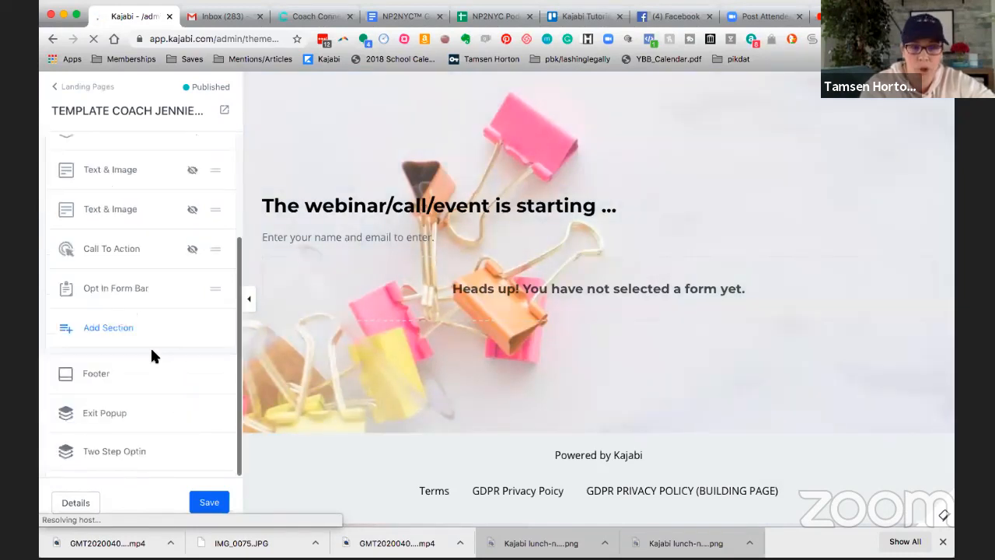
click(110, 290)
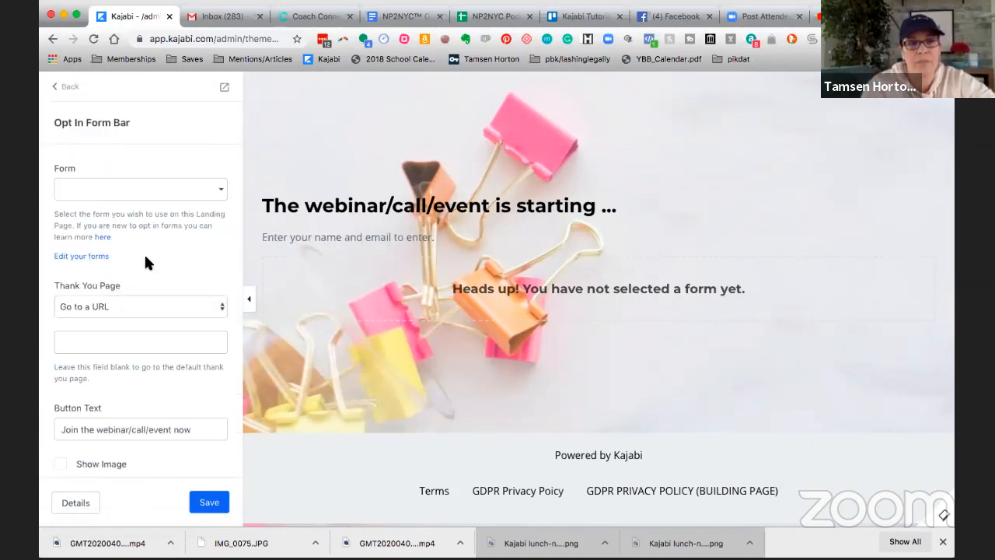
scroll(145, 262, down, 5)
scroll(144, 253, down, 10)
scroll(144, 252, down, 8)
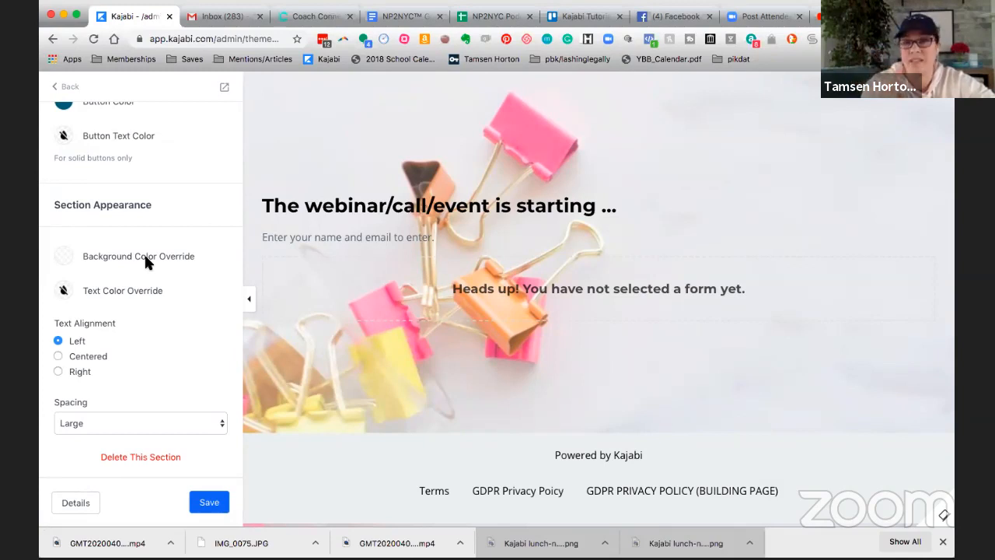
scroll(144, 210, up, 10)
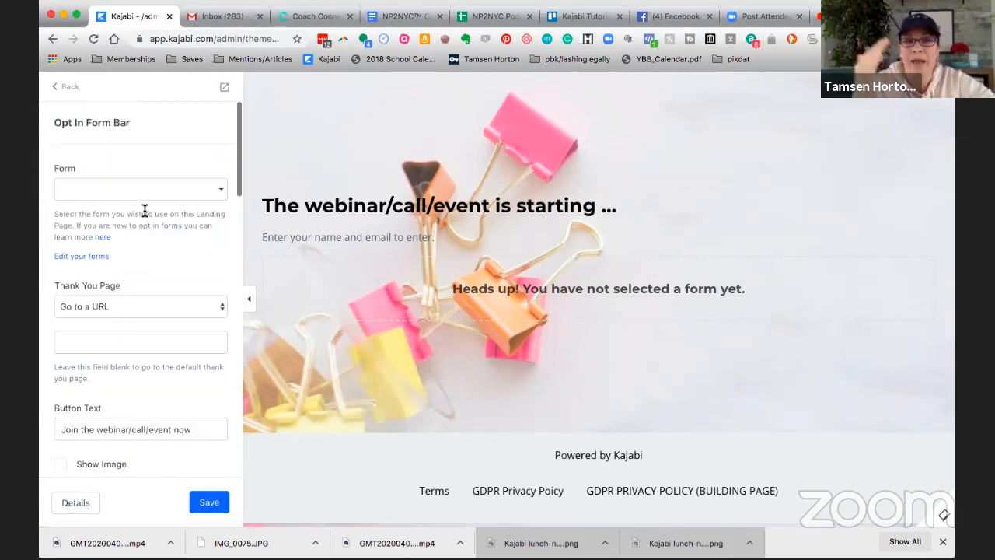
Step: Leave the template's editor for the Pages list and start creating a new page
click(68, 91)
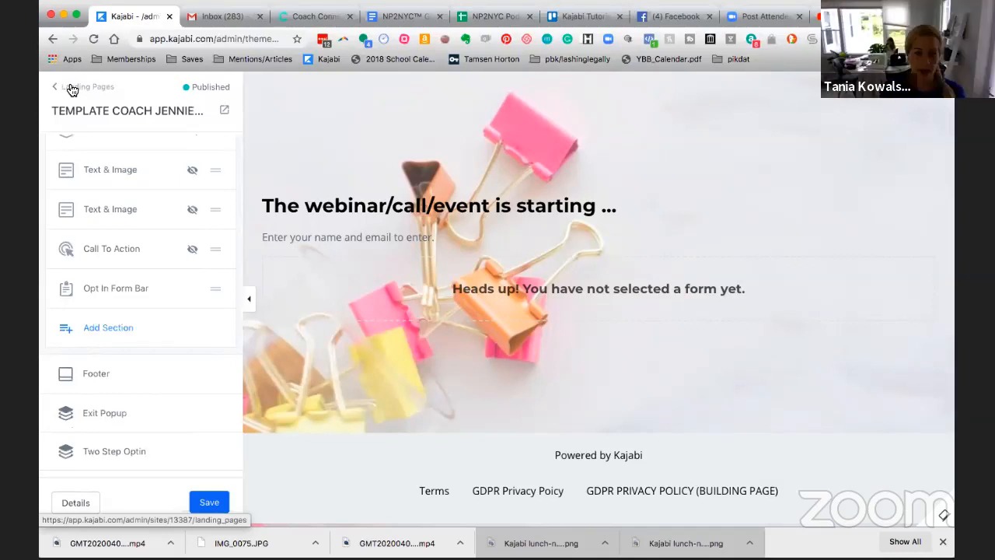
click(72, 90)
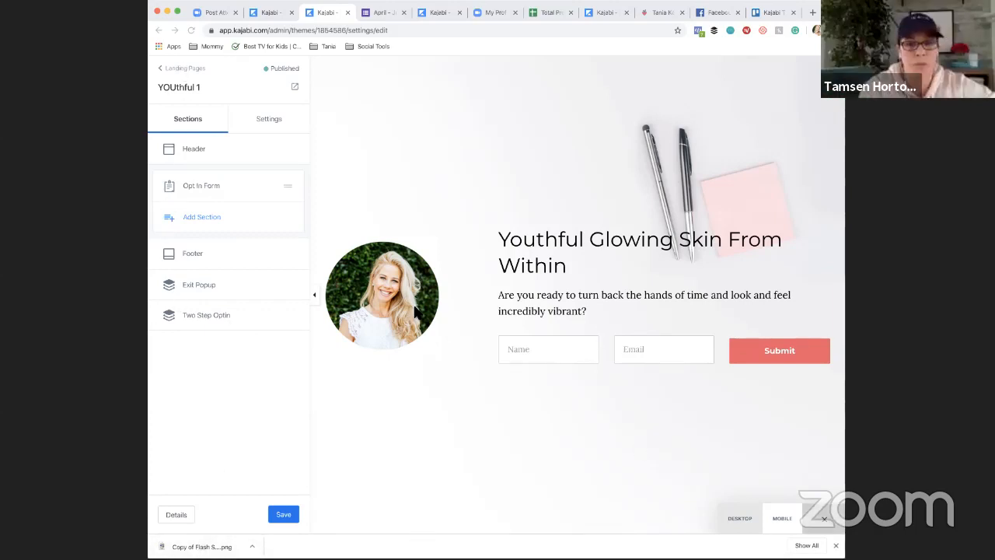
click(179, 68)
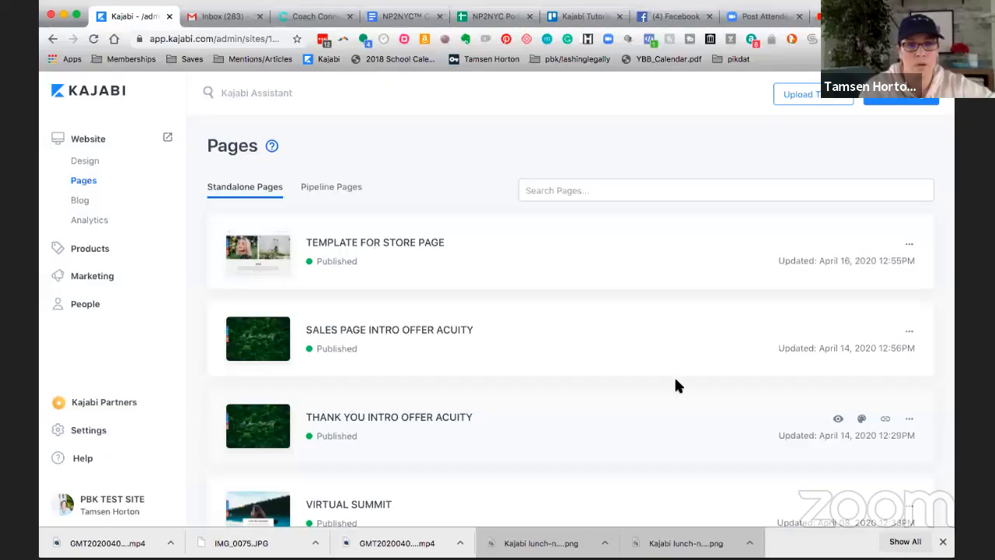
click(898, 102)
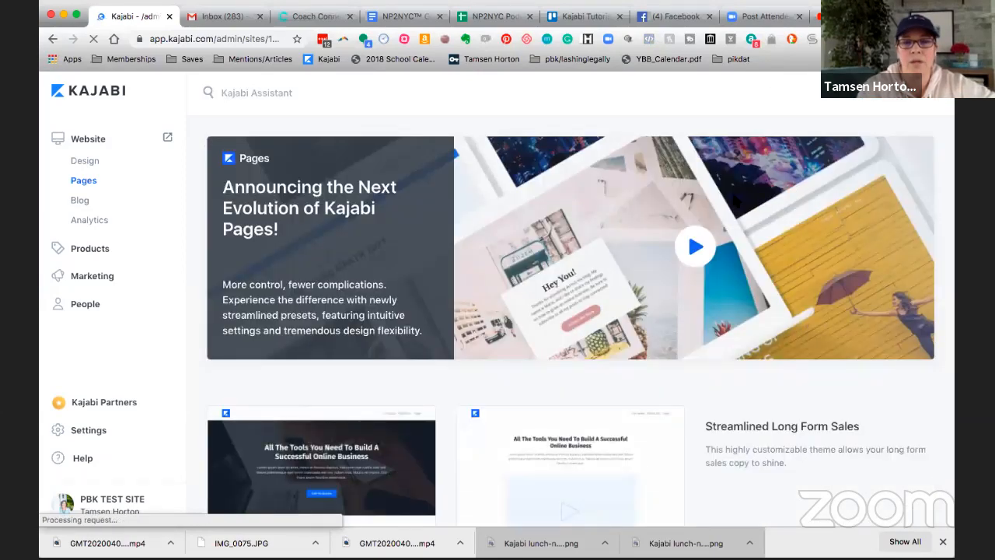
Step: Look through the new-page theme gallery, from the Streamlined themes to the Premier note at its end
scroll(628, 206, down, 2)
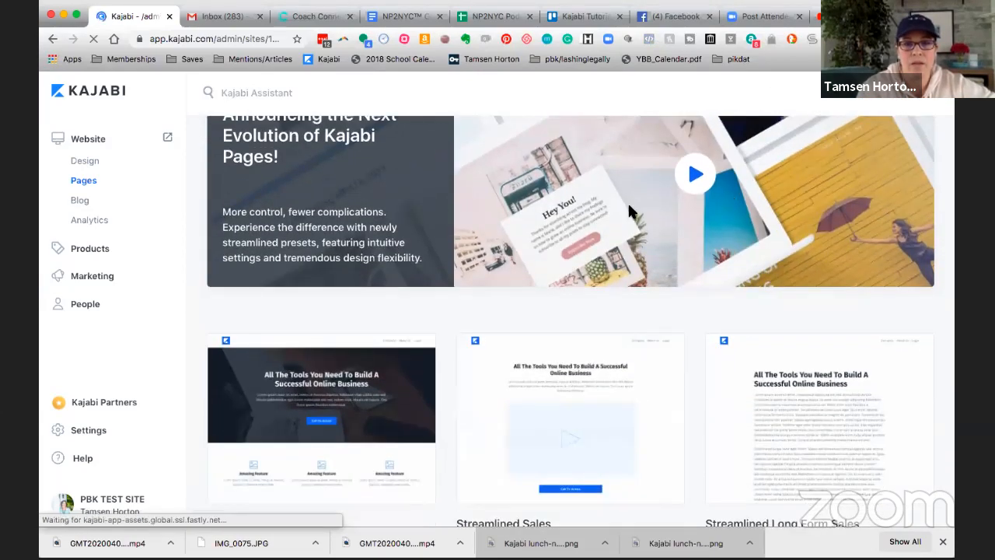
scroll(628, 206, down, 2)
scroll(629, 210, down, 3)
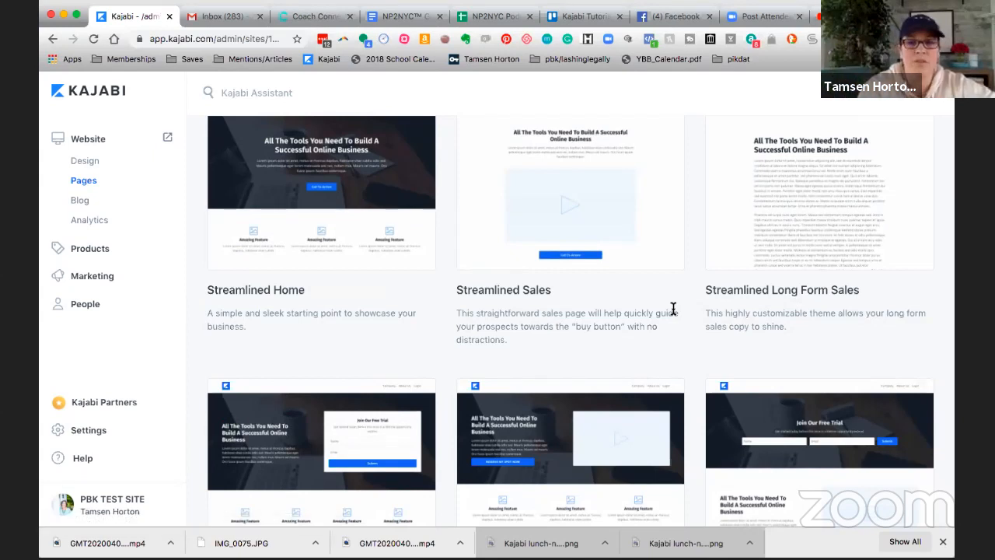
scroll(673, 309, down, 3)
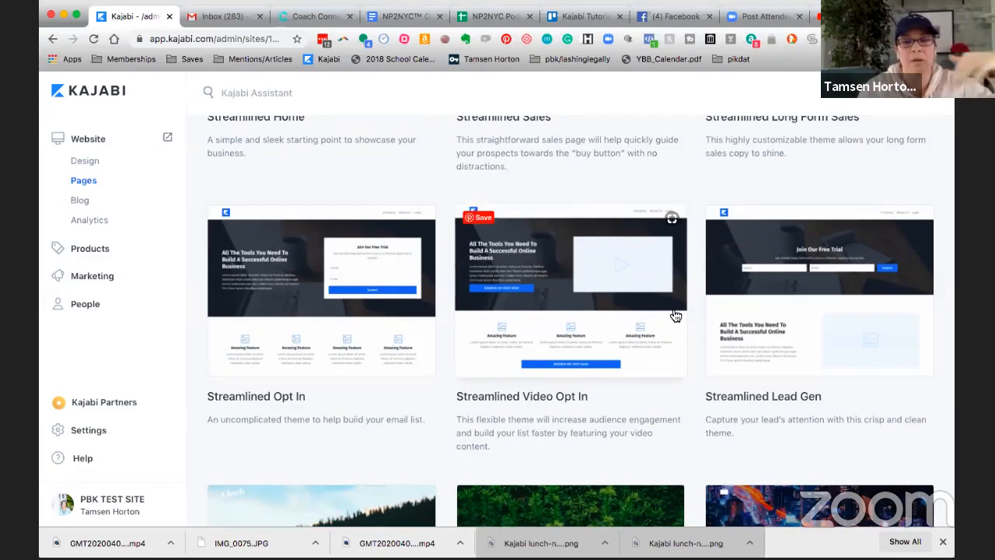
scroll(676, 315, down, 5)
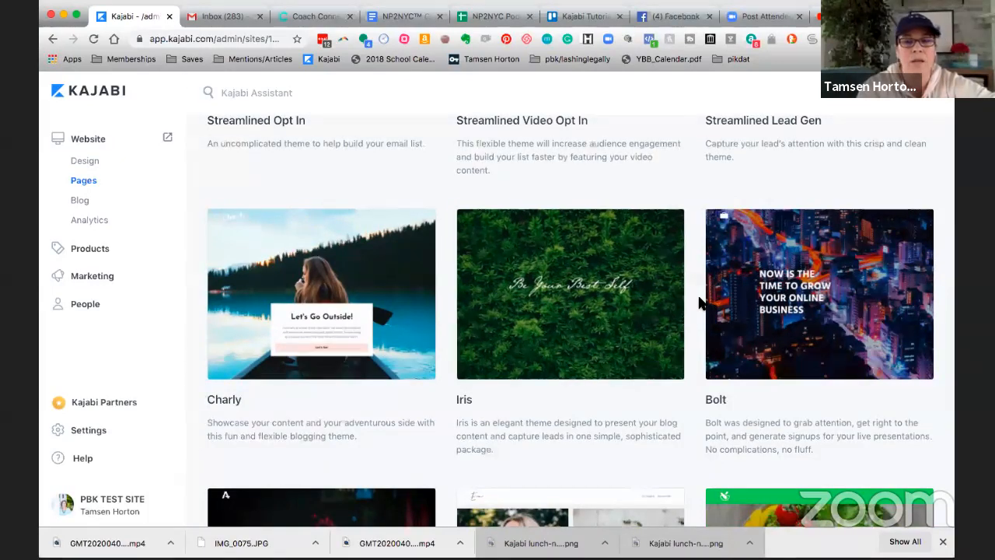
scroll(698, 302, down, 2)
scroll(698, 302, down, 5)
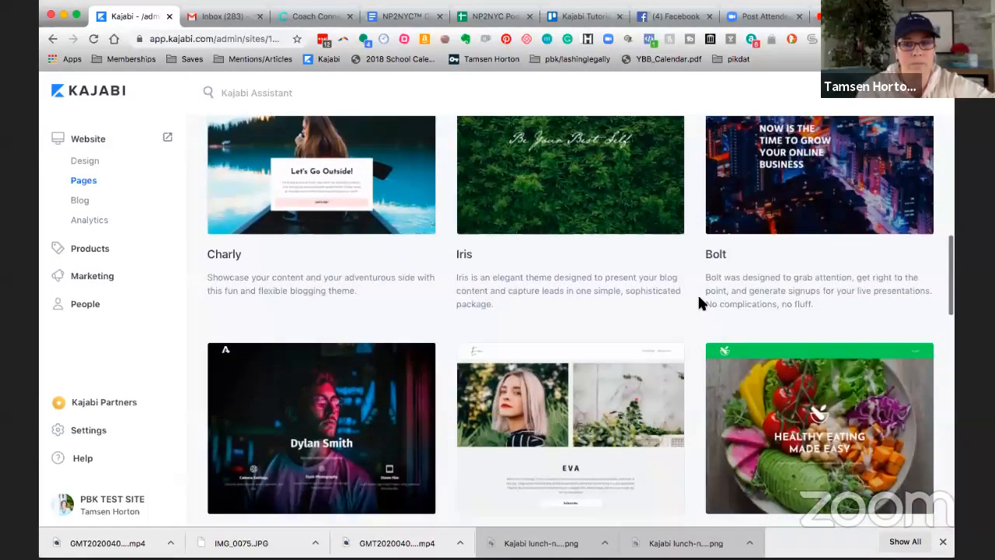
scroll(699, 302, down, 2)
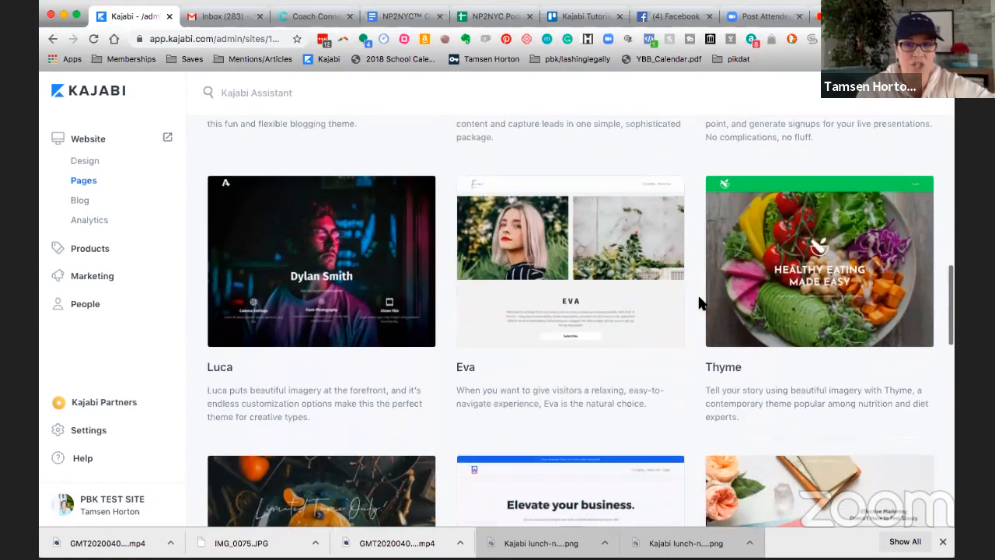
scroll(698, 302, down, 2)
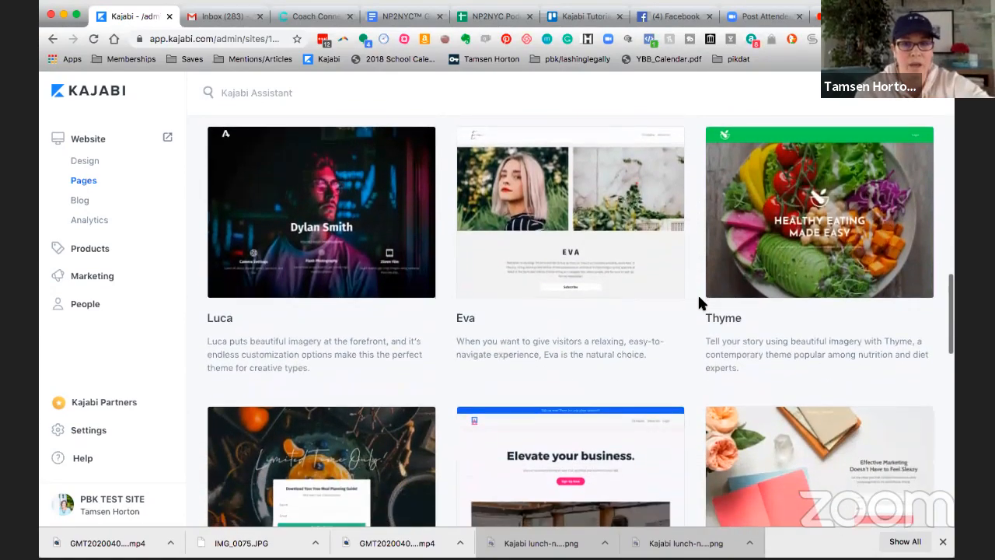
scroll(699, 302, down, 4)
scroll(698, 302, down, 10)
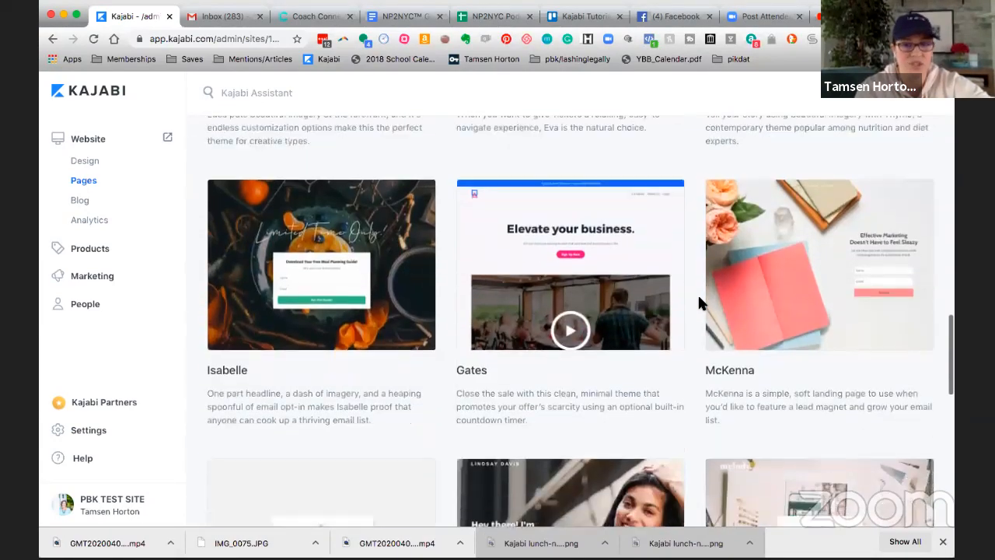
scroll(698, 301, down, 5)
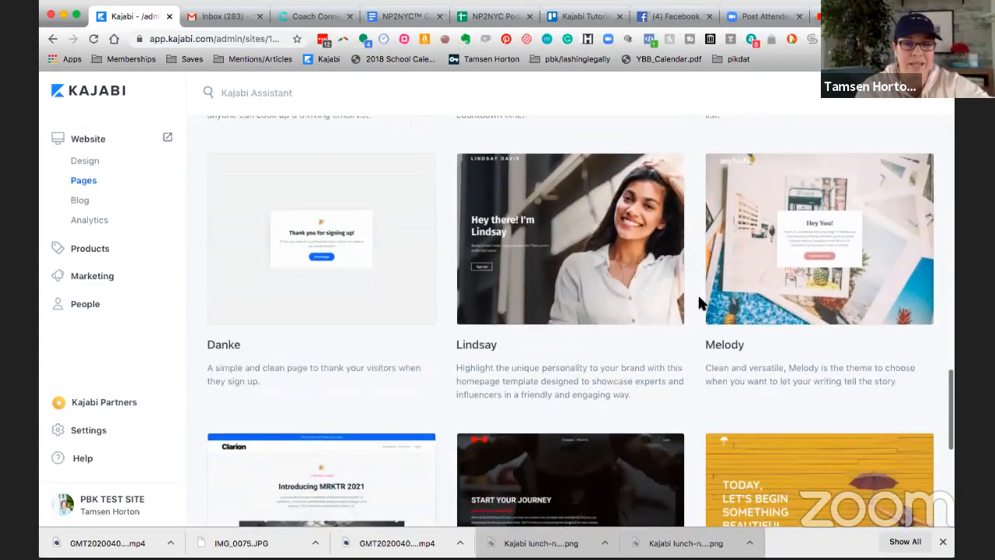
scroll(698, 302, down, 1)
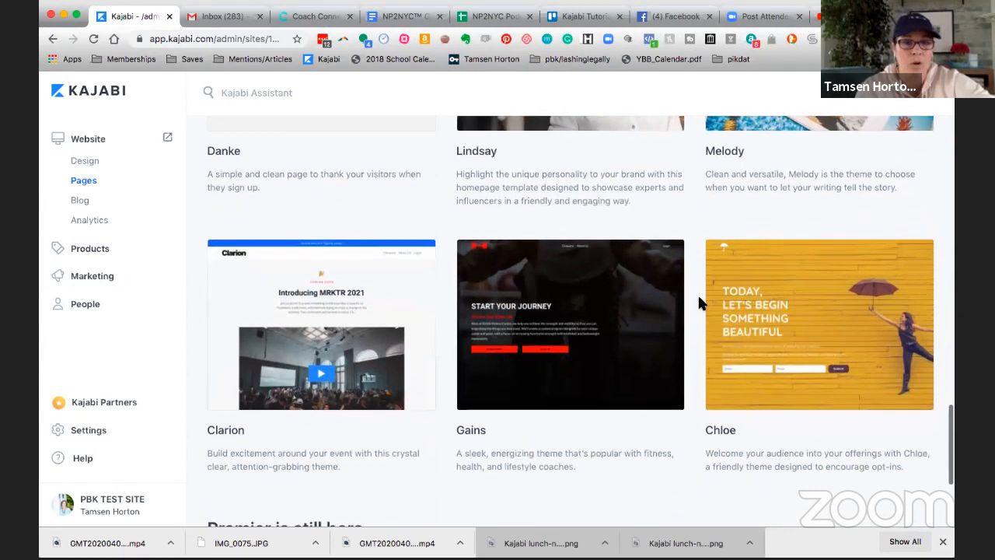
scroll(699, 302, down, 2)
scroll(699, 302, down, 2)
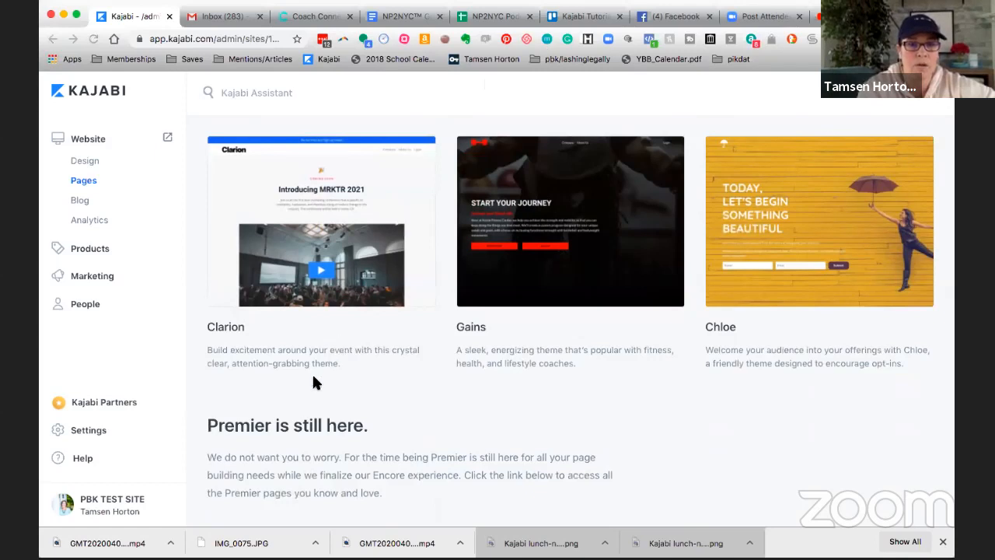
scroll(312, 373, down, 4)
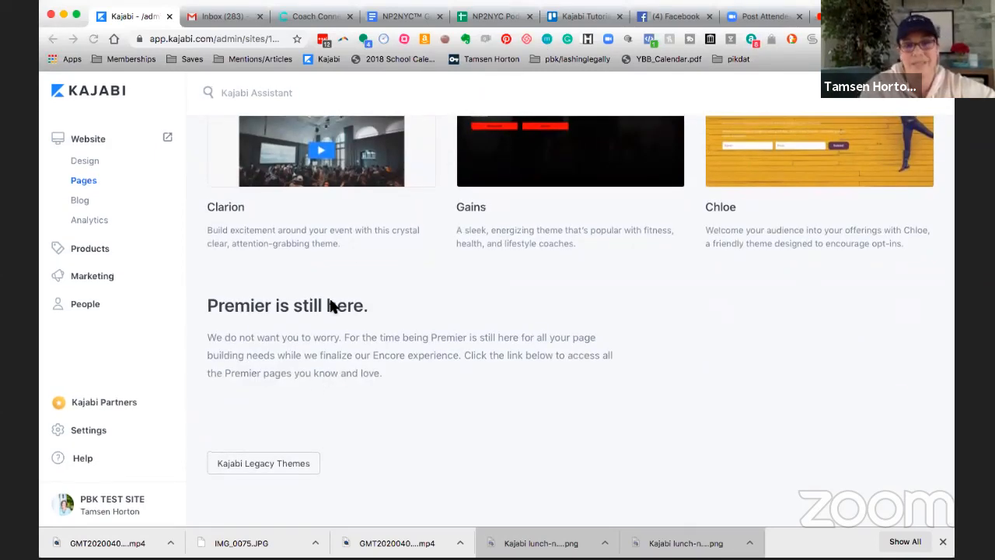
Step: Load the Kajabi Legacy Themes and browse them, from Standard Premier onward, before returning to the Encore themes
click(263, 464)
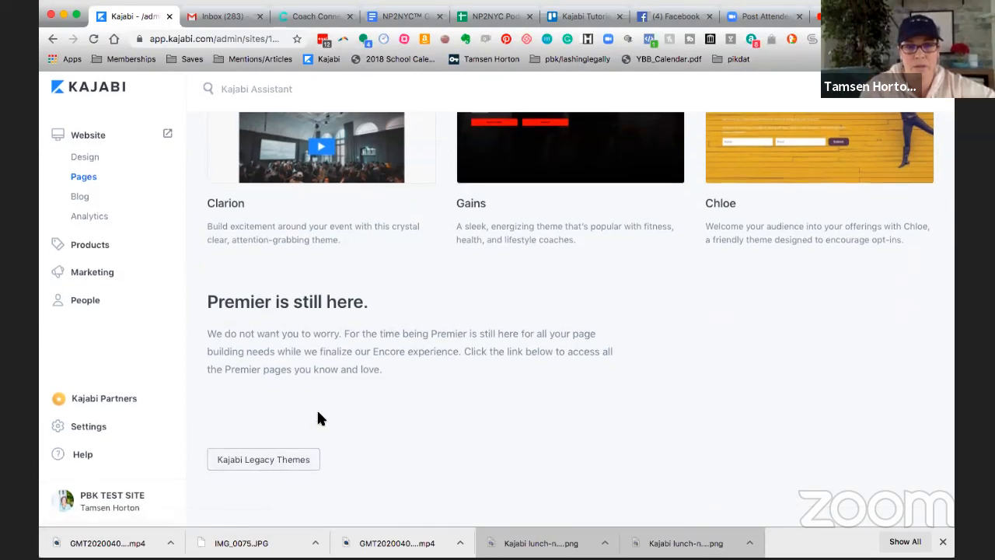
scroll(318, 394, down, 1)
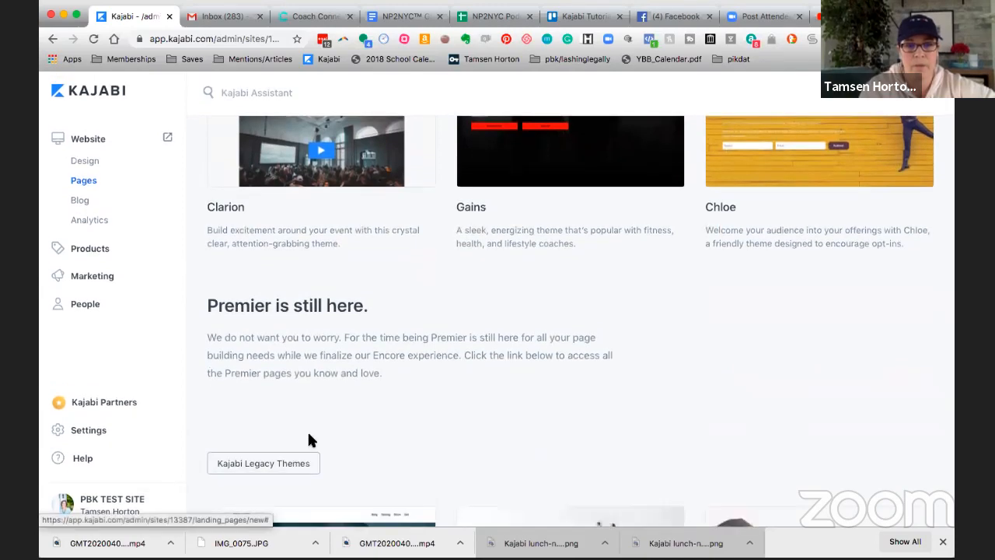
scroll(309, 437, down, 3)
scroll(308, 432, down, 5)
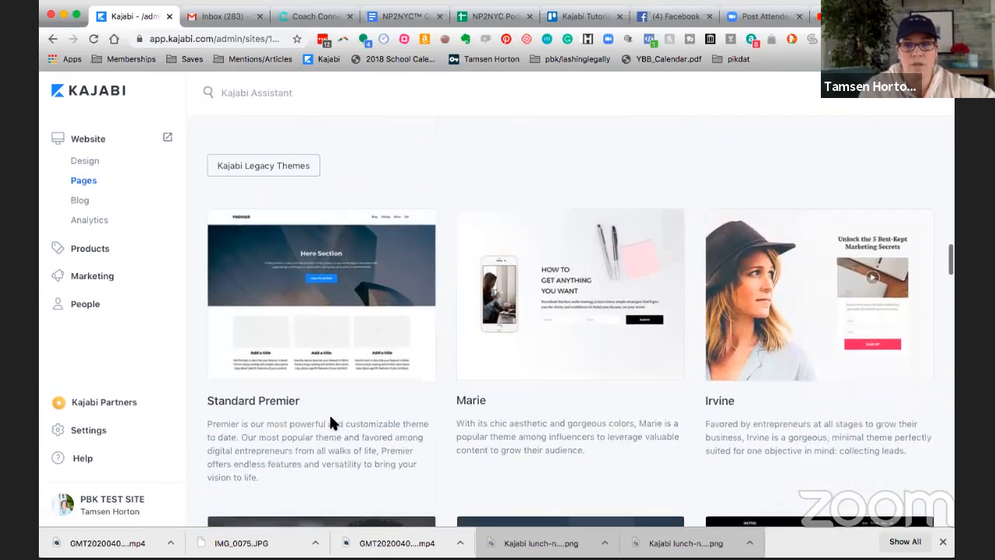
scroll(331, 422, down, 2)
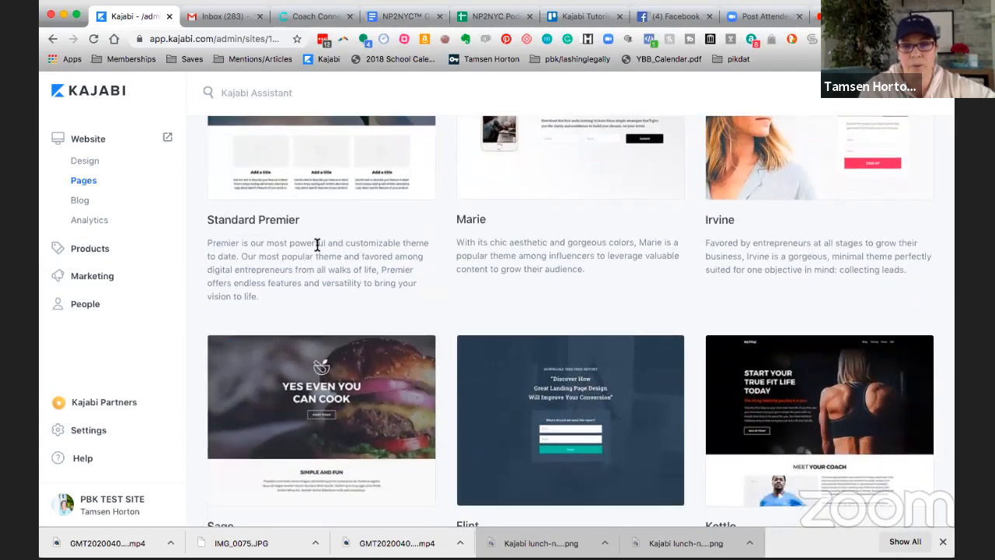
scroll(317, 245, down, 6)
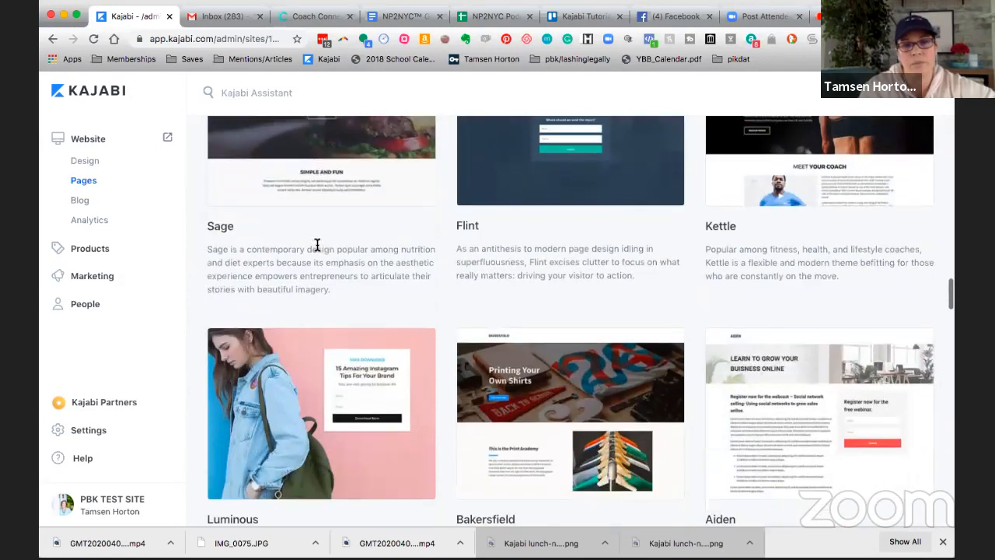
scroll(317, 245, down, 5)
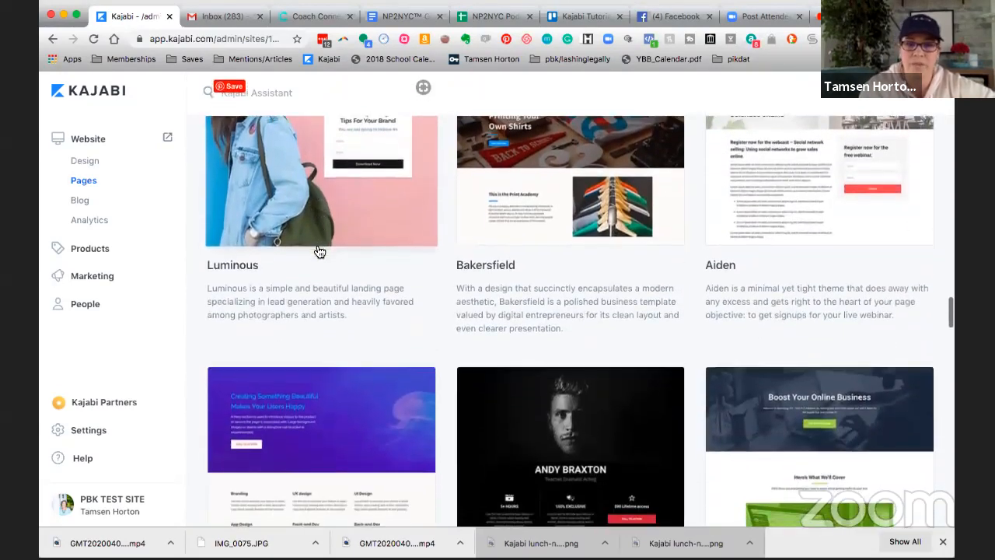
scroll(319, 251, down, 5)
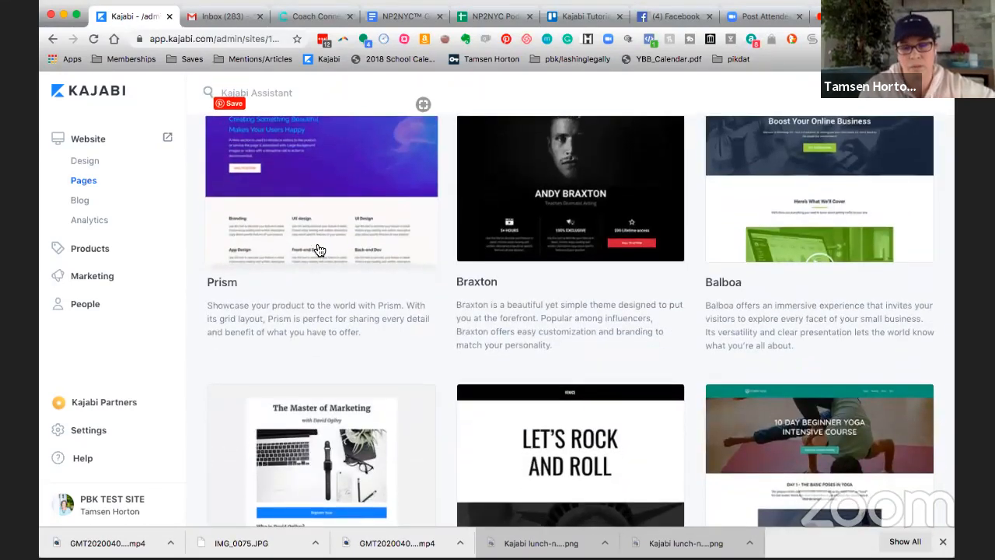
scroll(327, 265, down, 20)
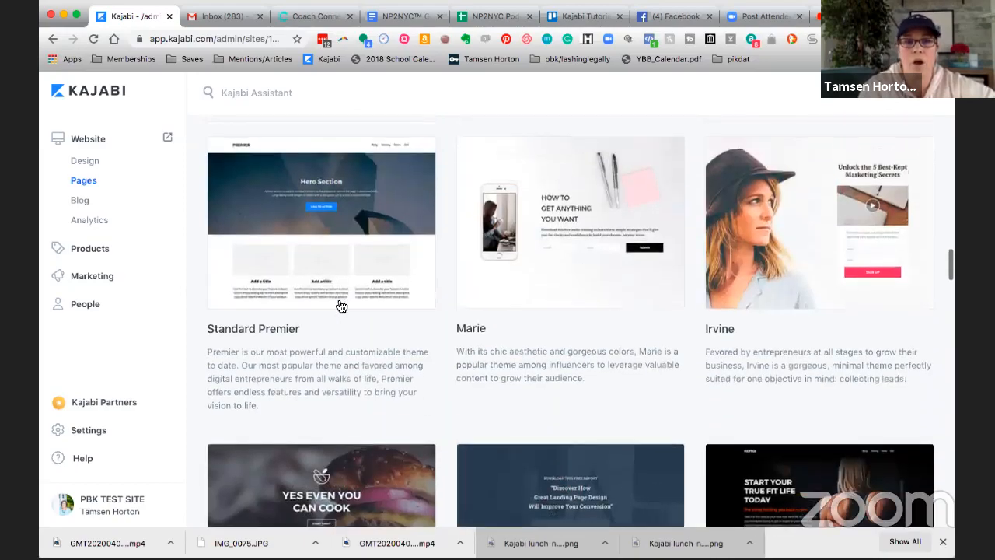
scroll(338, 300, up, 14)
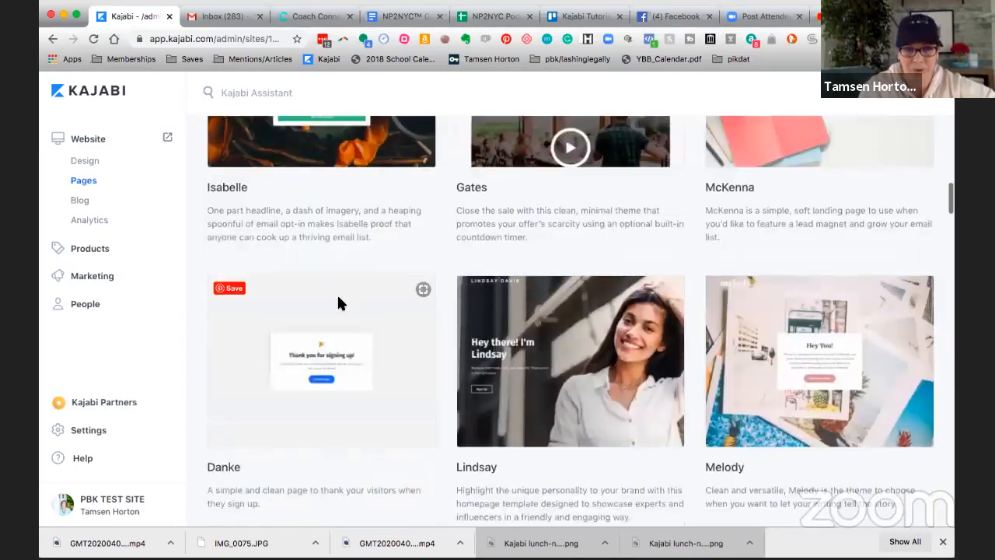
scroll(338, 299, up, 9)
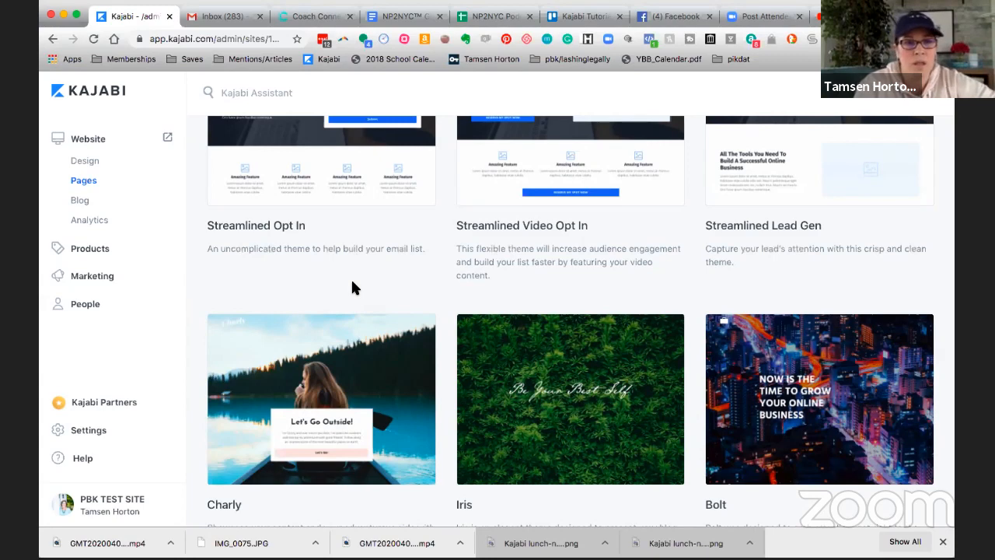
Step: Create a new page from the Charly theme with the title "TEMPLATE ENCORE PAGE"
scroll(351, 288, down, 3)
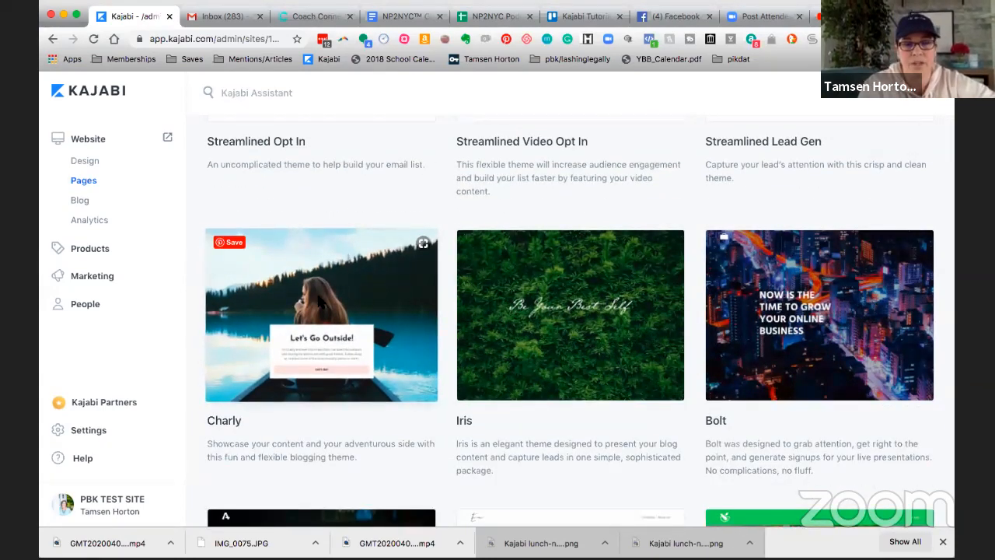
click(320, 303)
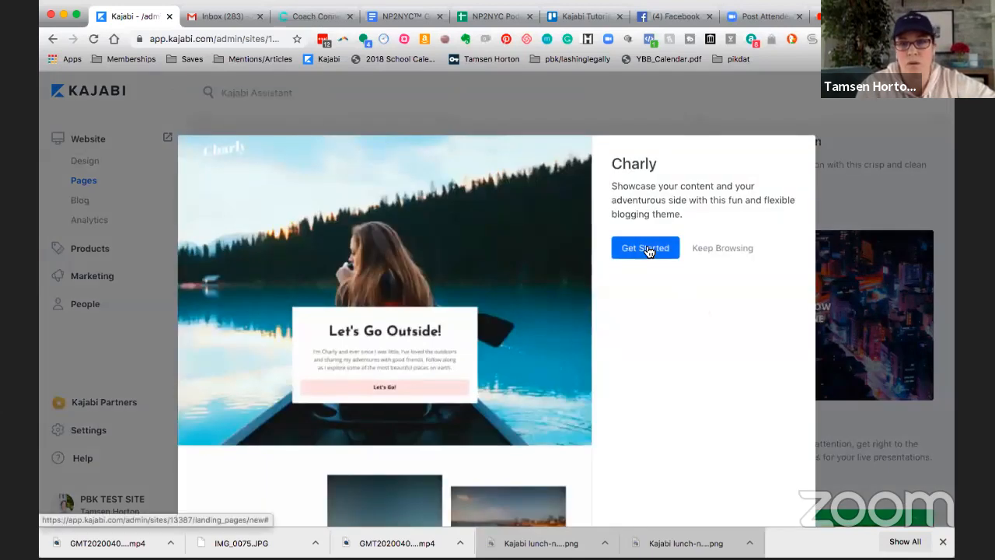
click(645, 245)
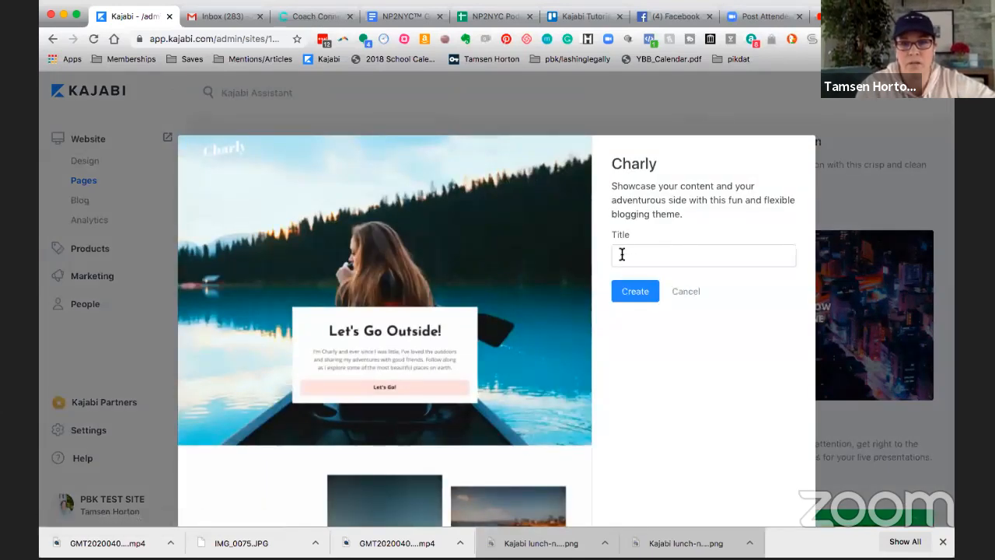
click(622, 254)
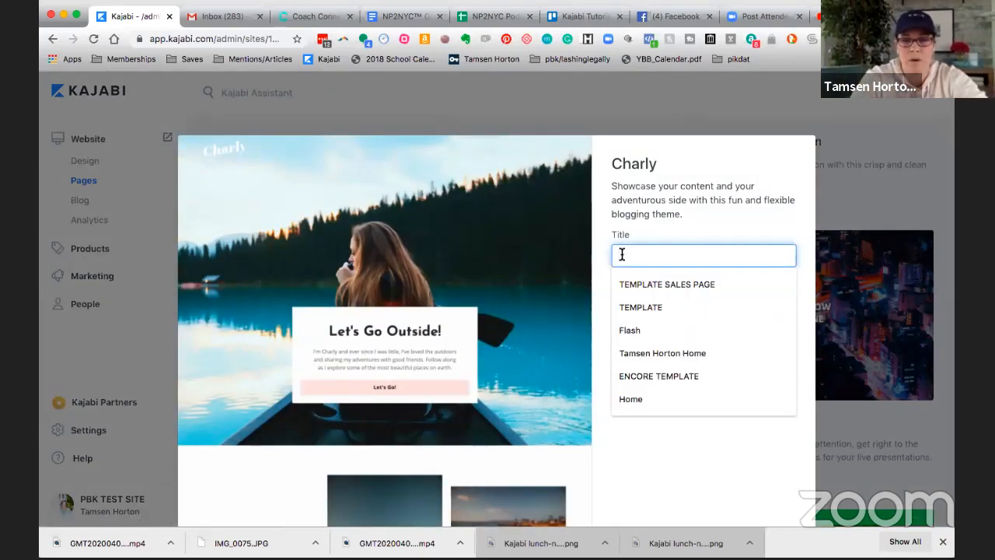
text(temp)
key(BackSpace)
key(BackSpace)
key(BackSpace)
key(BackSpace)
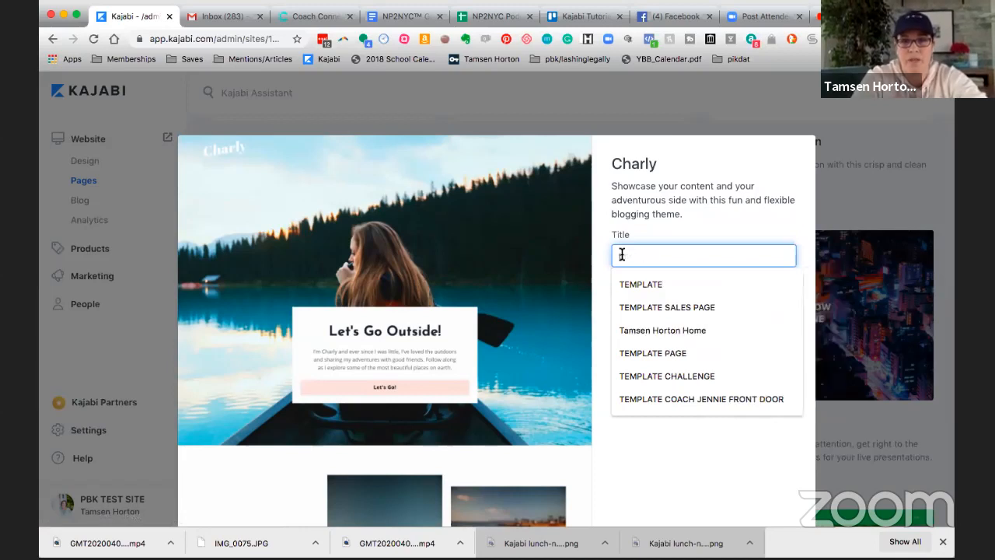
text(TEMP)
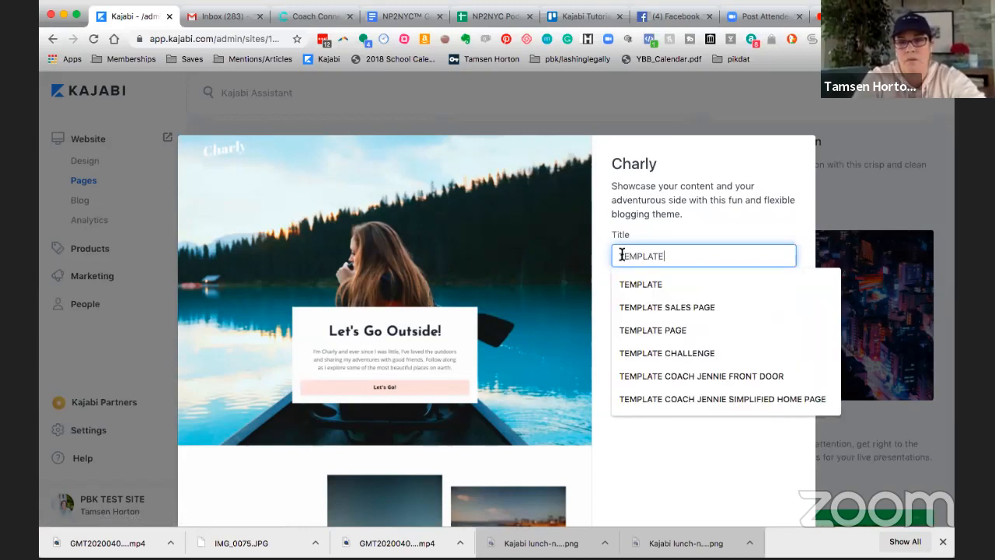
text(LATE )
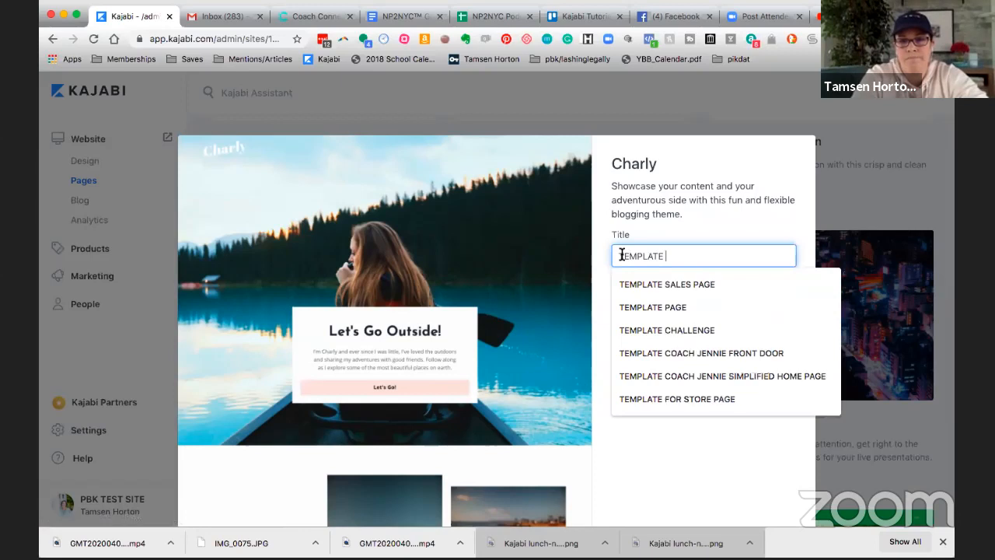
text(ENCORE)
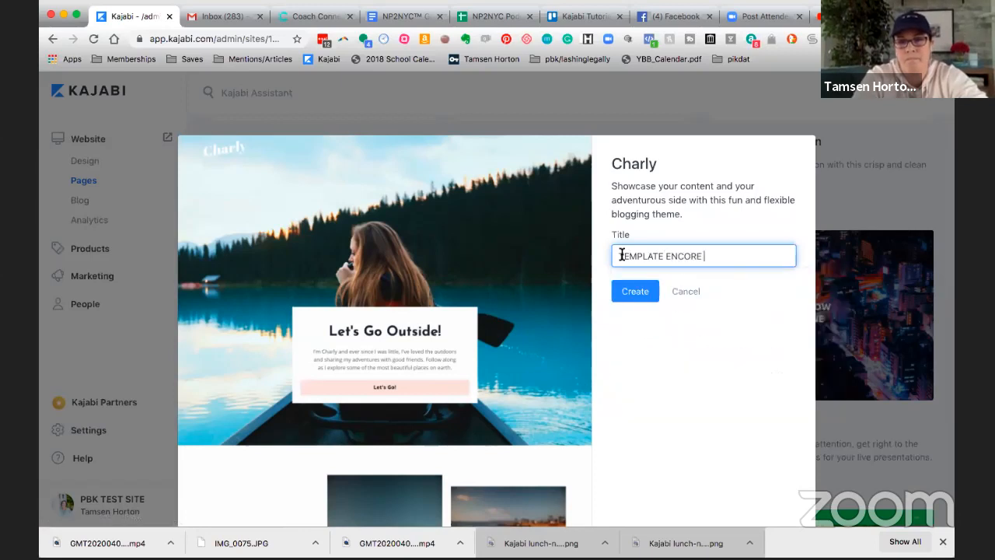
text( PAGE)
key(Return)
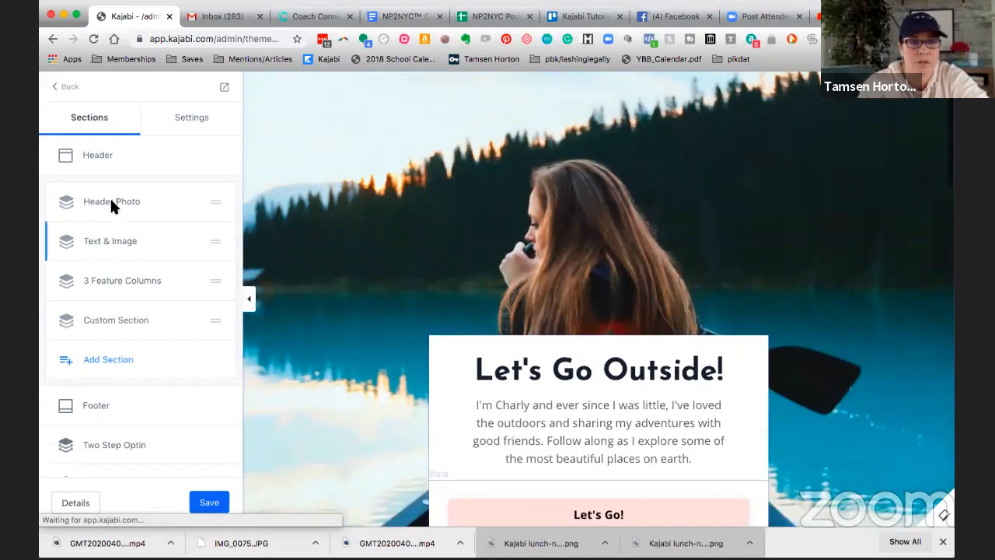
Step: Open the Header Photo section and review its desktop and mobile layout settings, including the hide, padding and alignment options
click(111, 203)
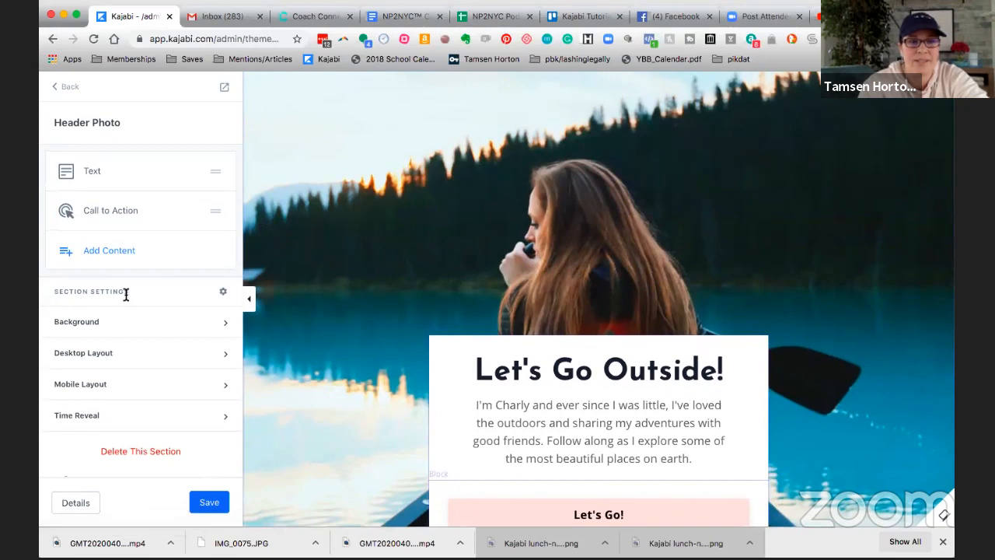
click(225, 356)
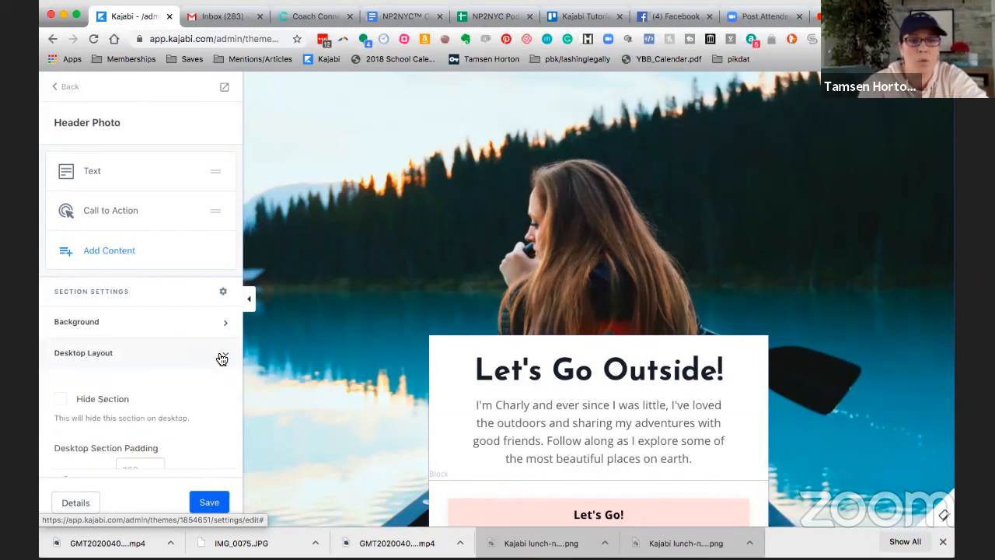
scroll(174, 369, down, 1)
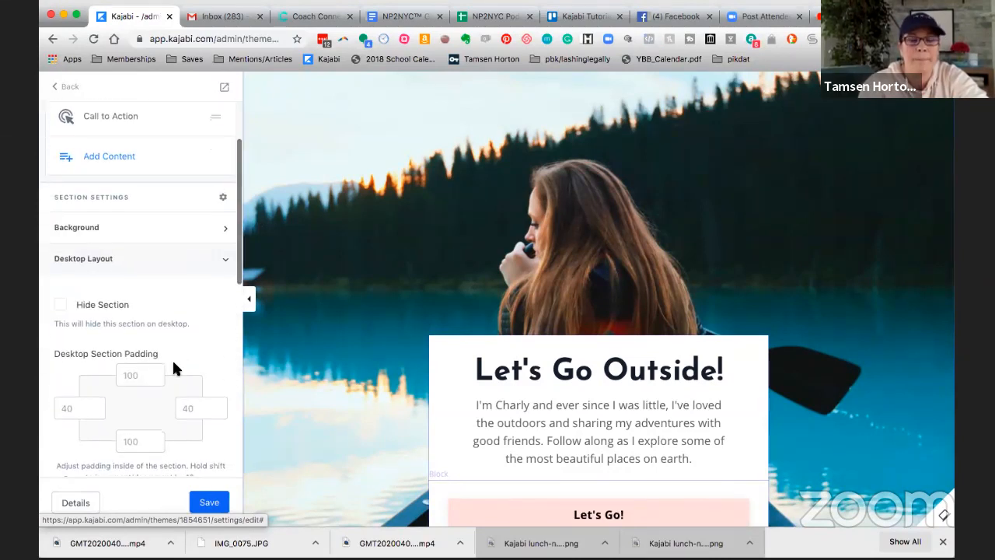
scroll(147, 334, down, 1)
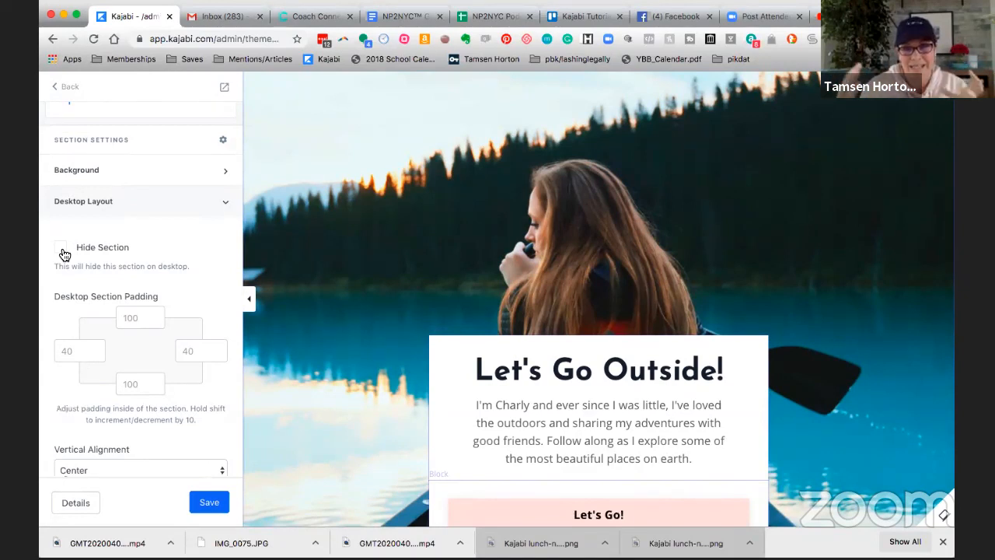
scroll(64, 254, down, 5)
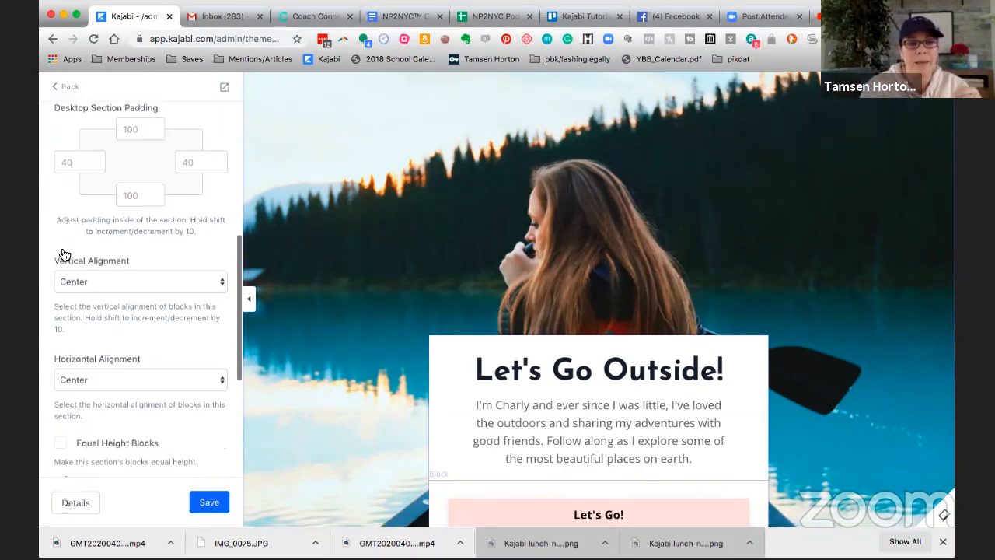
scroll(60, 250, down, 3)
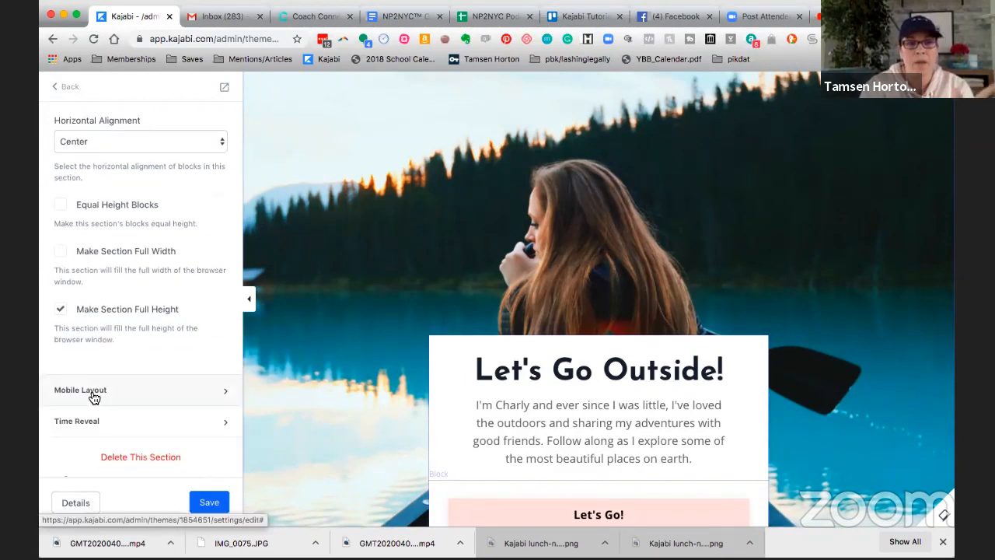
click(225, 394)
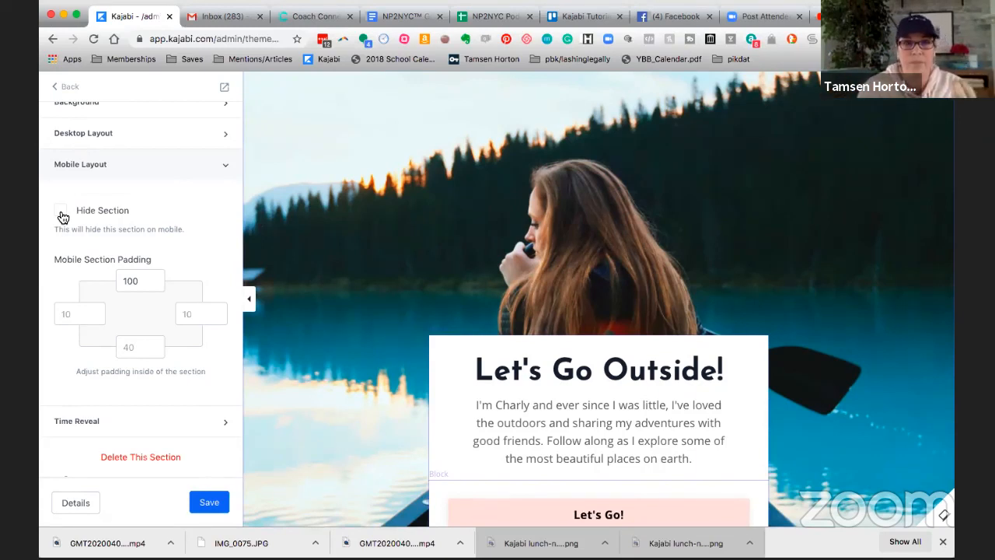
scroll(85, 222, up, 3)
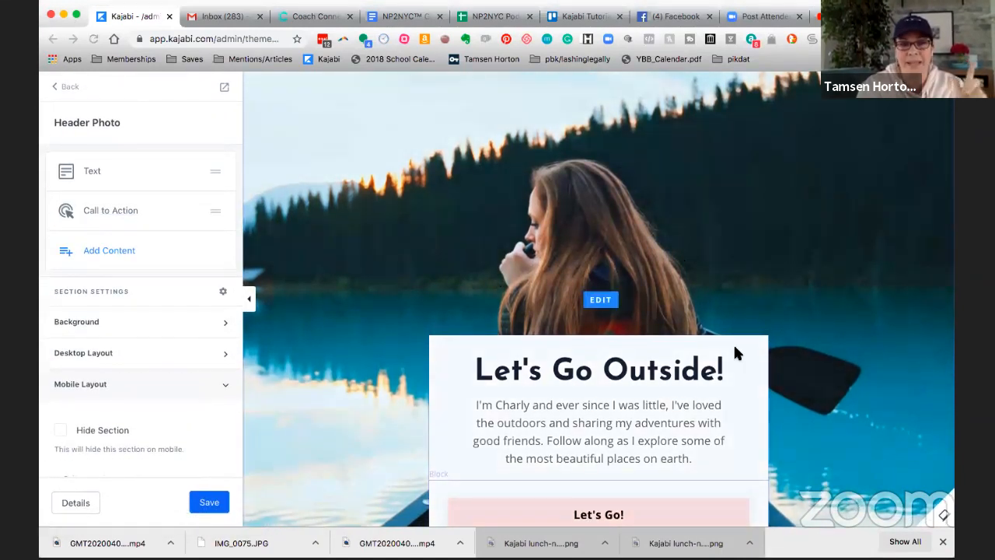
Step: Preview the page in mobile view and look through it from the header photo to The Crew section
click(946, 520)
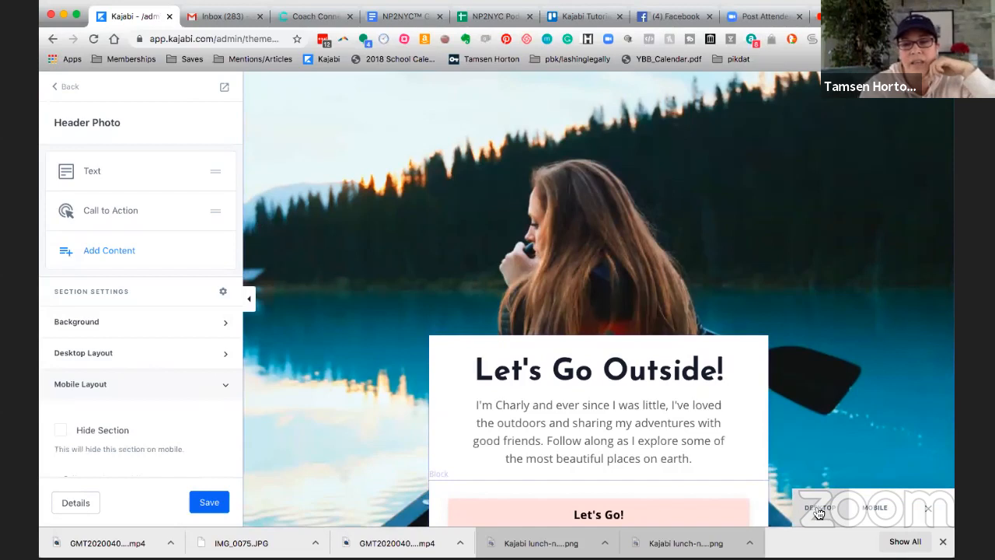
click(877, 510)
scroll(657, 264, up, 2)
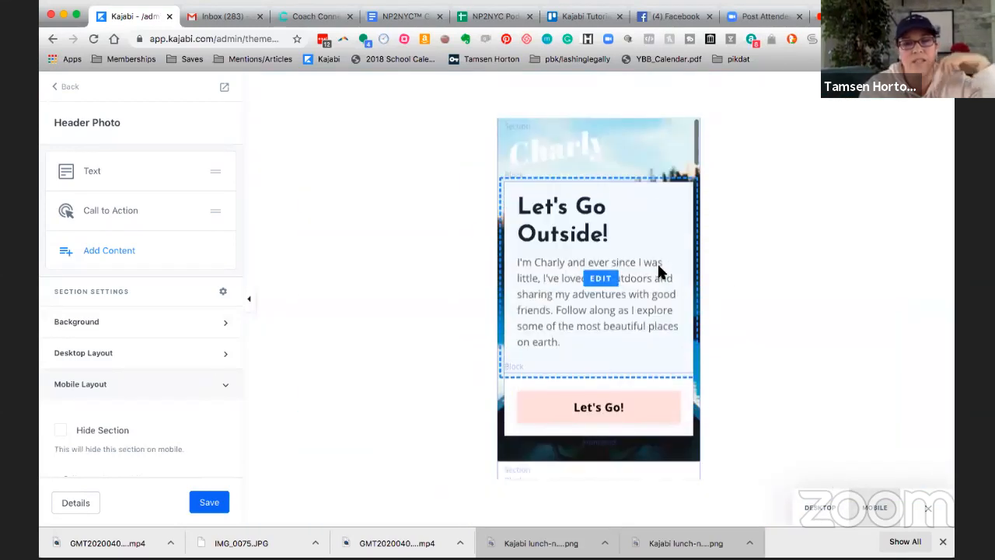
scroll(659, 269, down, 3)
scroll(659, 272, down, 4)
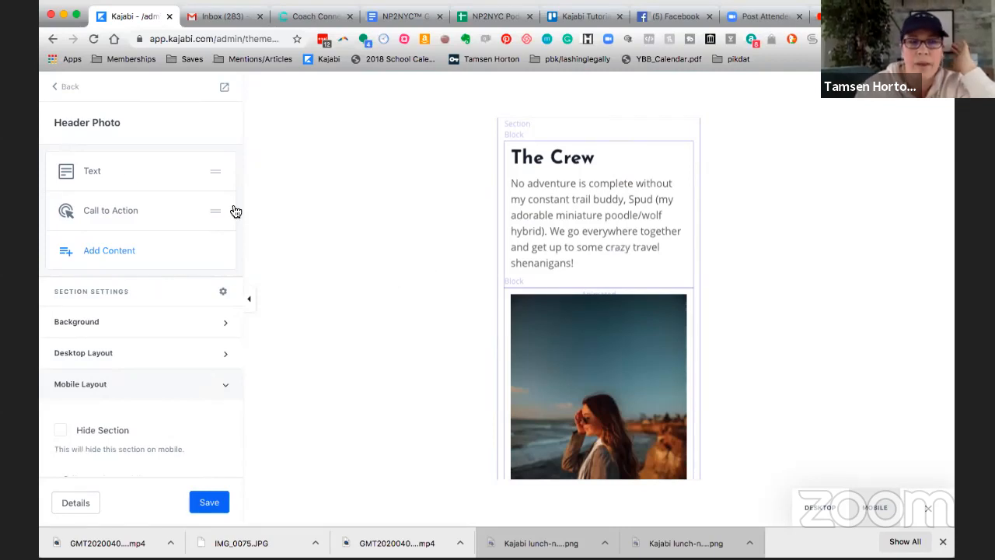
Step: Leave the Header Photo section, restore the desktop preview, review the page's section list and open the page-wide settings
click(68, 88)
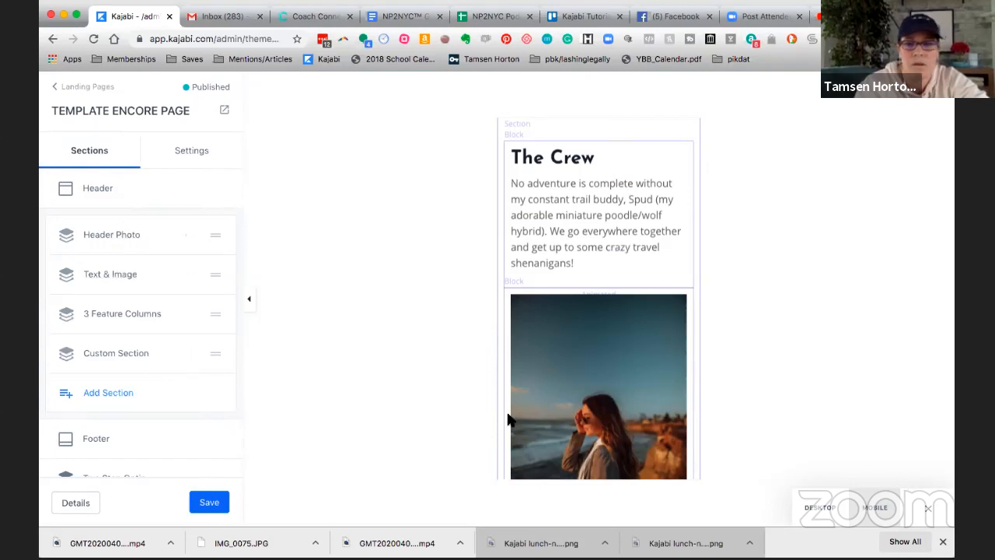
click(820, 509)
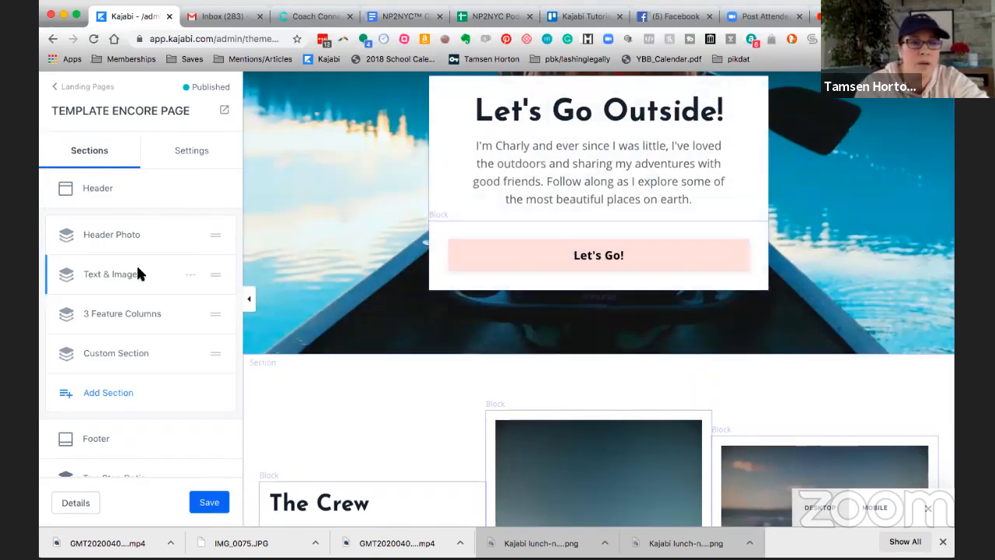
scroll(136, 263, down, 1)
scroll(154, 228, down, 1)
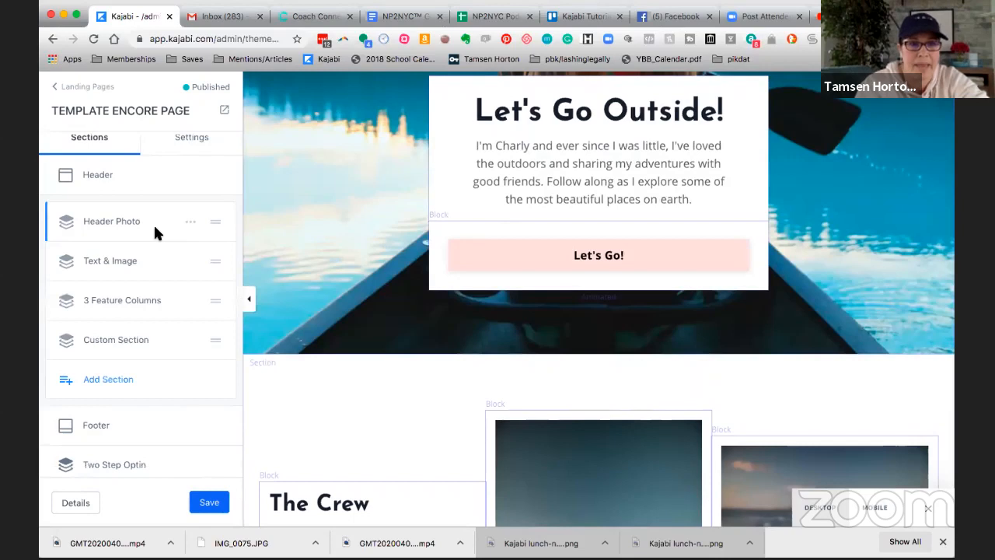
scroll(171, 195, up, 1)
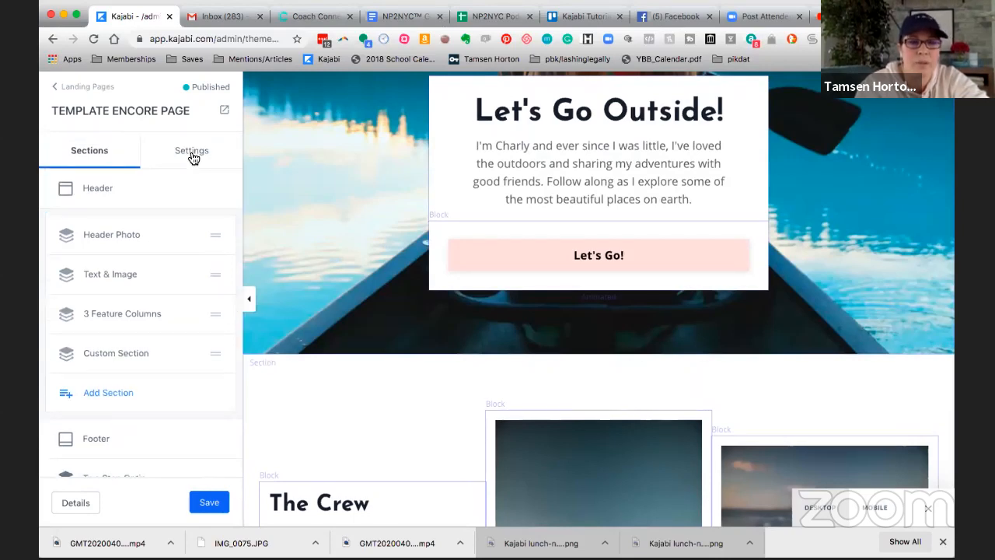
click(193, 156)
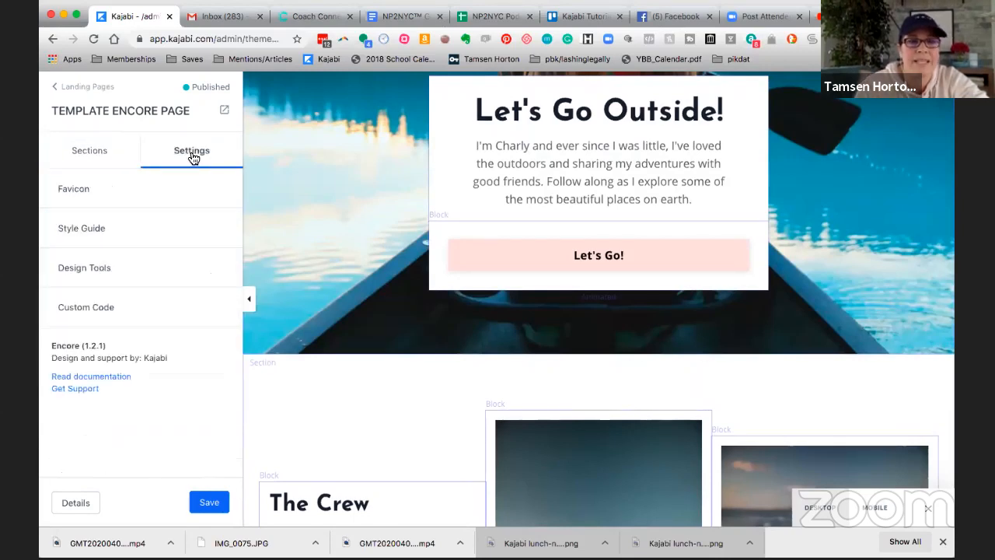
Step: Set the page's favicon to the recent image of a white key on navy, keeping the full crop, and save the page
click(80, 194)
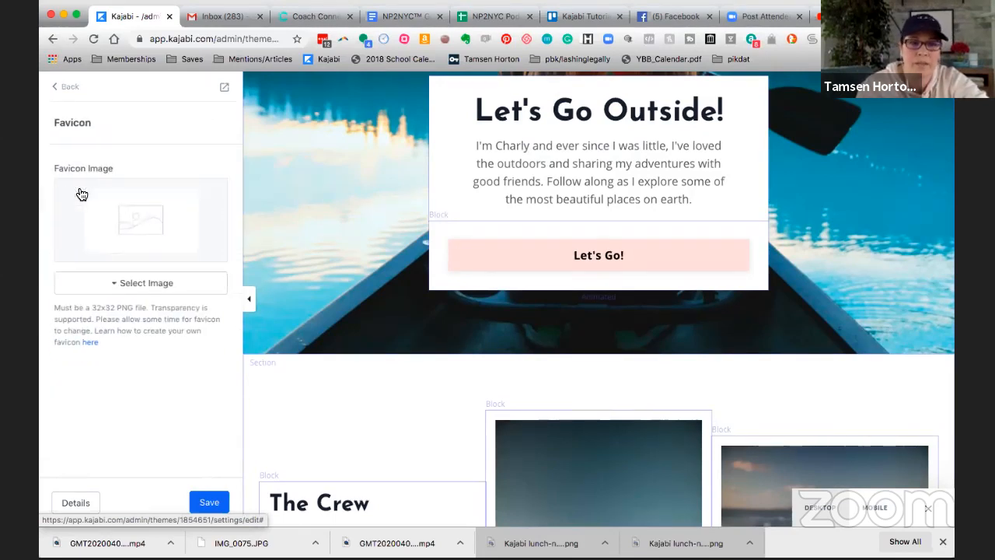
click(122, 285)
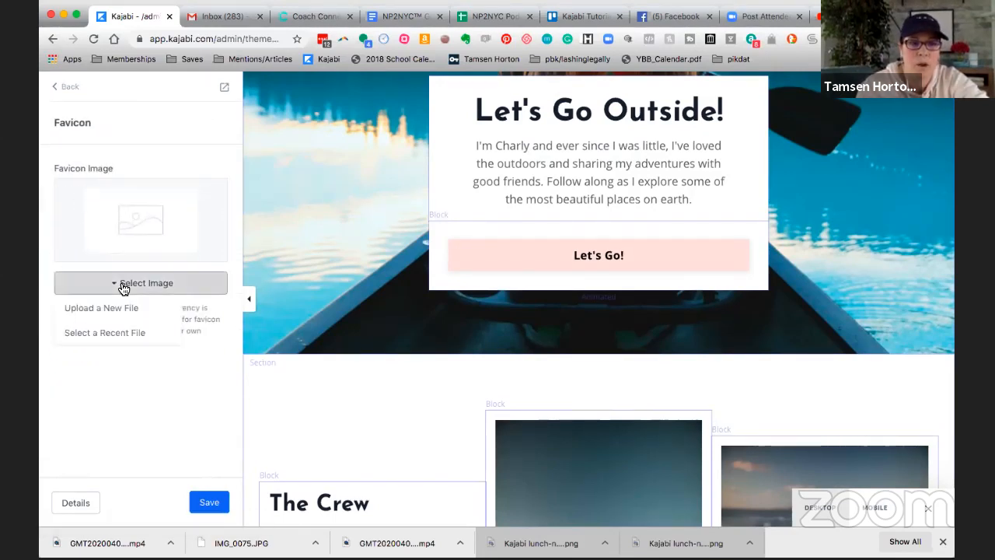
click(103, 335)
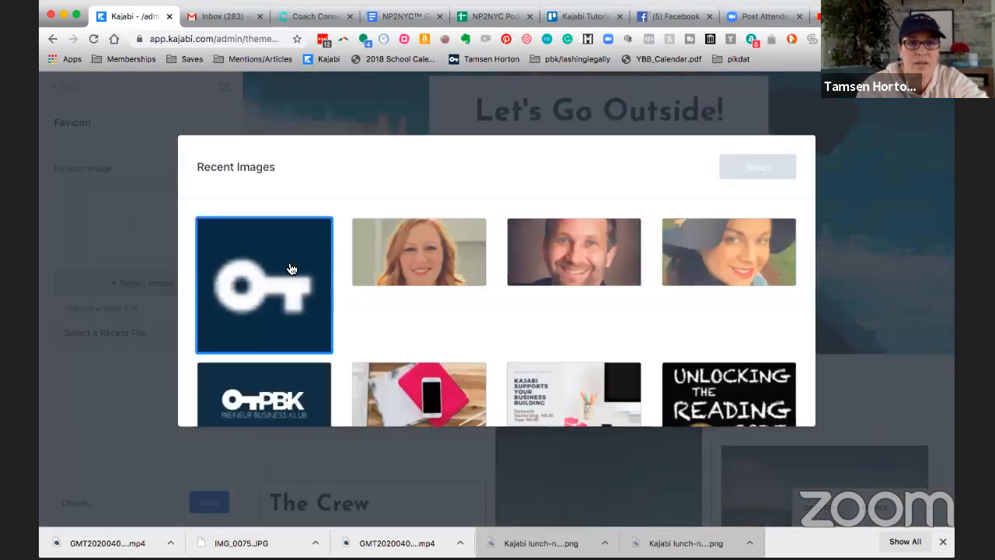
click(292, 269)
click(770, 180)
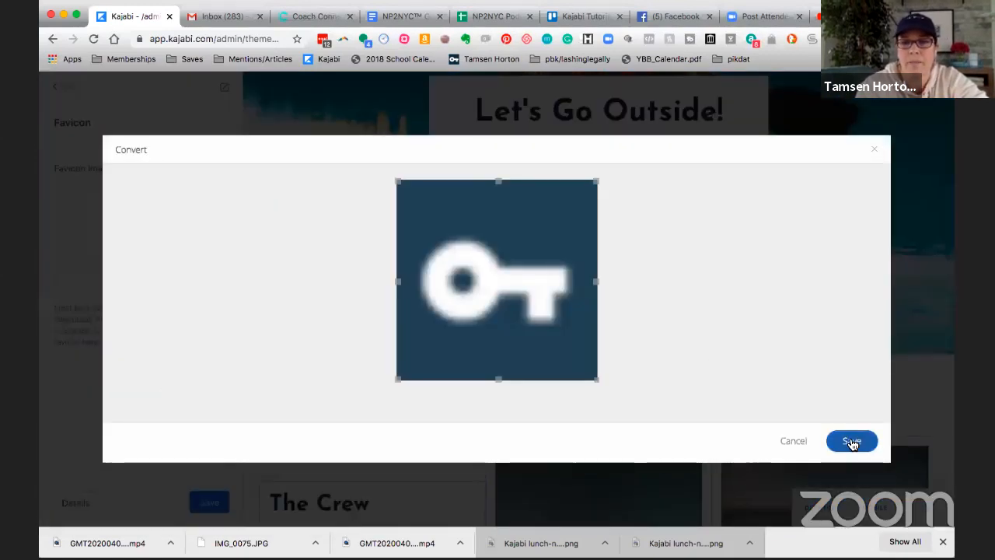
click(852, 442)
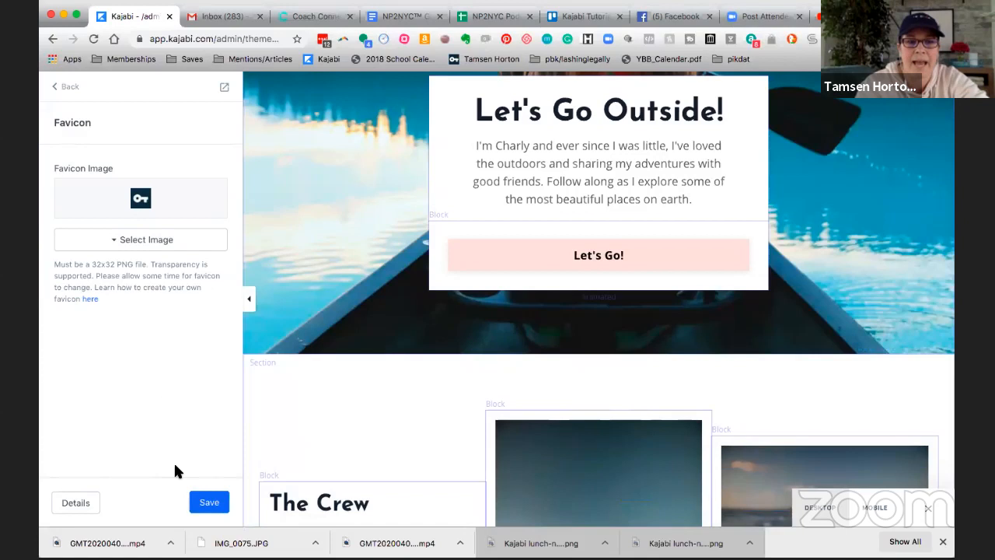
click(208, 506)
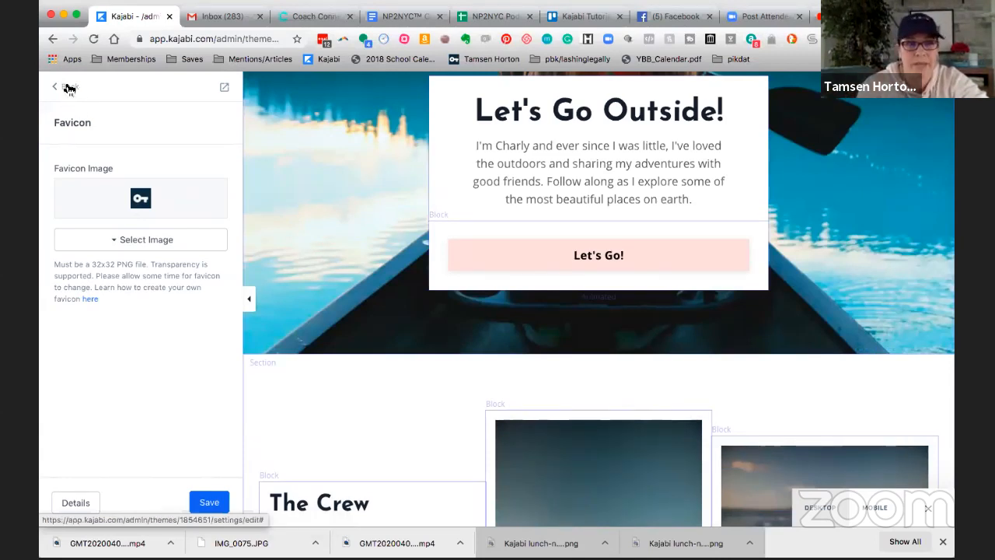
click(69, 88)
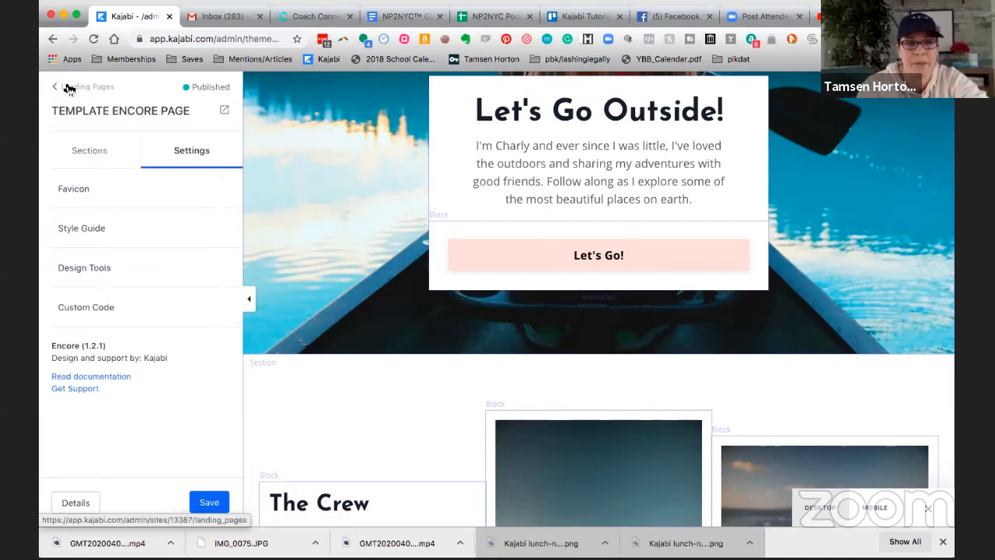
Step: Change the style guide's primary color to the light purple swatch and save the page
click(84, 229)
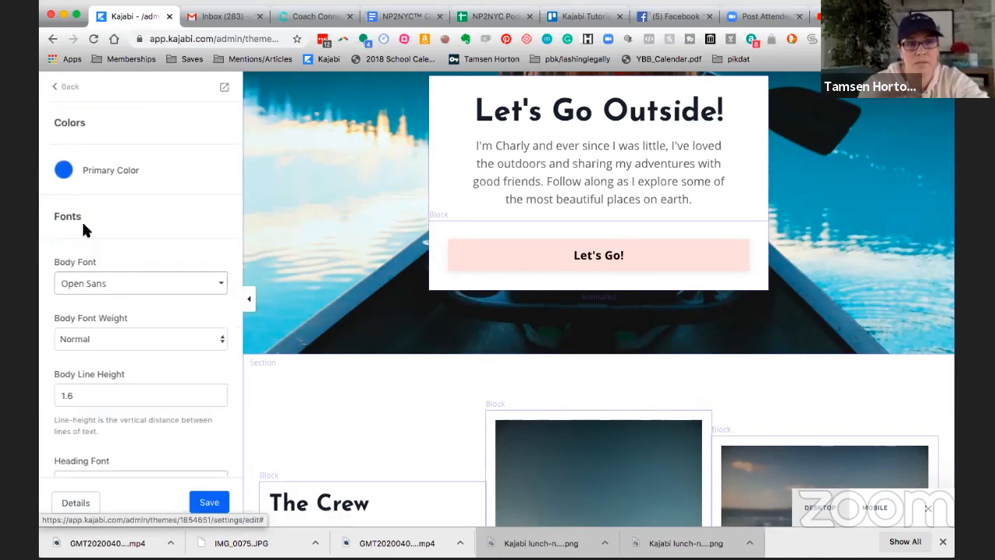
click(65, 171)
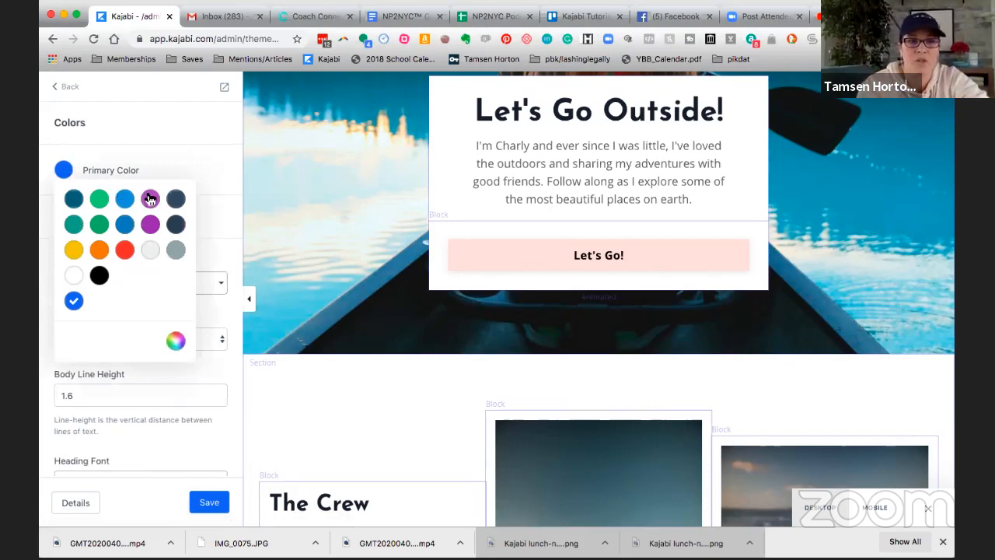
click(150, 200)
click(193, 169)
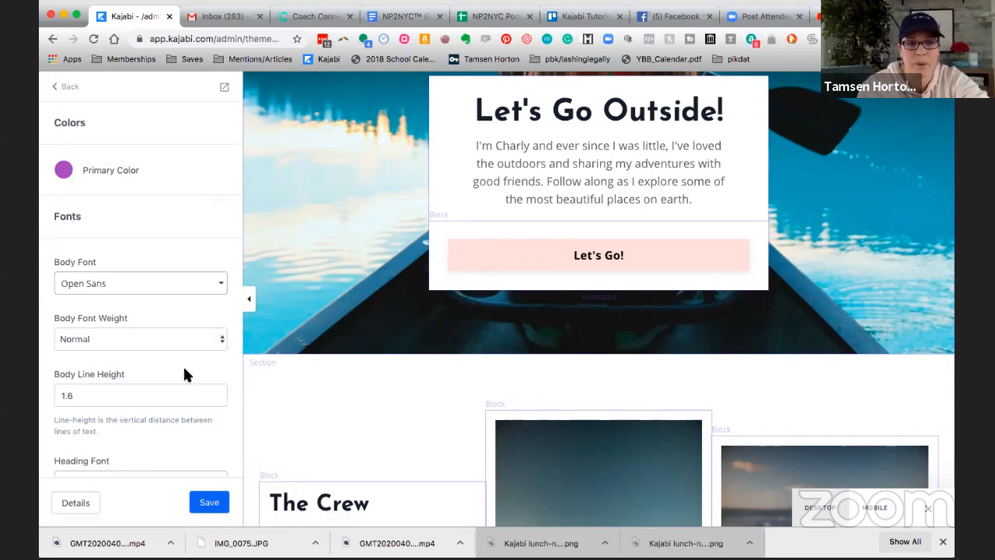
click(213, 504)
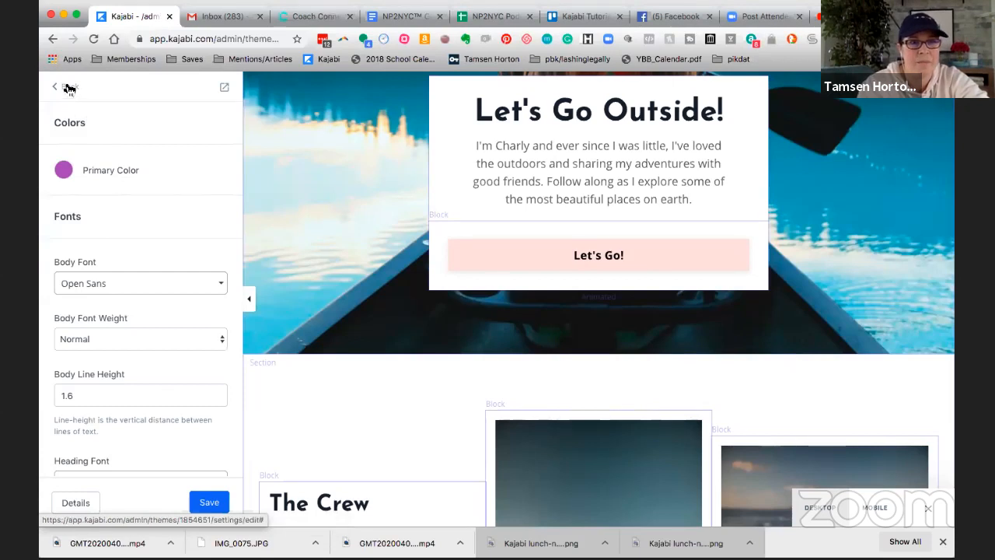
click(66, 87)
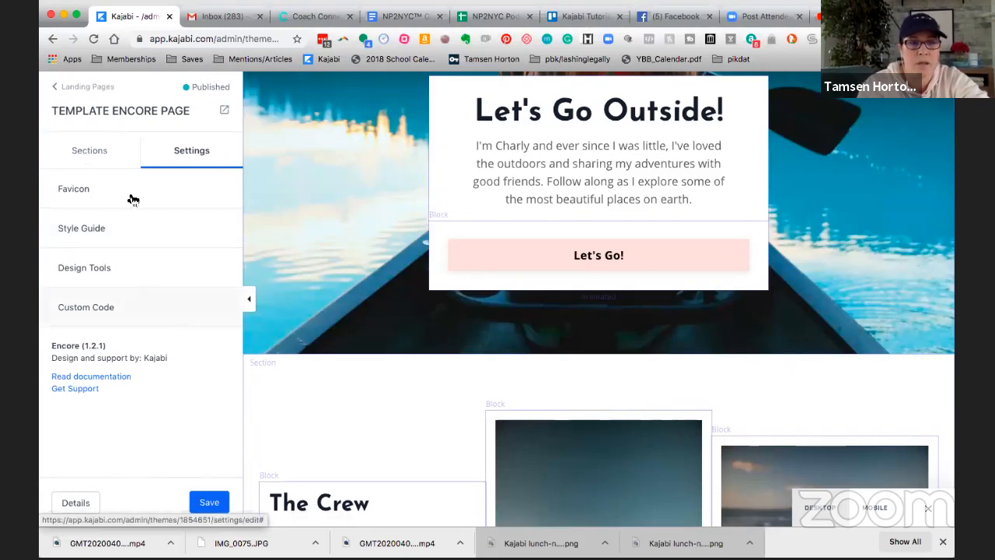
Step: In the page details, set the visibility to Draft, hide the page from search engines and save
click(82, 505)
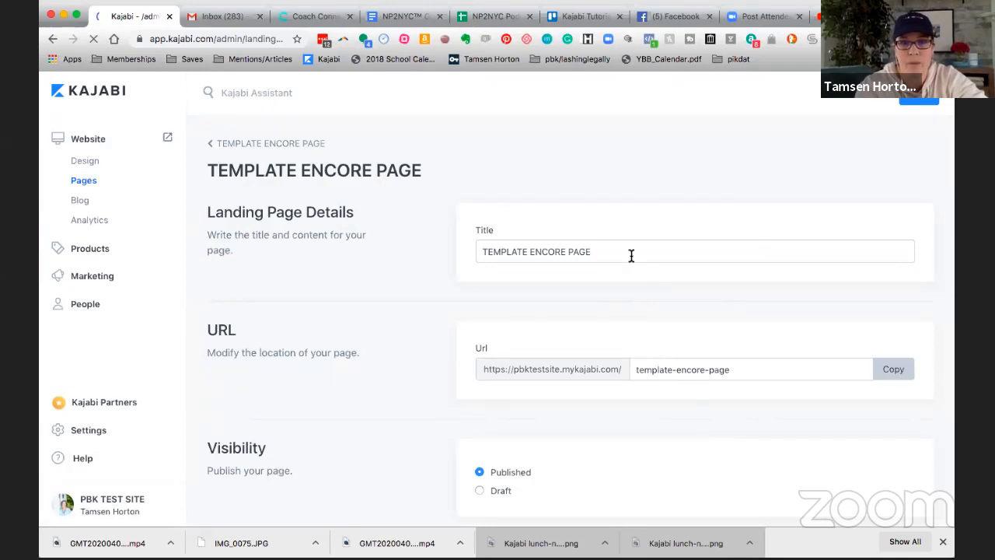
scroll(631, 256, down, 1)
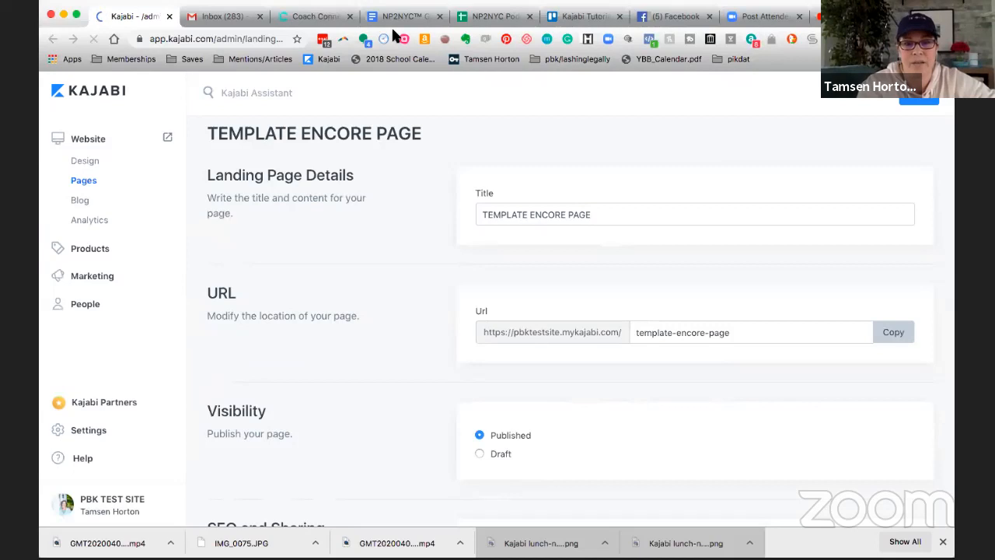
scroll(542, 360, down, 1)
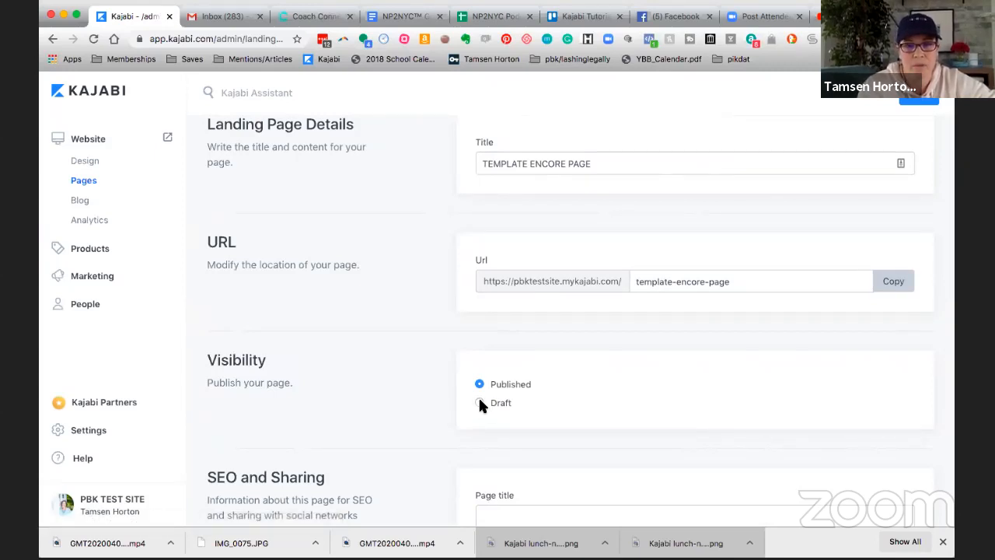
click(480, 403)
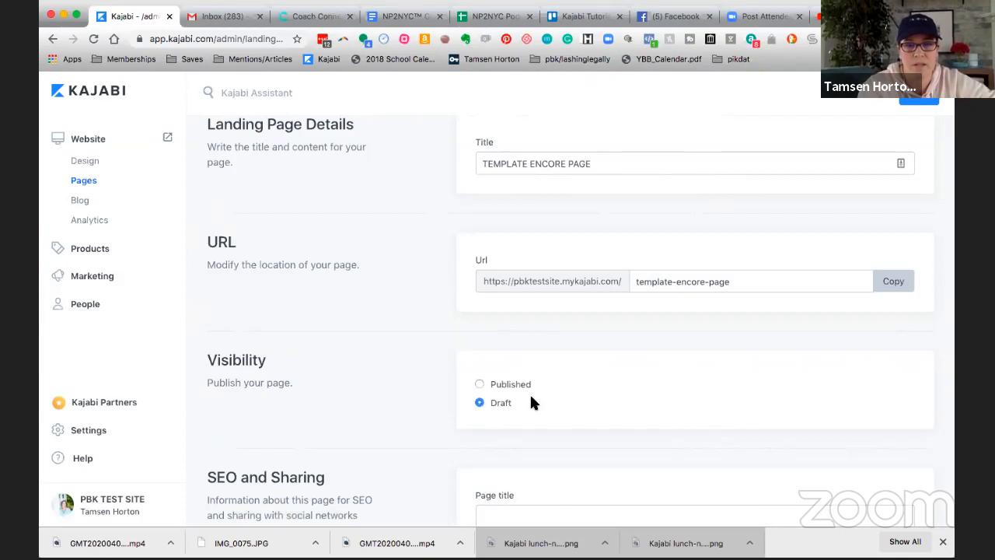
scroll(532, 402, down, 1)
scroll(531, 402, down, 5)
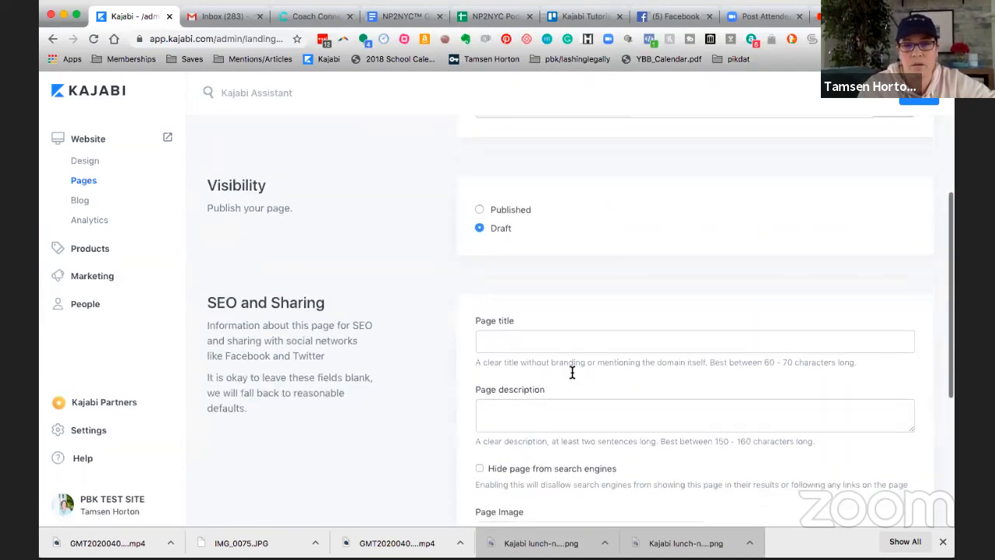
click(479, 387)
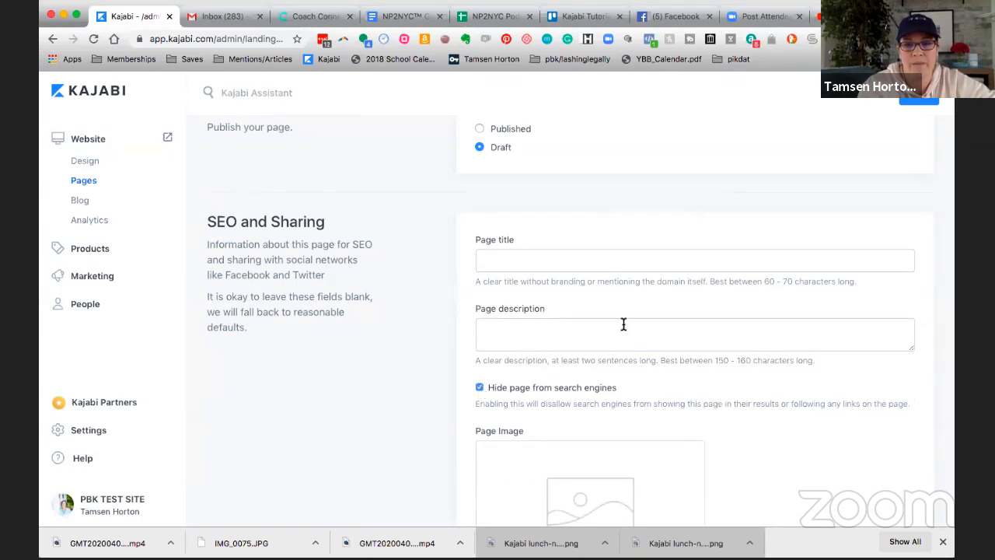
click(920, 107)
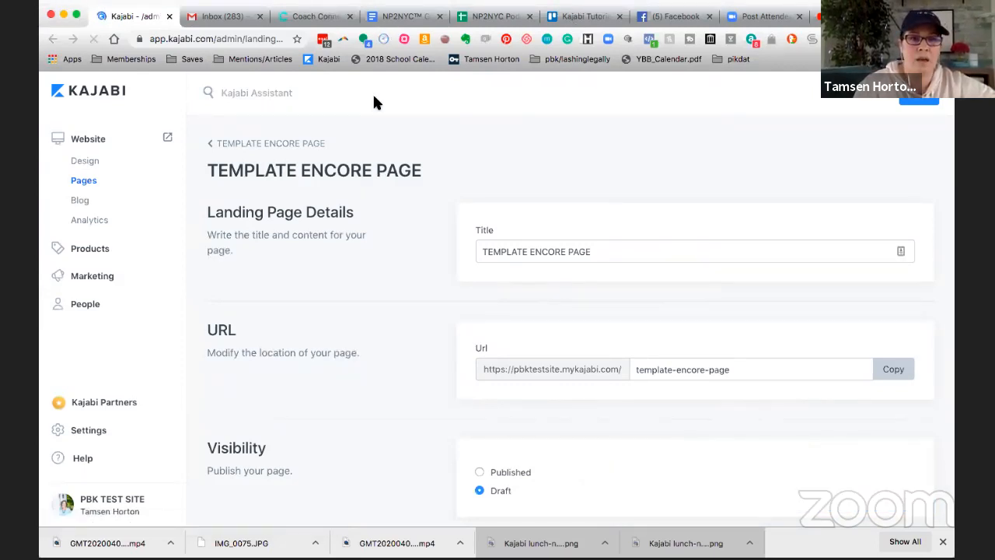
Step: Search the website's standalone pages for "TEMPLATE" and look through the list of matching pages
click(84, 182)
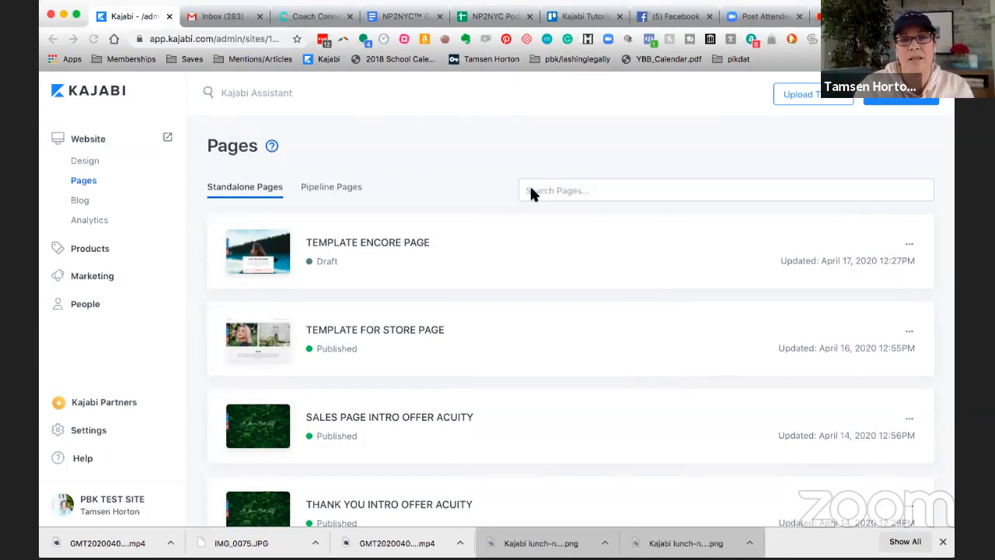
click(531, 191)
text(TEMP)
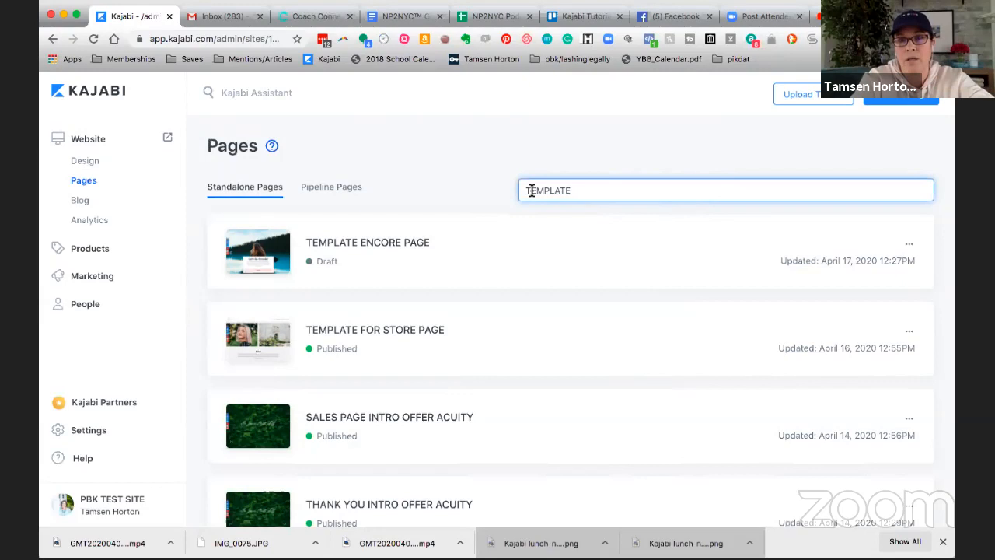
text(LATE)
key(Return)
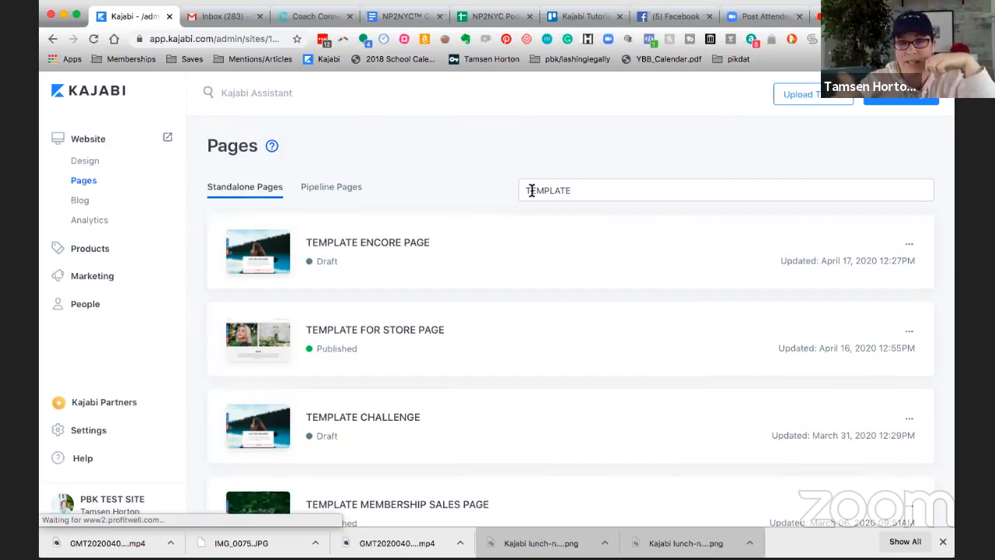
scroll(451, 295, down, 1)
scroll(454, 300, up, 1)
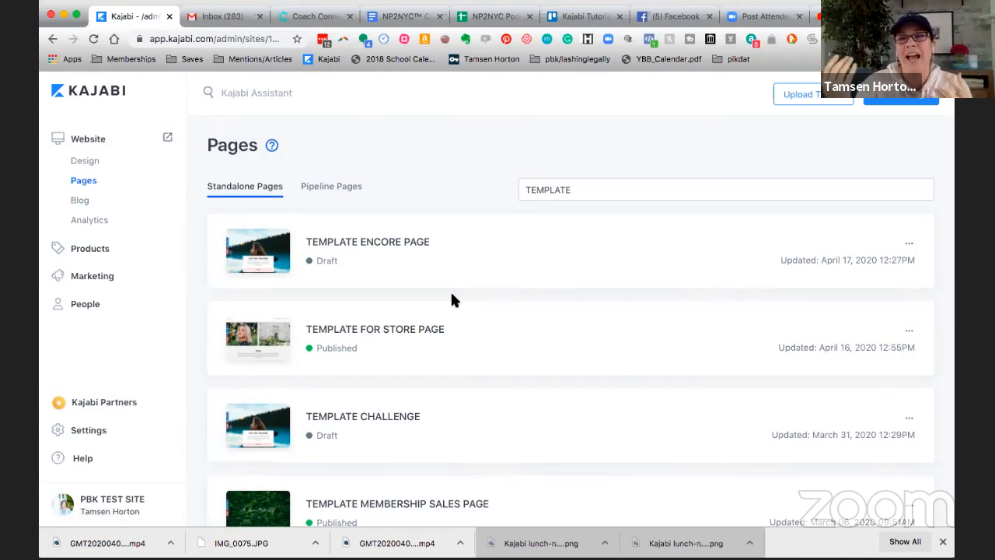
scroll(452, 295, down, 3)
scroll(452, 295, down, 15)
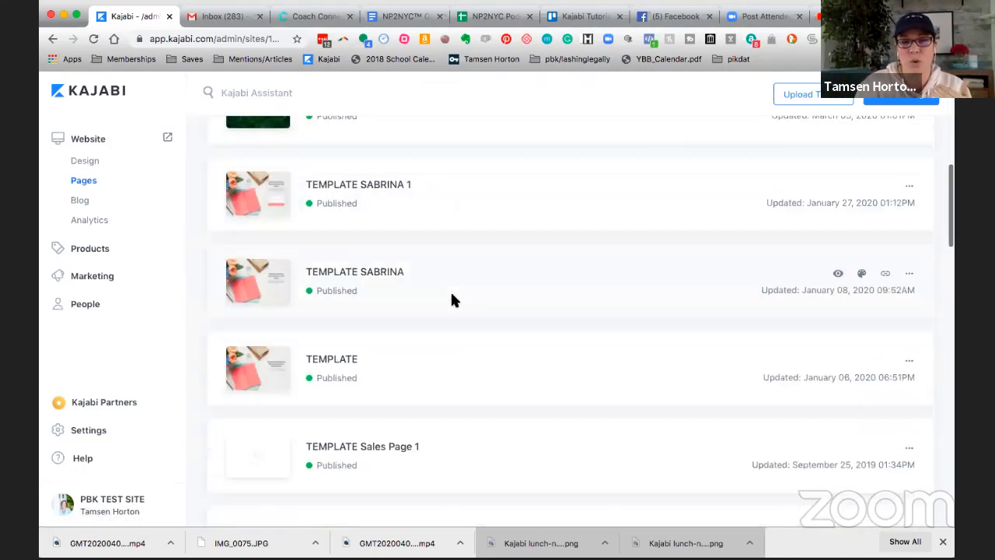
scroll(453, 299, down, 10)
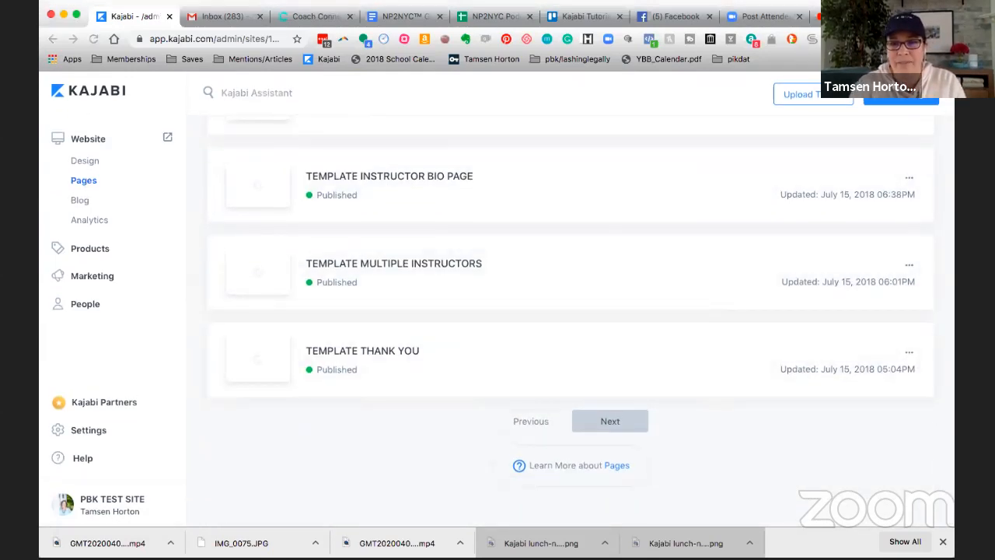
scroll(563, 218, up, 10)
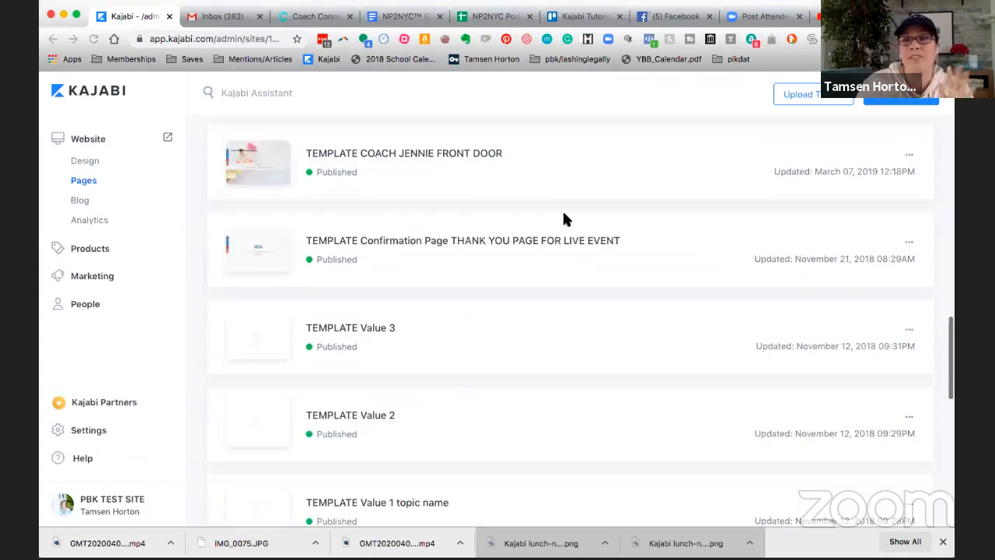
scroll(564, 217, up, 10)
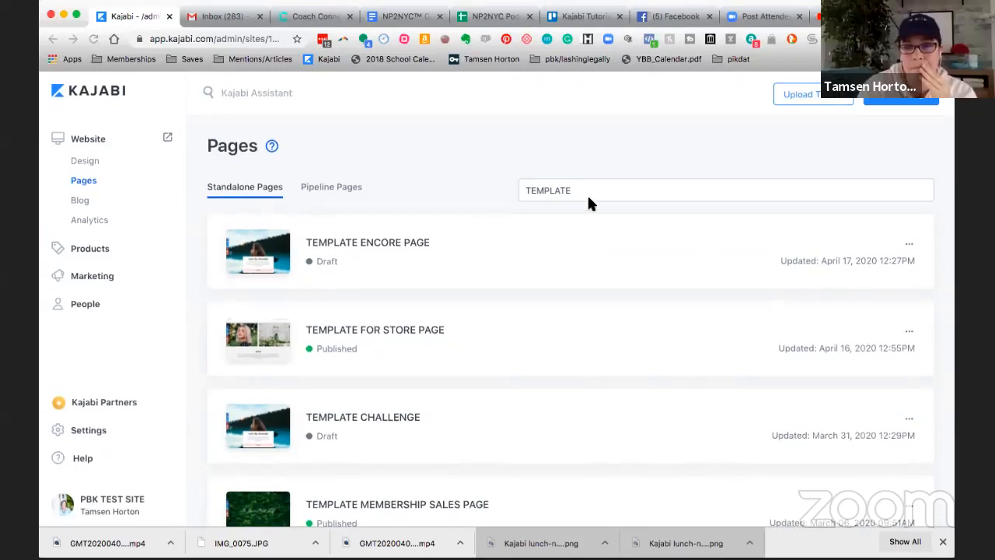
Step: Clone TEMPLATE ENCORE PAGE and open the details of the copy
click(910, 246)
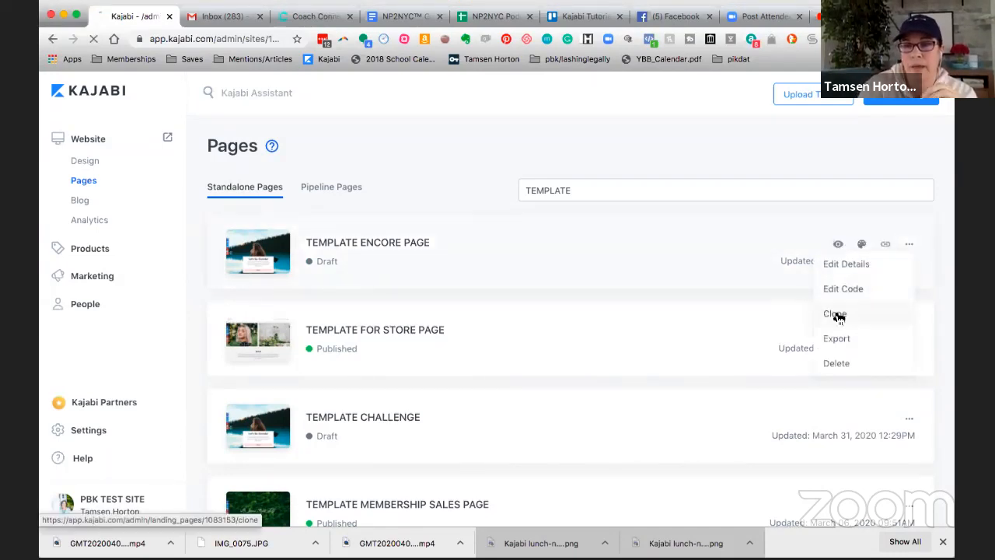
click(836, 314)
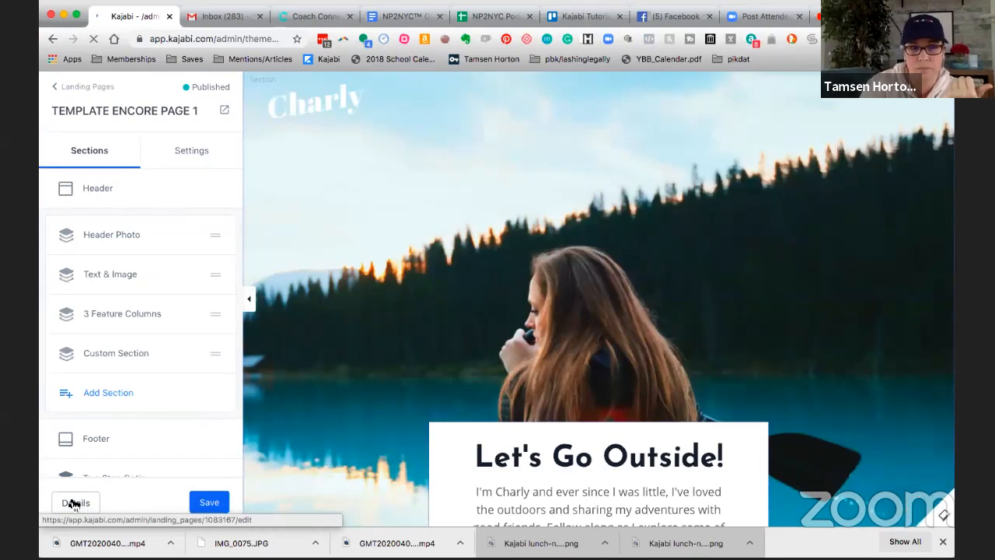
click(74, 504)
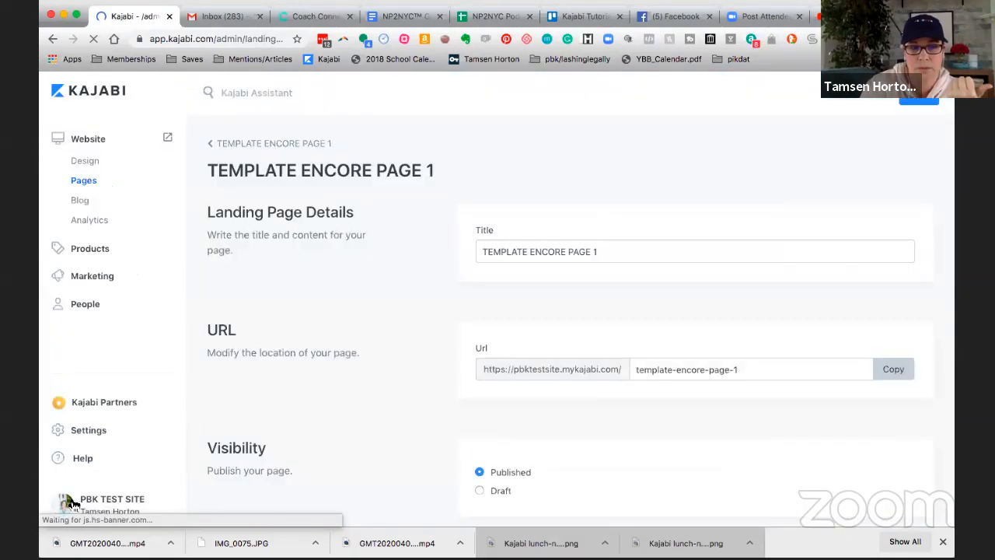
Step: Set the cloned page's title to "CONTACT ME" and its URL to "contact-me"
triple_click(600, 252)
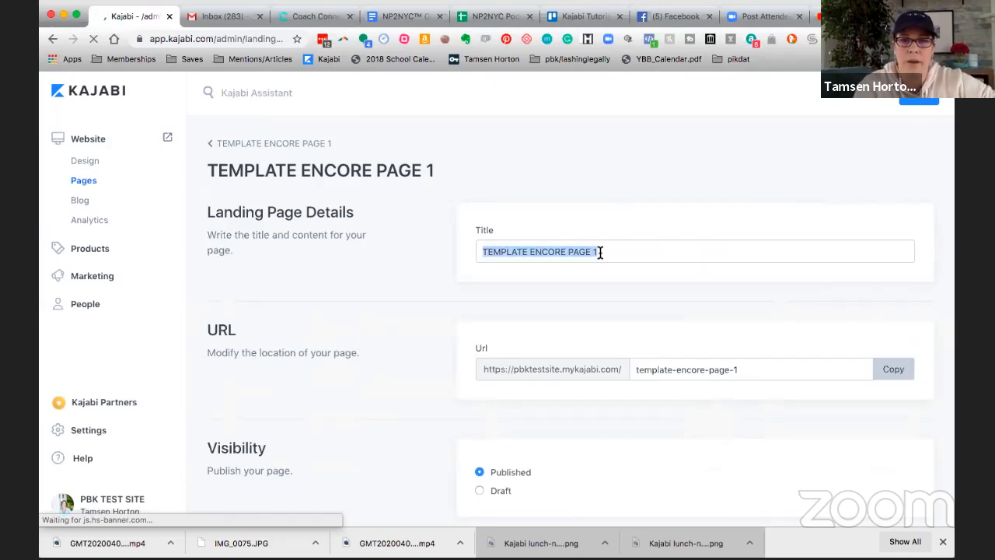
text(CONTACT ME)
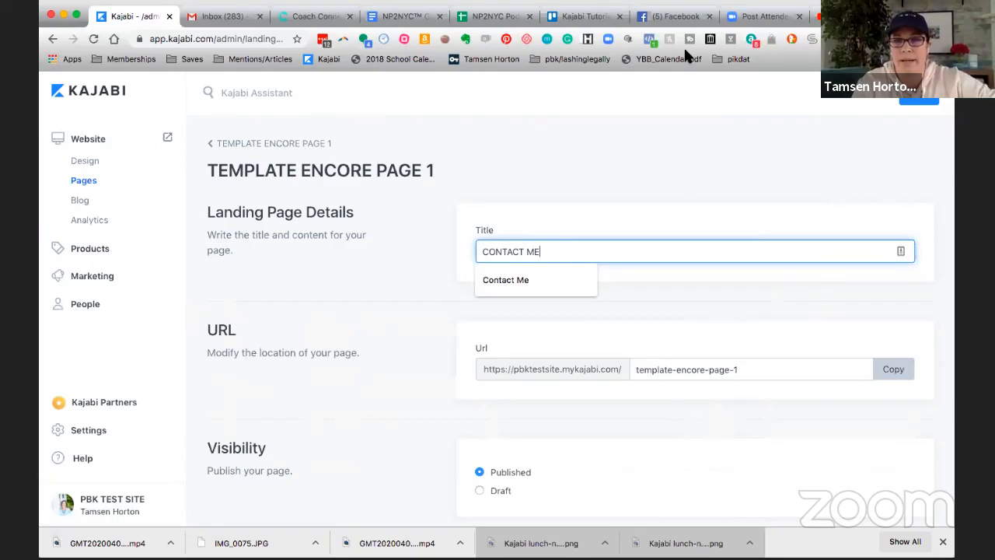
triple_click(743, 368)
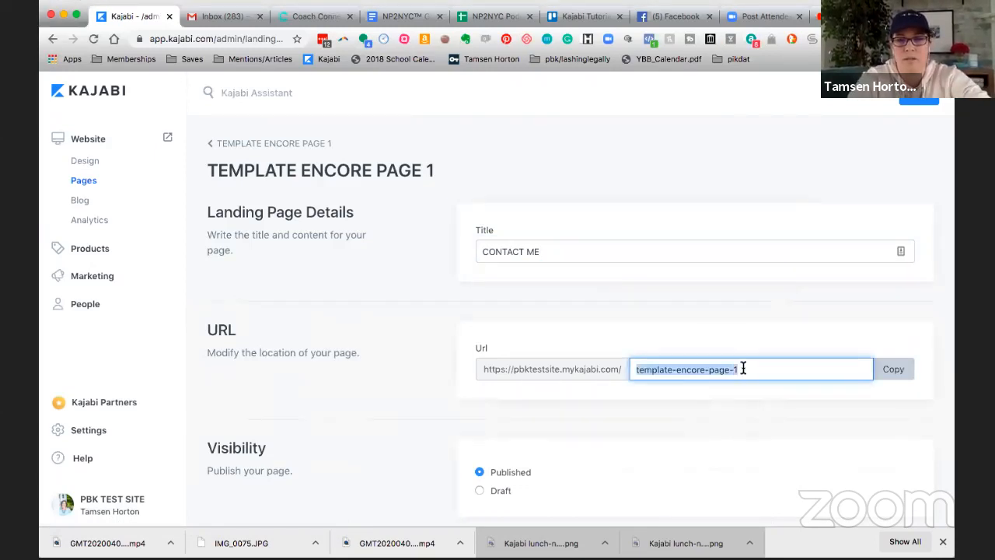
text(contact)
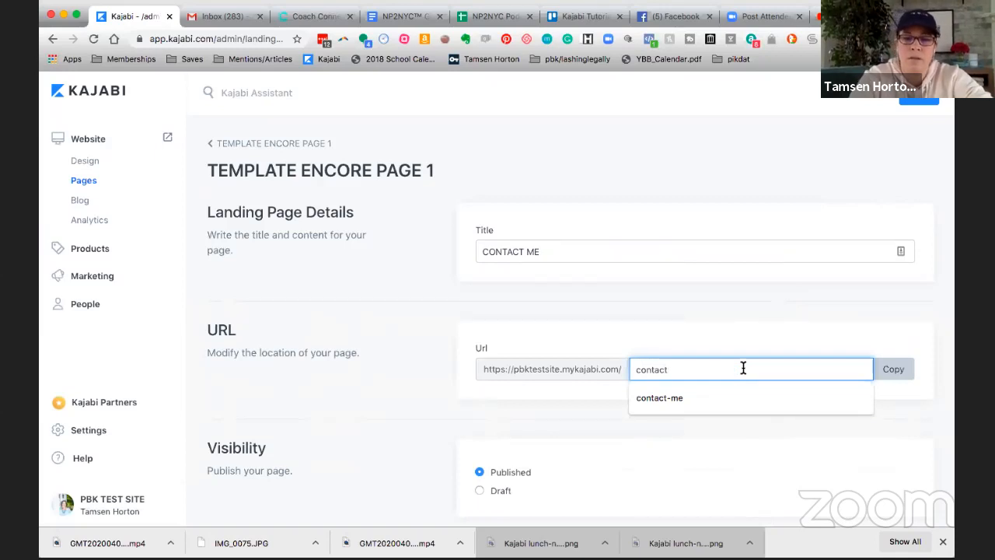
text(me)
click(739, 430)
scroll(740, 430, down, 3)
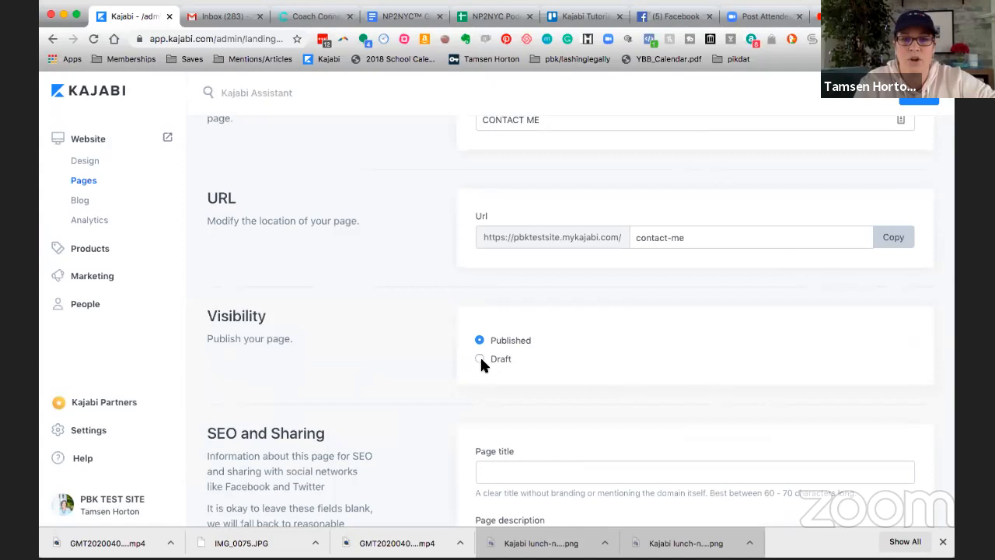
Step: Hide the CONTACT ME page from search engines and save its details
scroll(483, 363, down, 2)
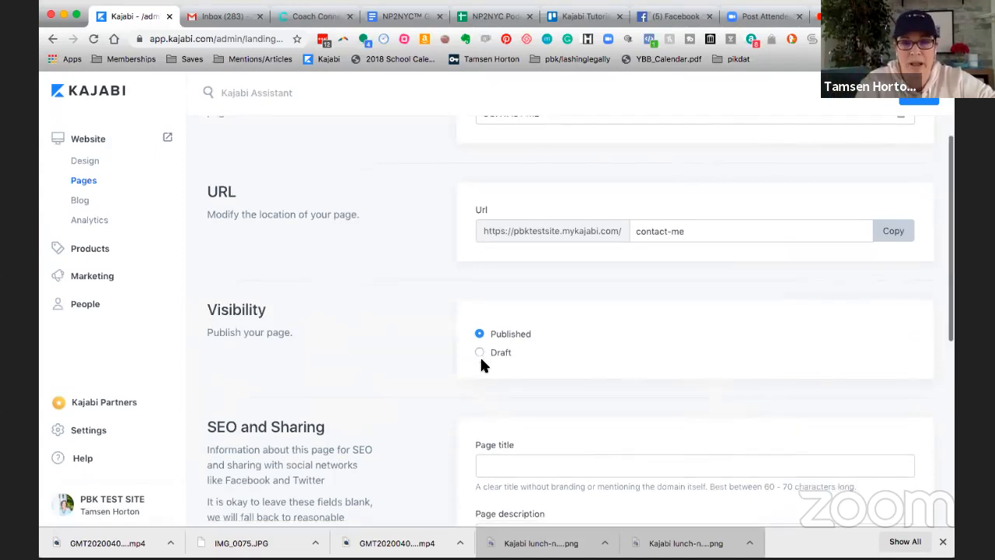
click(480, 496)
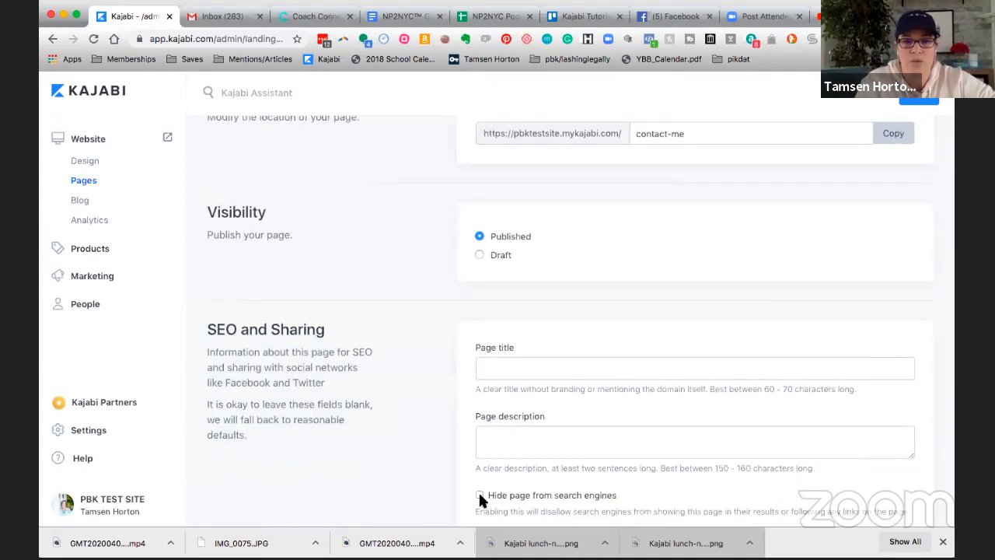
click(918, 101)
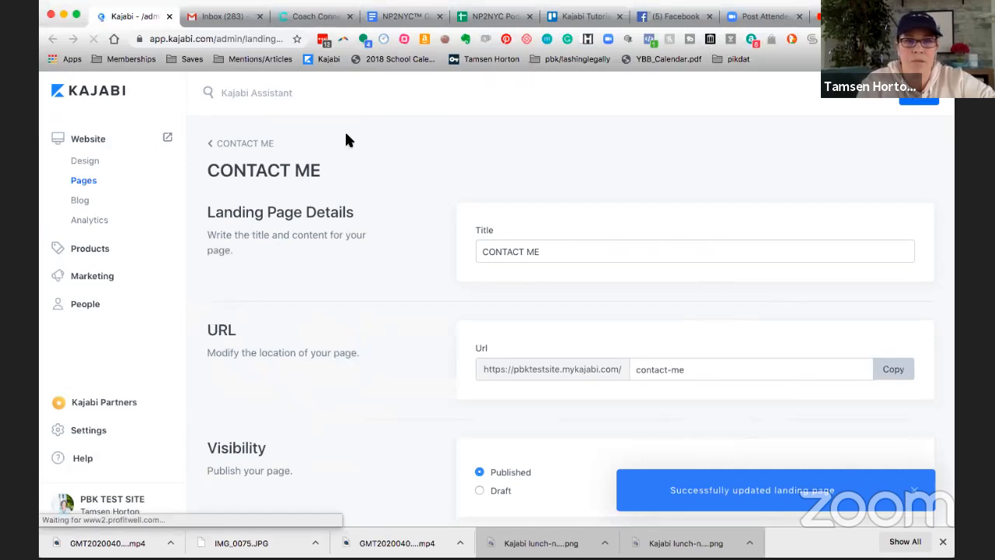
Step: Open the CONTACT ME page for customizing, find the form sections and add a Hero with Form section
click(229, 147)
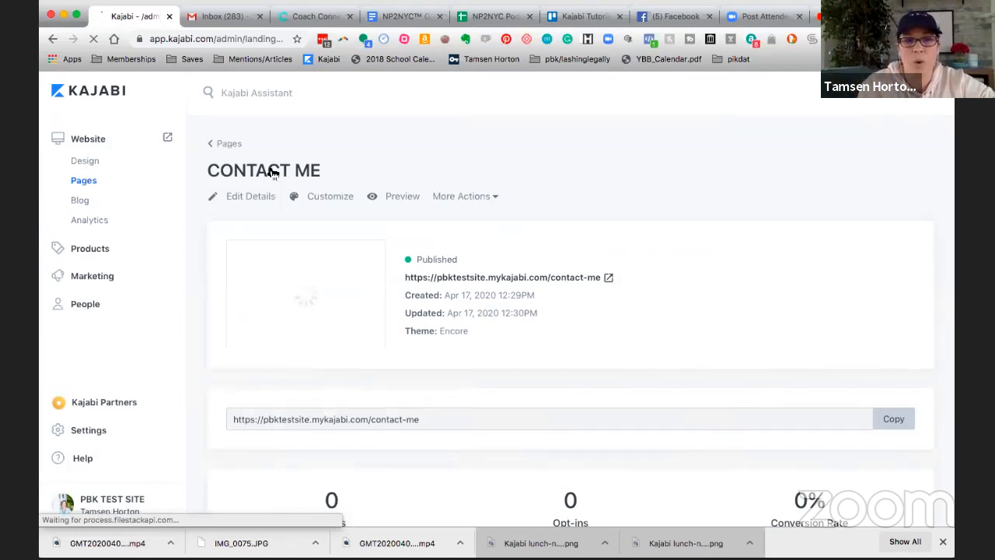
click(332, 200)
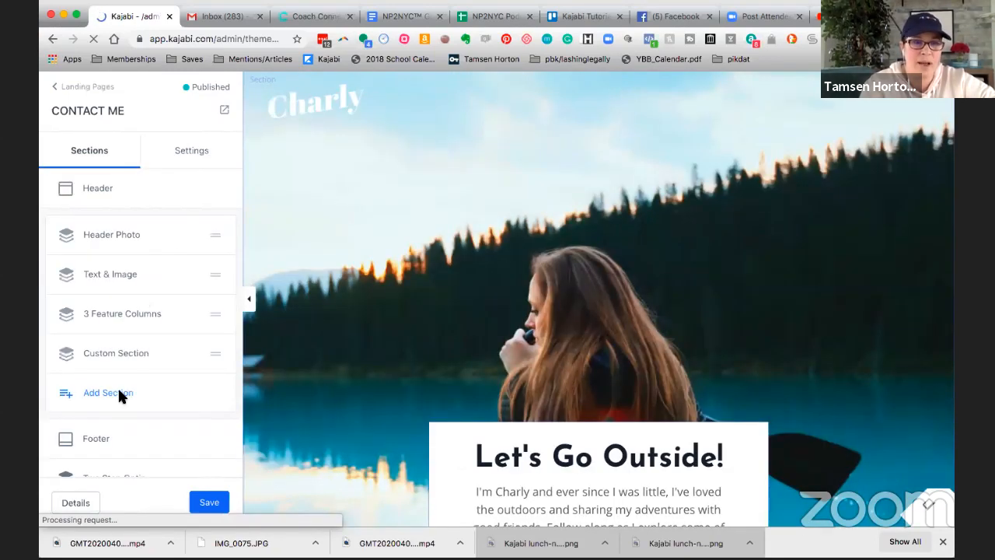
scroll(117, 389, down, 1)
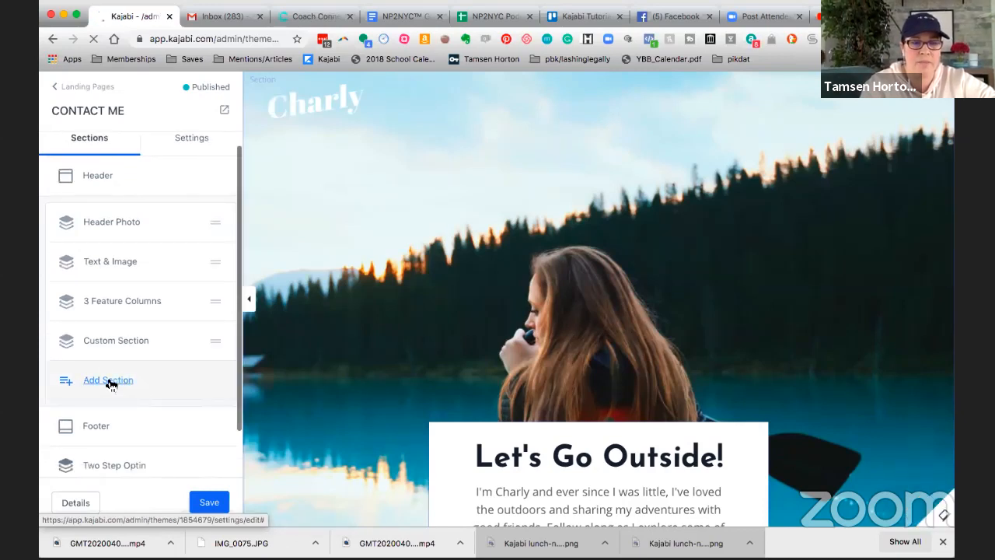
click(110, 385)
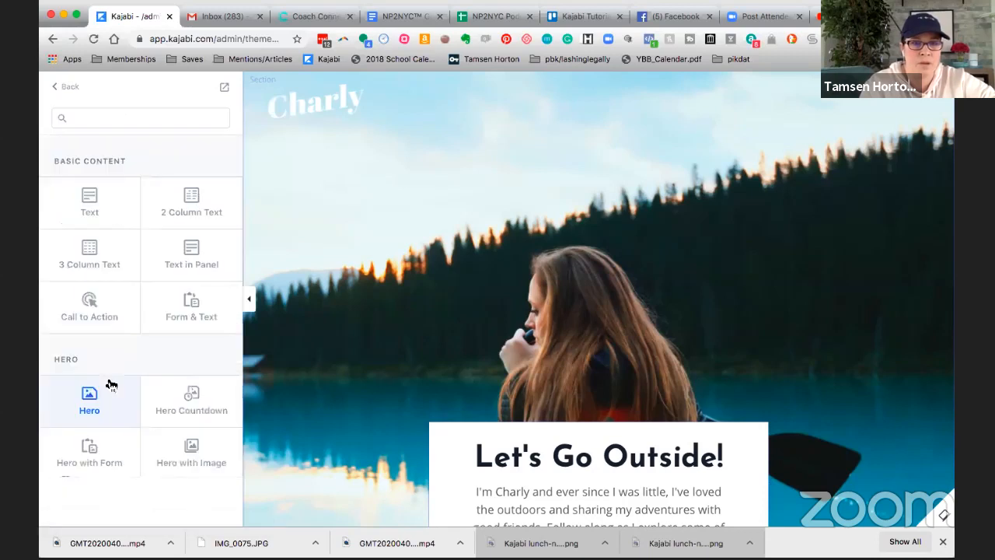
click(109, 116)
text(form)
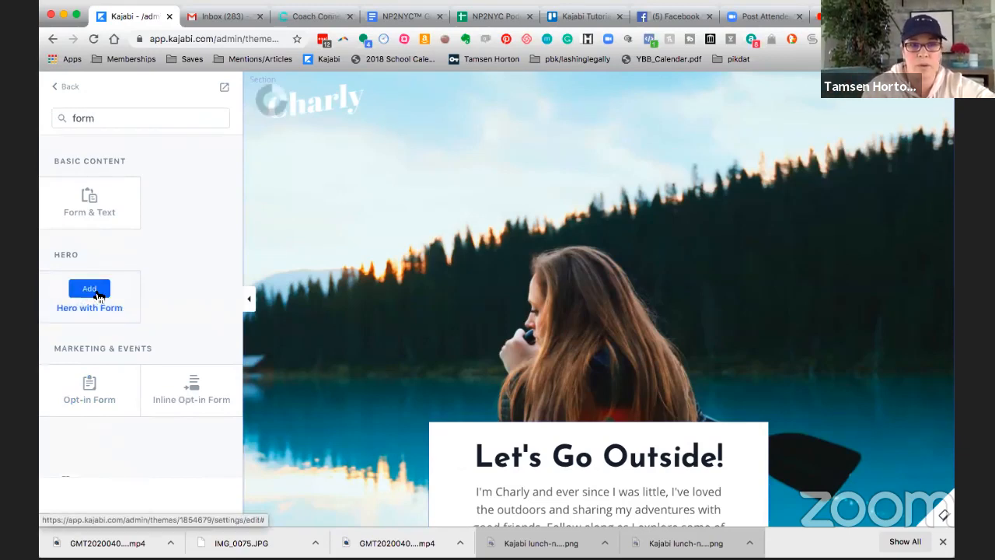
click(98, 295)
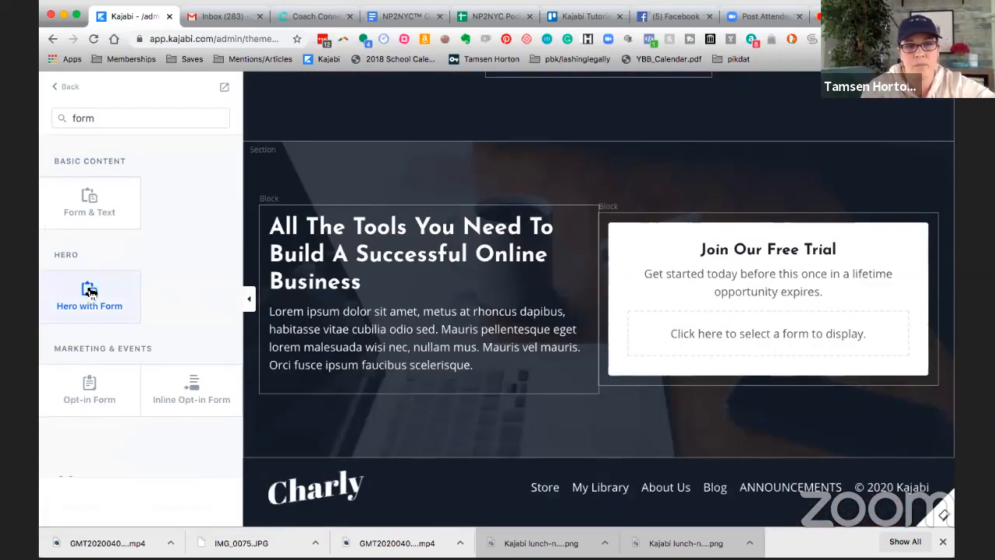
click(90, 291)
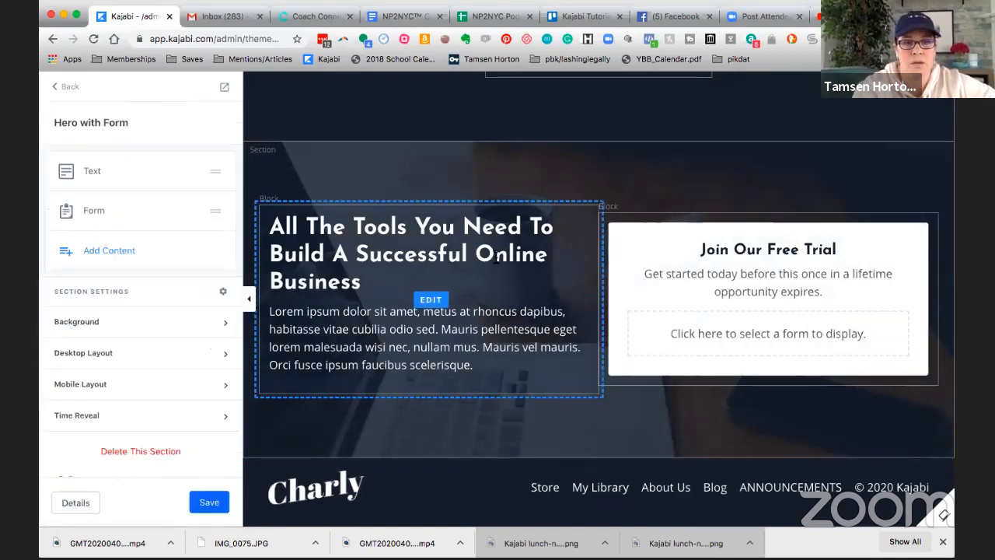
Step: Assign the existing Contact Me Form to the form block of the Hero with Form section
click(95, 214)
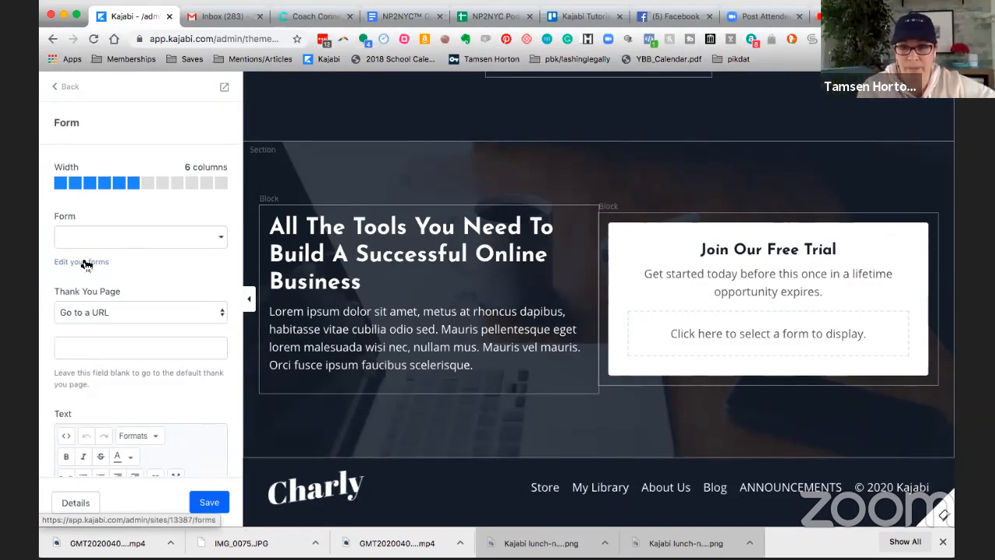
click(223, 241)
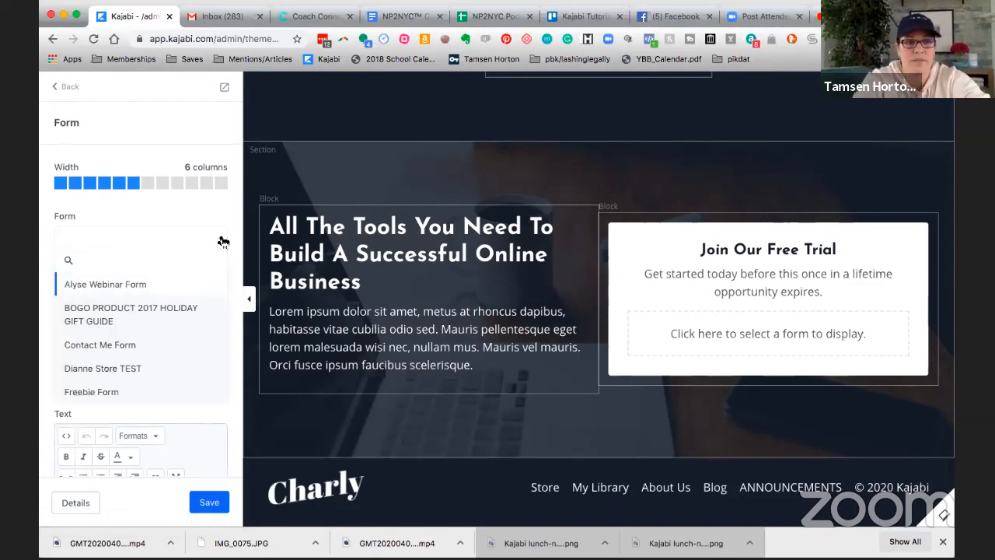
text(contact)
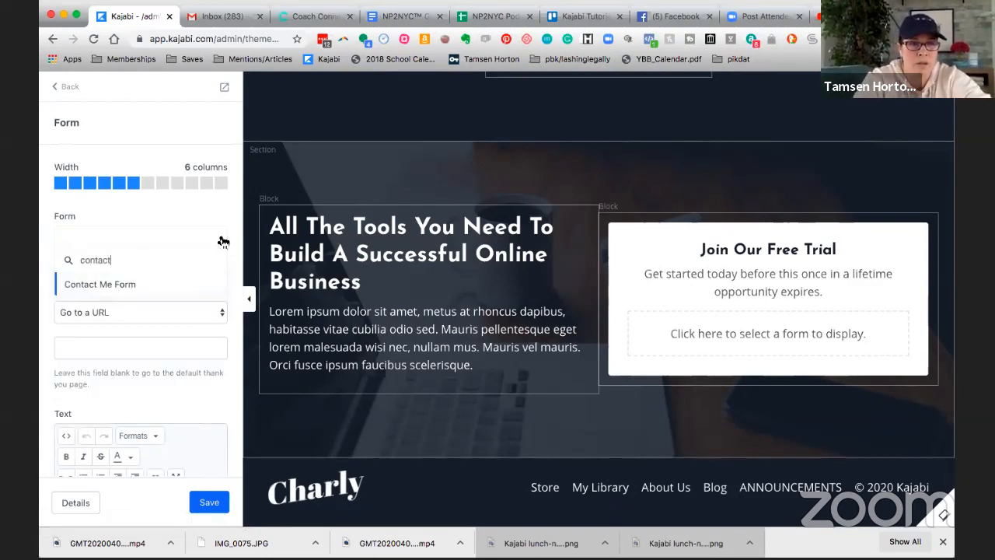
click(121, 284)
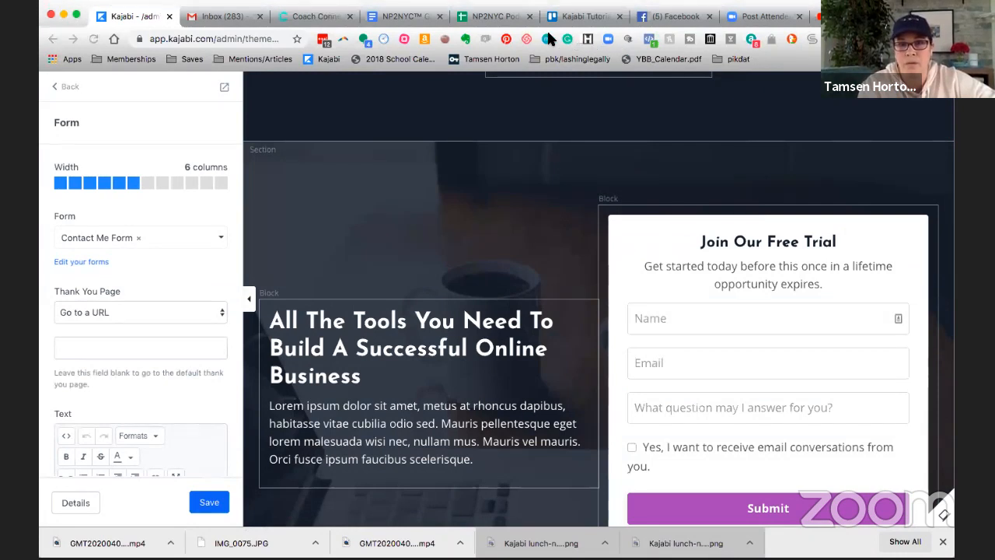
scroll(781, 437, down, 1)
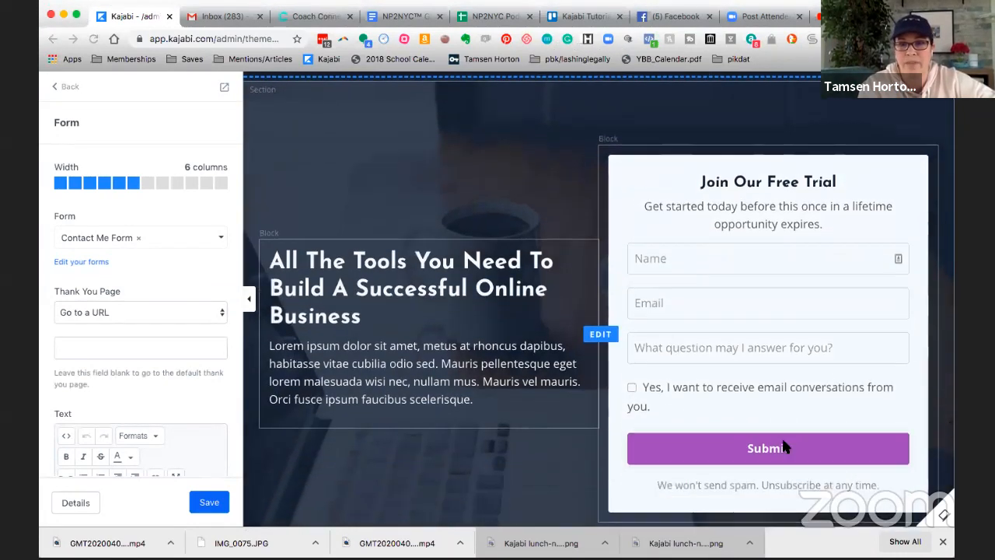
Step: Go to the site's forms list, create a new form titled "CONTACT ME APRIL 2020" and save it
click(81, 265)
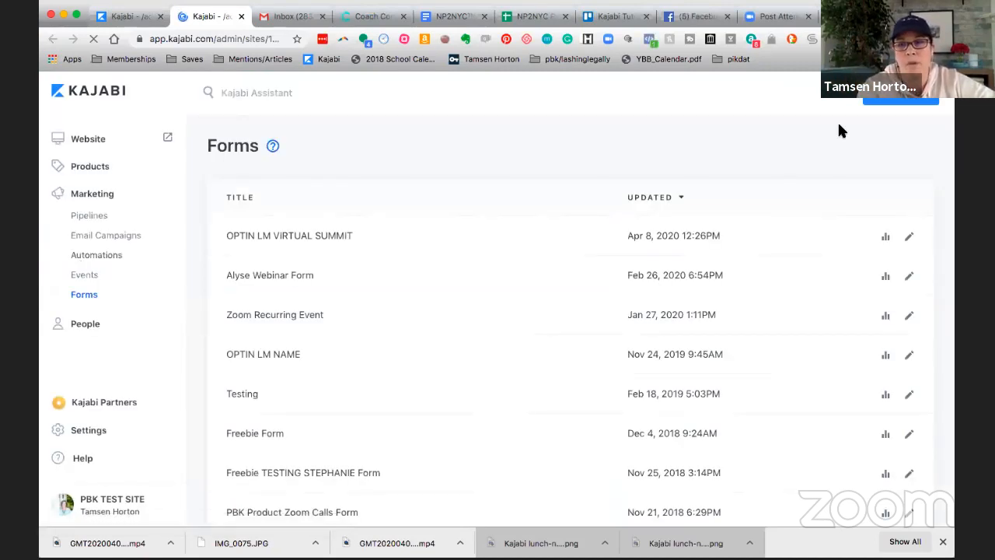
click(883, 100)
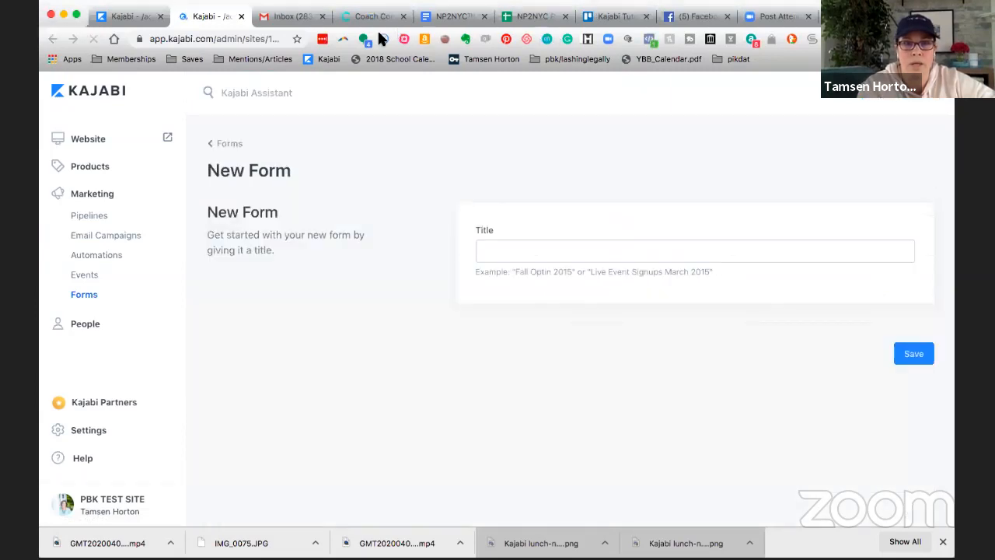
click(488, 250)
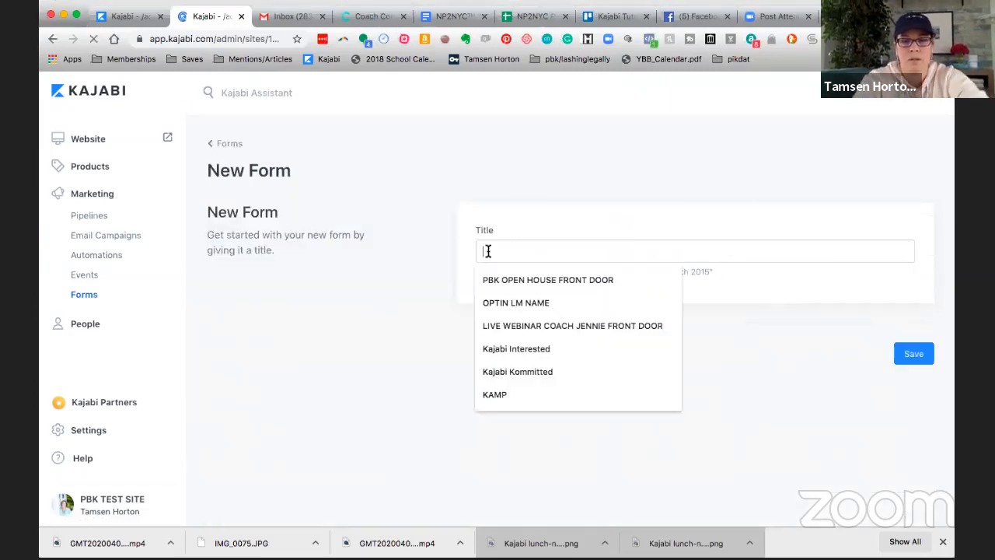
text(CONTACT ME )
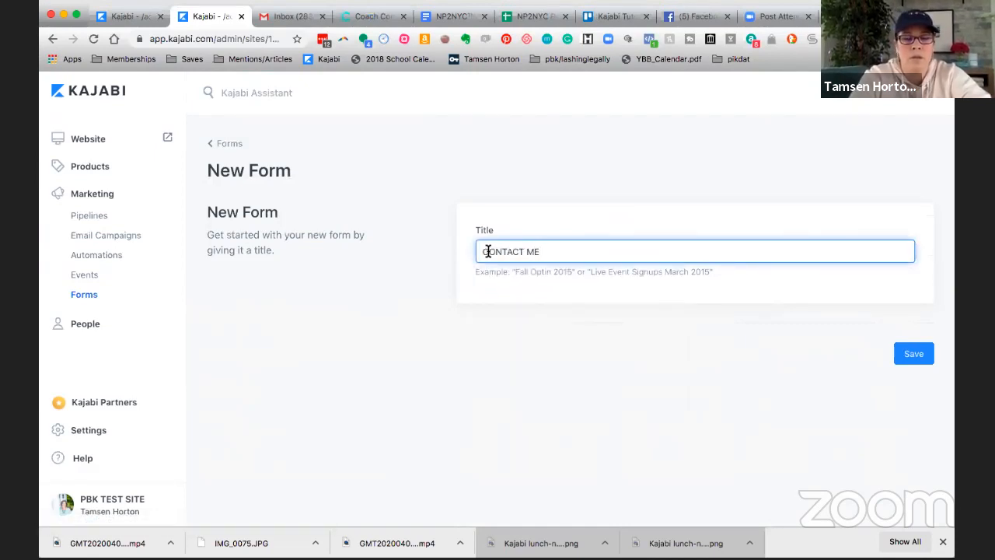
text(APRI)
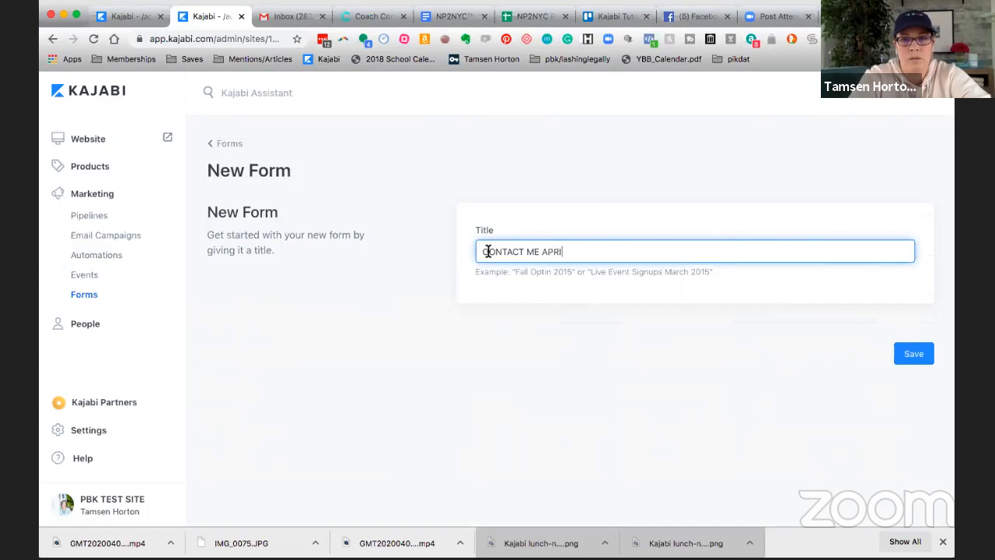
text(L 2020)
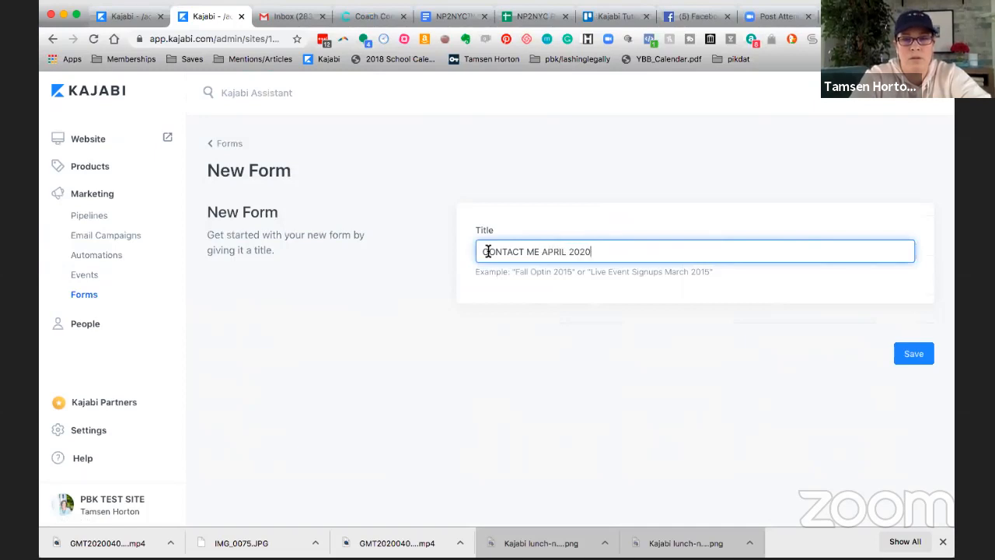
click(914, 360)
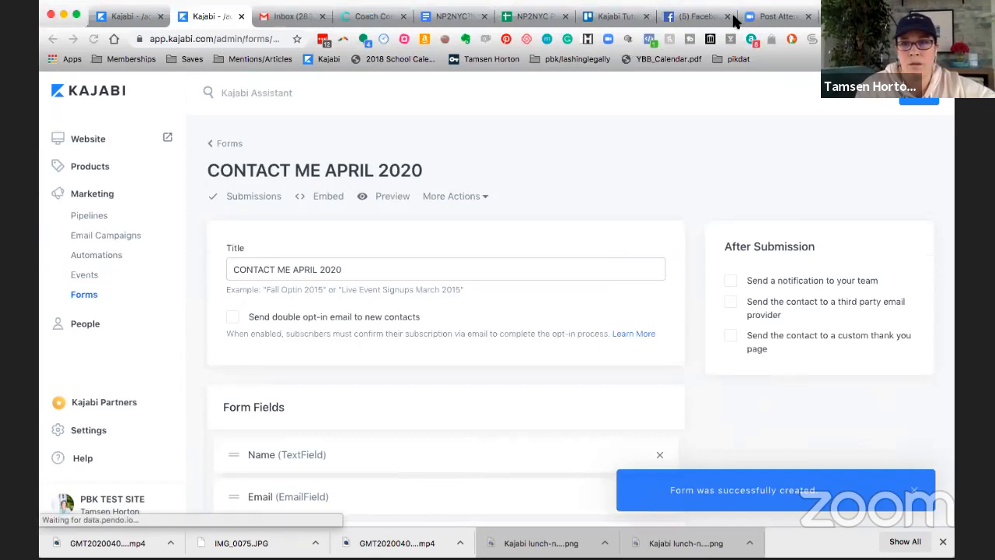
Step: Start adding a field to the form and search the existing fields for "WHAT"
scroll(356, 350, down, 3)
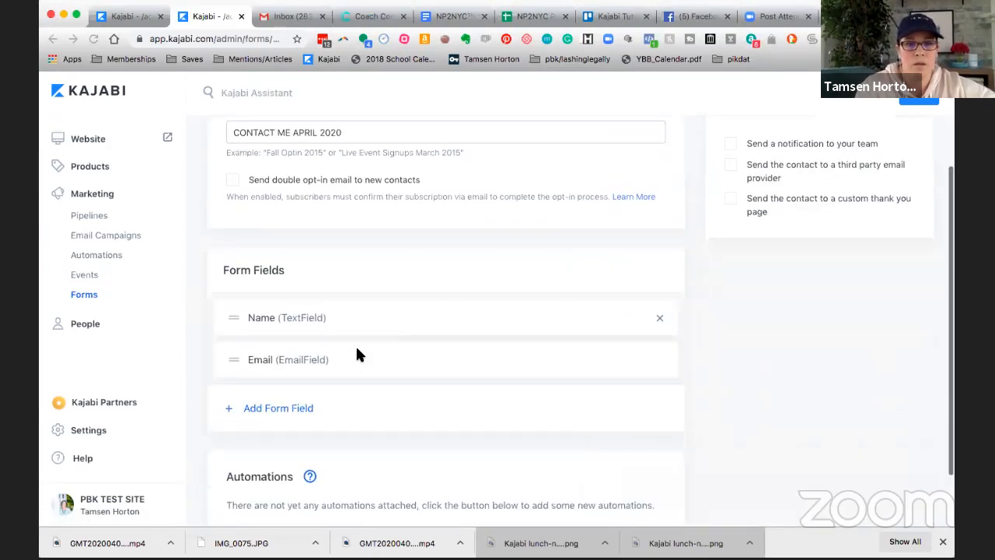
scroll(253, 251, down, 1)
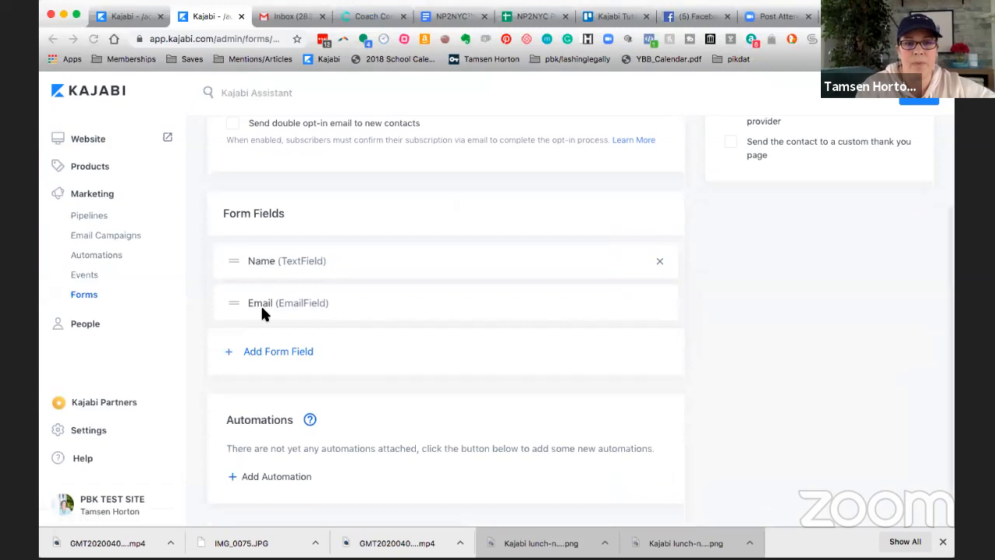
scroll(263, 308, down, 1)
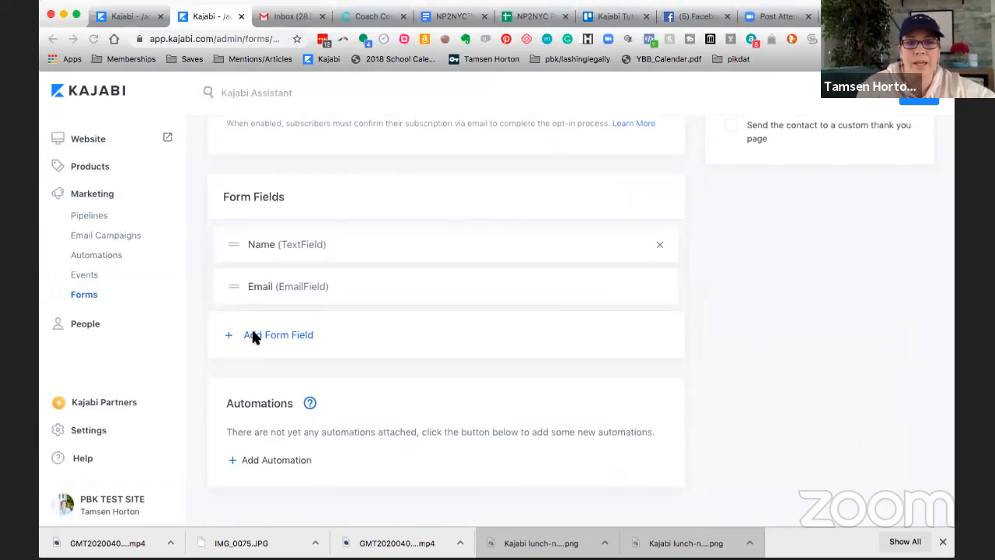
click(255, 336)
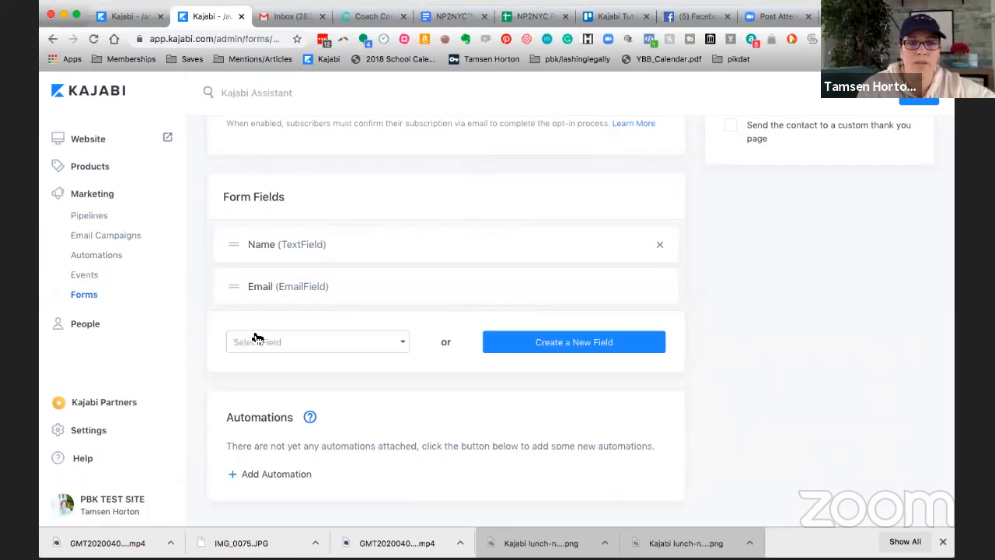
click(405, 345)
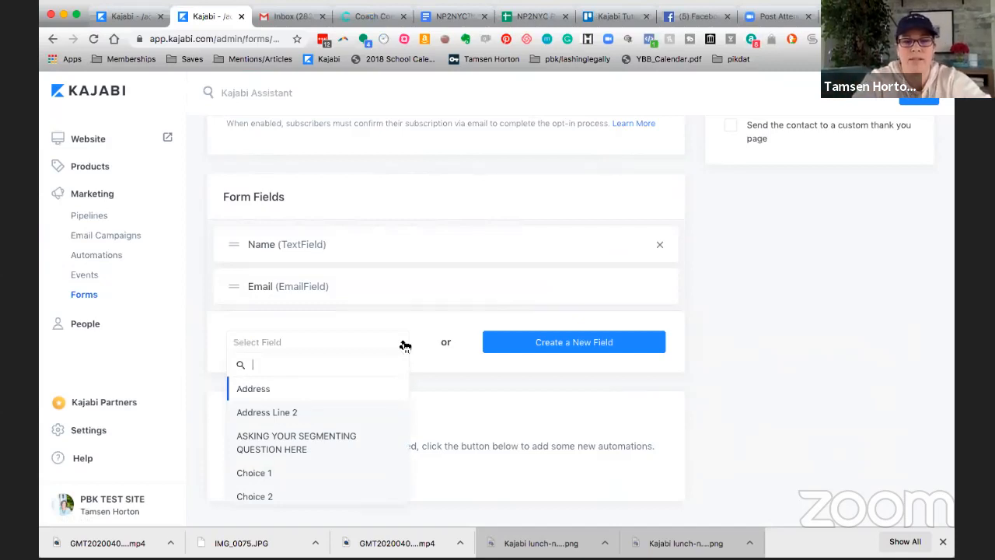
text(WHAT)
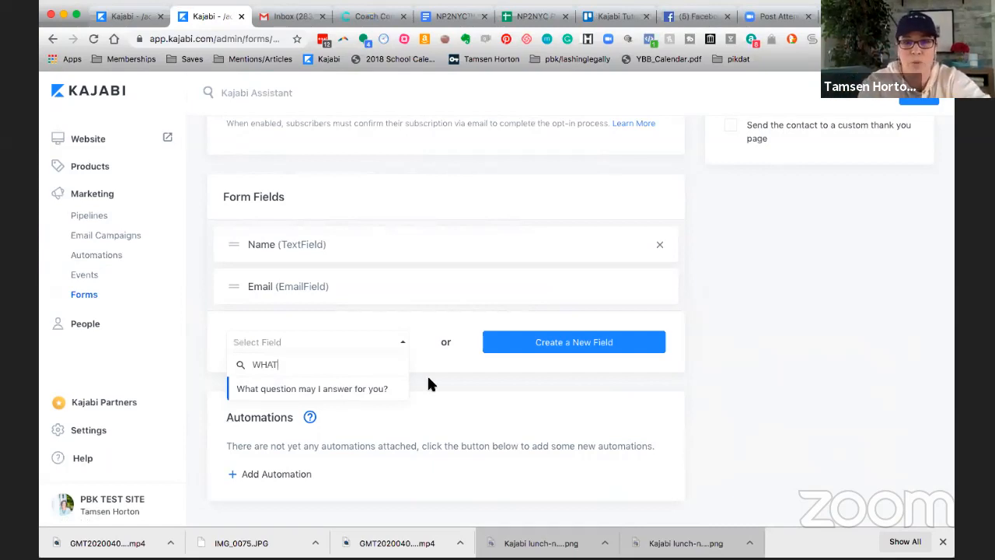
click(459, 363)
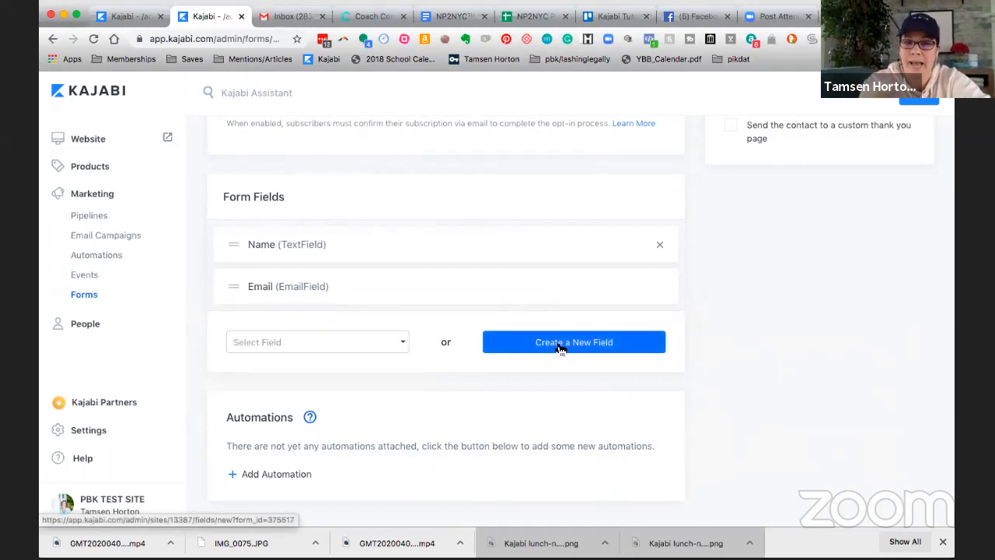
Step: Start creating a new form field and title it "What's your question for me?"
click(563, 347)
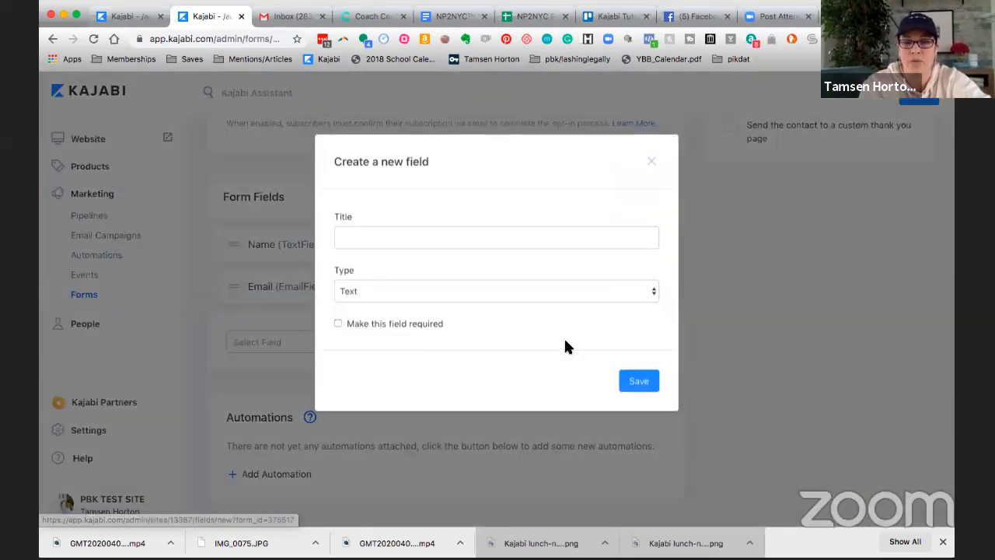
click(483, 237)
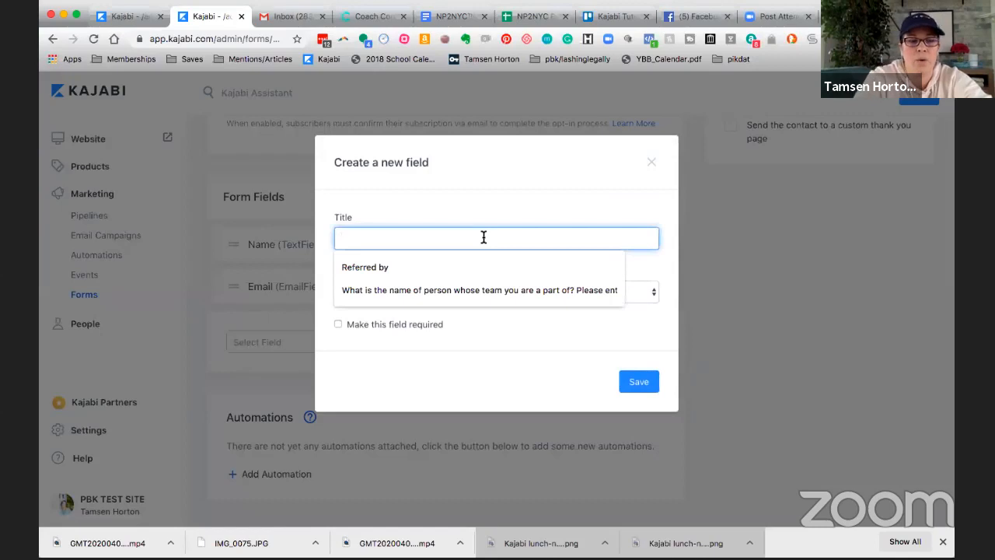
text(What's you're)
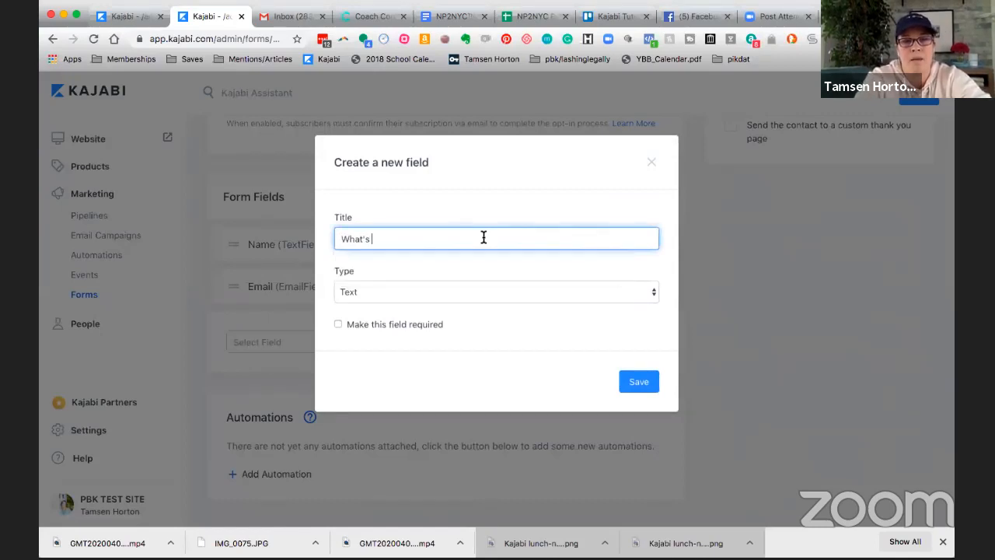
key(BackSpace)
key(BackSpace)
key(BackSpace)
text(r )
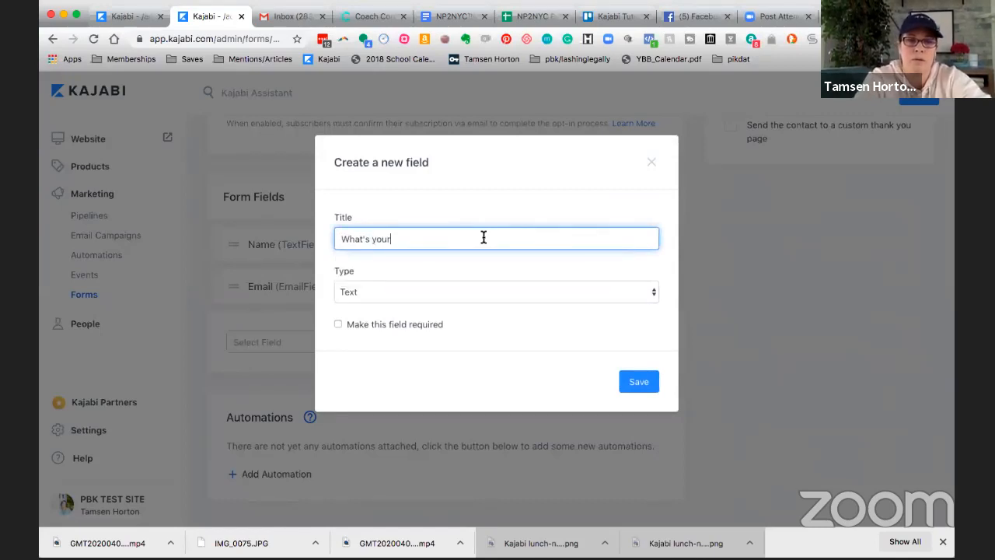
text(question for me?)
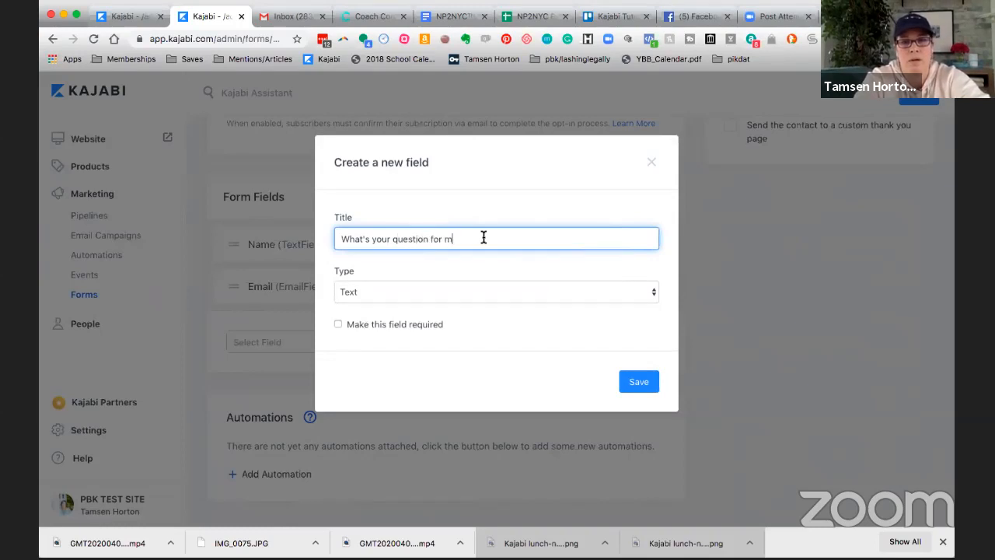
Step: Keep the new field's type as Text, make the field required and save it
click(655, 296)
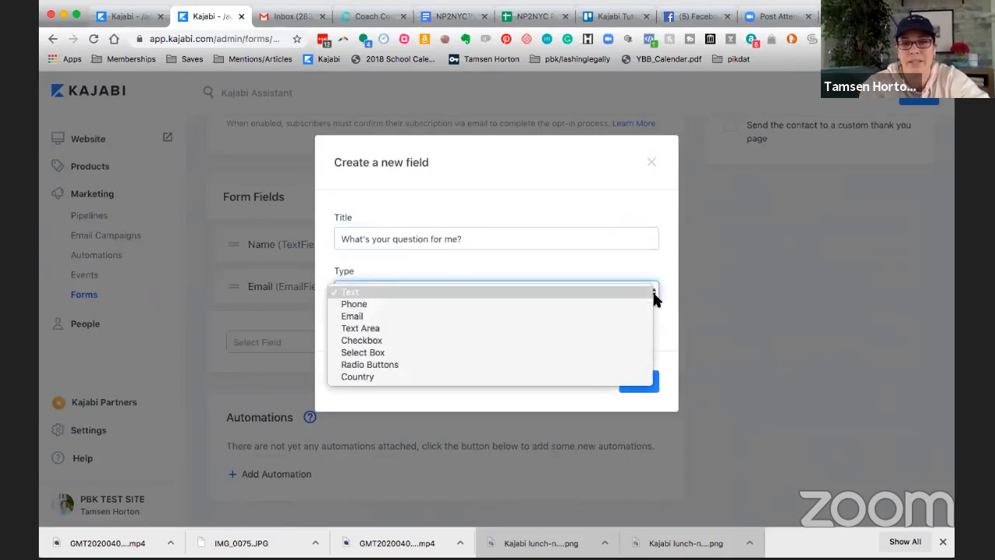
click(627, 292)
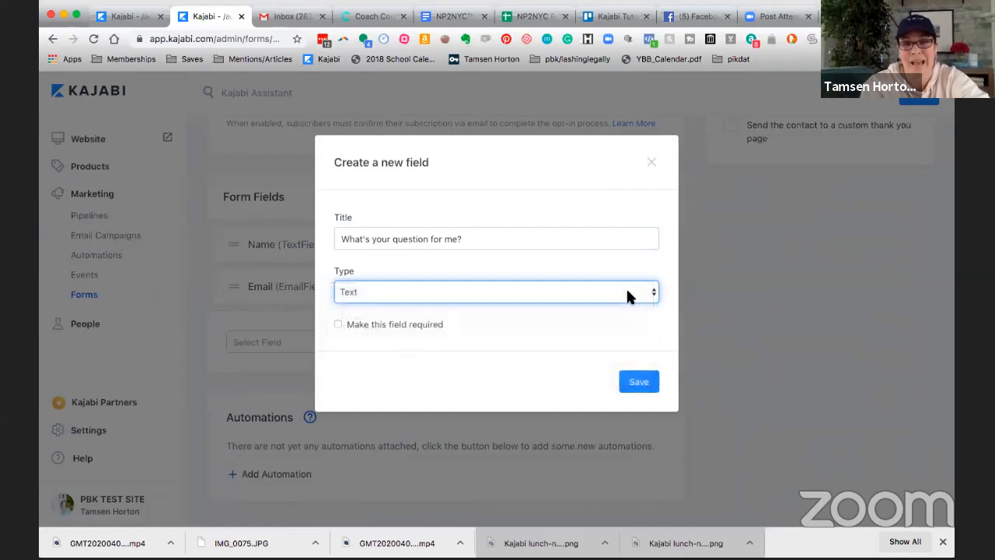
click(337, 325)
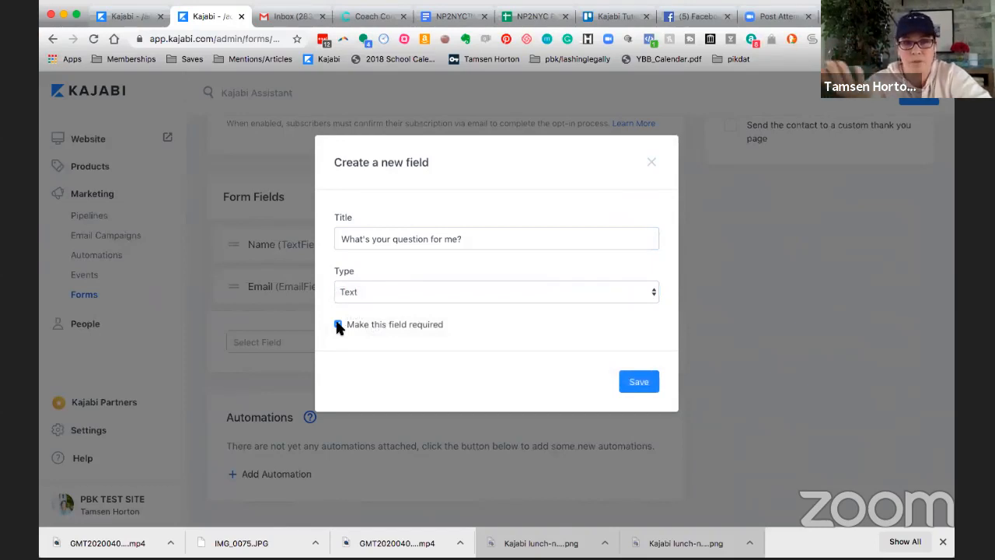
click(648, 382)
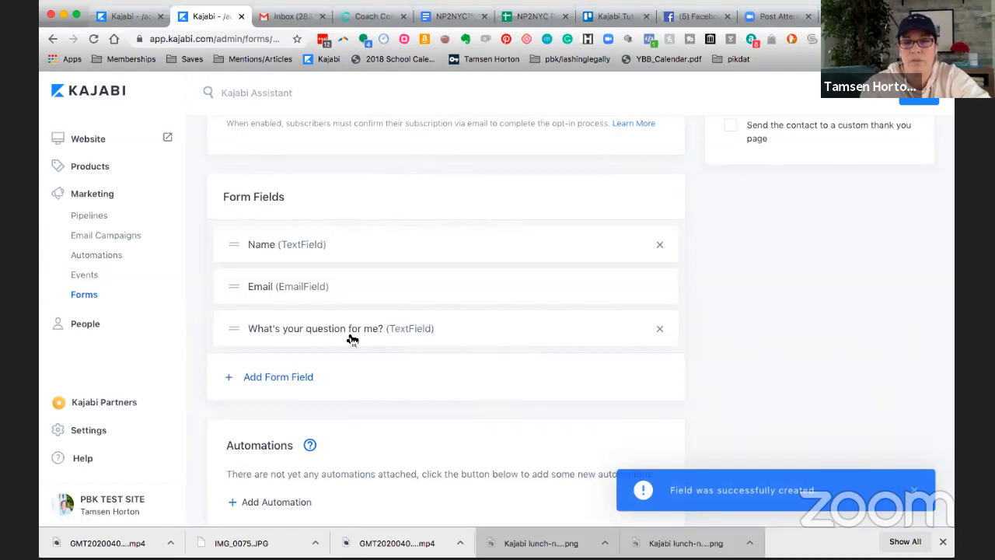
Step: Reorder the form fields so "What's your question for me?" comes first, Email second and Name last
drag(238, 329, 235, 245)
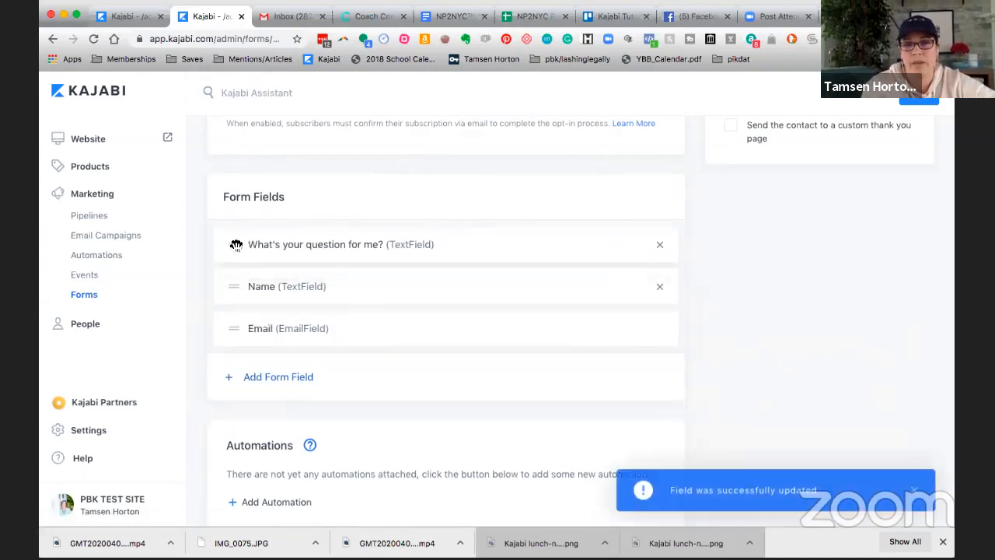
drag(233, 329, 237, 281)
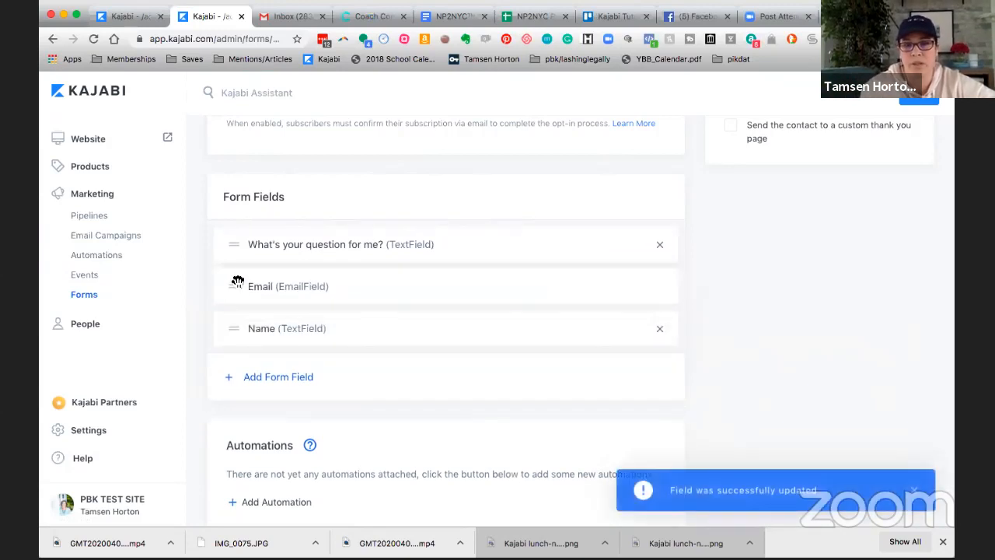
Step: Turn on sending the contact to a custom thank you page in the form's after-submission options
scroll(379, 298, up, 5)
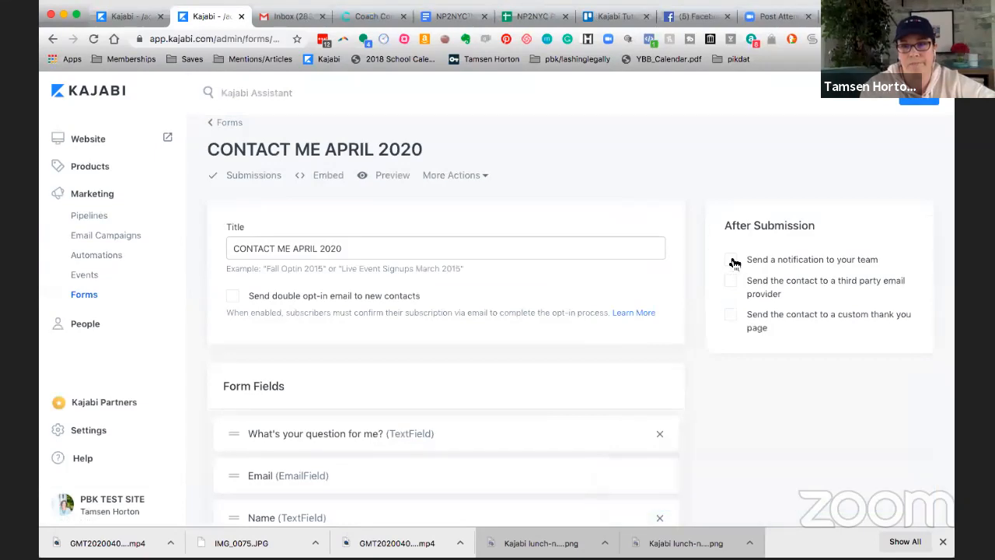
click(732, 319)
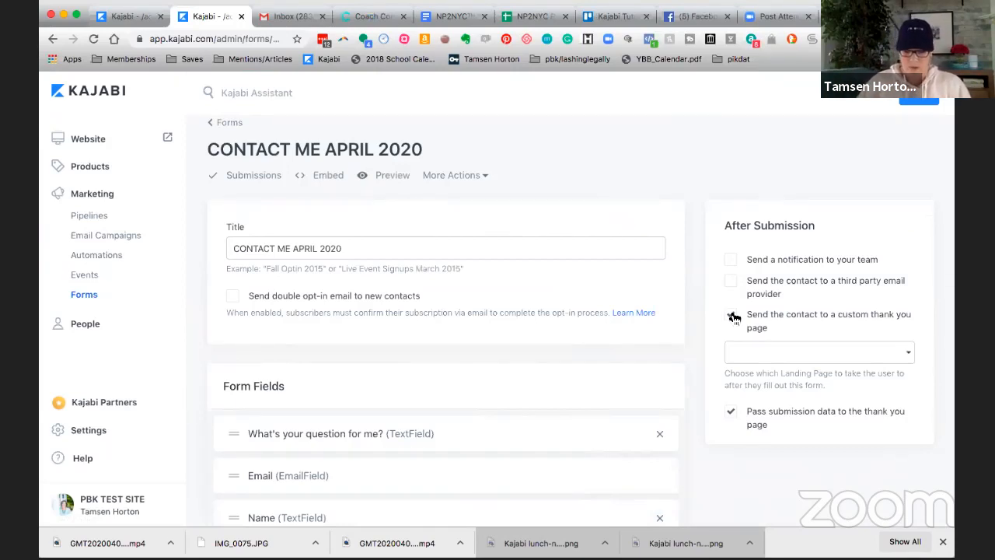
click(732, 317)
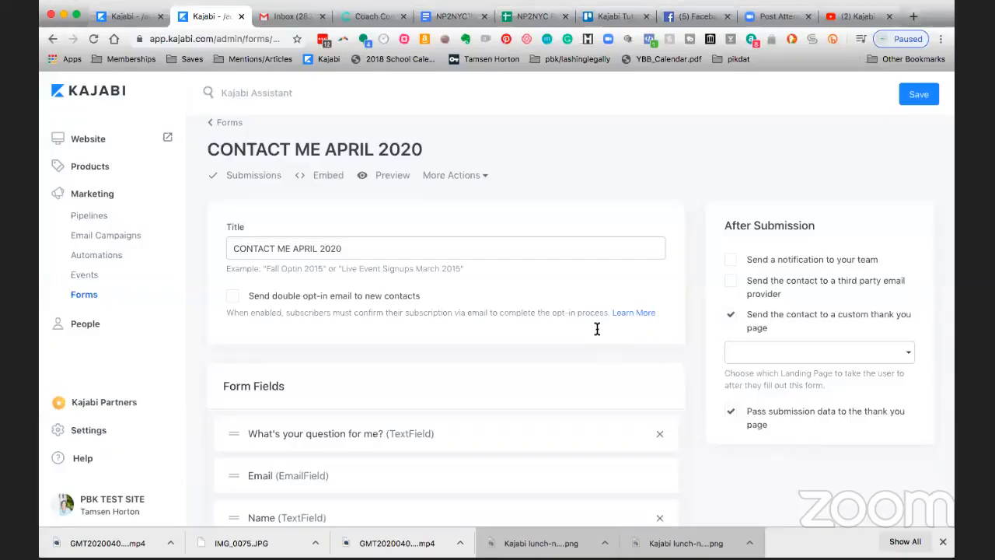
scroll(575, 292, up, 1)
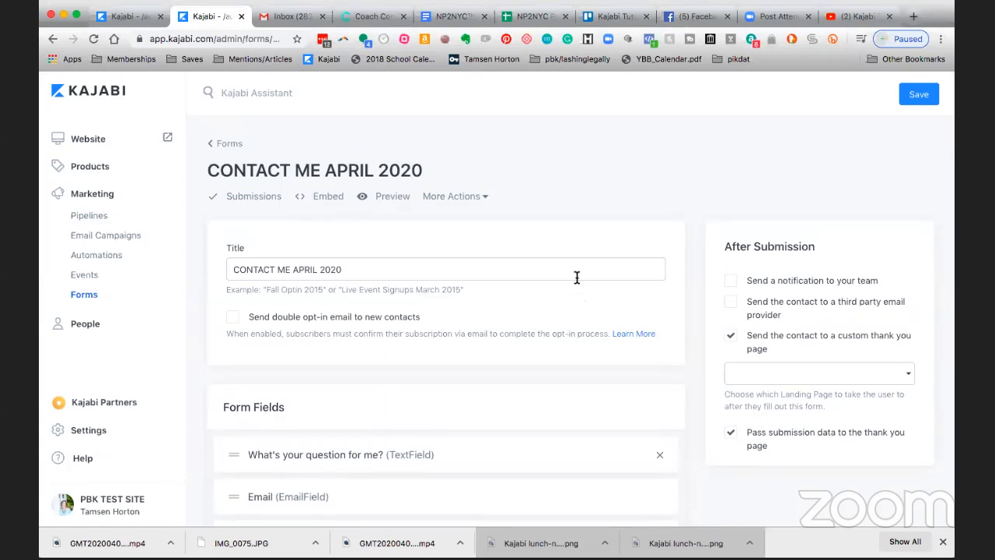
scroll(577, 278, up, 1)
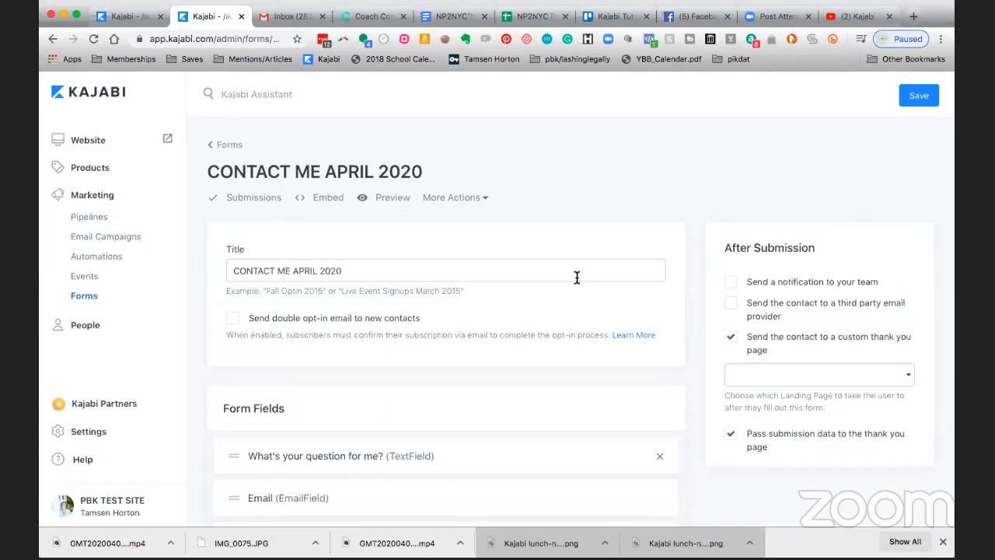
Step: Go to the website's pages, open the CONTACT ME page for customizing and look through its existing sections
click(94, 142)
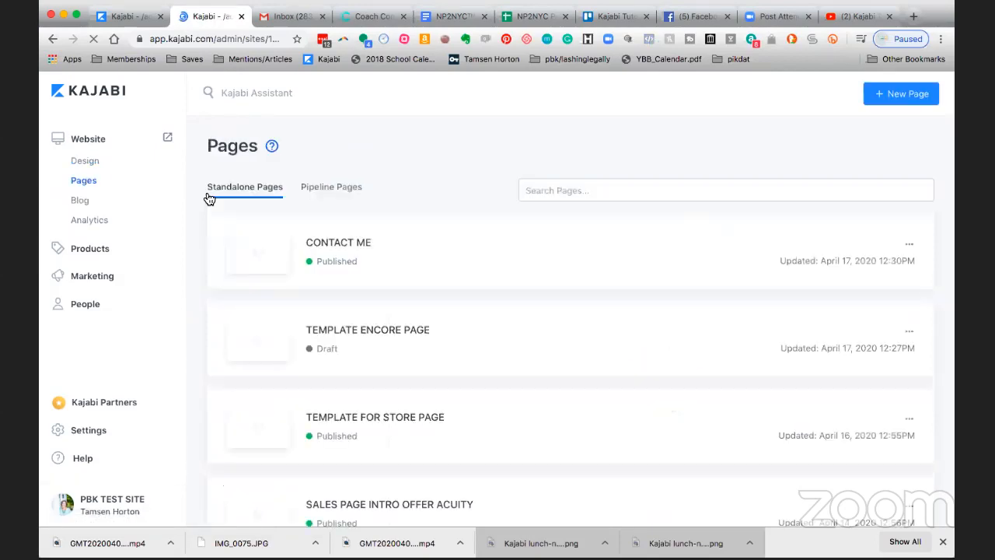
click(349, 247)
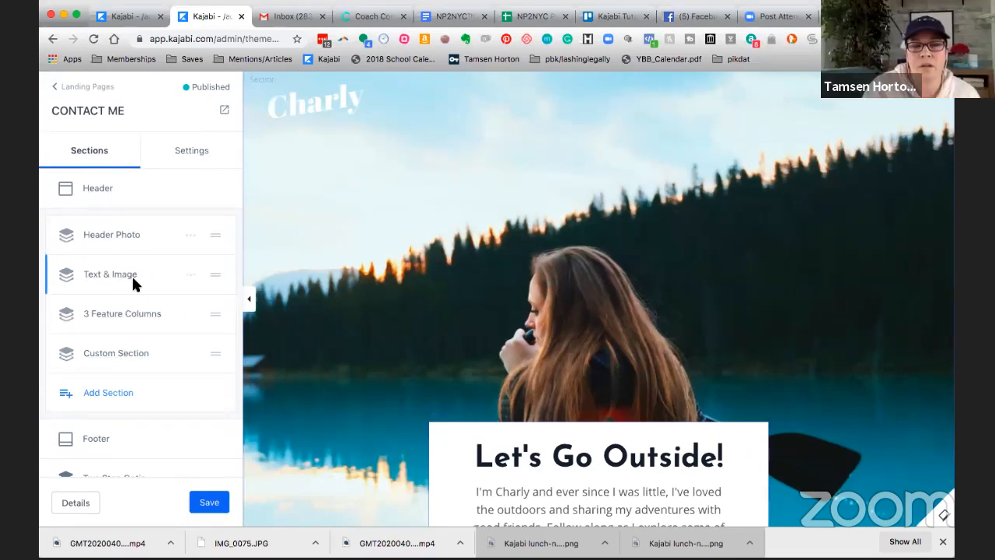
scroll(136, 346, down, 1)
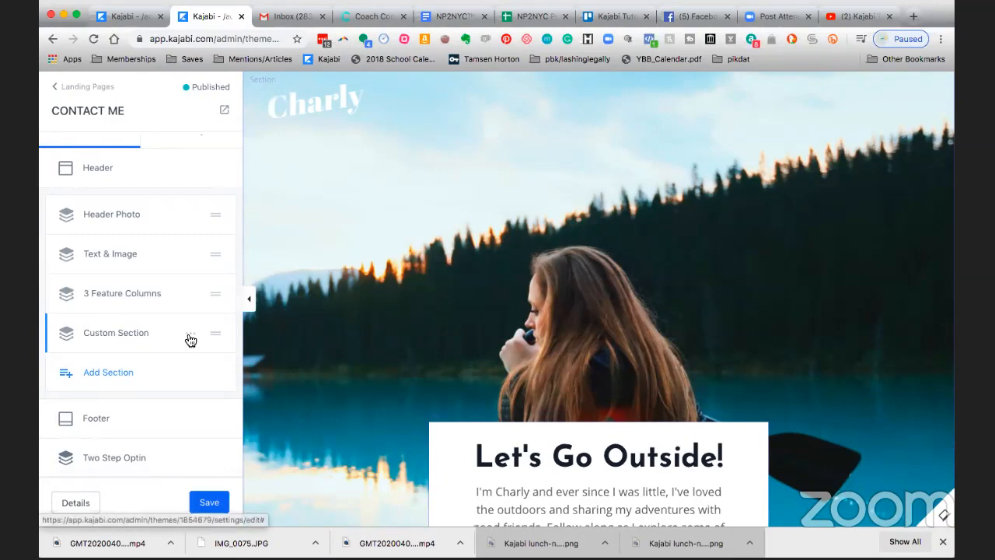
scroll(392, 348, down, 1)
scroll(390, 344, down, 10)
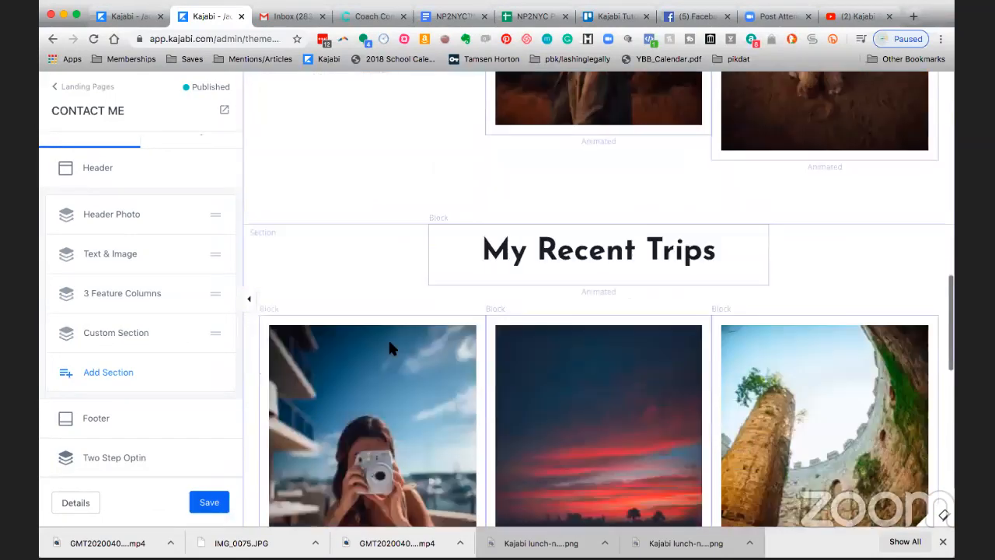
scroll(388, 337, down, 5)
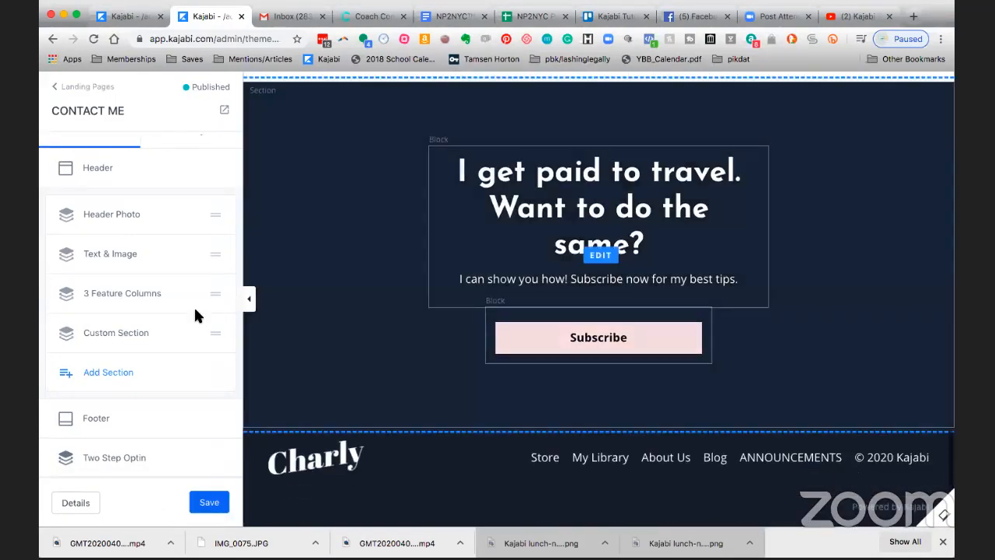
scroll(175, 303, up, 1)
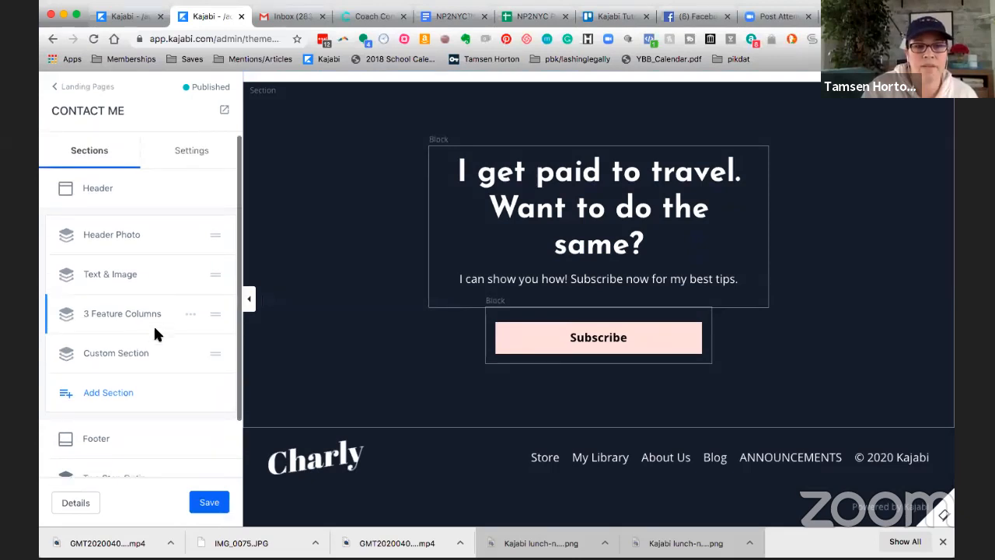
Step: Search the available sections for "for", add a Hero with Form section, open its settings and save the page
click(111, 395)
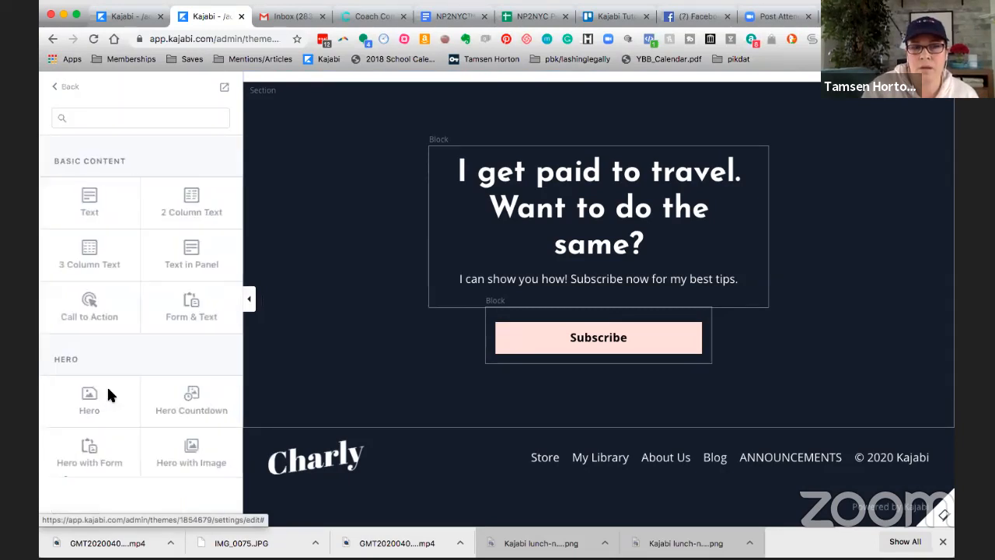
click(86, 118)
text(for)
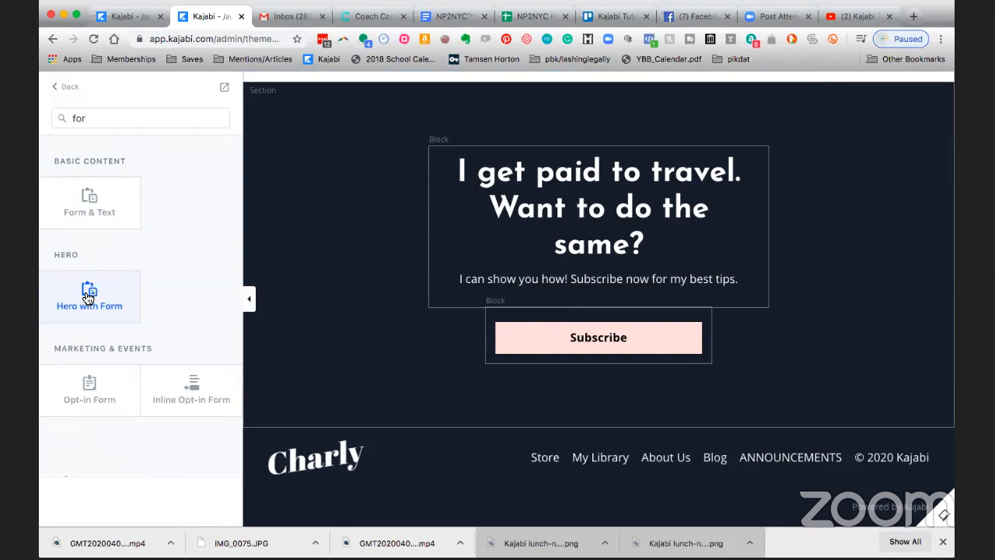
click(90, 293)
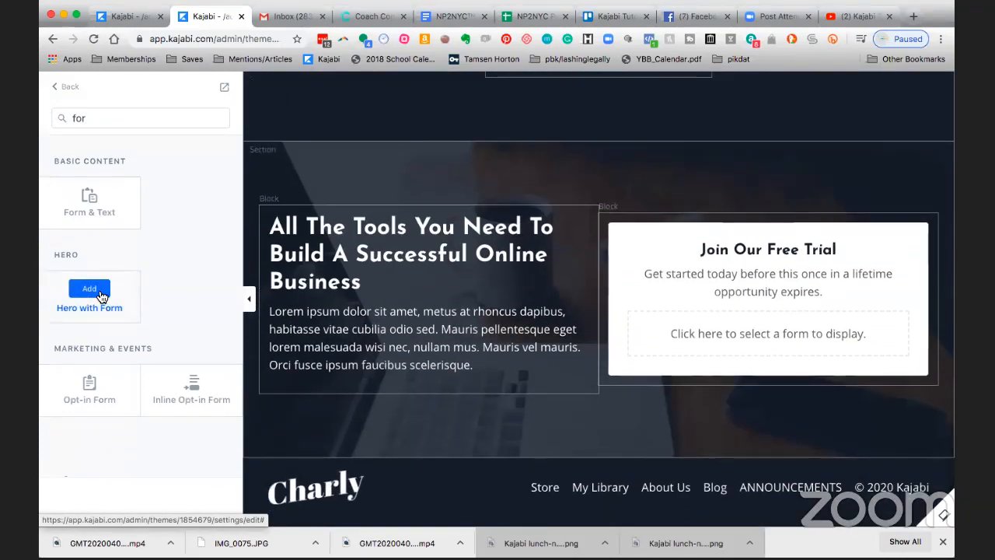
click(99, 292)
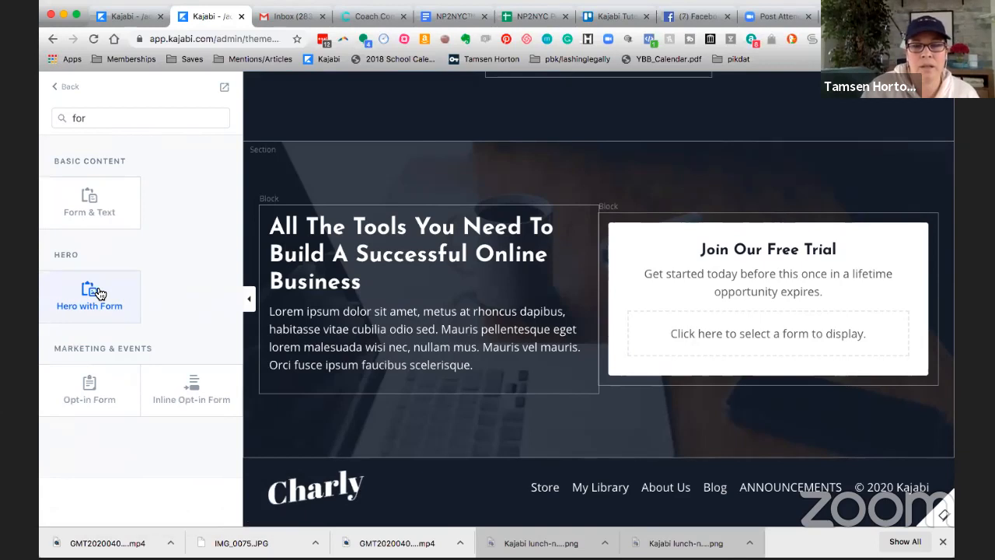
click(347, 295)
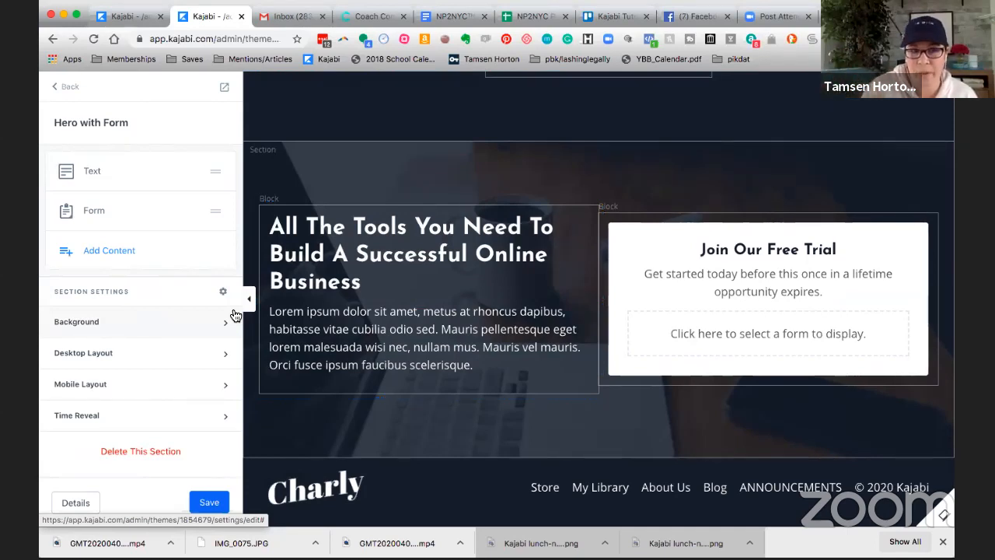
click(210, 503)
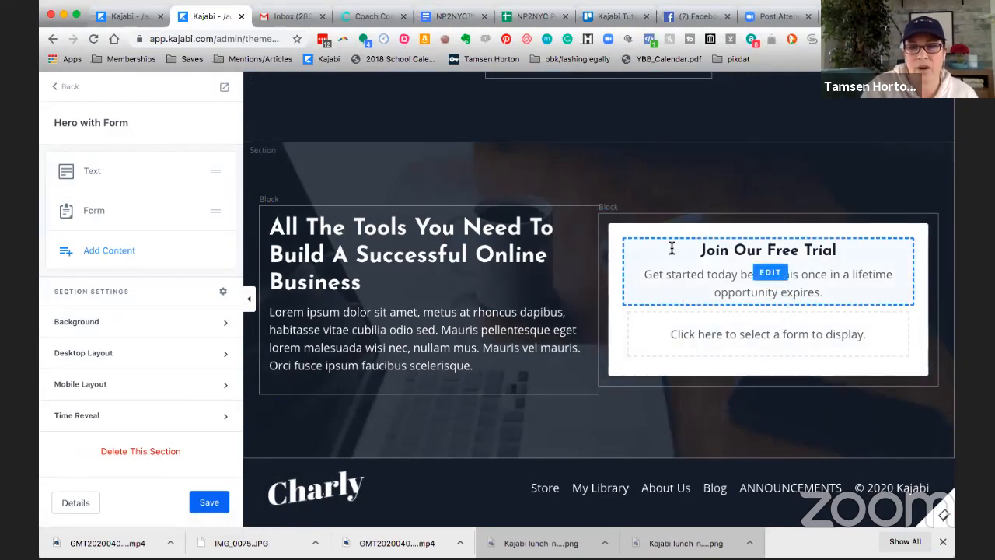
Step: Go from the section's form block to the forms list, open the CONTACT ME APRIL 2020 form and review its settings
click(98, 212)
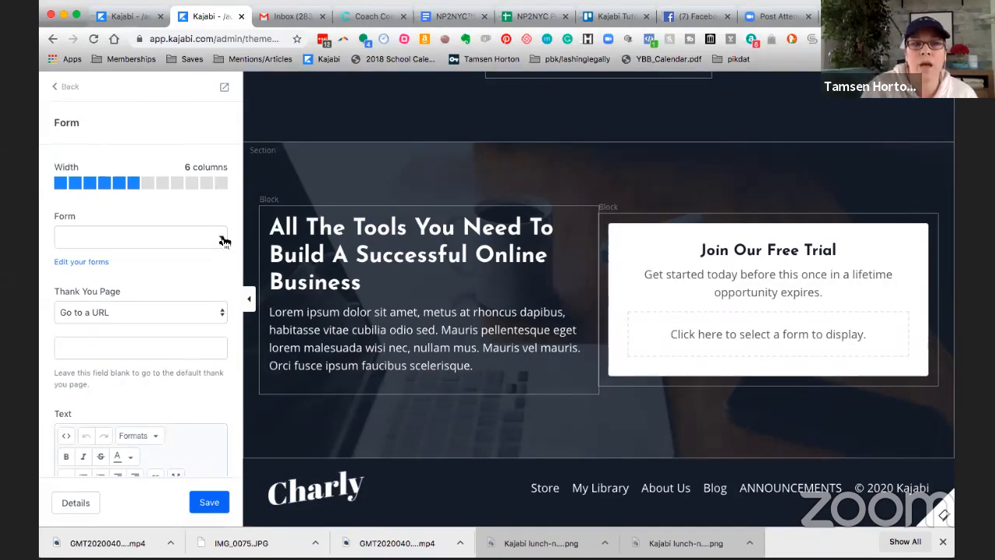
click(80, 262)
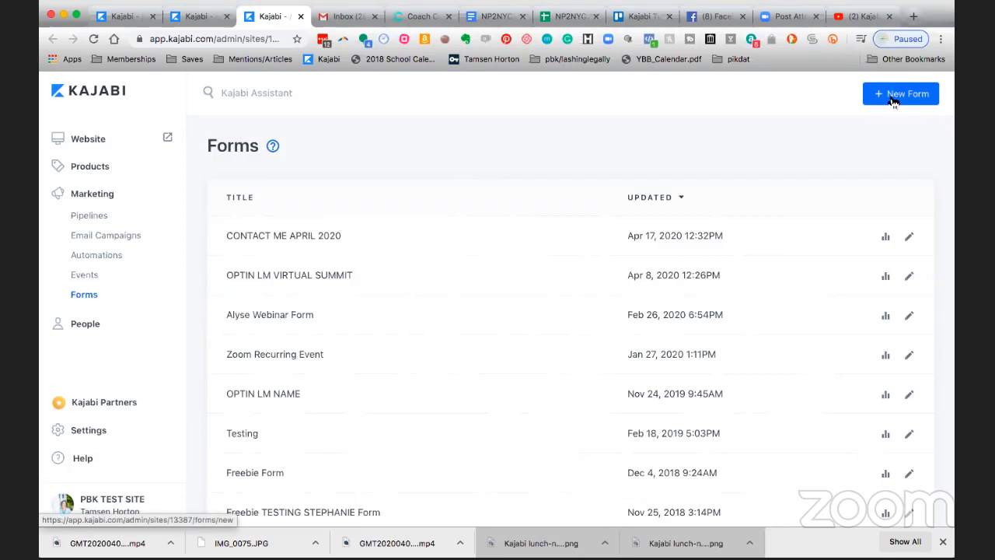
click(311, 236)
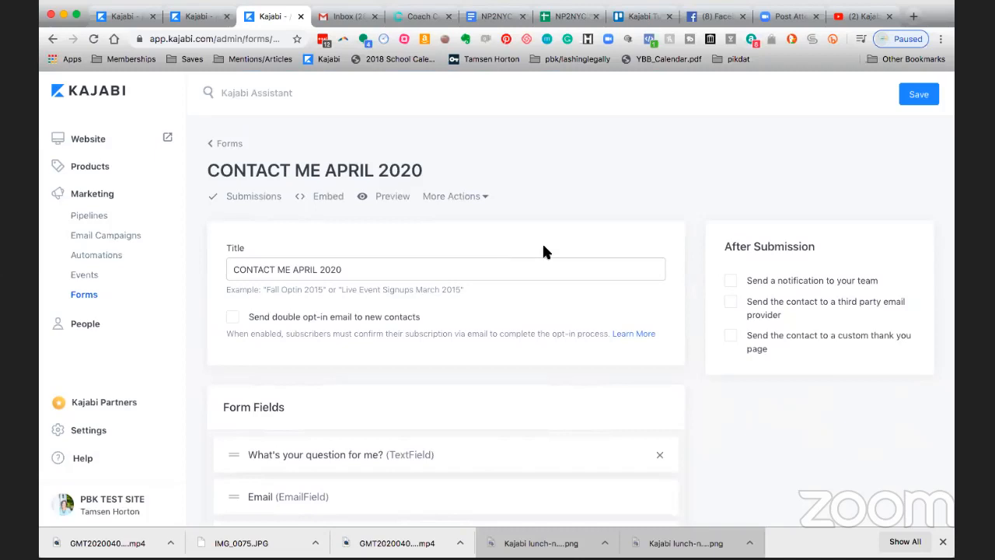
scroll(544, 247, down, 1)
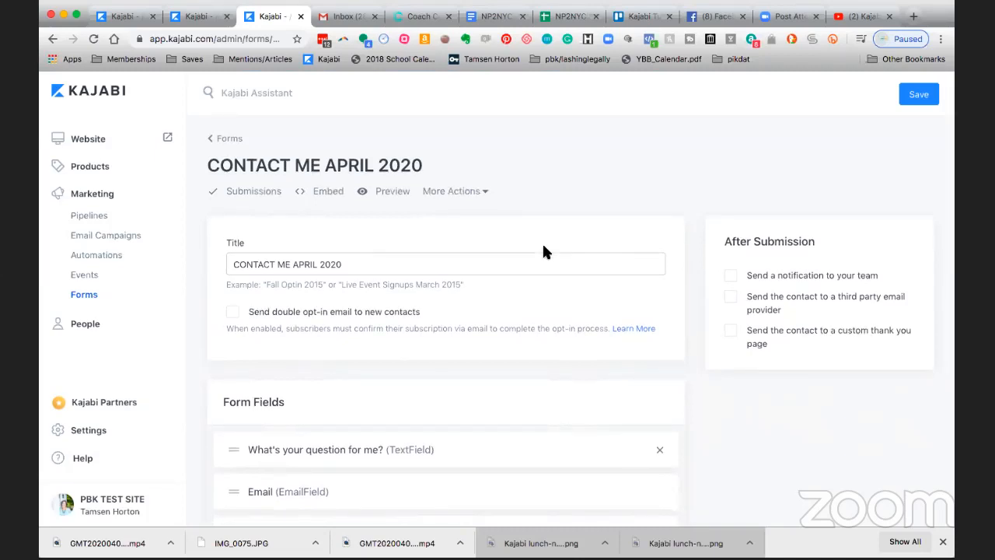
scroll(560, 234, up, 1)
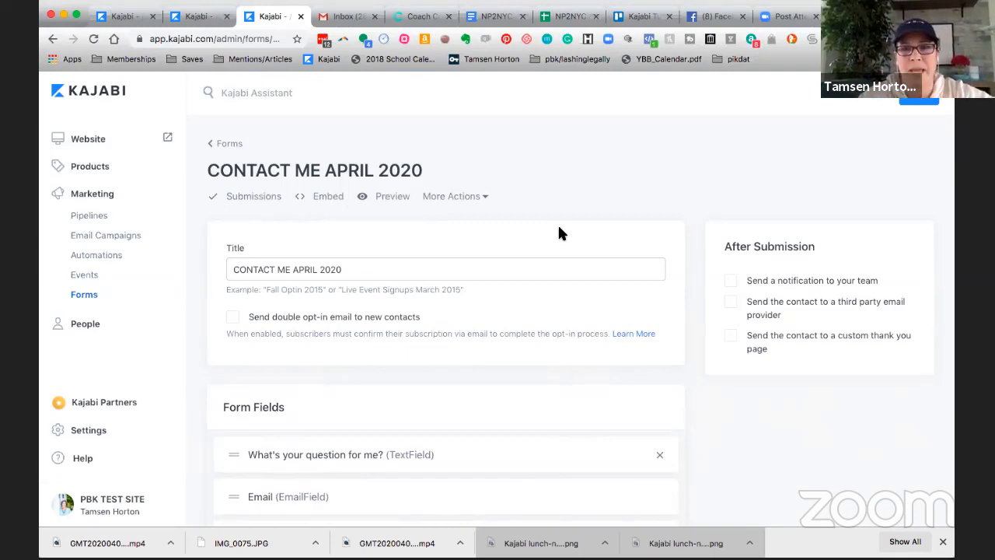
scroll(596, 249, down, 1)
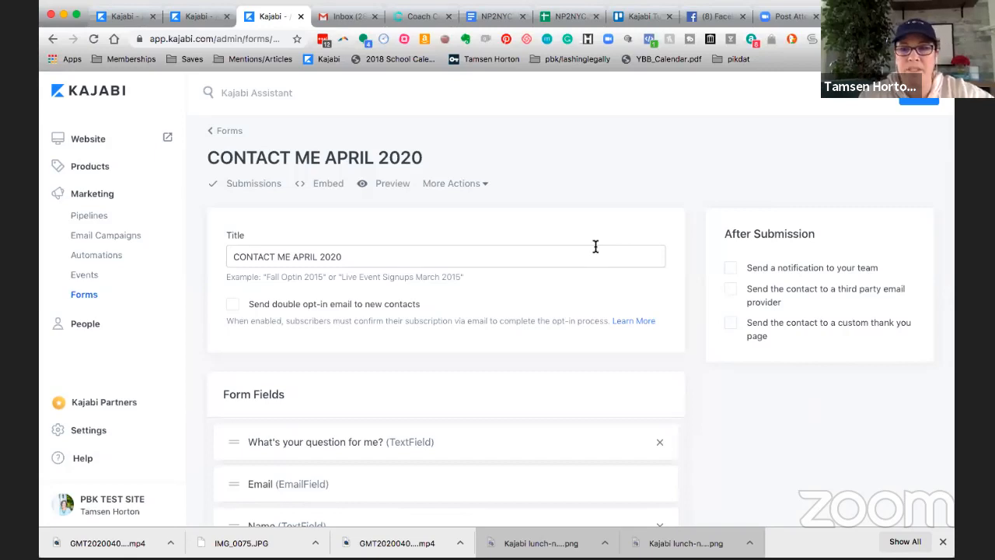
scroll(596, 247, down, 1)
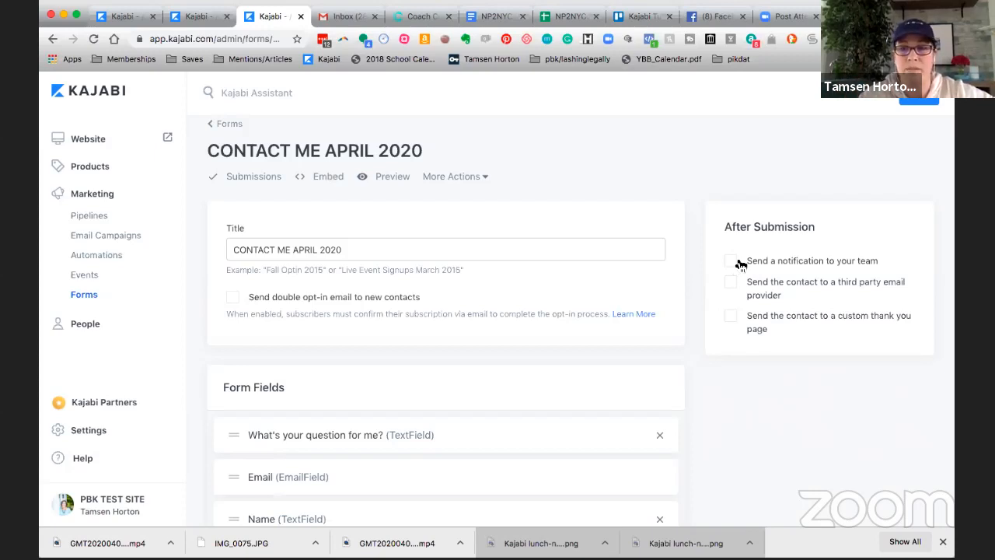
Step: Enable sending the contact to a custom thank you page after the CONTACT ME APRIL 2020 form is submitted
scroll(740, 256, down, 1)
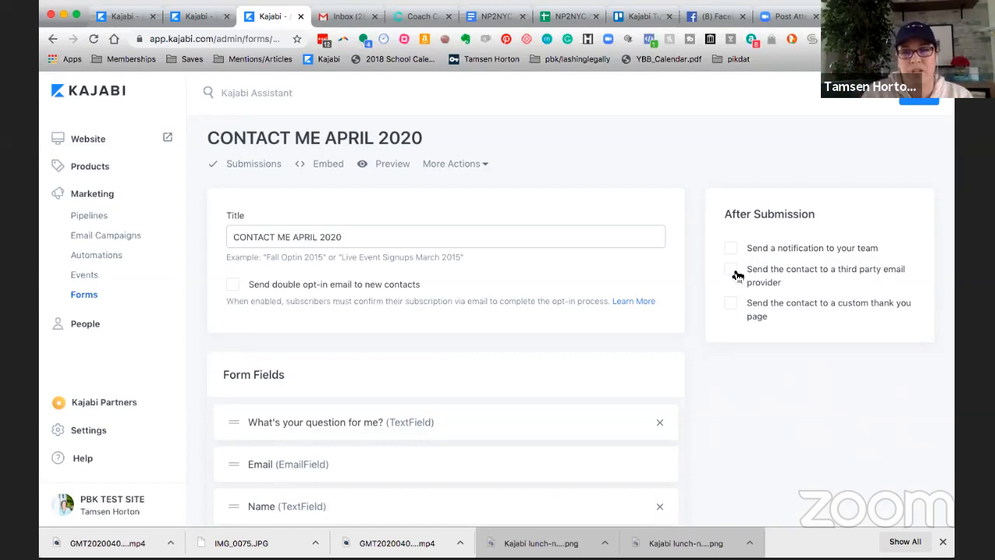
click(733, 306)
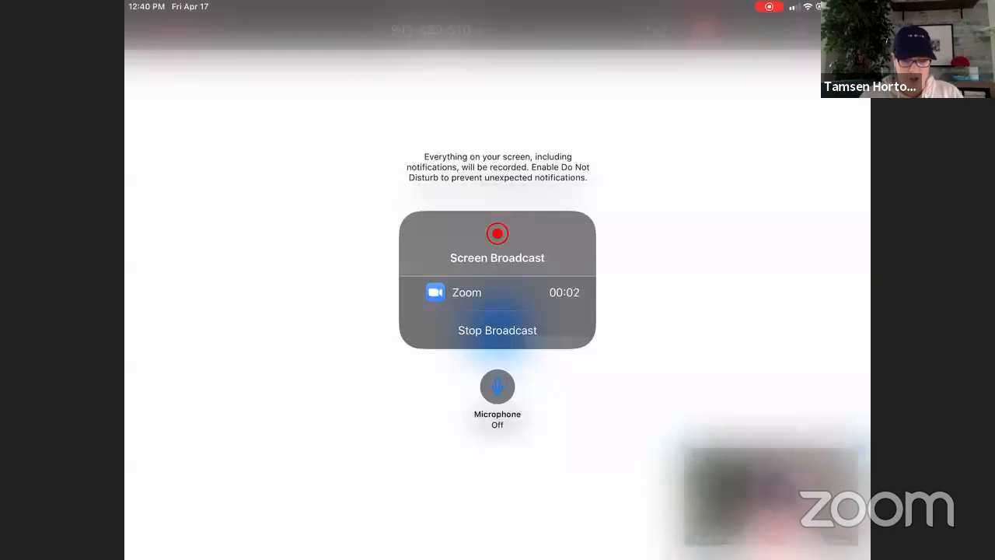
Step: Switch to the PBK notes in GoodNotes, outline "Contact me" with the laser pointer and write "Form" with an arrow after it
key(Home)
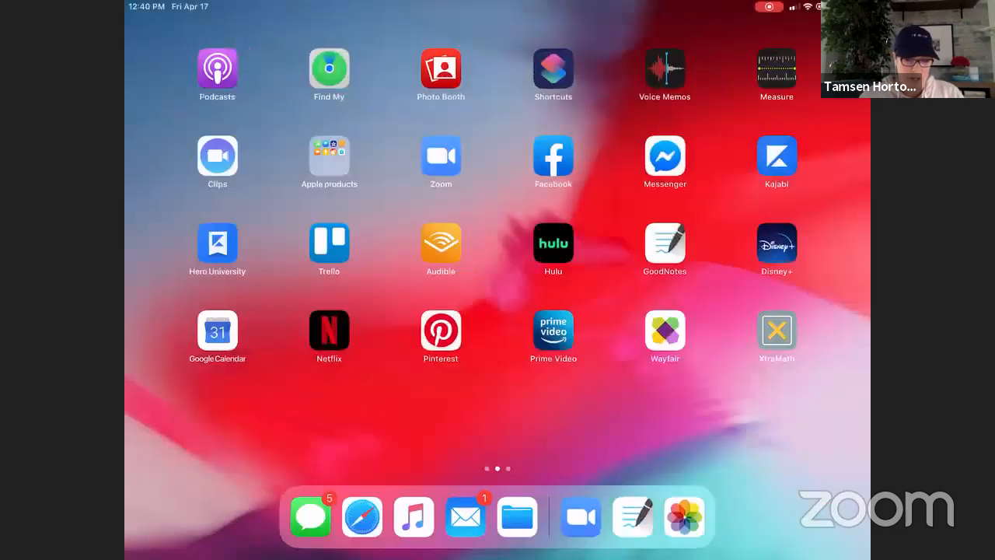
click(664, 244)
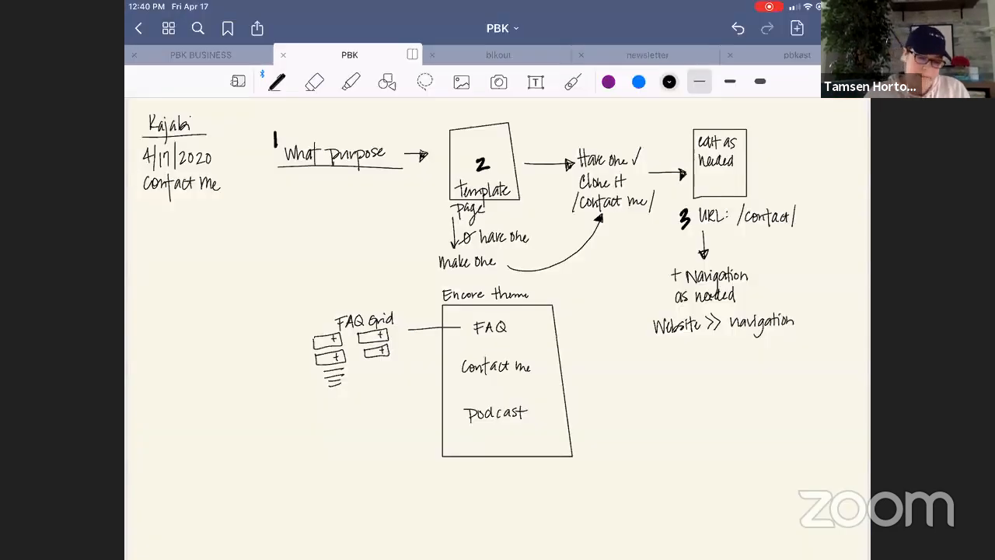
click(573, 81)
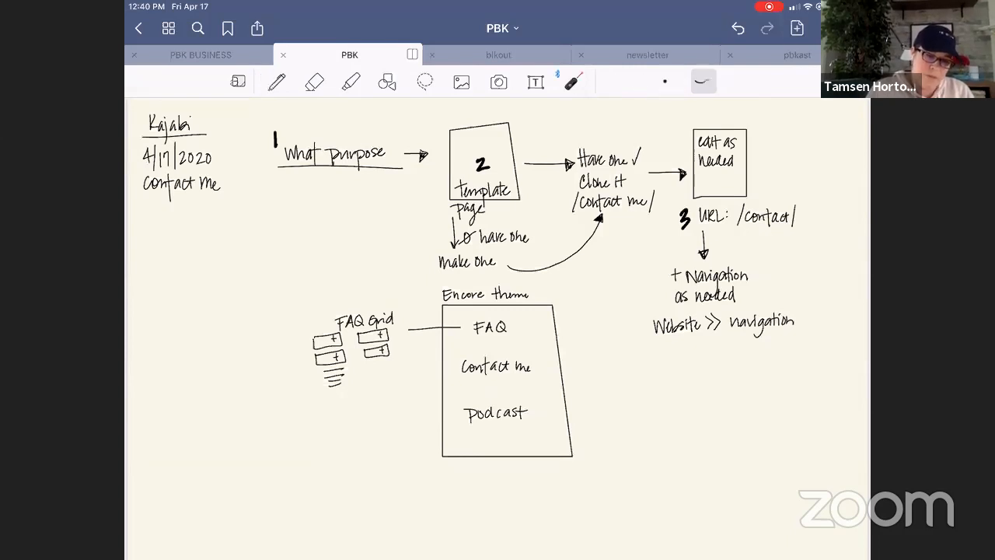
mouse_move(451, 380)
mouse_down()
mouse_move(490, 381)
mouse_move(539, 347)
mouse_move(450, 365)
mouse_move(457, 383)
mouse_move(533, 379)
mouse_up()
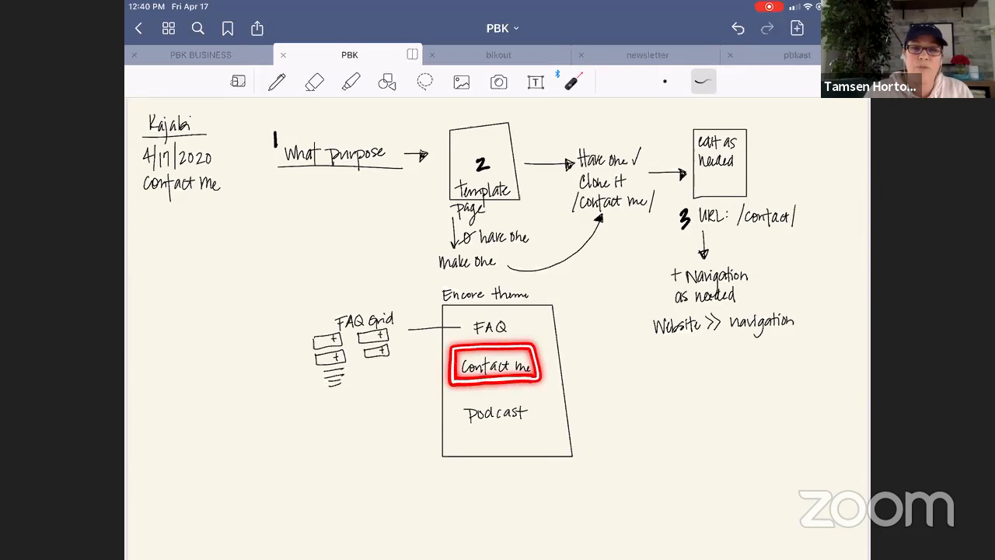
click(277, 82)
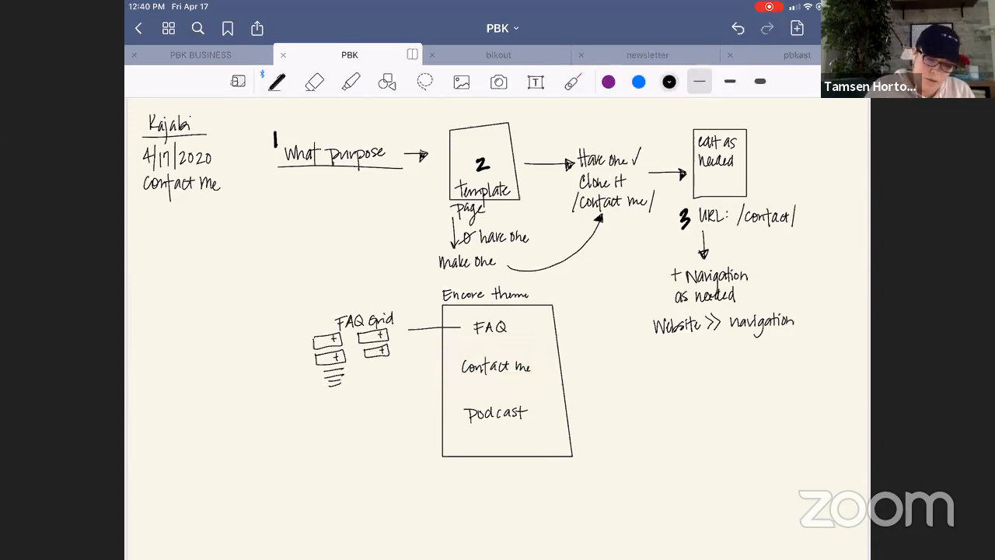
mouse_move(542, 359)
mouse_down()
mouse_move(554, 359)
mouse_move(552, 372)
mouse_move(593, 371)
mouse_up()
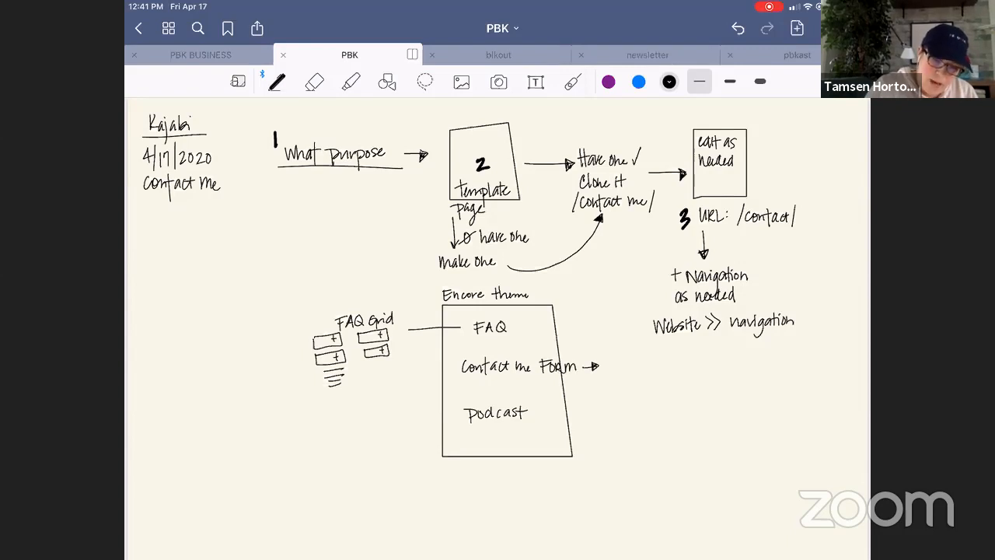
Step: Circle the template page sketch with the laser pointer and draw a page-shaped box beyond the Contact me Form arrow
click(573, 82)
mouse_move(440, 212)
mouse_down()
mouse_move(476, 225)
mouse_move(546, 126)
mouse_move(443, 123)
mouse_move(448, 213)
mouse_up()
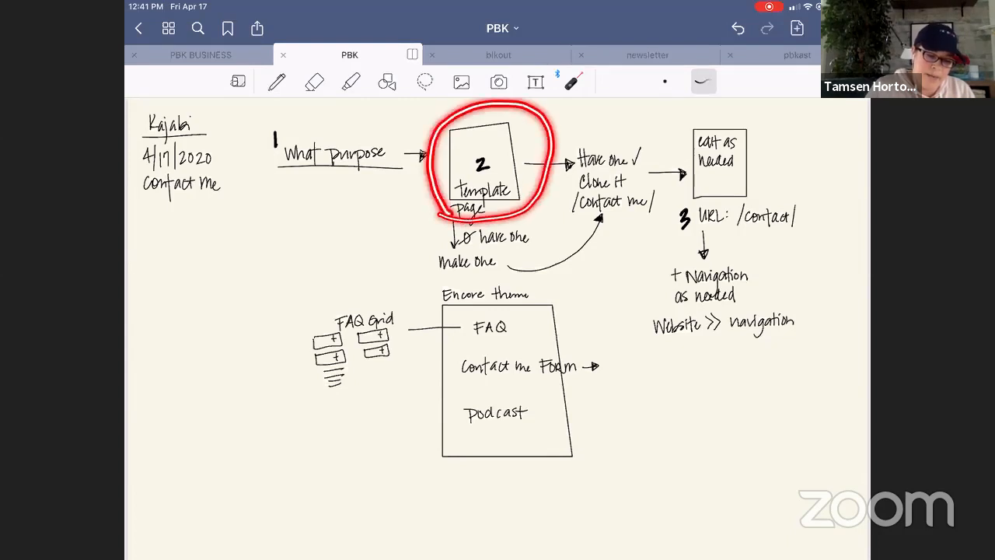
mouse_move(578, 187)
mouse_down()
mouse_move(631, 190)
mouse_move(629, 363)
mouse_up()
click(277, 81)
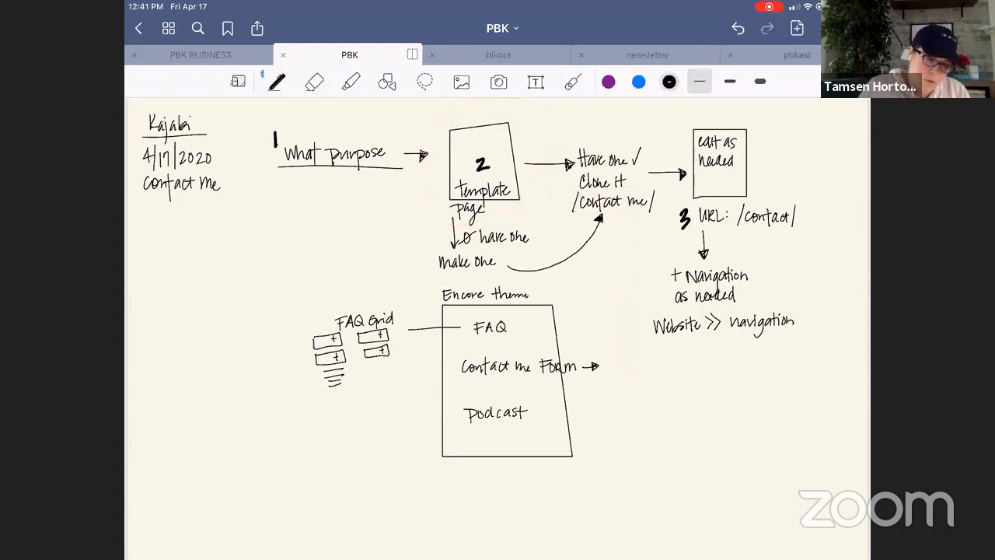
click(386, 82)
mouse_move(628, 361)
mouse_down()
mouse_move(646, 472)
mouse_move(718, 469)
mouse_move(705, 380)
mouse_move(629, 361)
mouse_up()
Step: Handwrite "Cloned Template" underlined and "Thank you for the Contact me" inside the new page box
click(277, 82)
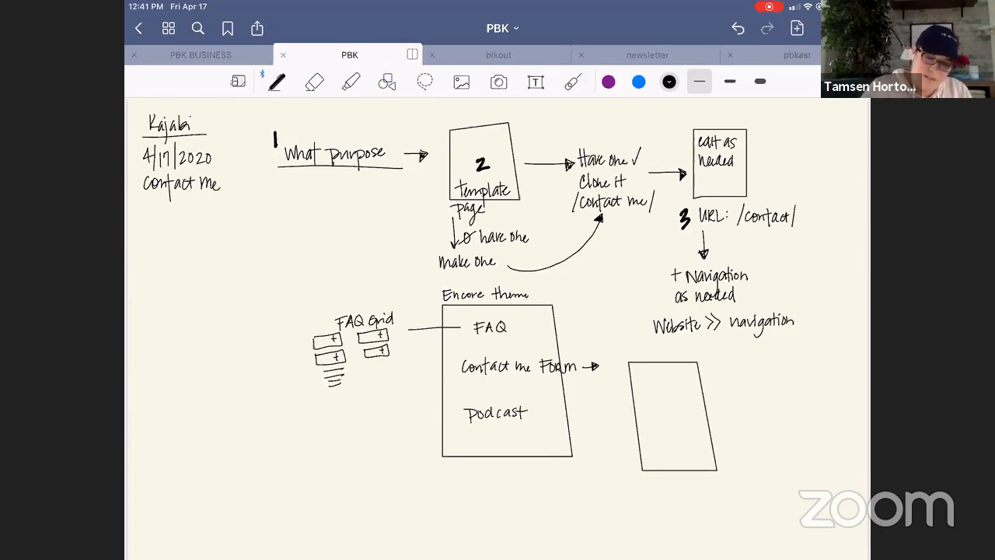
mouse_move(641, 369)
mouse_down()
mouse_move(674, 364)
mouse_move(654, 390)
mouse_move(689, 380)
mouse_move(691, 392)
mouse_move(650, 416)
mouse_move(672, 405)
mouse_move(684, 420)
mouse_move(703, 408)
mouse_move(649, 436)
mouse_move(658, 426)
mouse_up()
mouse_move(655, 425)
mouse_down()
mouse_move(695, 428)
mouse_move(650, 451)
mouse_up()
drag(656, 445, 716, 450)
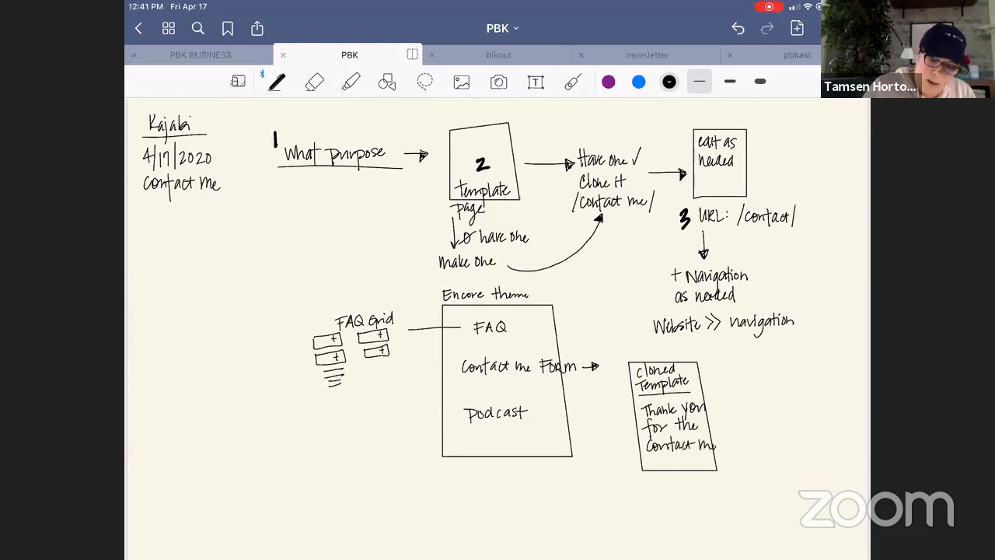
Step: Add an arrow from "Cloned Template" and handwrite "Thank you for reaching out. shortly podcast?" beside the box, underlining parts of it
mouse_move(695, 383)
mouse_down()
mouse_move(771, 388)
mouse_move(776, 398)
mouse_move(792, 384)
mouse_move(799, 395)
mouse_move(814, 378)
mouse_up()
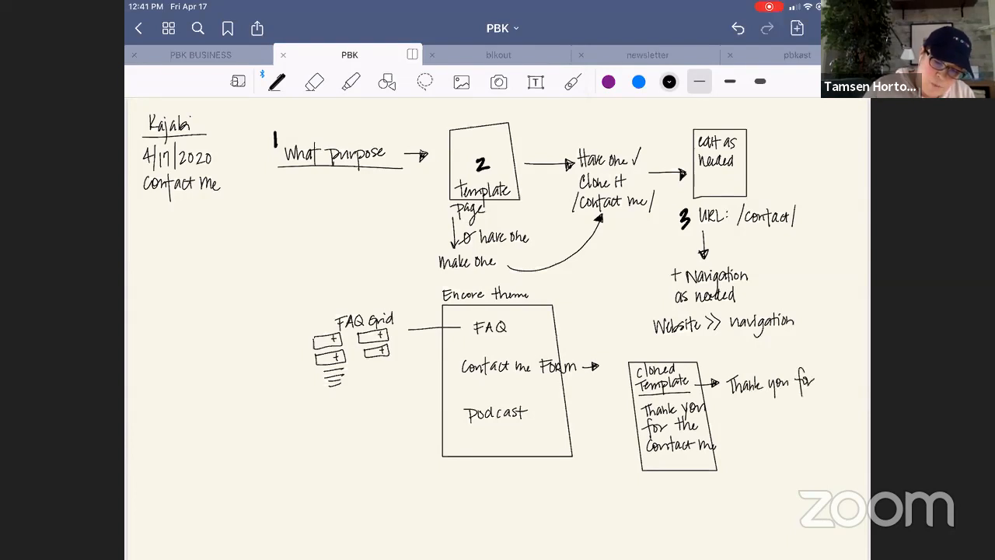
mouse_move(734, 401)
mouse_down()
mouse_move(738, 411)
mouse_move(744, 403)
mouse_up()
mouse_move(750, 401)
mouse_down()
mouse_move(746, 409)
mouse_move(773, 408)
mouse_up()
drag(775, 398, 784, 415)
drag(791, 395, 797, 405)
drag(798, 398, 808, 404)
drag(804, 396, 811, 396)
click(812, 402)
mouse_move(732, 417)
mouse_down()
mouse_move(757, 415)
mouse_move(739, 430)
mouse_up()
drag(742, 424, 754, 430)
drag(758, 429, 770, 428)
mouse_move(772, 420)
mouse_down()
mouse_move(775, 433)
mouse_move(741, 458)
mouse_move(745, 450)
mouse_up()
mouse_move(750, 446)
mouse_down()
mouse_move(761, 441)
mouse_move(764, 449)
mouse_up()
drag(772, 445, 782, 450)
drag(777, 444, 785, 443)
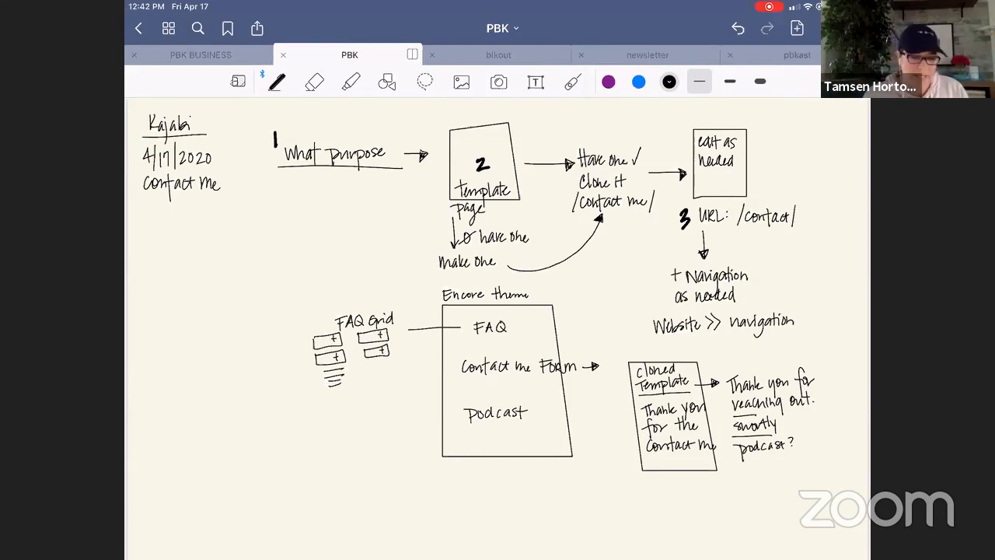
Step: Underline "Form" and frame the cloned thank you page notes with the laser pointer
click(573, 81)
mouse_move(536, 379)
mouse_down()
mouse_move(599, 379)
mouse_move(633, 482)
mouse_move(809, 482)
mouse_move(835, 400)
mouse_move(754, 342)
mouse_move(614, 347)
mouse_move(627, 363)
mouse_up()
click(619, 349)
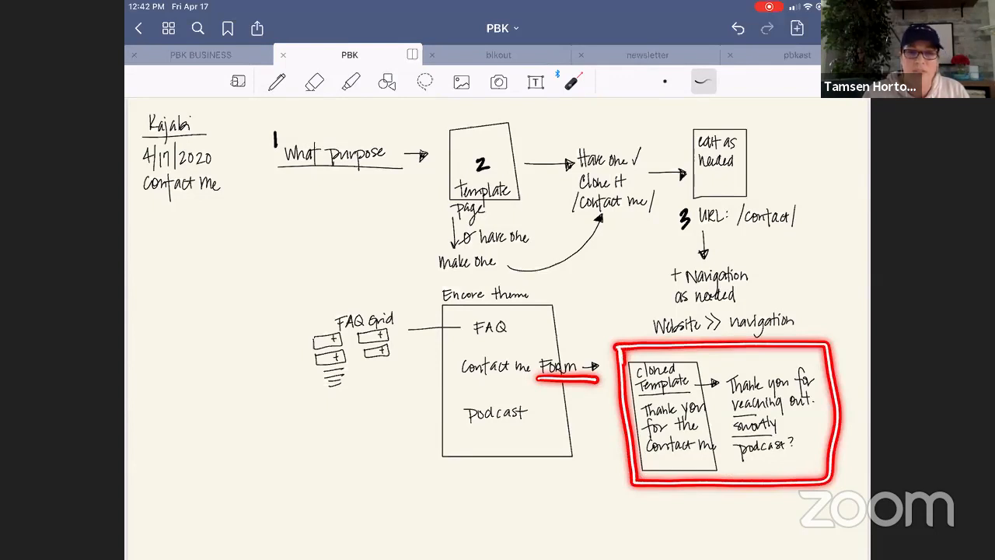
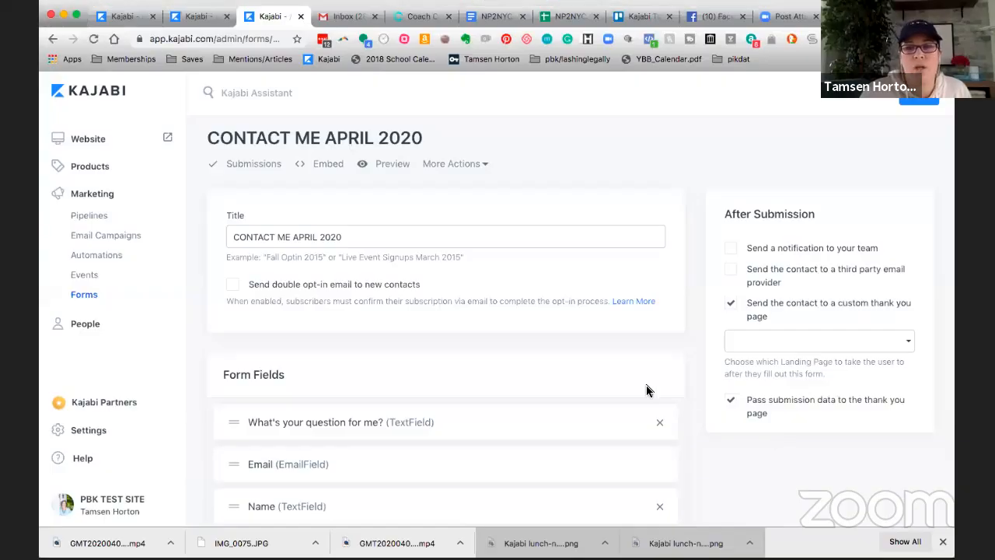
Step: Back in Kajabi, check the landing page choices for the custom thank you page, turn that option off and save the form
scroll(709, 358, down, 1)
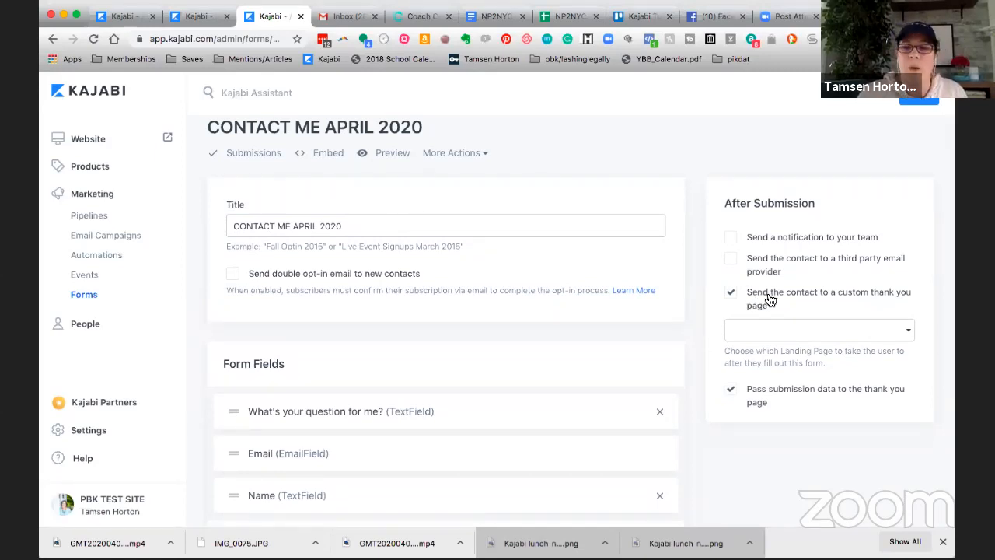
scroll(767, 304, down, 1)
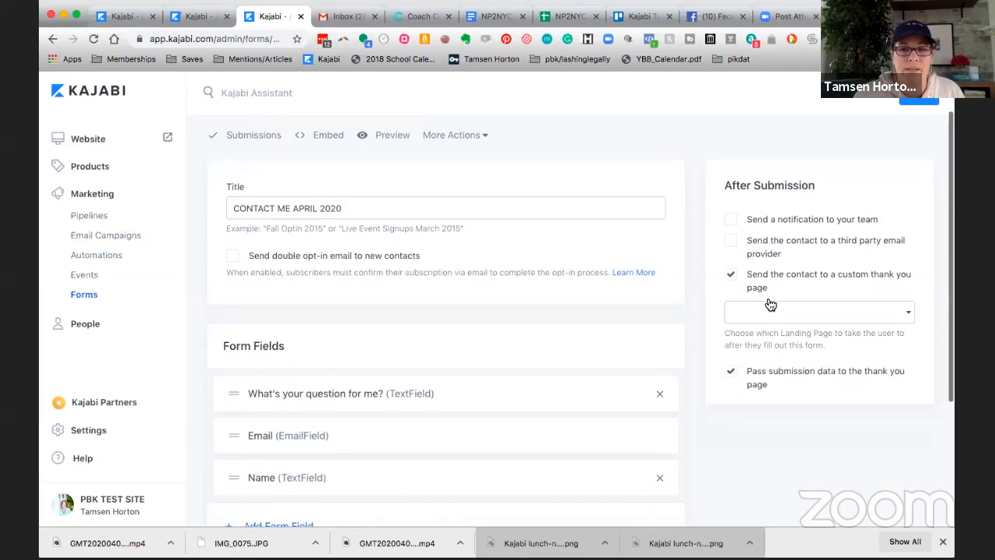
click(908, 317)
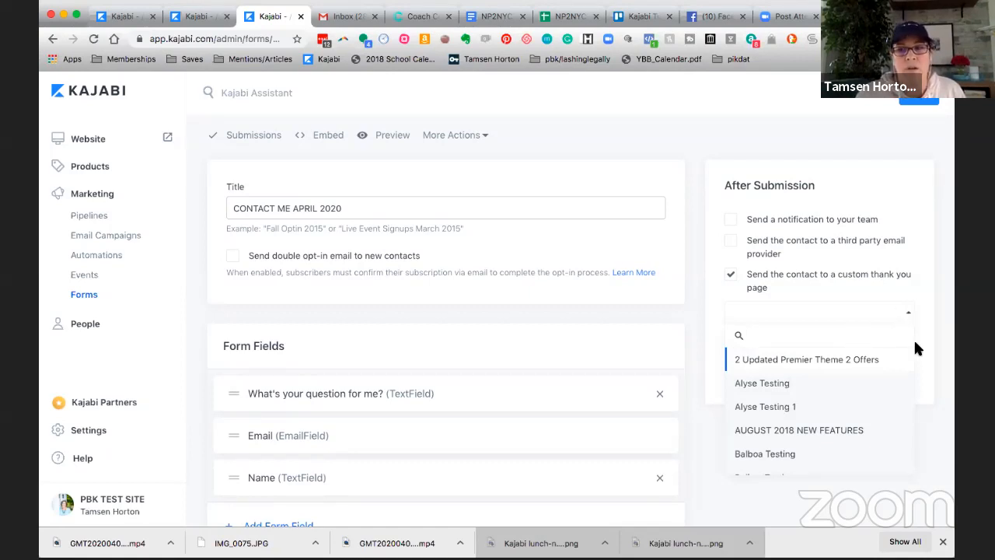
click(923, 348)
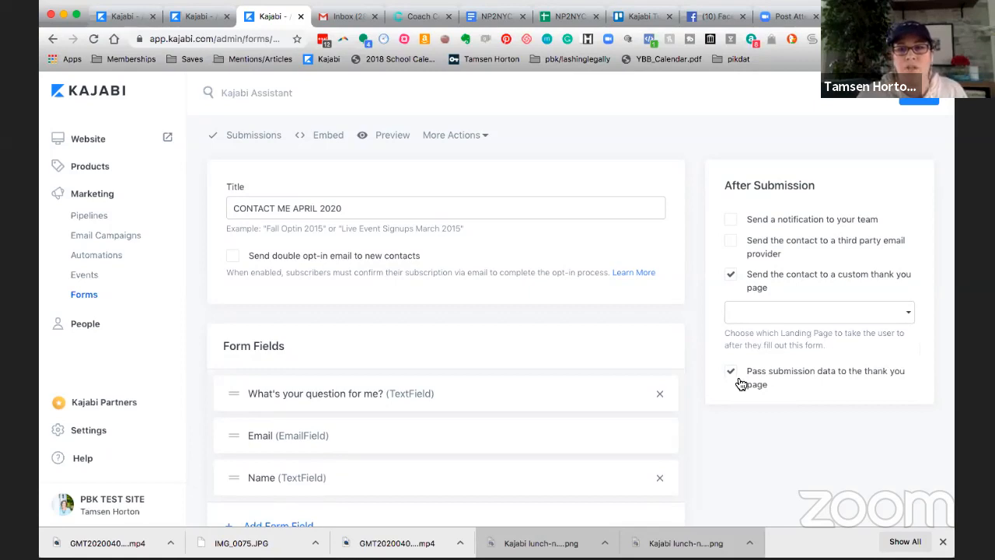
click(731, 278)
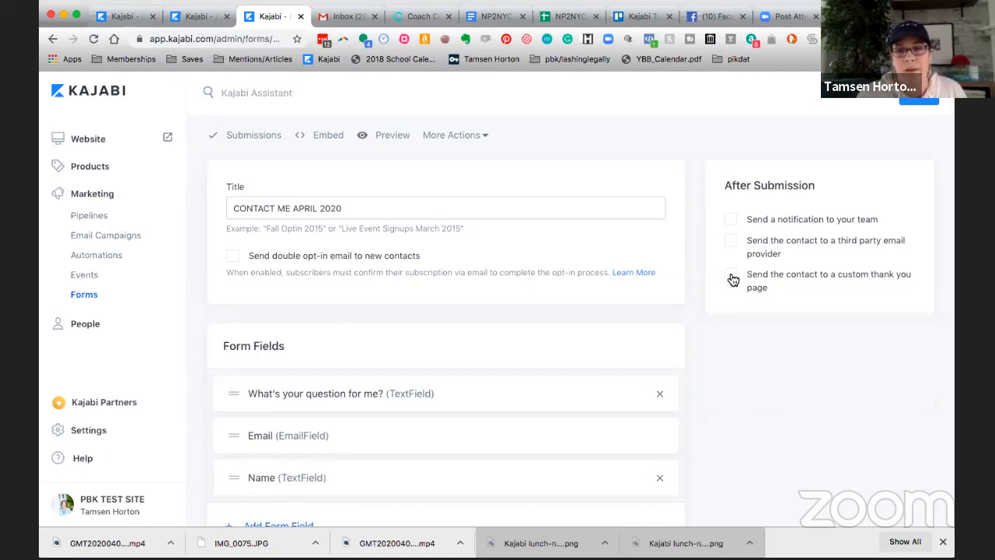
click(920, 100)
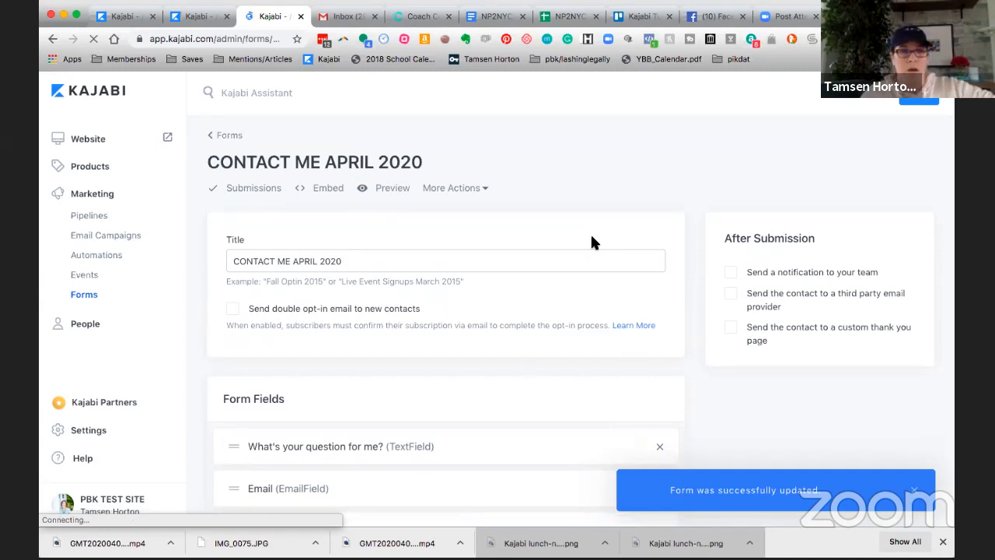
Step: Return to the CONTACT ME page editor and reload it to load the latest changes, leaving without saving
click(122, 17)
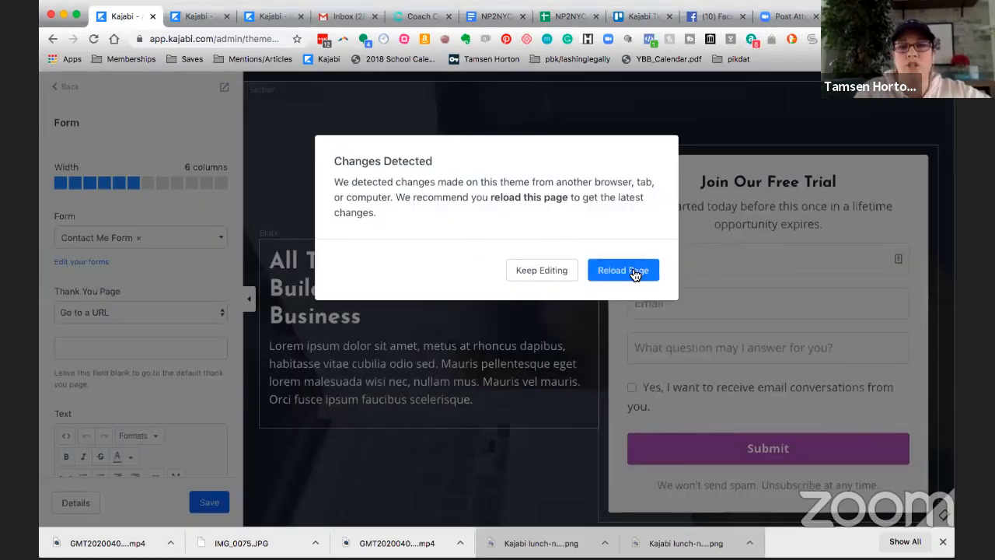
click(634, 272)
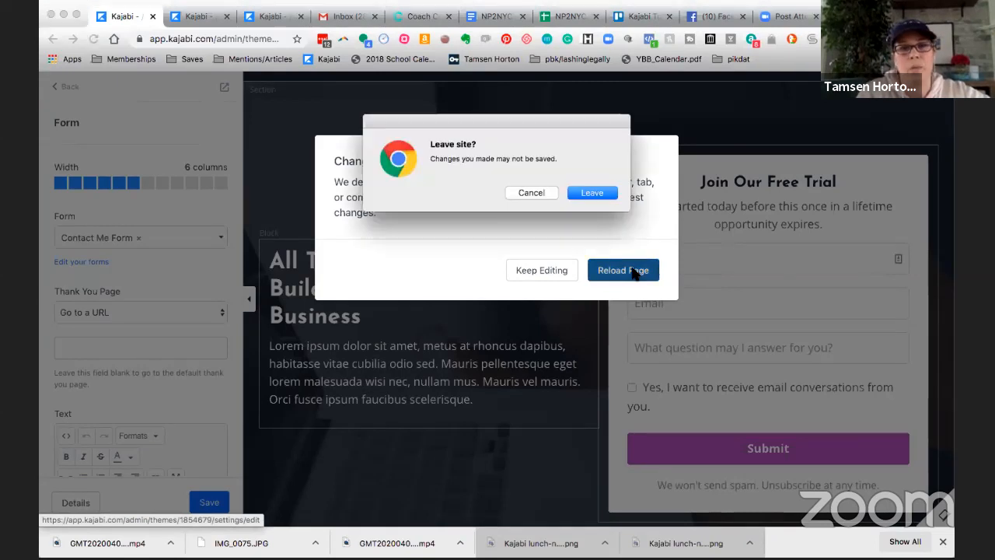
click(594, 198)
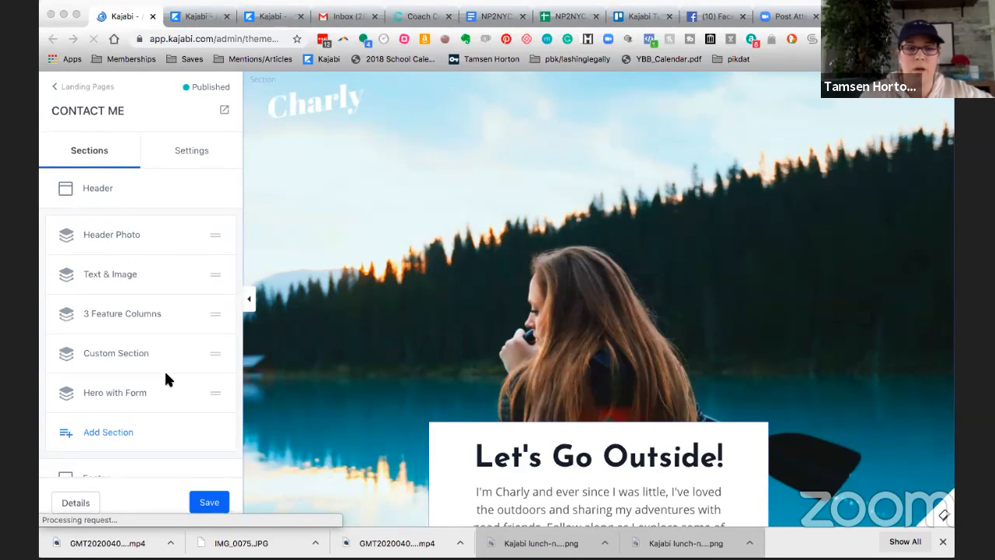
Step: Rename the Hero with Form section to "contact me form"
scroll(164, 380, down, 1)
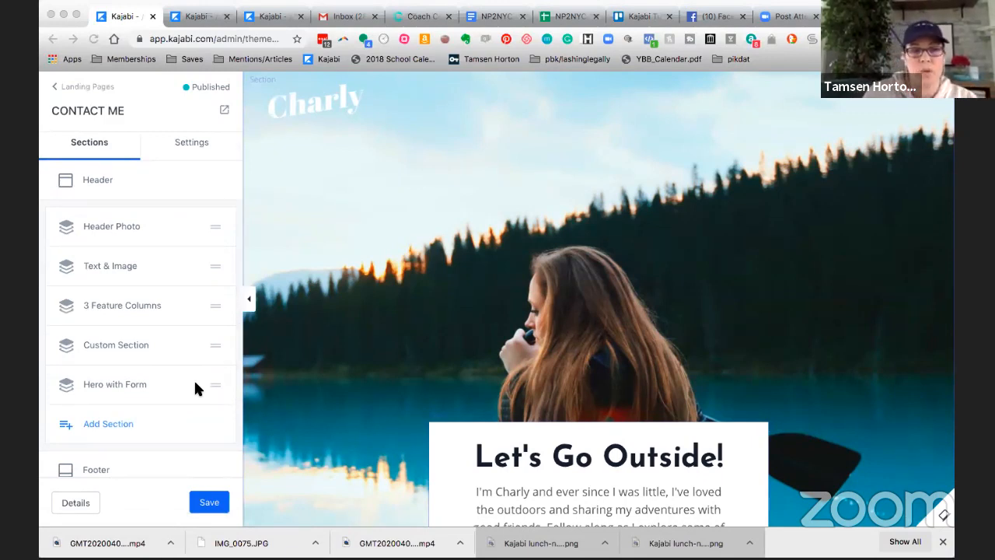
click(192, 386)
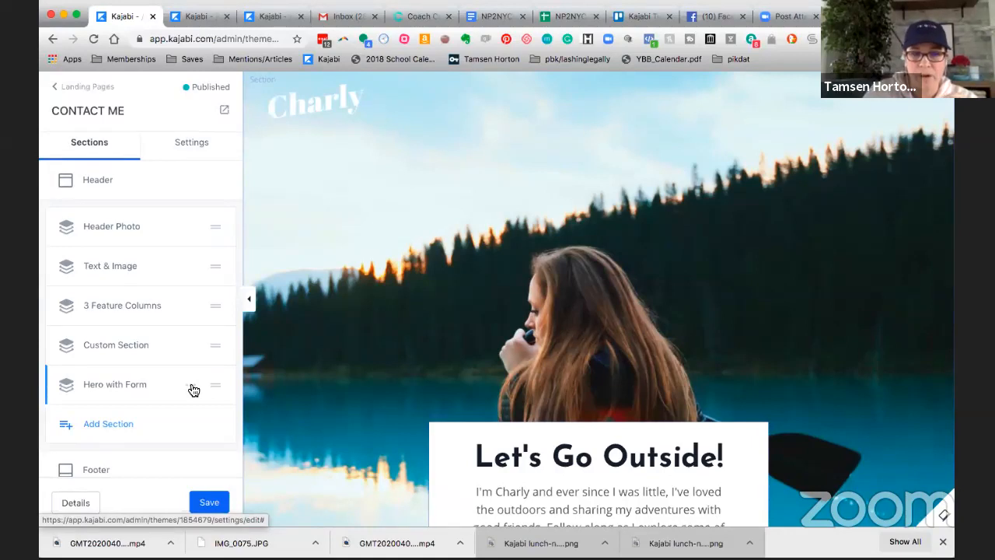
click(194, 389)
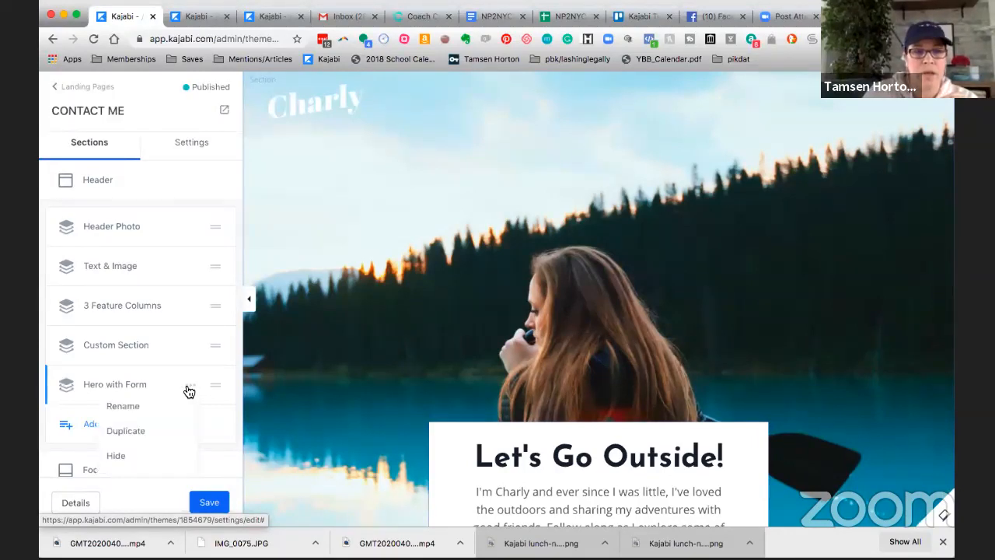
click(136, 407)
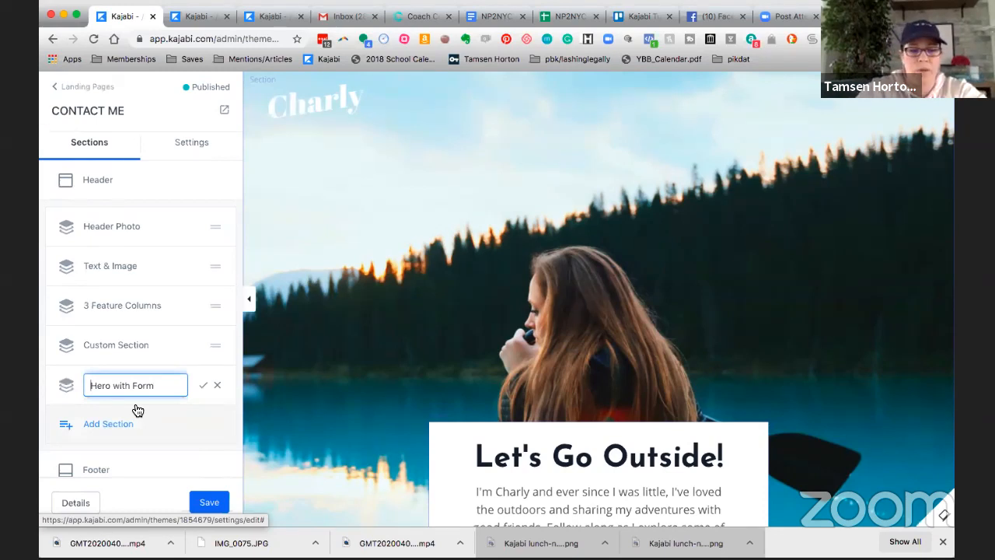
key(Delete)
key(Delete)
key(Delete)
key(Delete)
key(Delete)
key(Delete)
key(Delete)
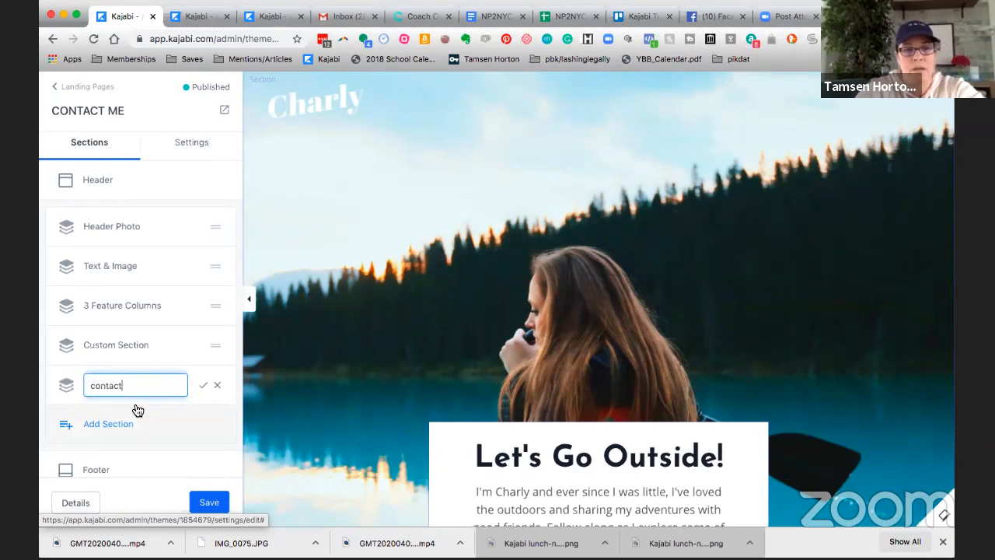
key(Return)
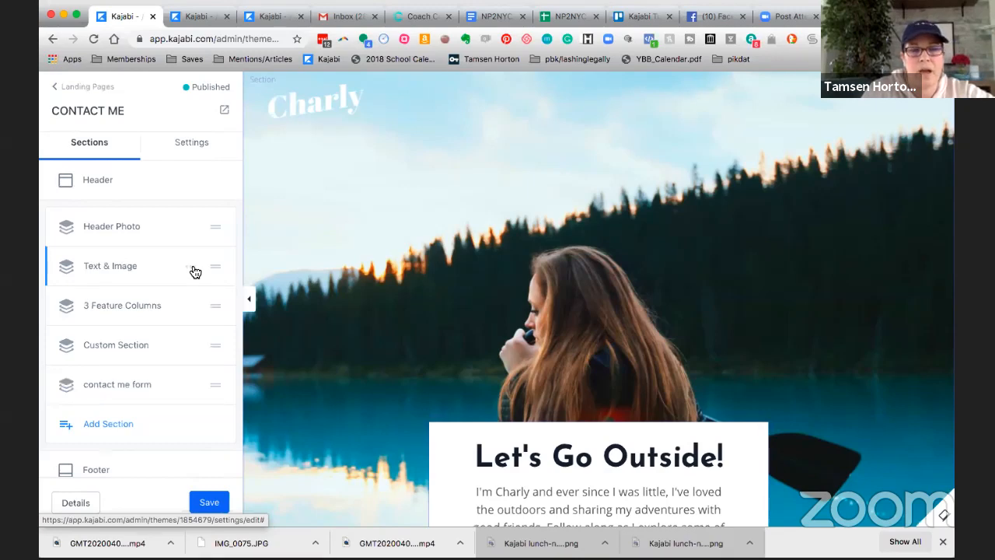
Step: Look through the page preview and hide the Text & Image section
scroll(314, 296, down, 5)
scroll(315, 306, down, 7)
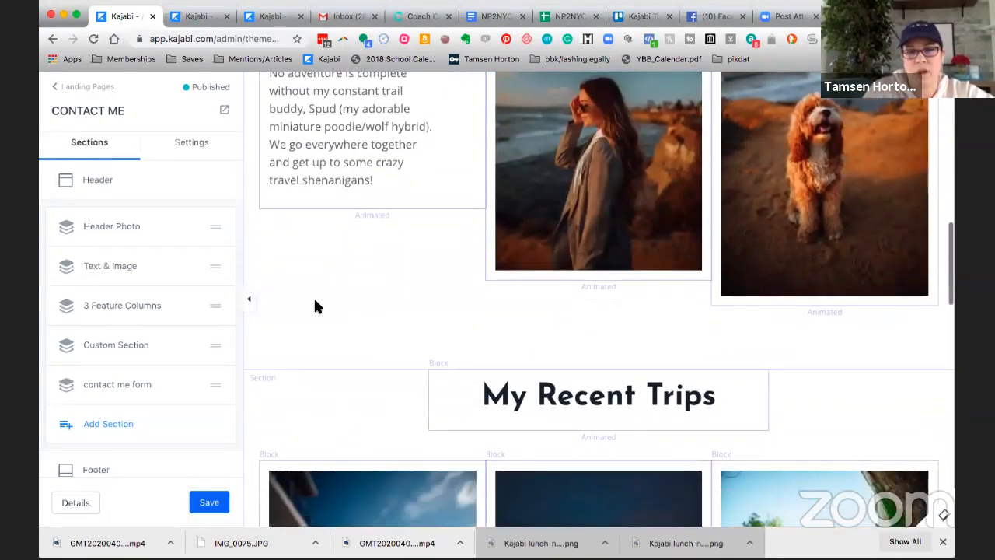
scroll(315, 305, down, 5)
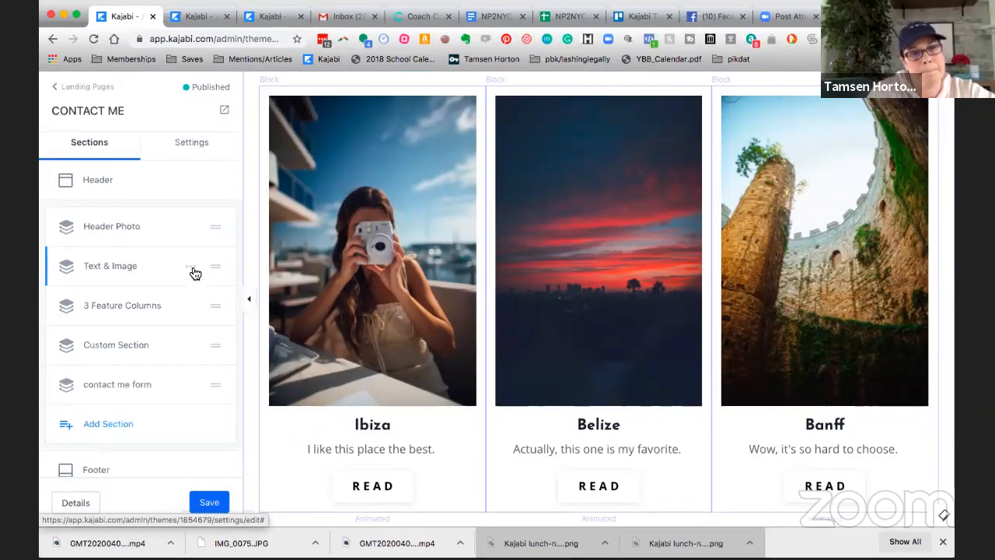
click(191, 267)
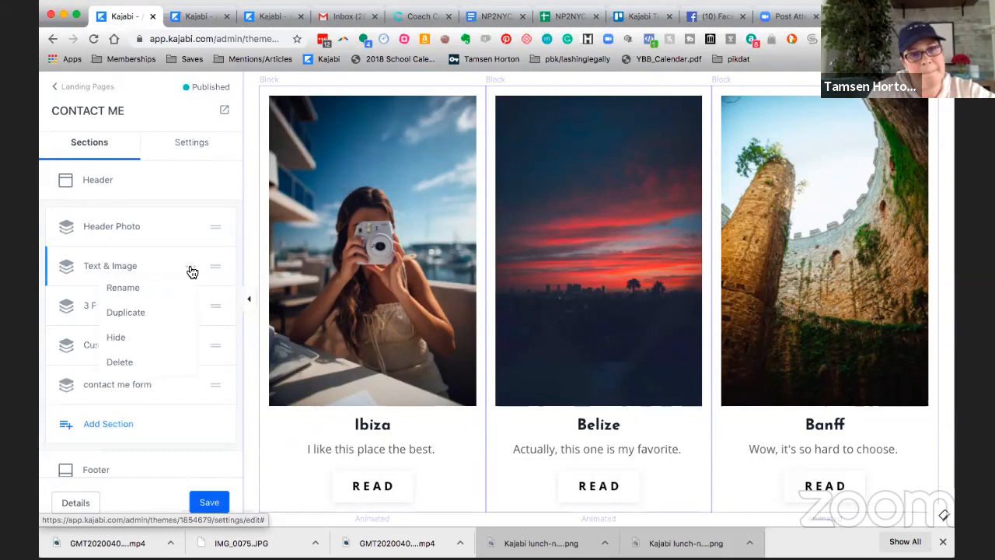
click(118, 337)
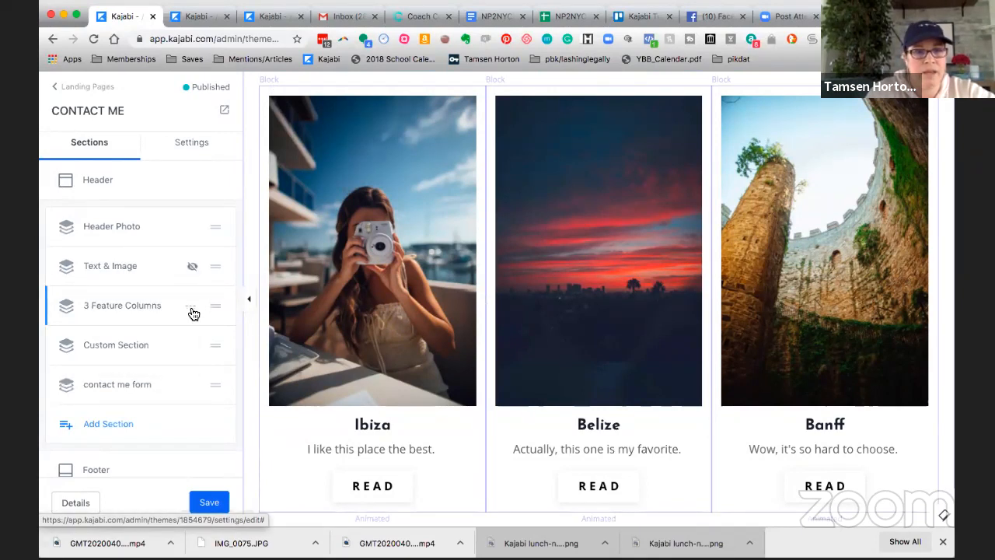
Step: Hide the Custom Section and move the contact me form section directly below Header Photo, saving the page
click(192, 349)
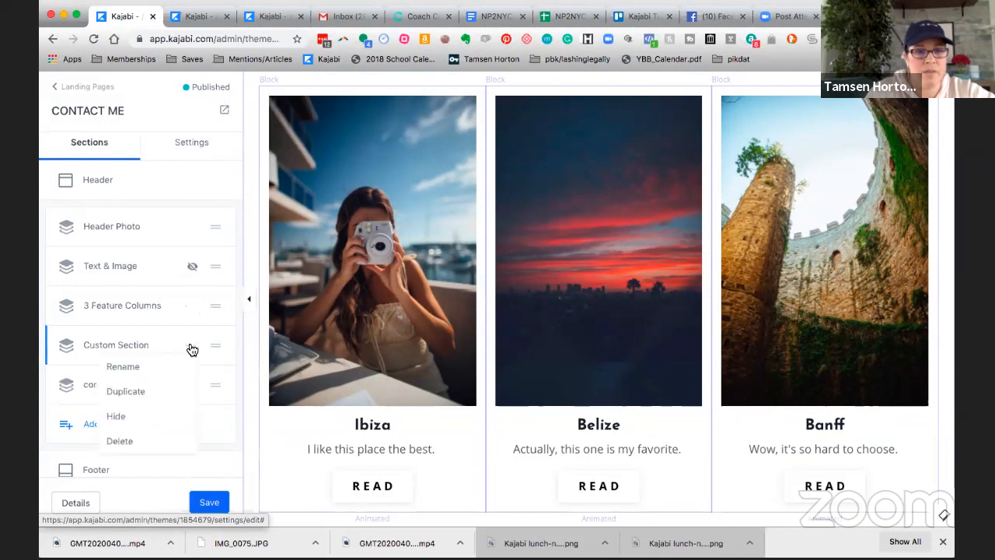
click(122, 416)
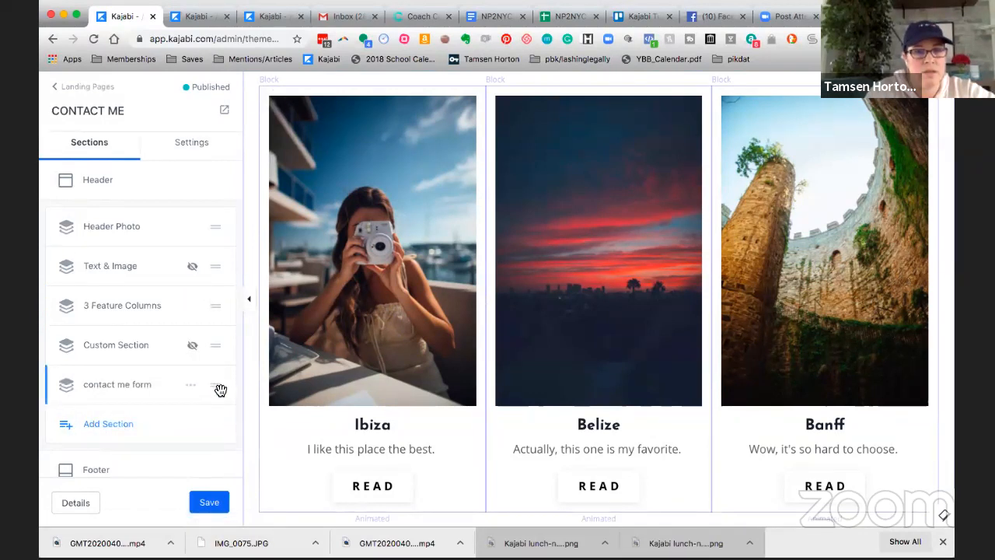
drag(221, 387, 222, 267)
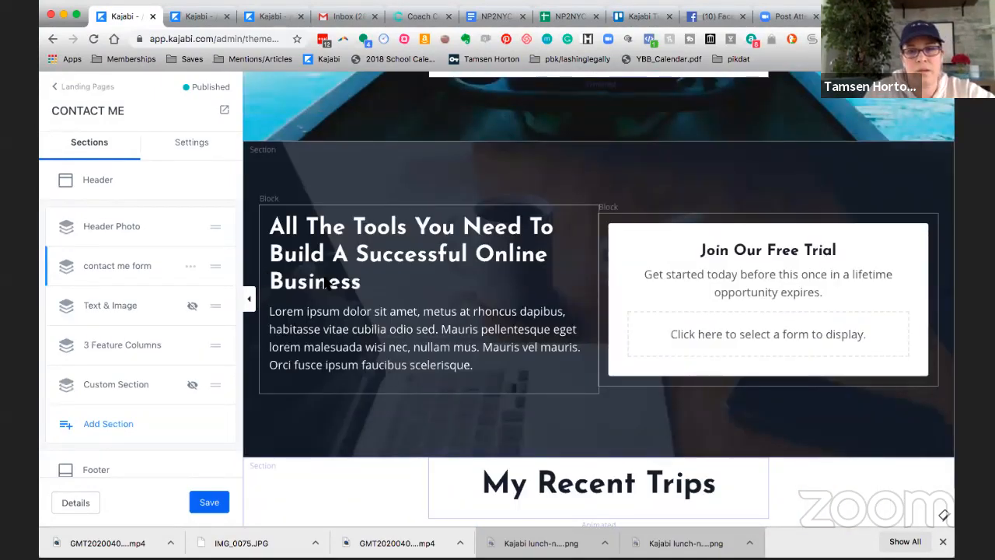
scroll(325, 280, up, 5)
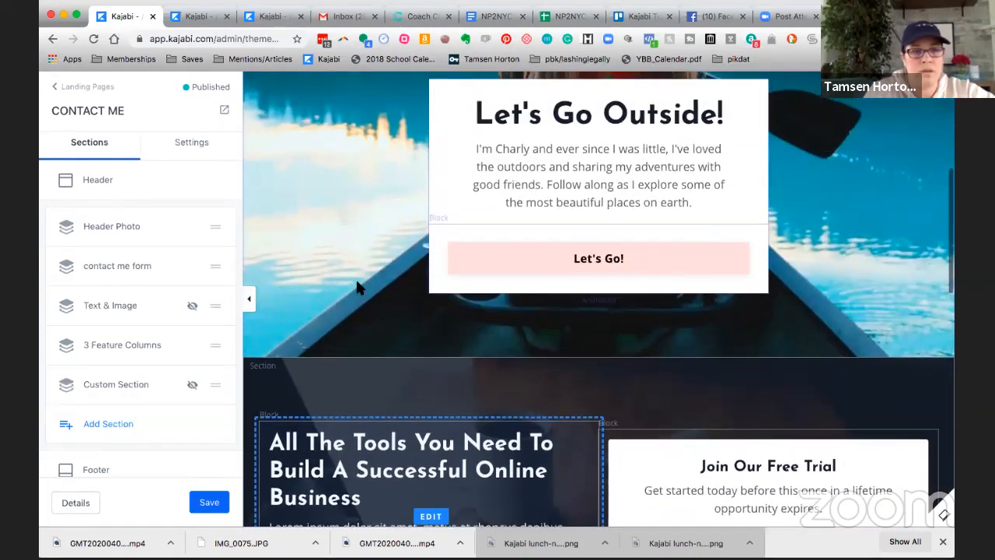
click(208, 503)
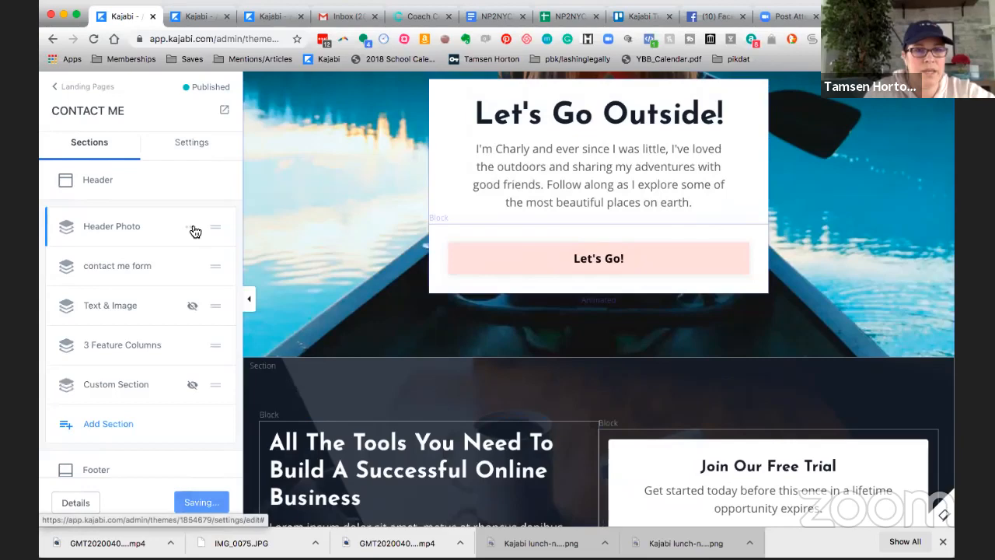
Step: Hide the Header Photo section and save the page
click(192, 227)
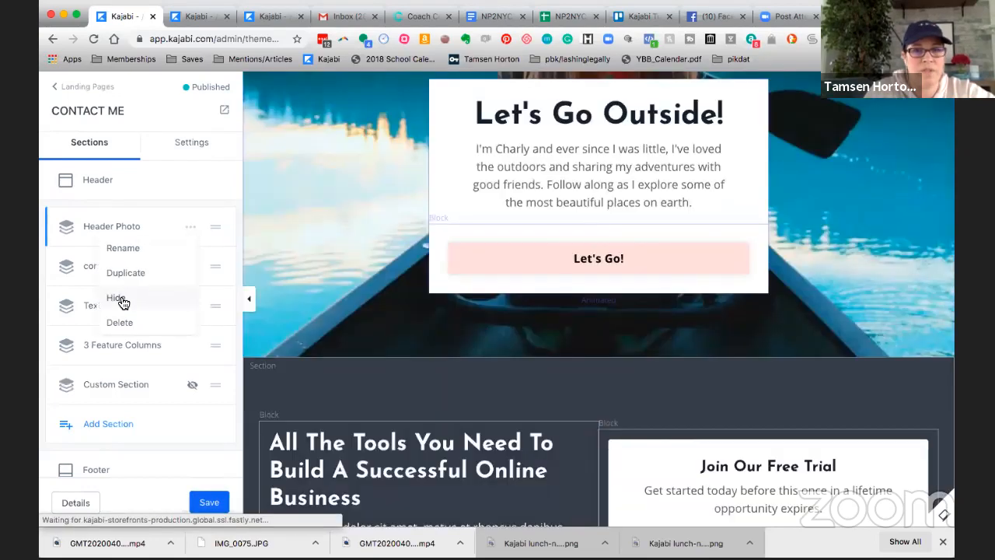
click(117, 299)
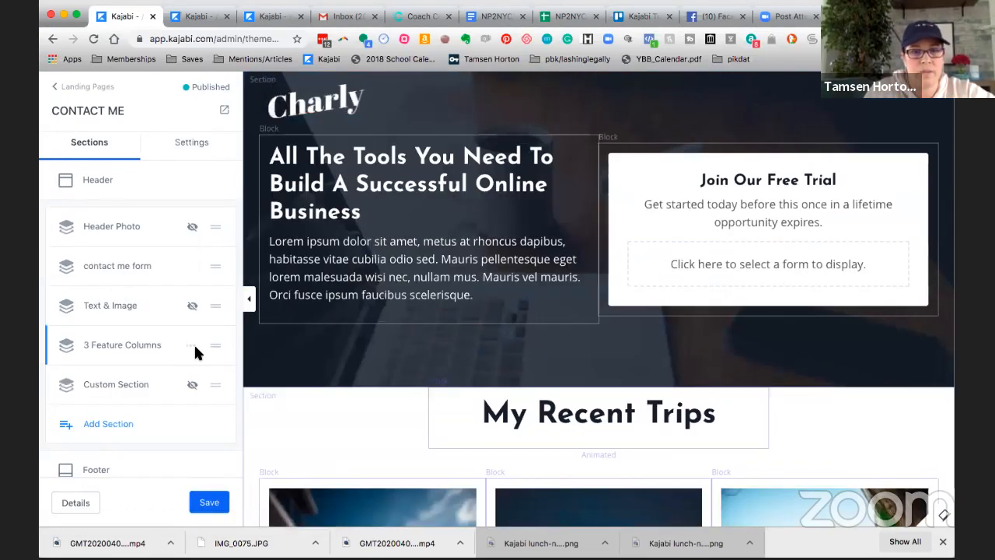
click(210, 503)
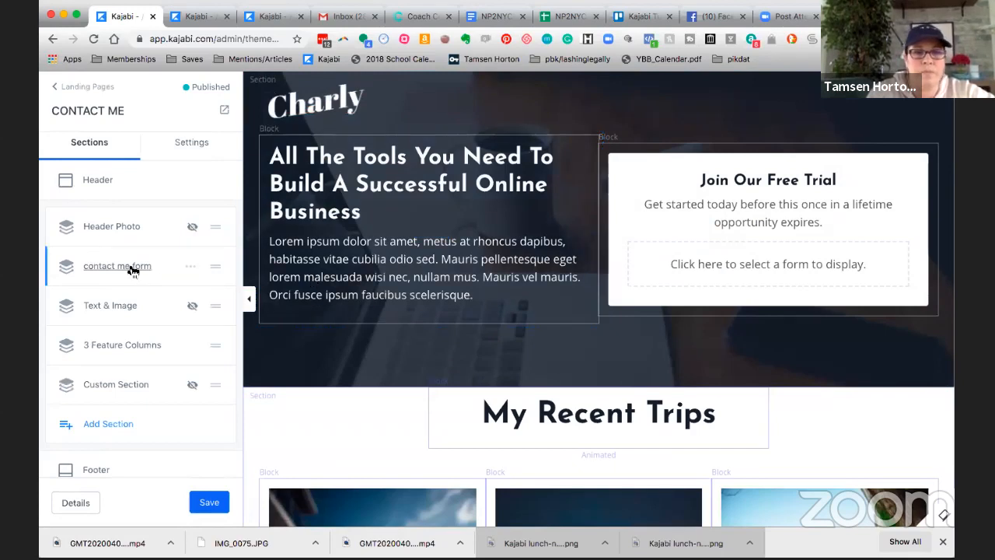
Step: Assign the CONTACT ME APRIL 2020 form to the form block in the contact me form section
click(658, 261)
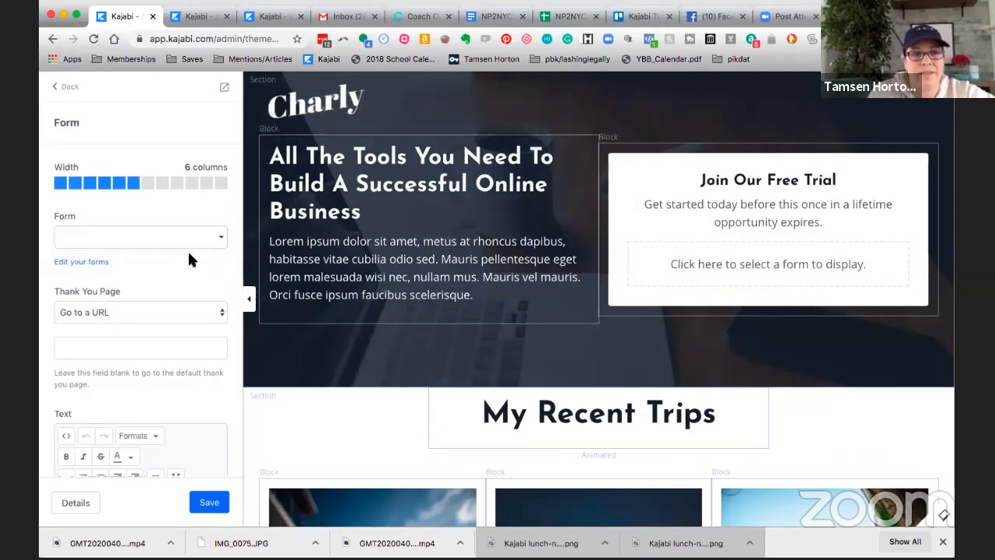
click(222, 242)
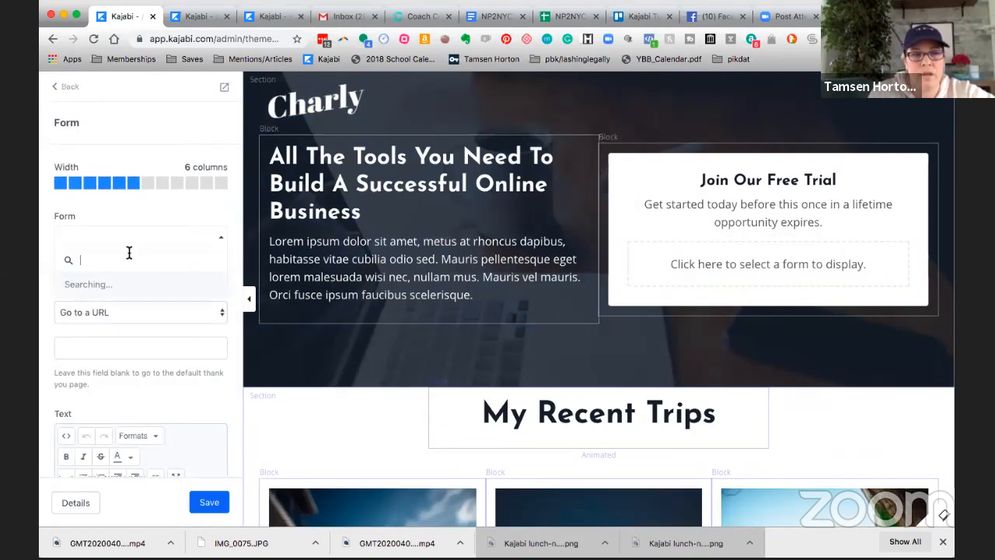
text(contact)
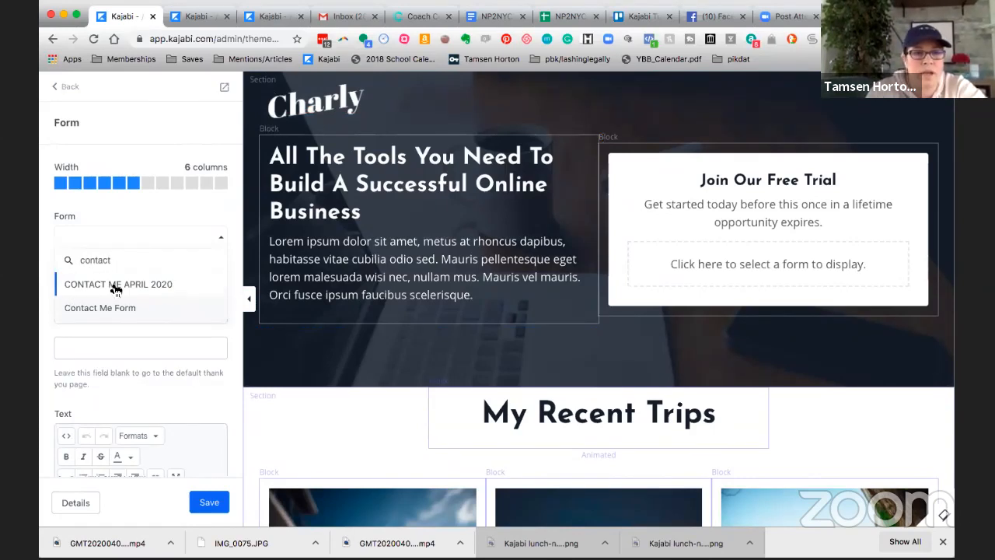
click(115, 286)
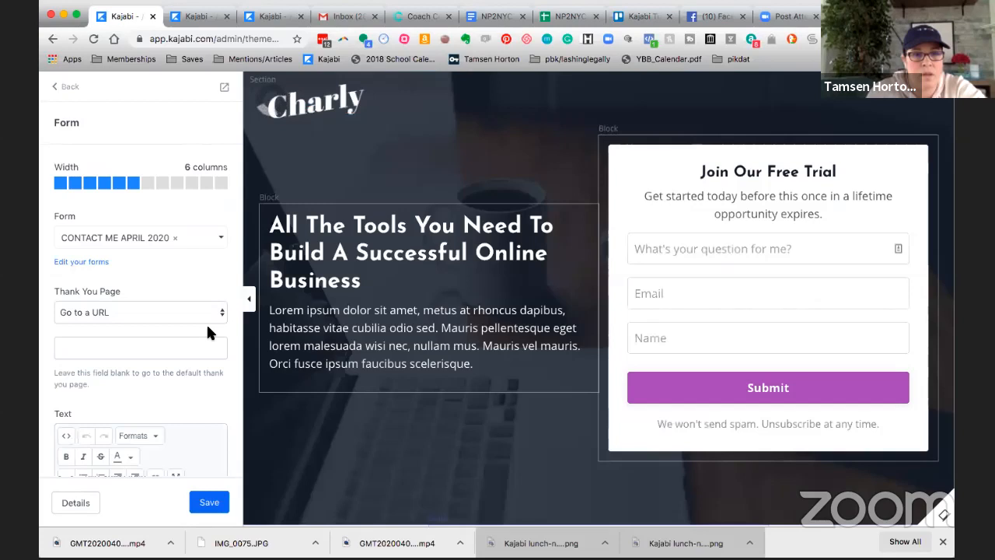
Step: Check the form block's Thank You Page options, keep Go to a URL and save the page
click(222, 319)
click(222, 315)
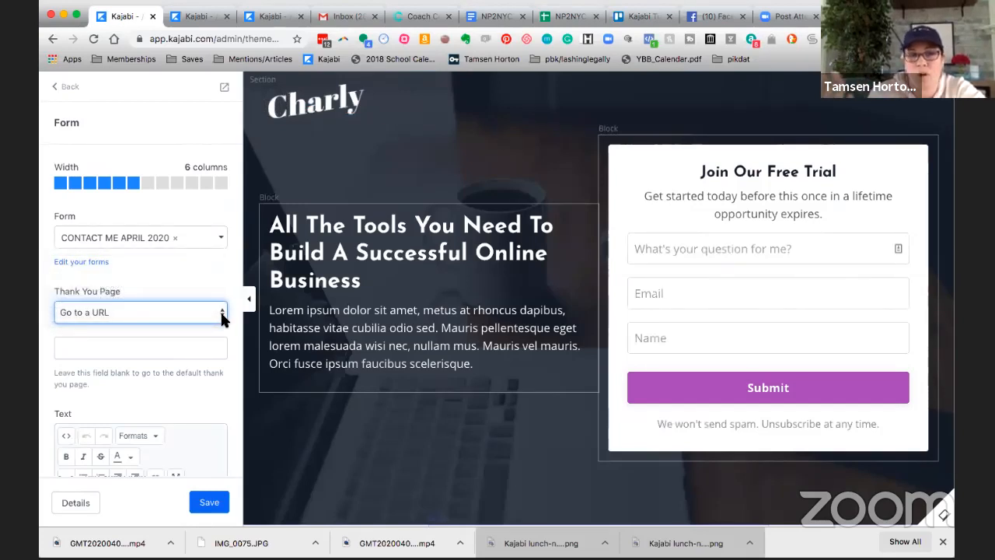
click(222, 314)
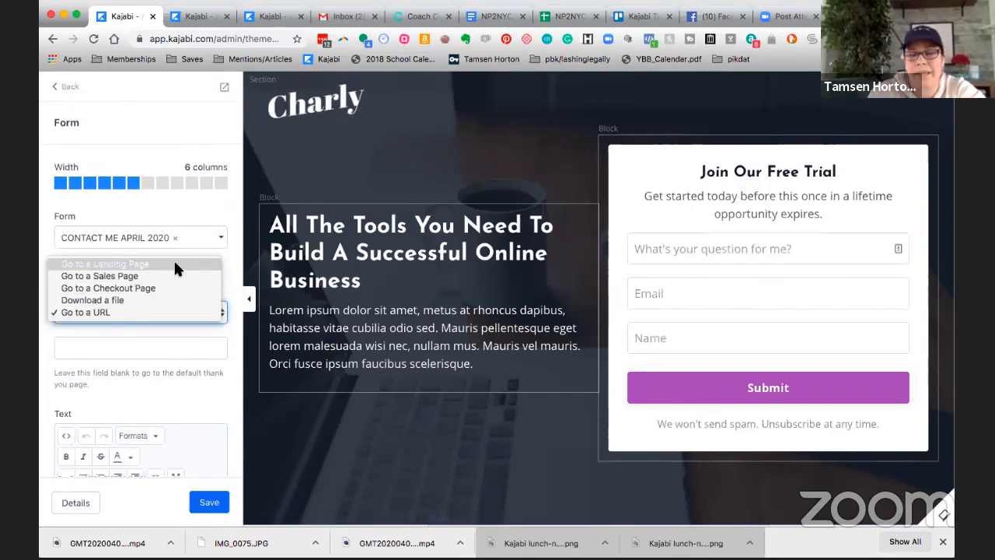
click(226, 265)
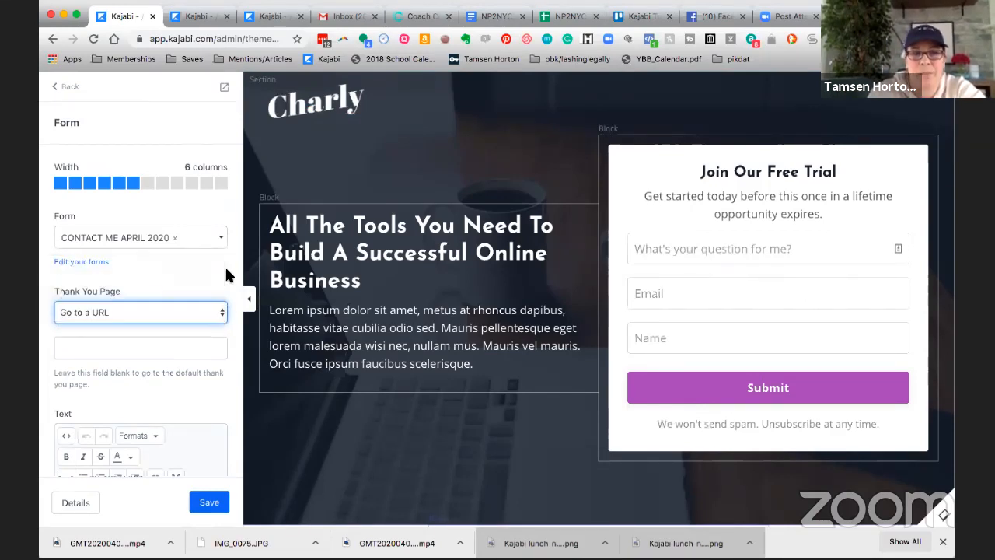
click(211, 503)
click(210, 503)
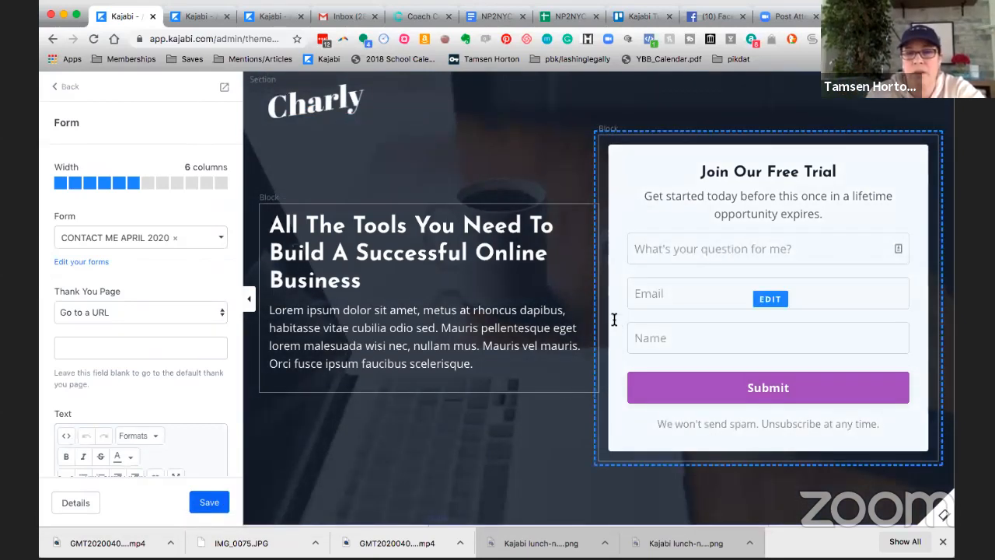
Step: Replace the form block's heading "Join Our Free Trial" with "If you have a question"
scroll(677, 283, down, 1)
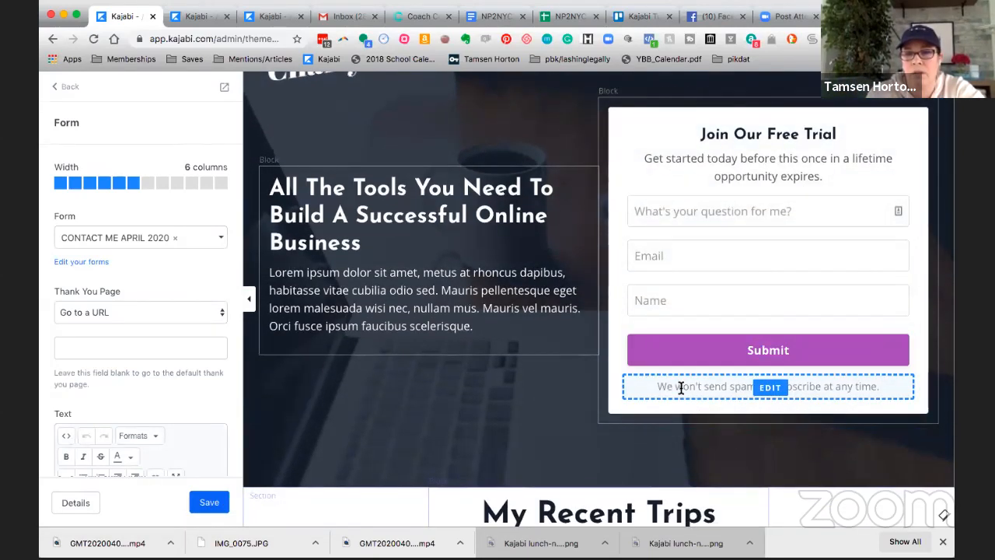
scroll(697, 367, up, 1)
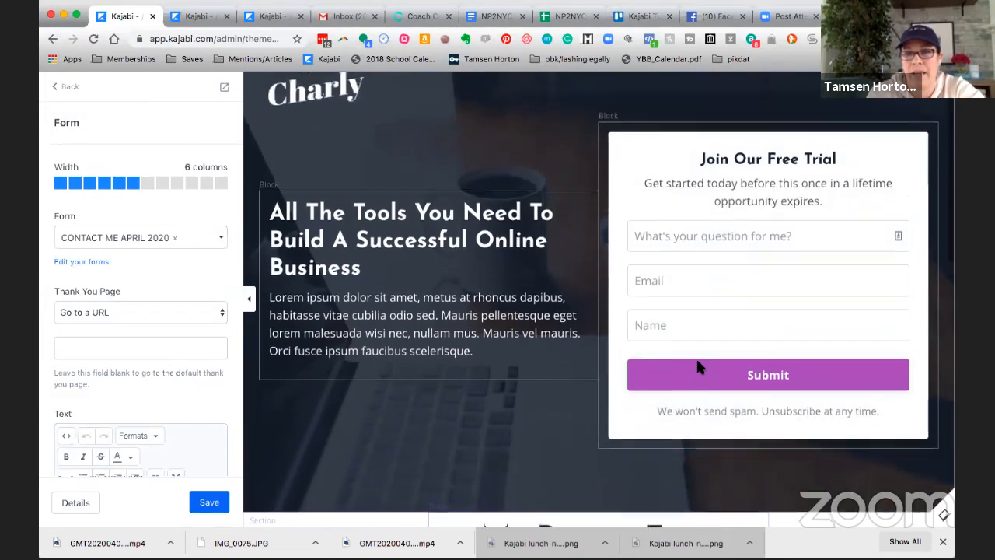
click(704, 172)
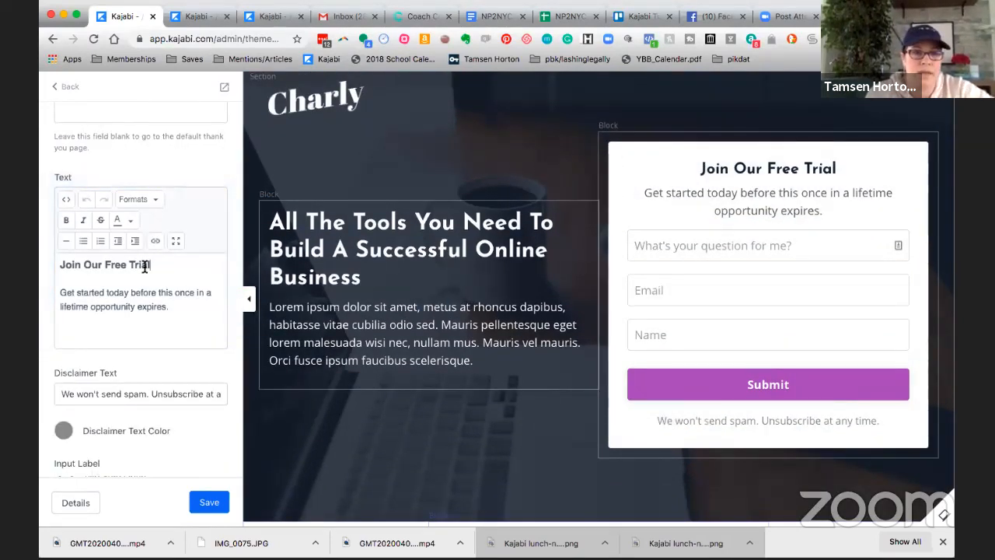
drag(144, 267, 63, 263)
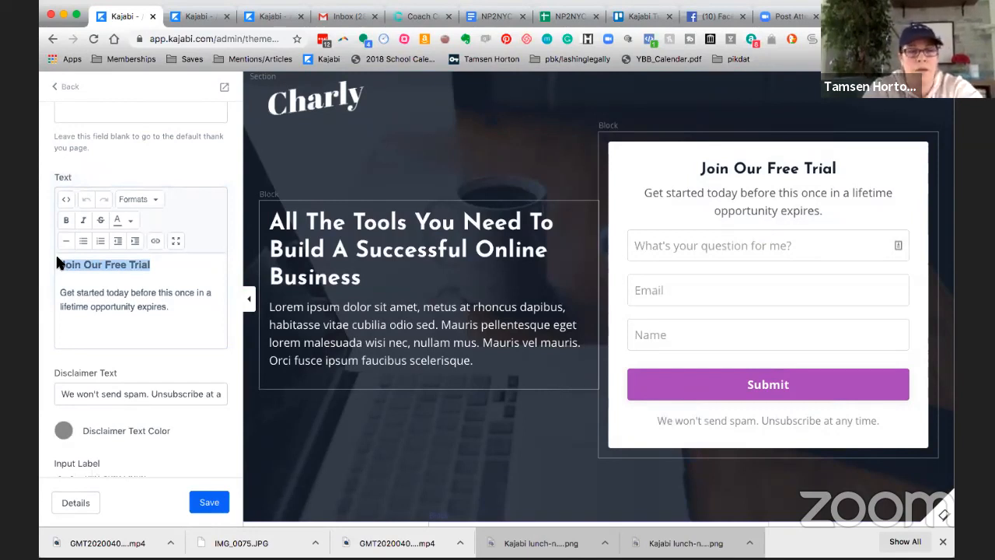
text(If you have a)
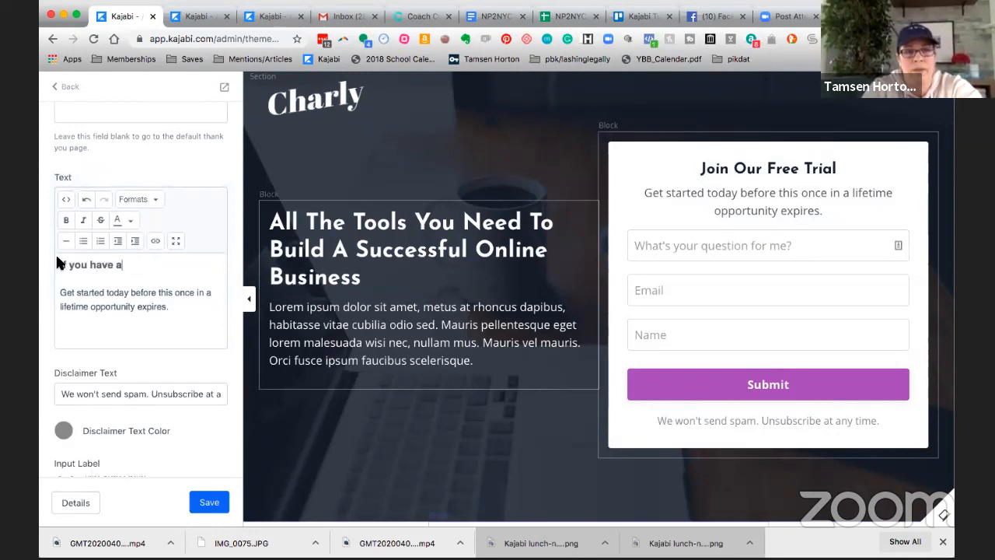
text( question)
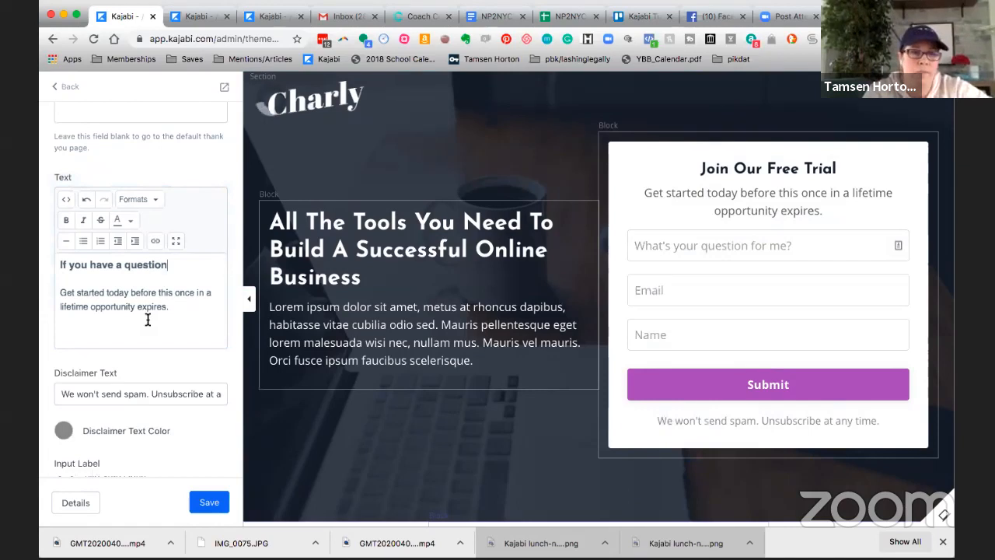
Step: Replace the paragraph under the form heading with "Please ask me here and I'll answer as soon as possible." and save the page
drag(169, 306, 53, 294)
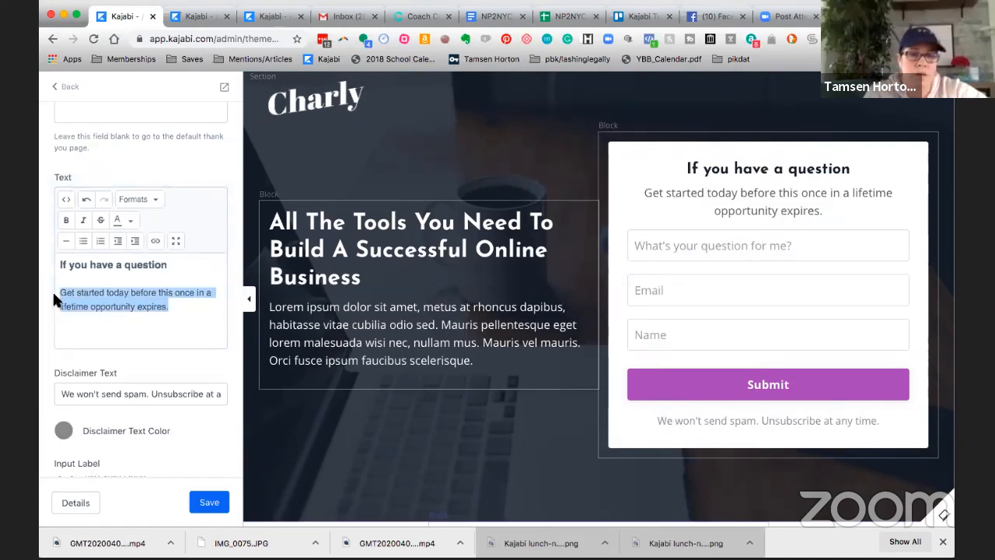
text(se )
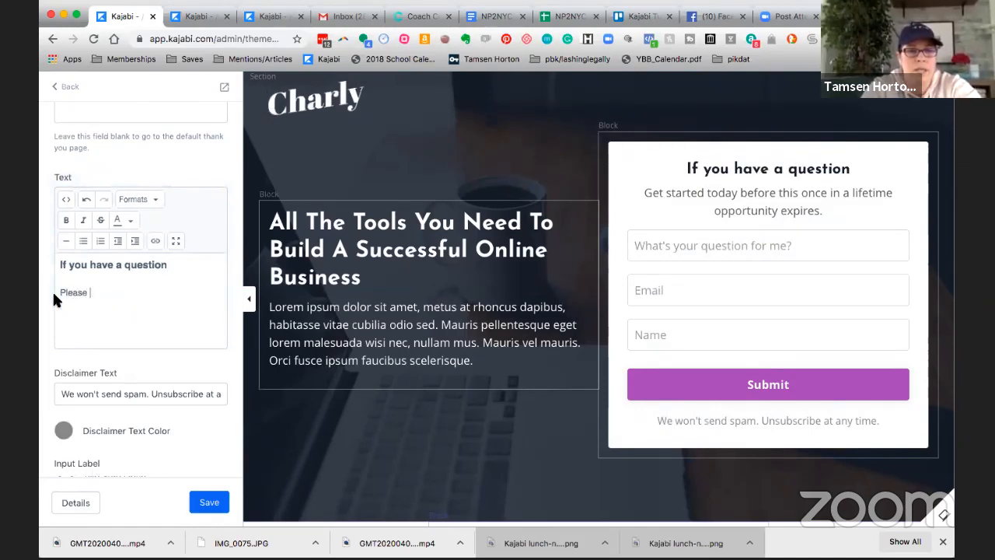
text(ask me )
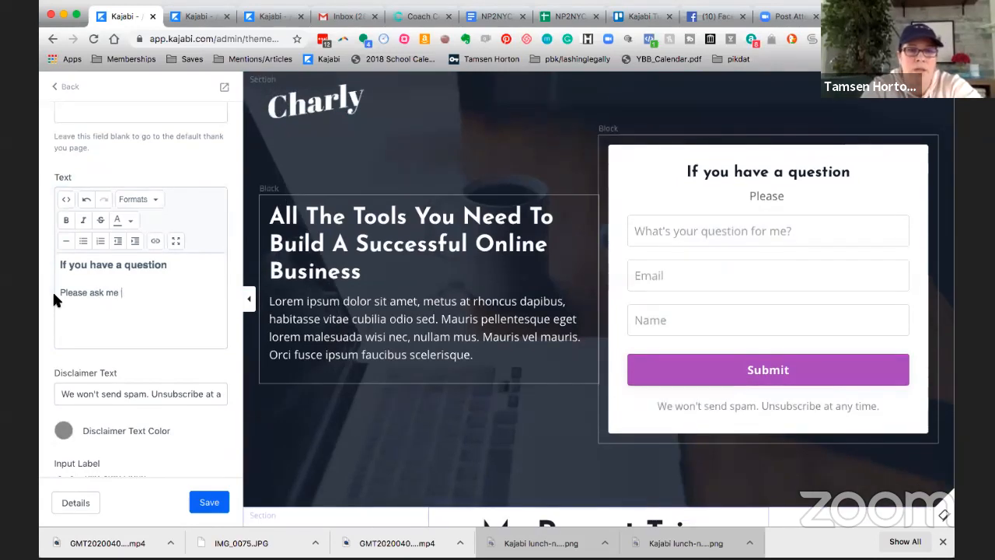
text(here and I'll a)
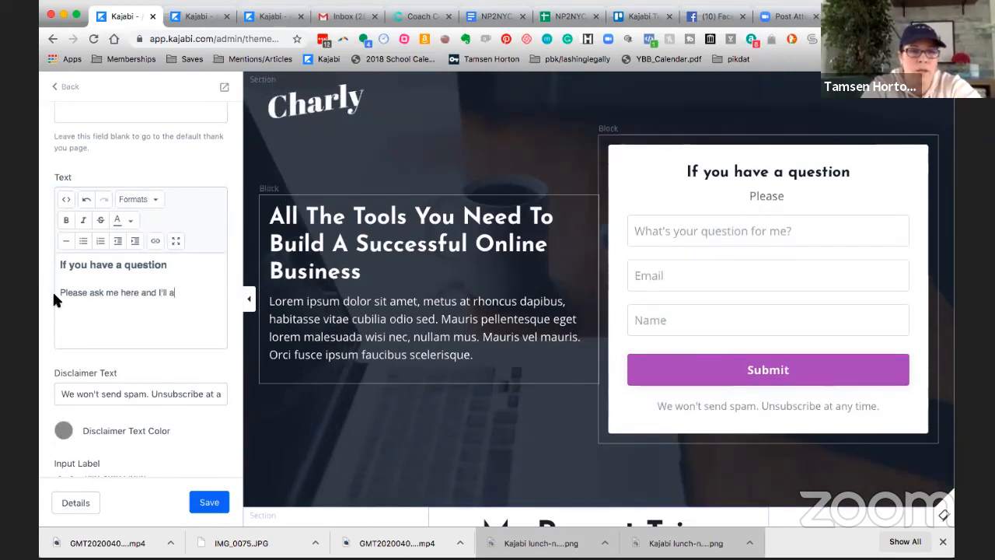
text(nswer as soon as possible.)
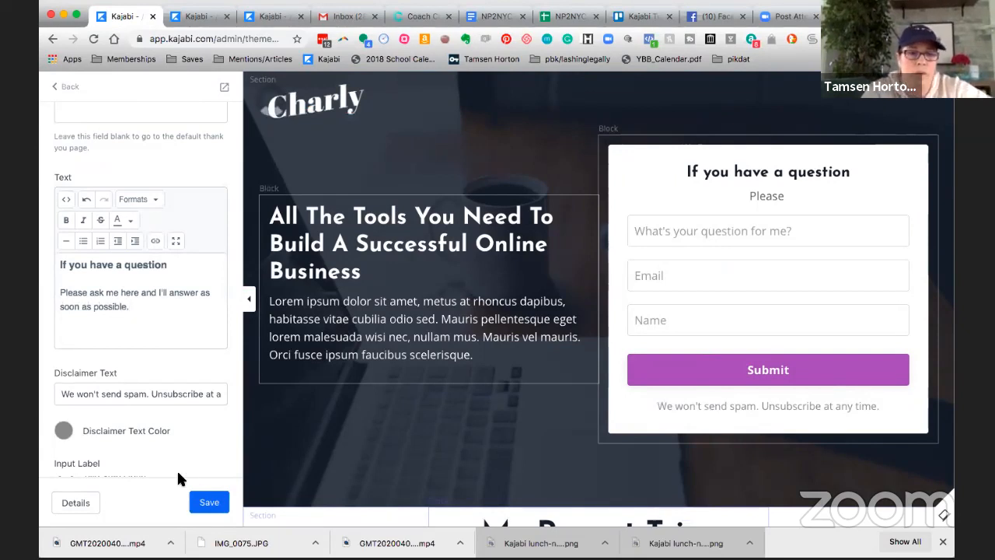
click(206, 502)
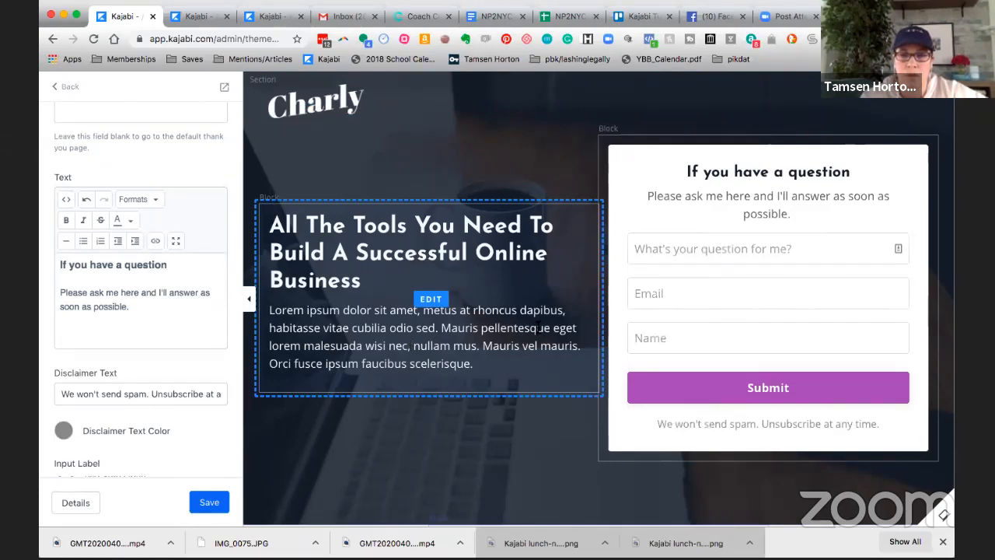
scroll(537, 328, up, 2)
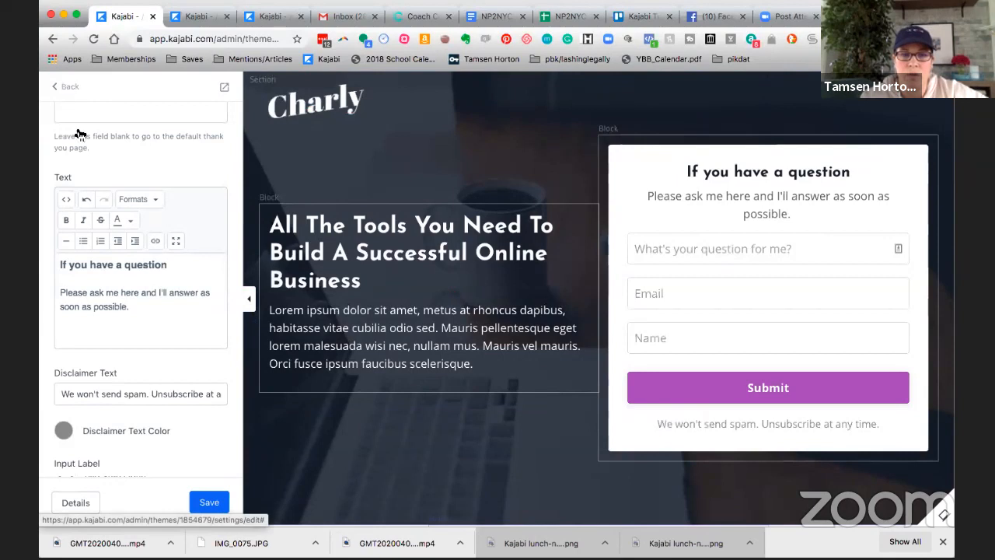
click(209, 502)
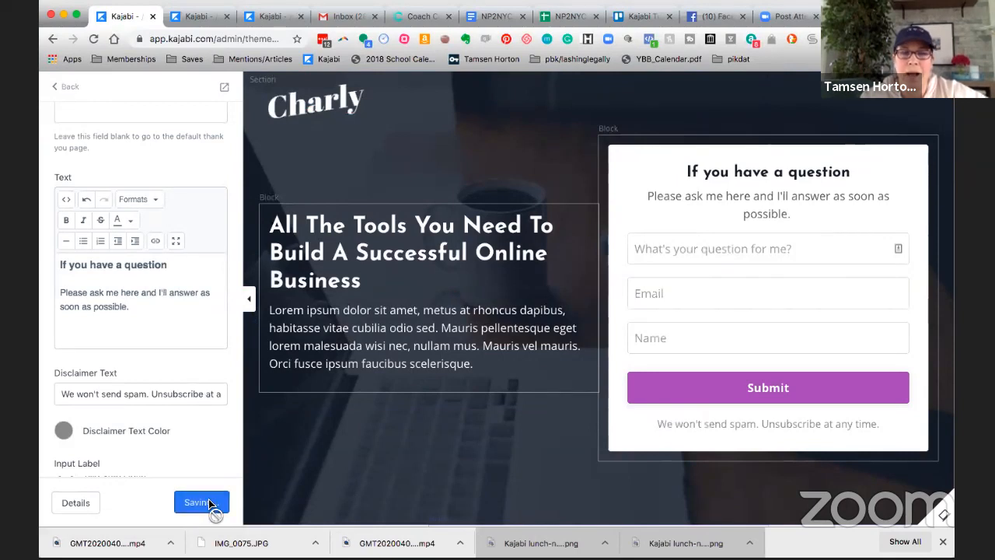
Step: Return to the page's section list, search the available sections for "fa" and add an FAQ Grid section
click(66, 90)
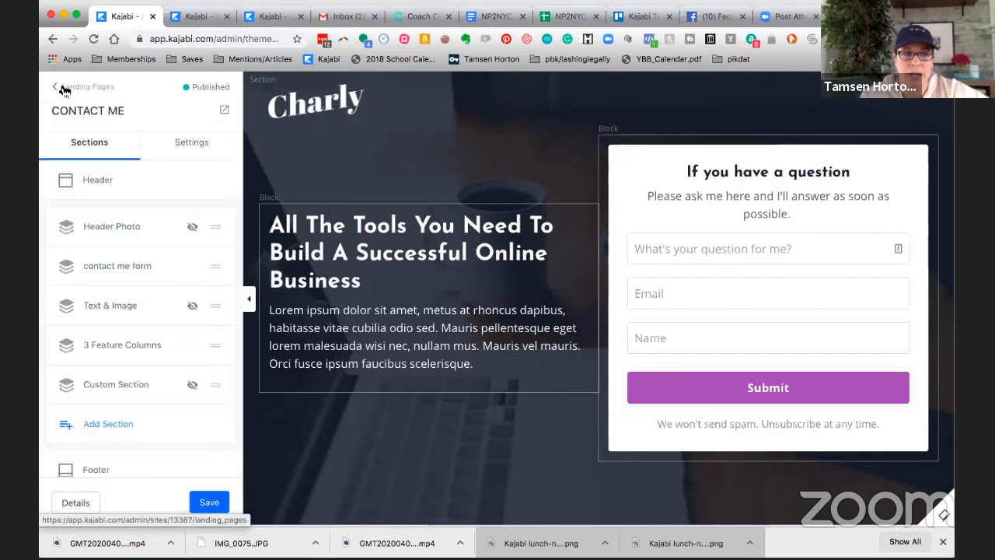
scroll(112, 357, down, 1)
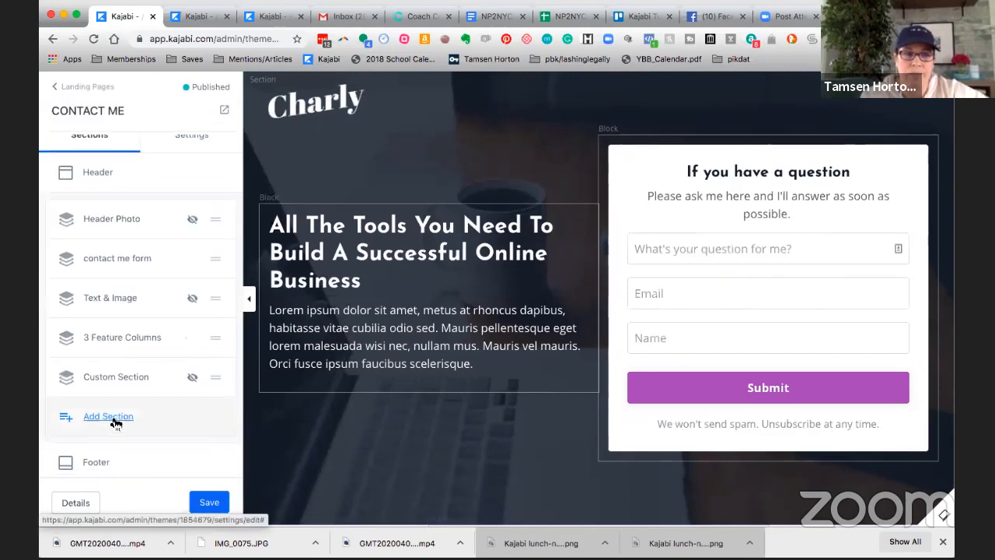
scroll(116, 422, down, 2)
click(110, 411)
click(85, 119)
text(f)
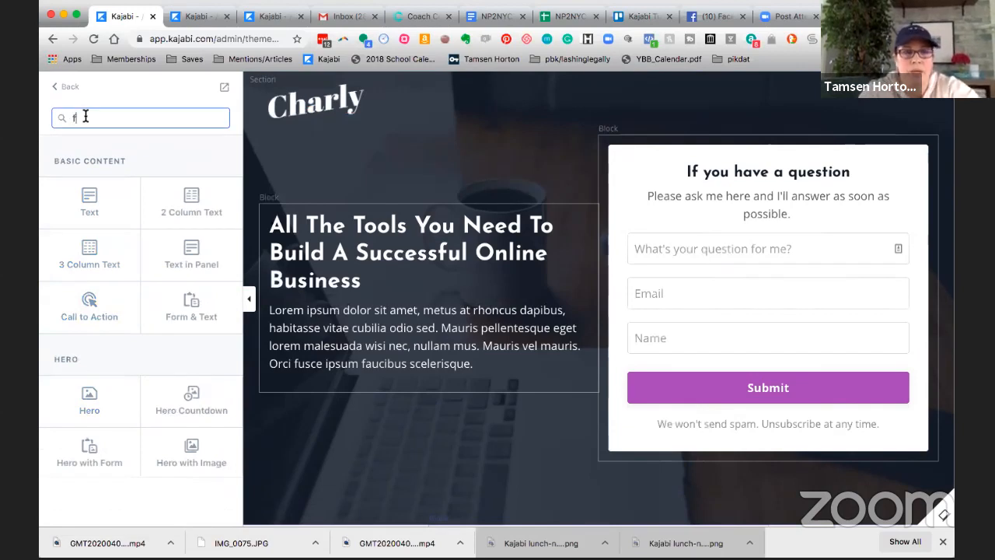
text(a)
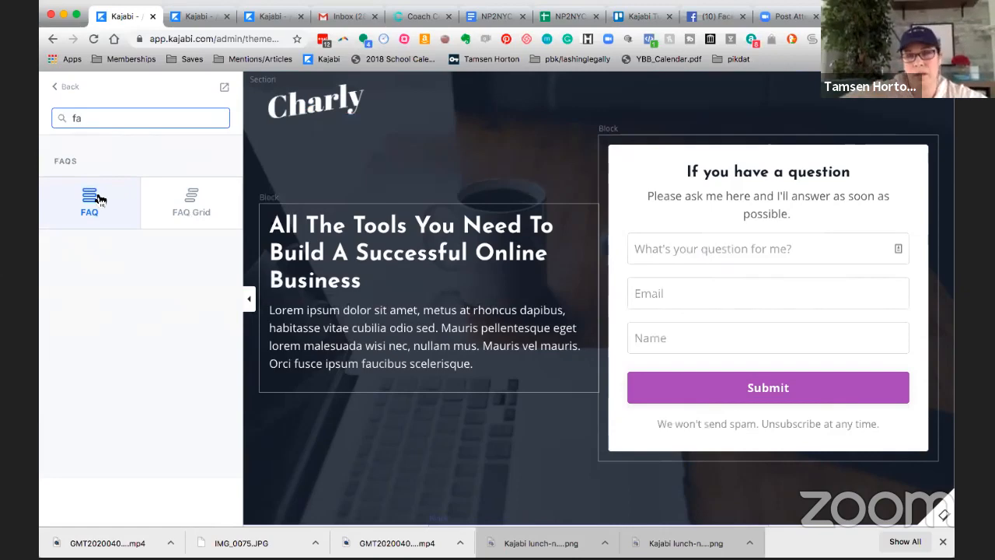
click(194, 199)
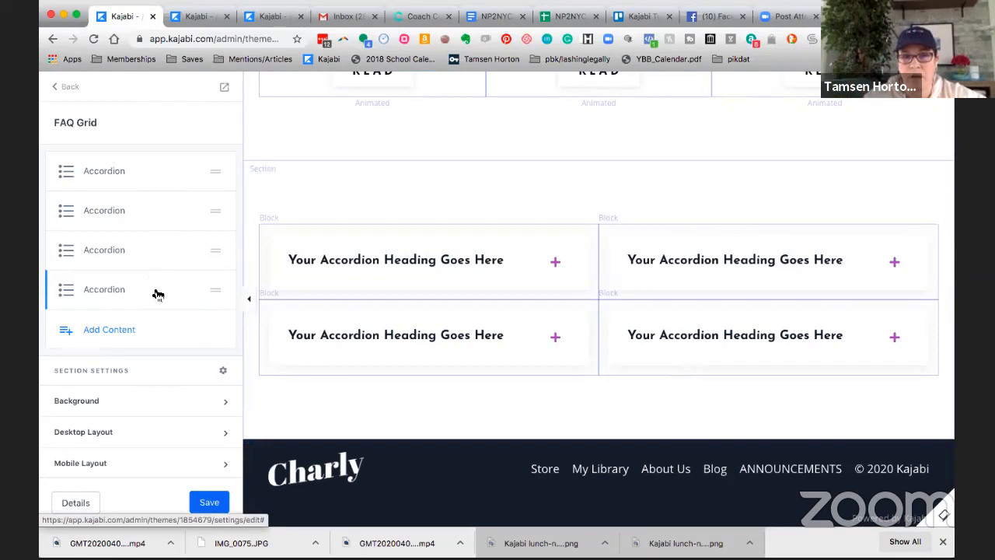
Step: Set the heading of the FAQ grid's first accordion to "FAQ 1" and save the page
click(549, 266)
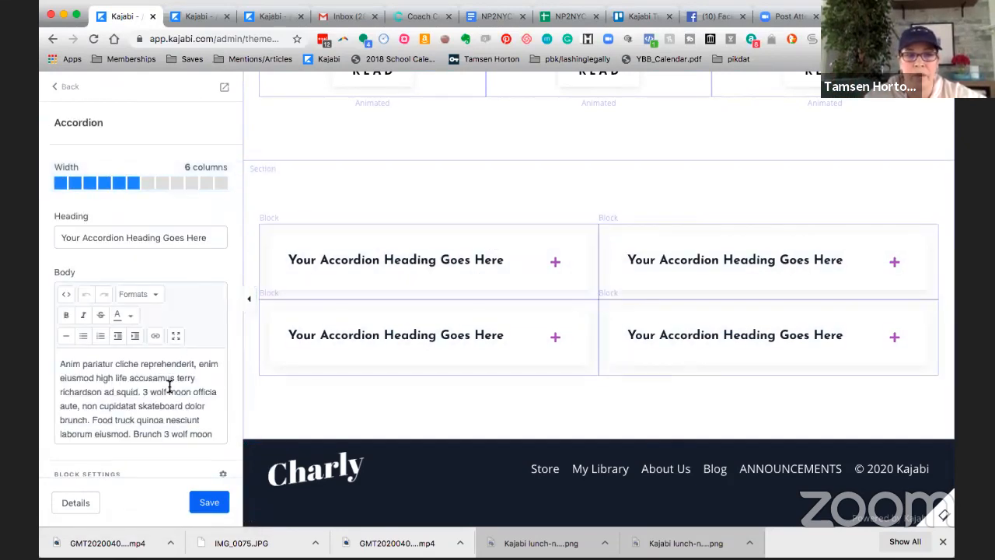
scroll(159, 237, down, 1)
triple_click(161, 224)
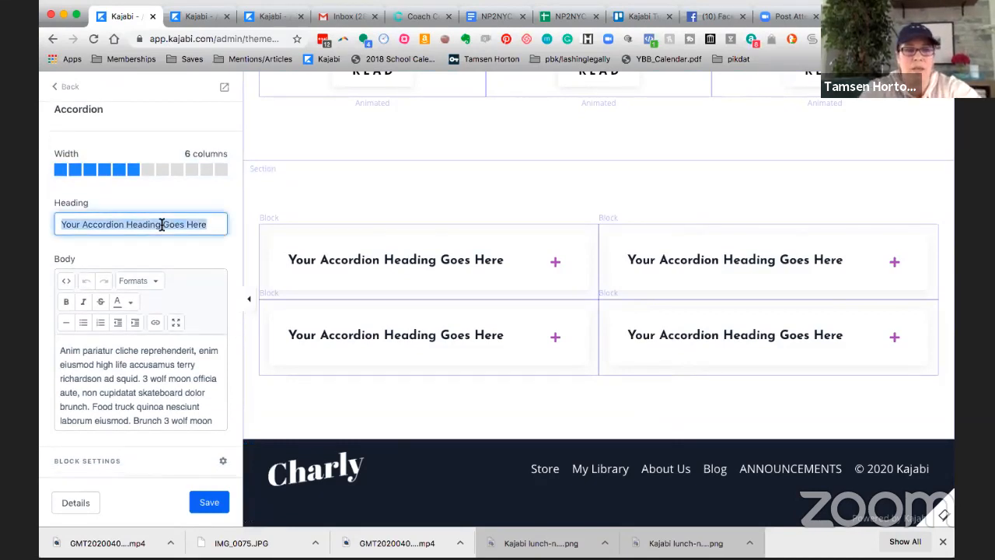
text(FAQ 1)
click(211, 504)
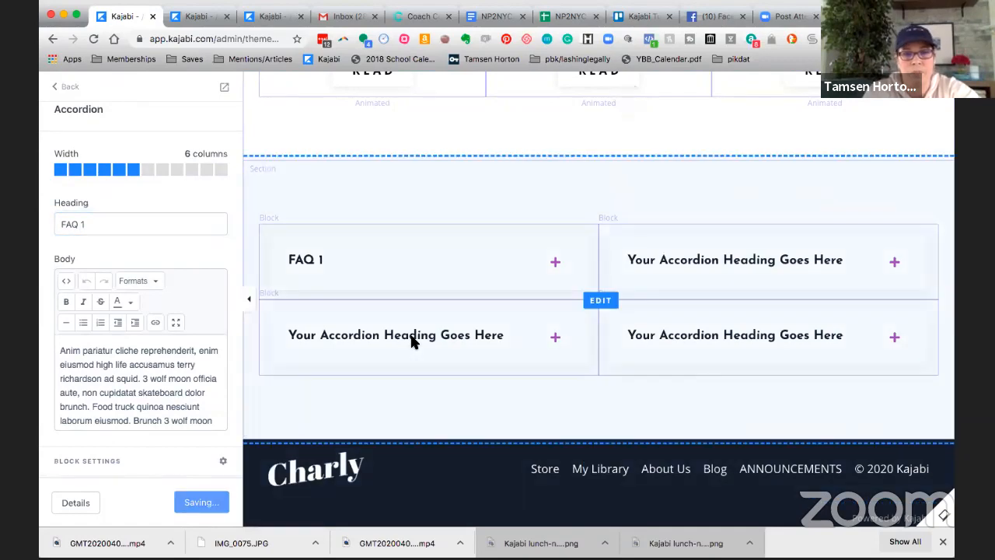
Step: Set the heading of the accordion directly below FAQ 1 to "FAQ 2" and save the page
click(397, 343)
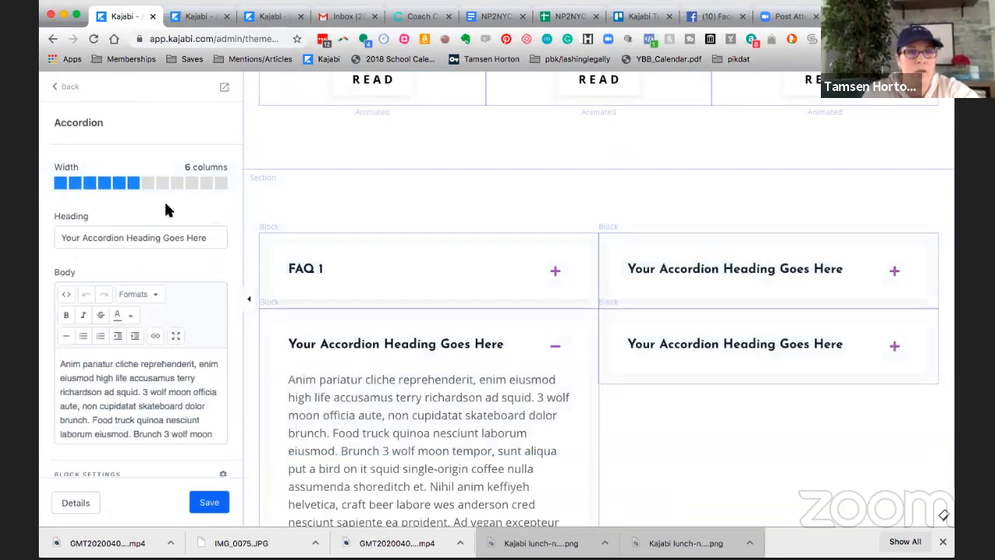
triple_click(172, 237)
text(FAQ 2)
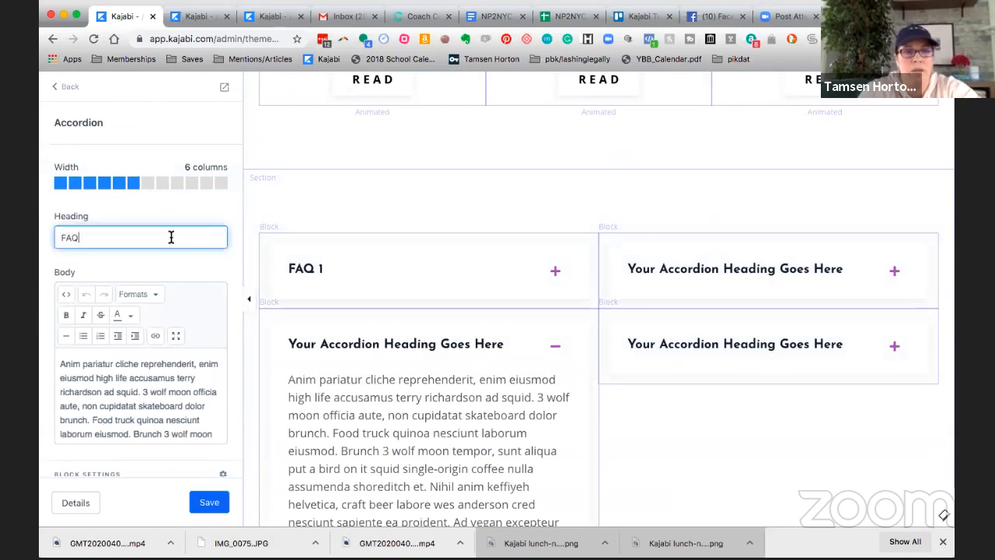
click(208, 502)
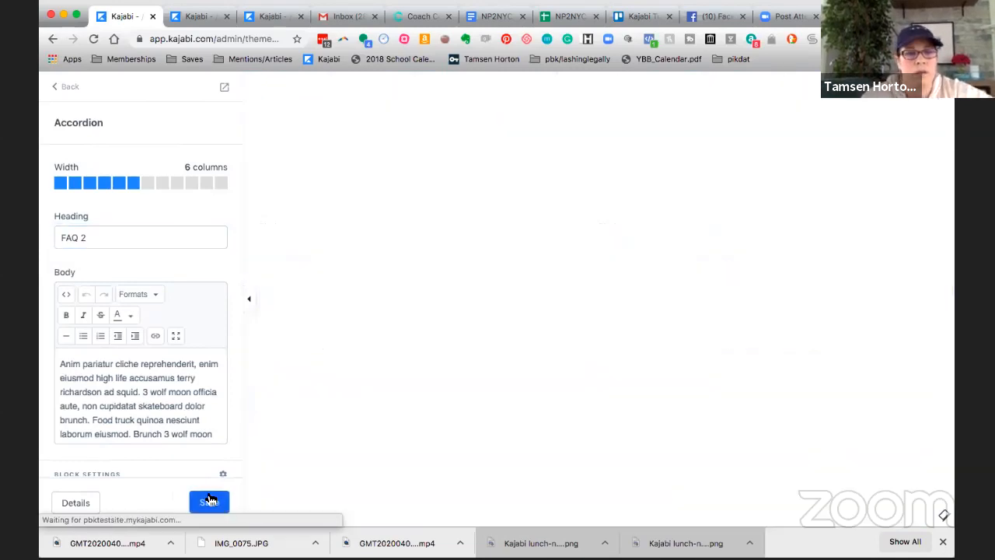
Step: Return to the section list, move the FAQ Grid section above the contact me form section and save the page
click(70, 87)
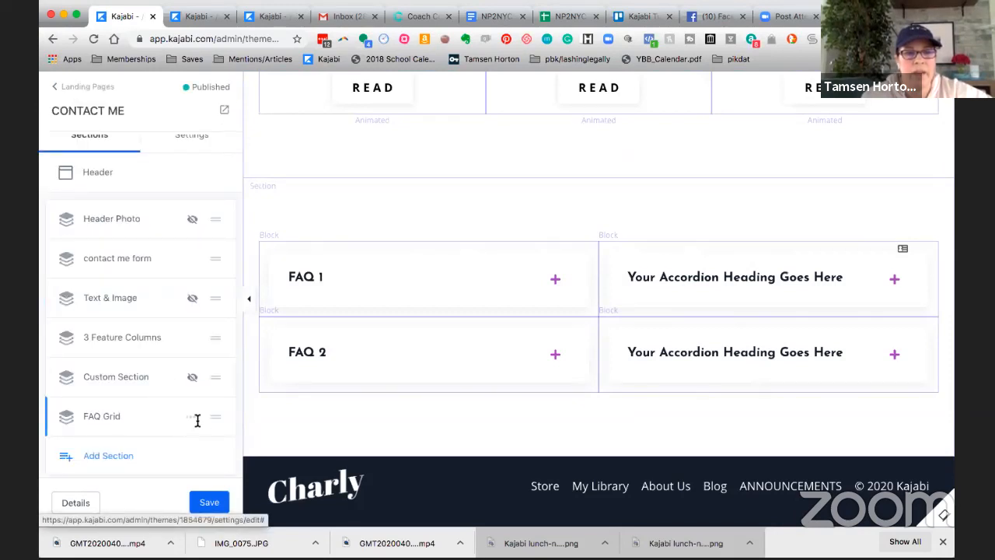
drag(221, 420, 218, 301)
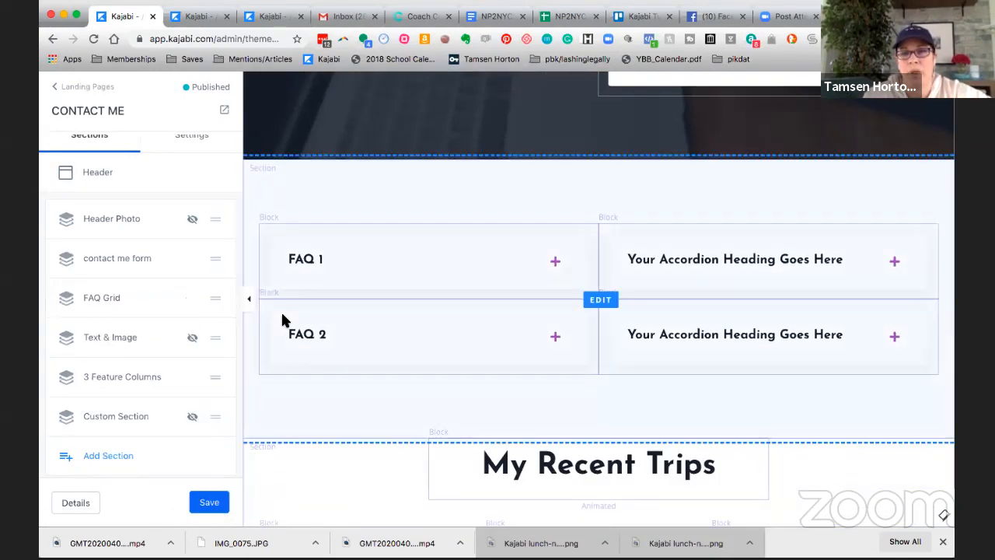
drag(219, 303, 217, 259)
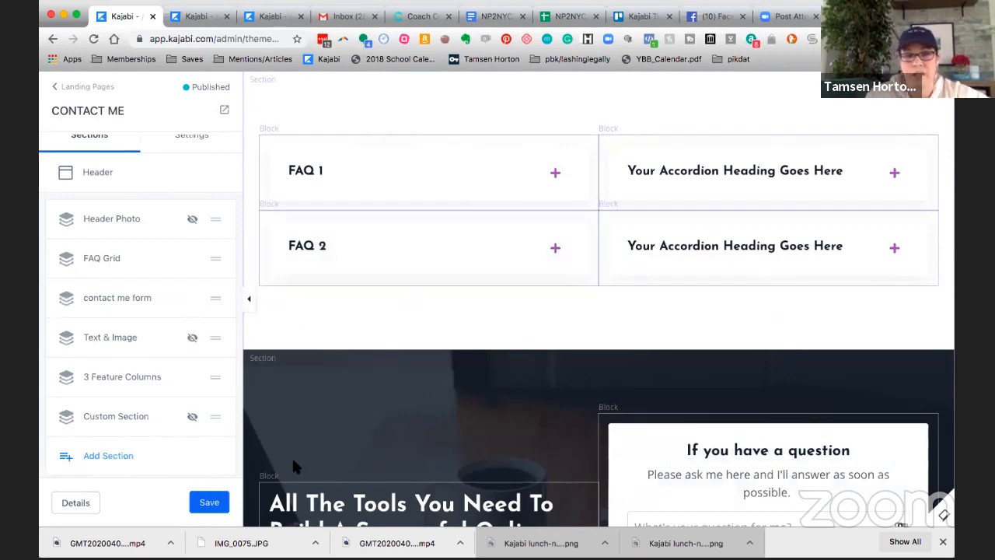
click(207, 502)
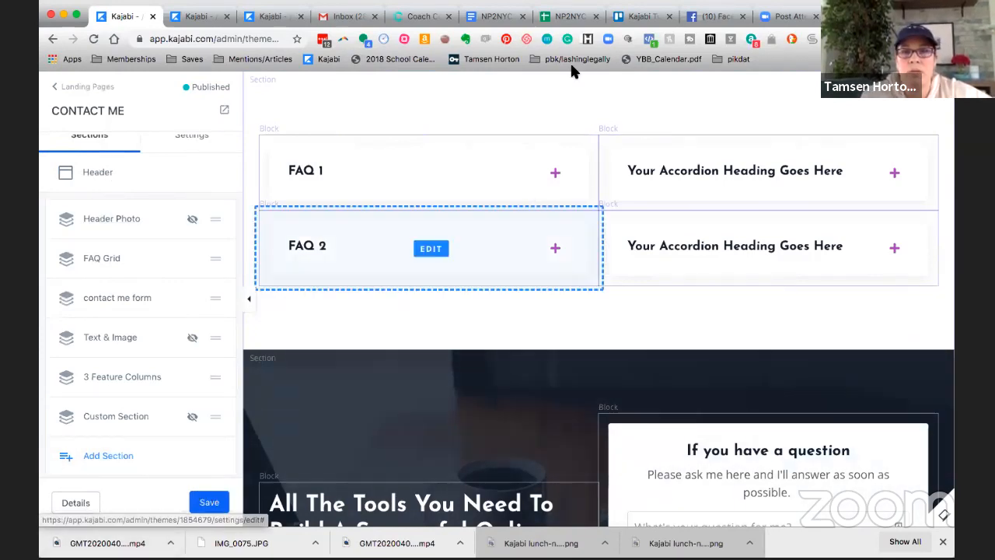
Step: Switch to the Trello checklist and mark "Do you have a template page?" and "No, I don't" as complete
click(636, 16)
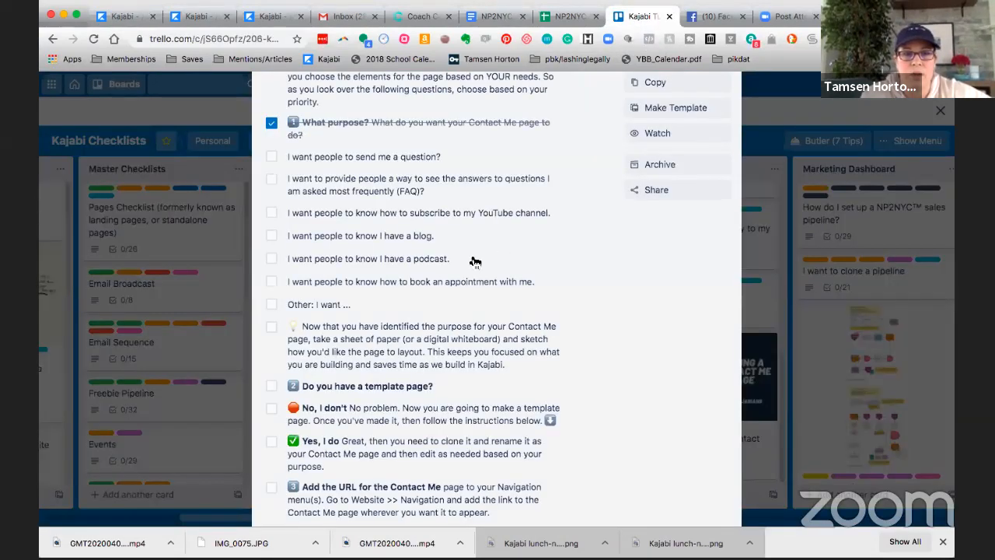
scroll(360, 289, down, 3)
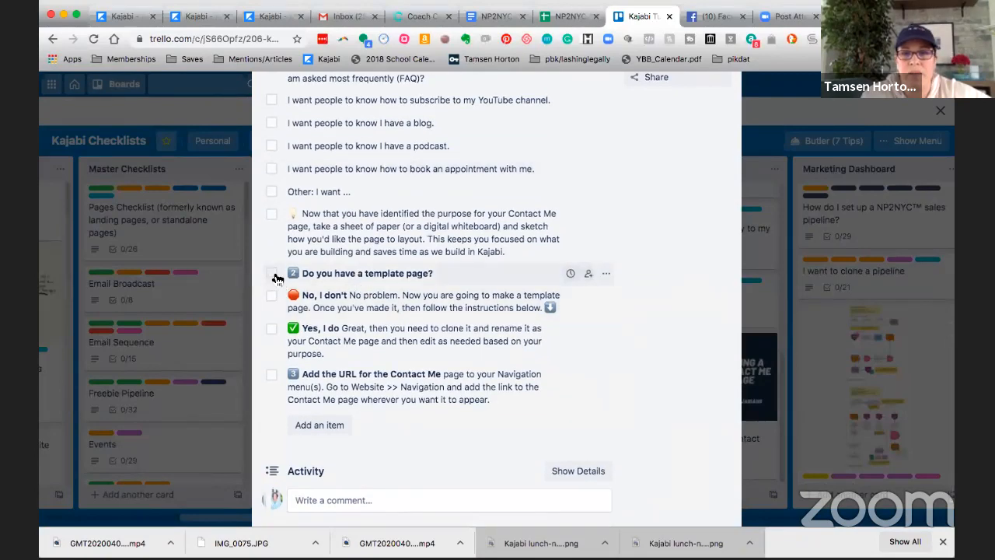
scroll(430, 253, up, 2)
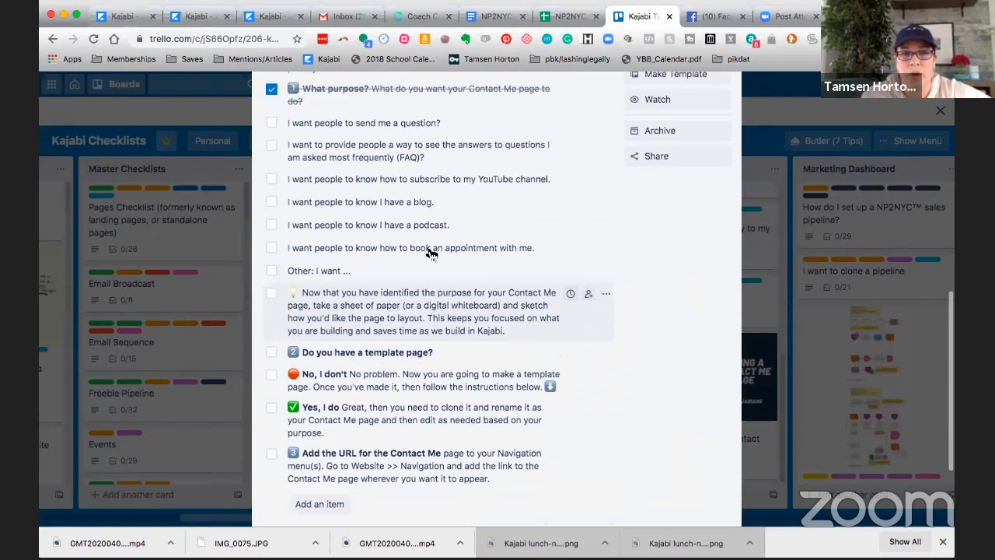
scroll(430, 253, down, 2)
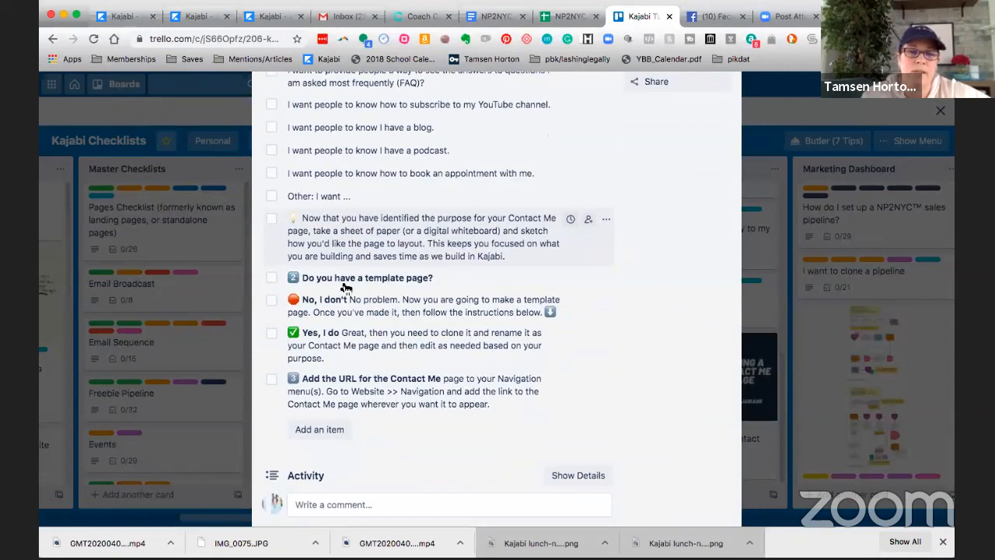
click(272, 280)
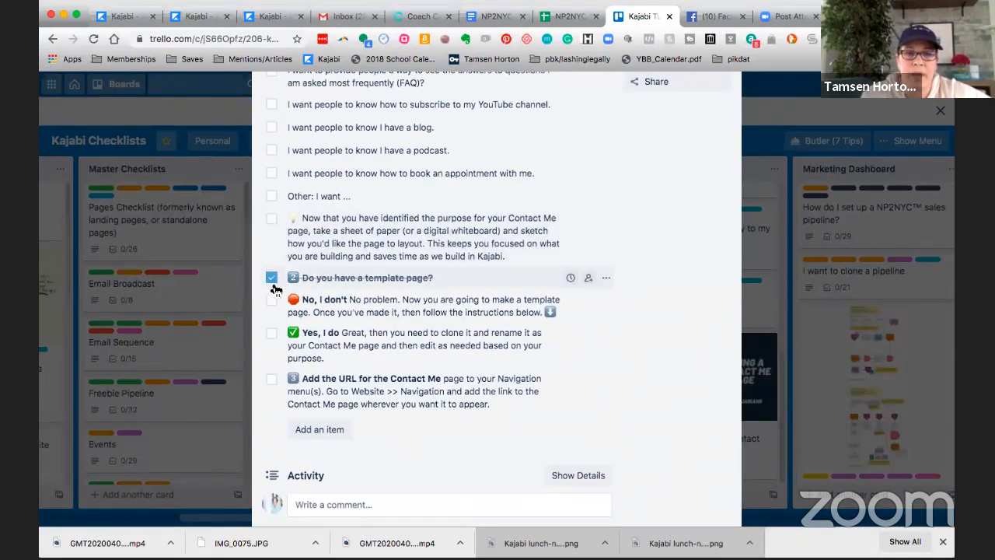
click(272, 303)
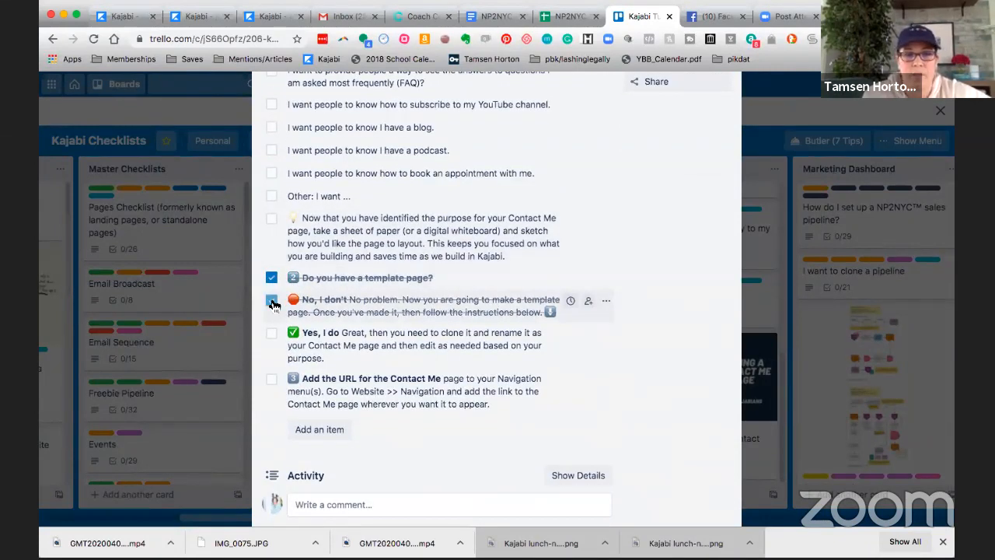
scroll(351, 318, down, 1)
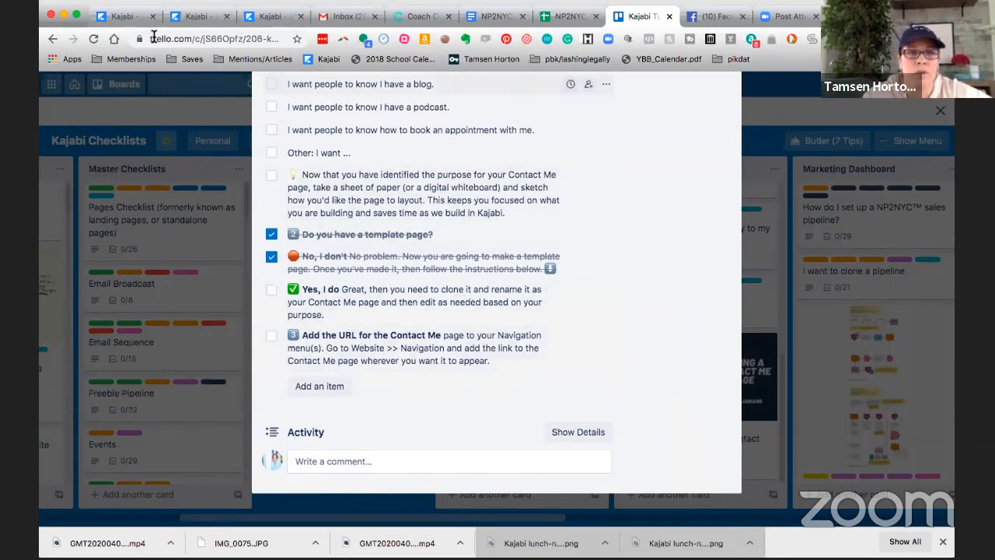
Step: Switch back to the Kajabi page editor, open the CONTACT ME page's details and copy its URL
click(126, 16)
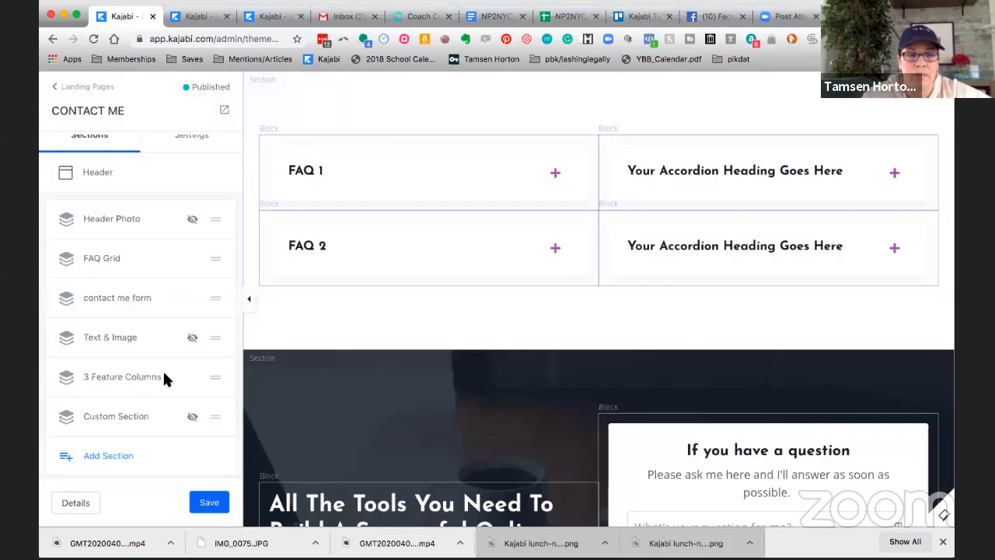
scroll(93, 488, down, 1)
click(78, 503)
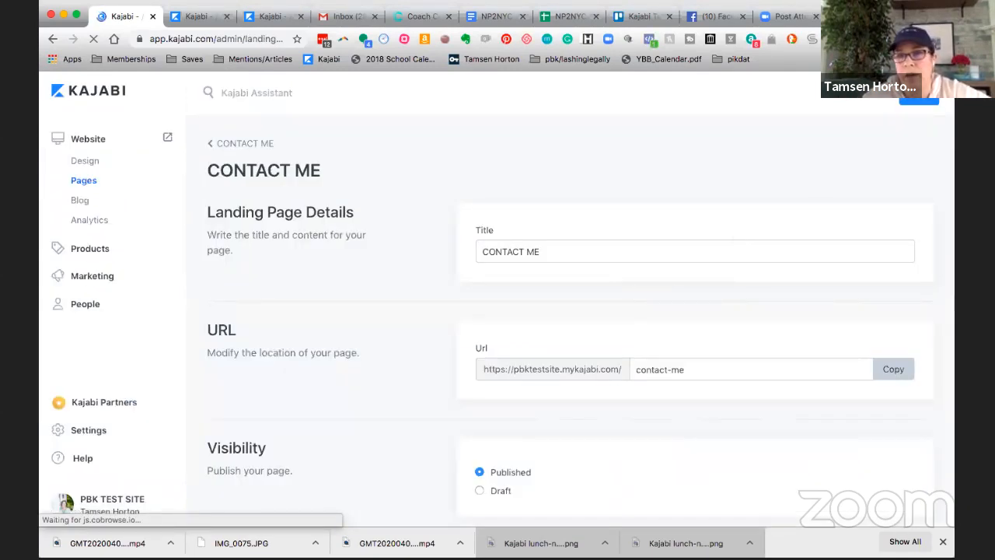
click(892, 371)
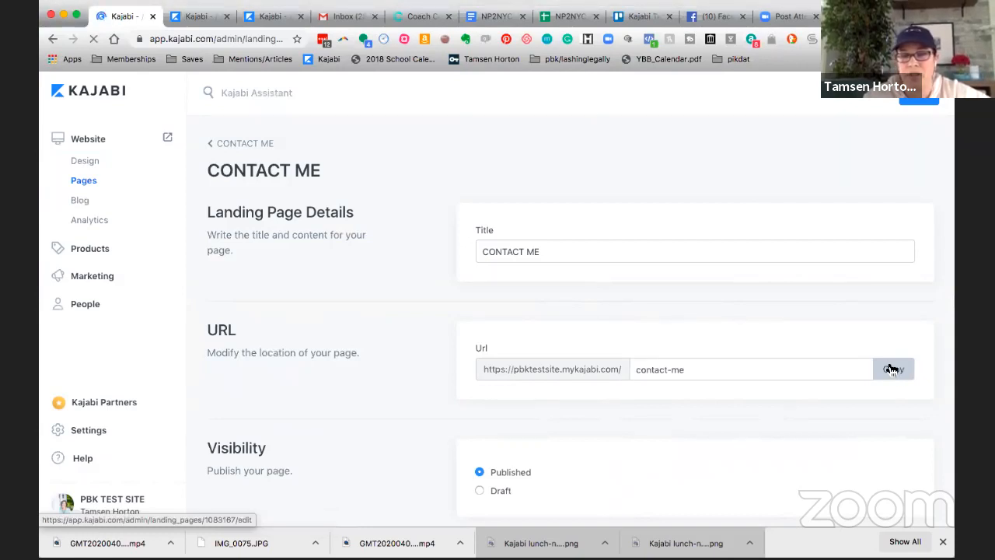
click(892, 370)
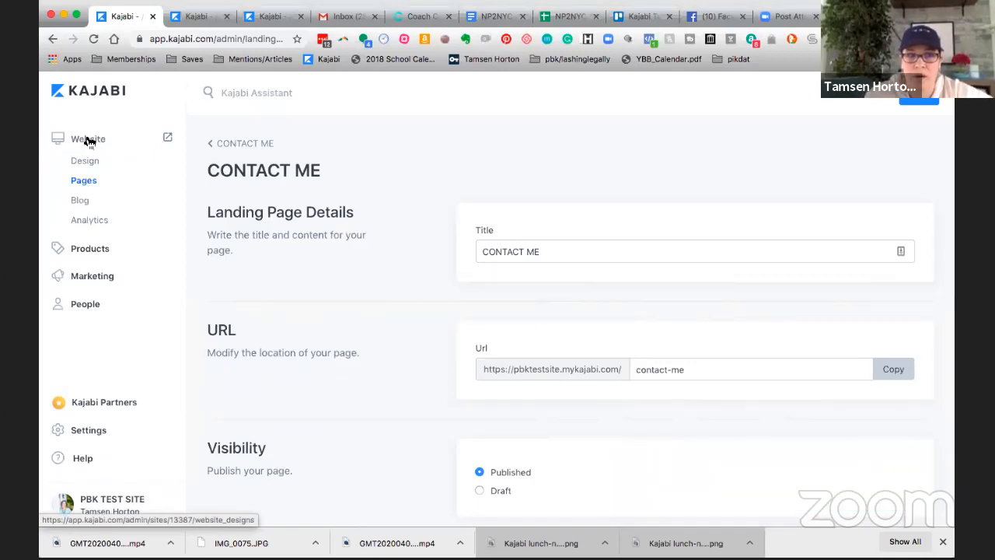
Step: Open the website's navigation menus and start a new item of type Link in the Main Menu
click(89, 141)
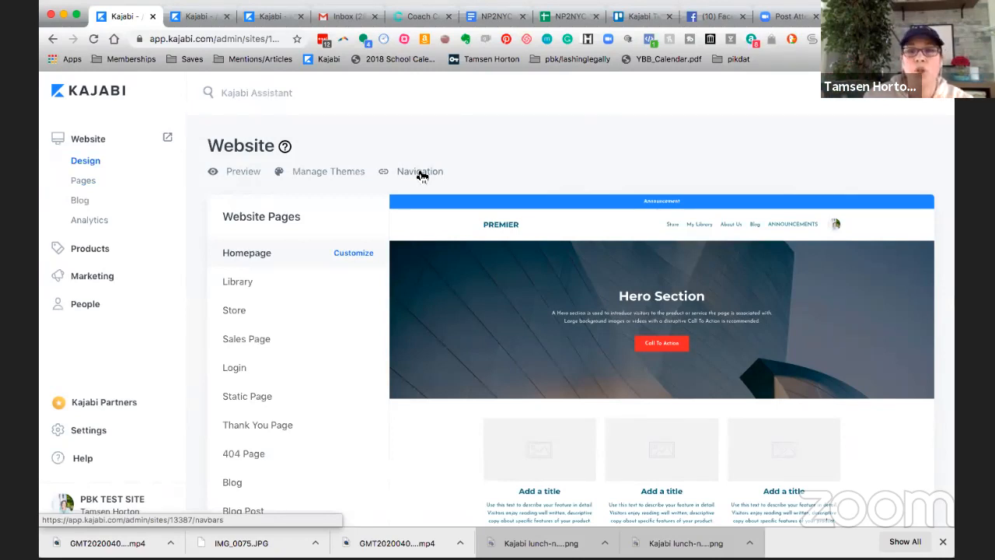
click(420, 173)
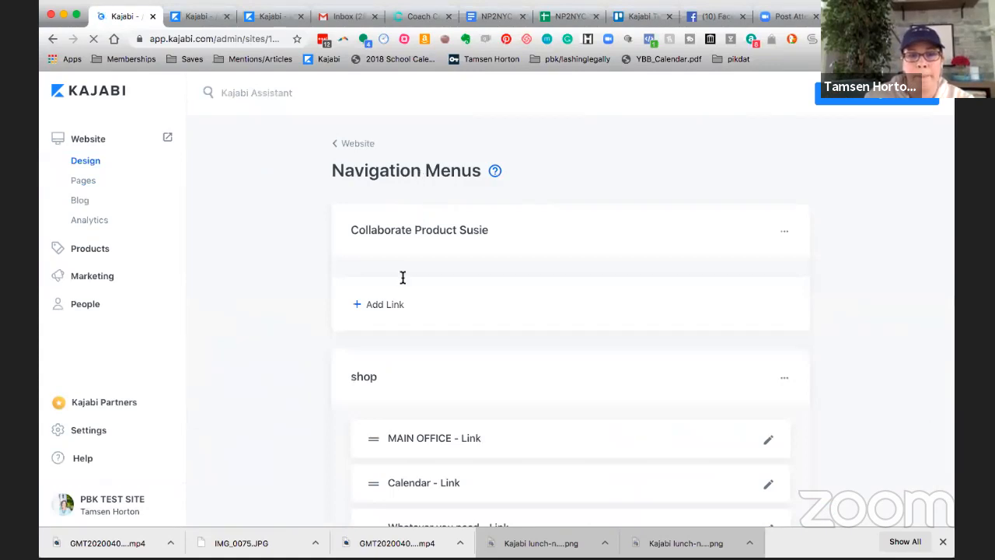
scroll(403, 276, down, 5)
scroll(402, 281, down, 10)
scroll(402, 281, down, 10)
scroll(402, 280, down, 8)
scroll(402, 282, down, 8)
scroll(402, 280, down, 4)
scroll(402, 268, down, 2)
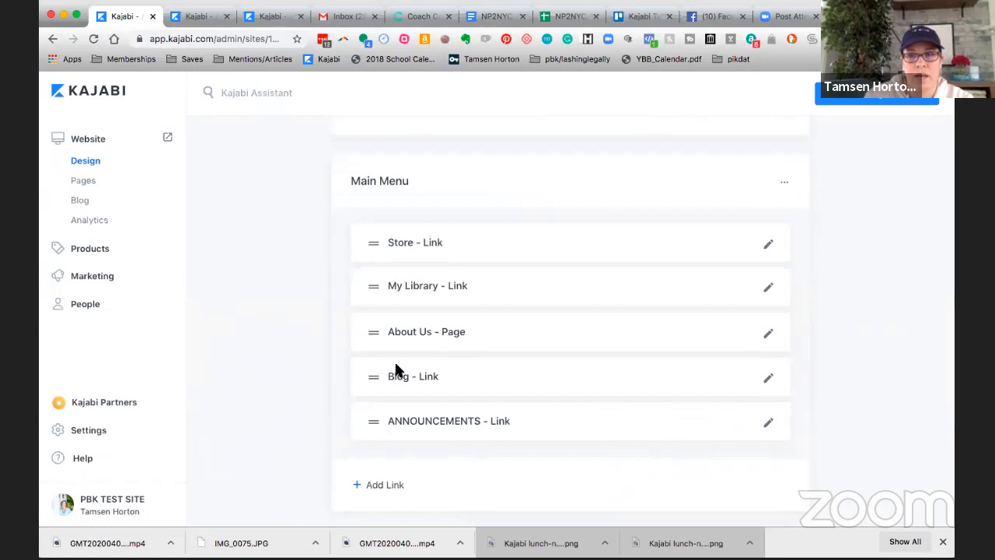
click(385, 484)
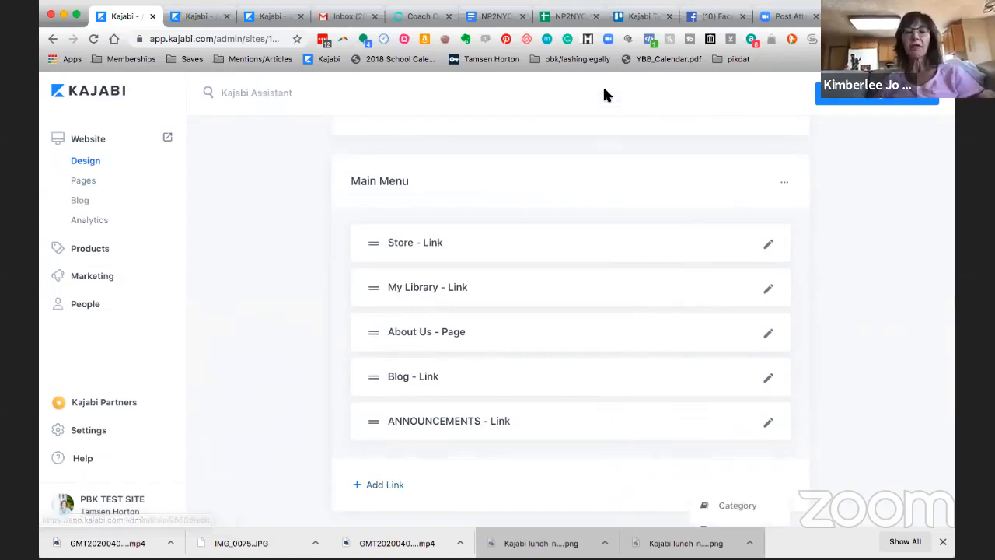
click(599, 70)
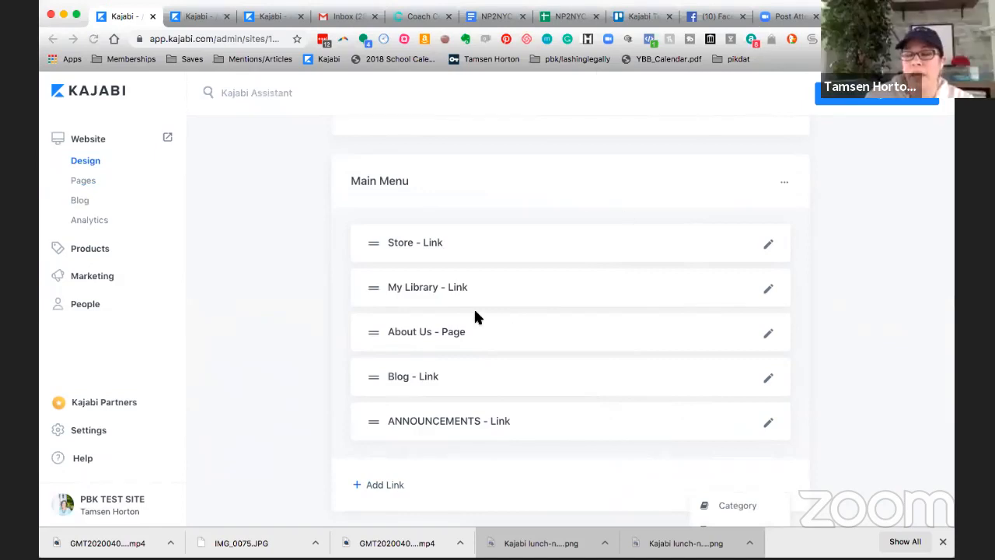
scroll(475, 312, down, 3)
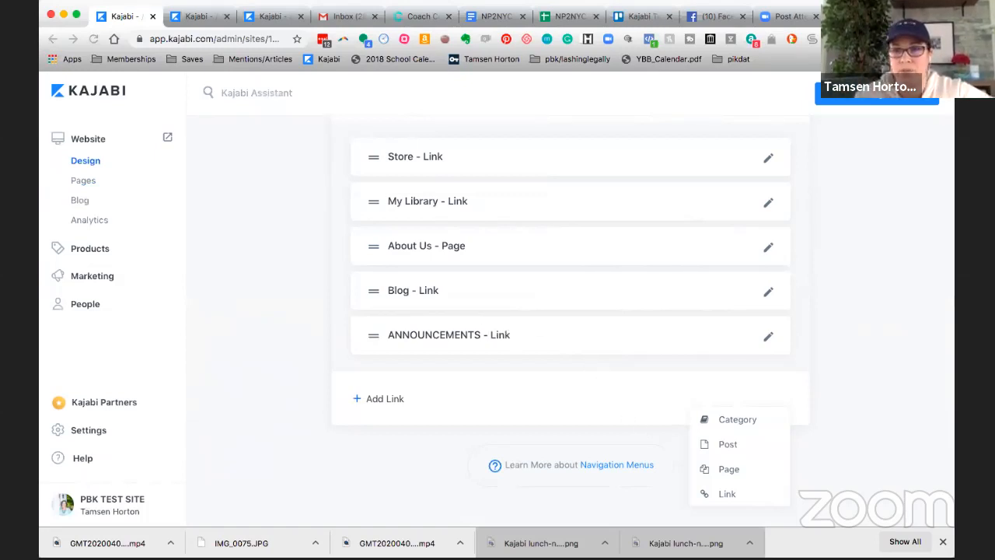
click(727, 495)
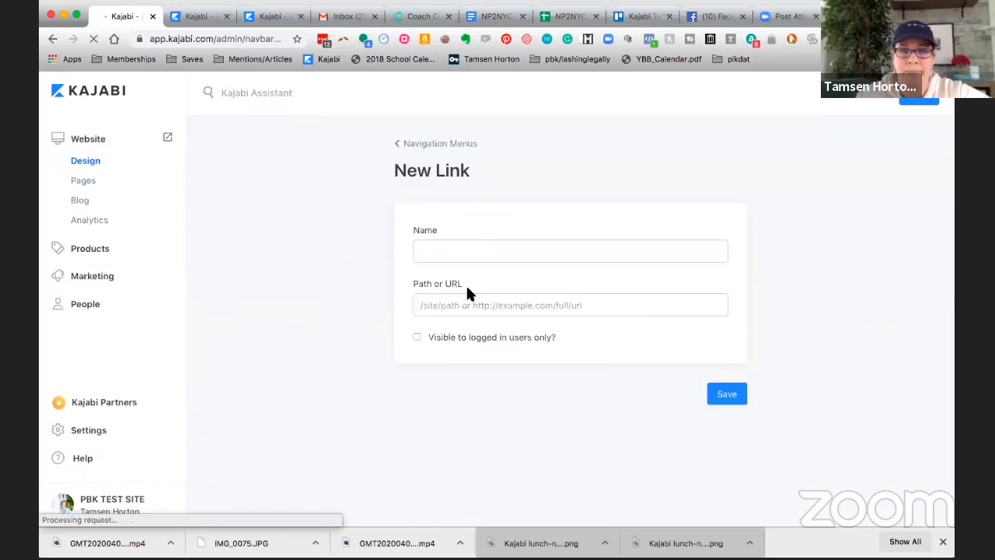
Step: Name the new menu link "CONTACT ME", paste the copied page URL as its path and save it
click(433, 248)
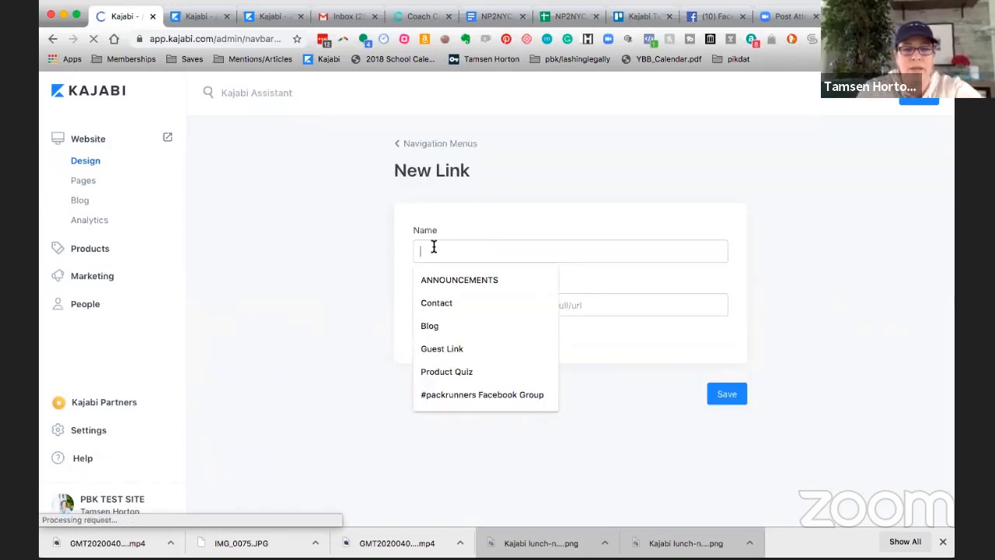
text(CONTA)
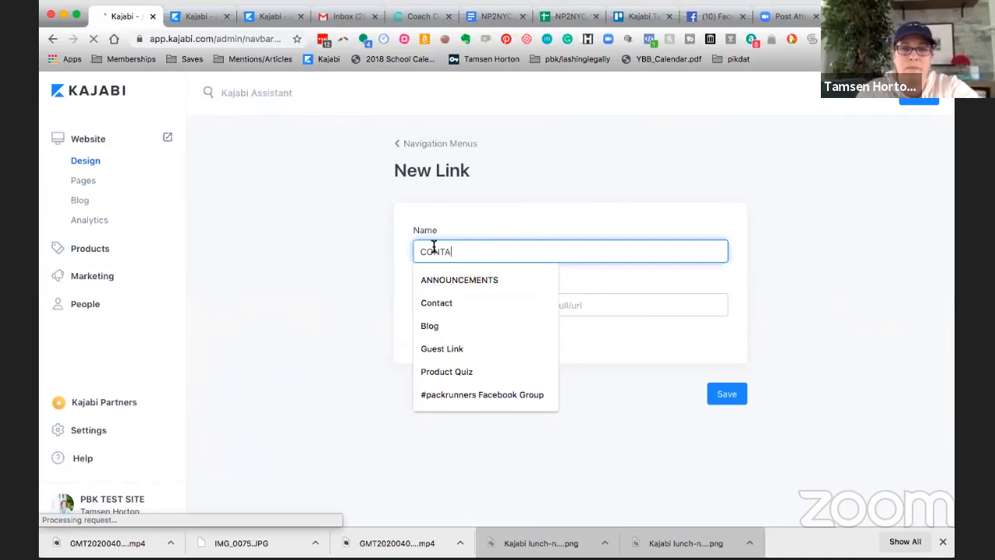
text(CT ME)
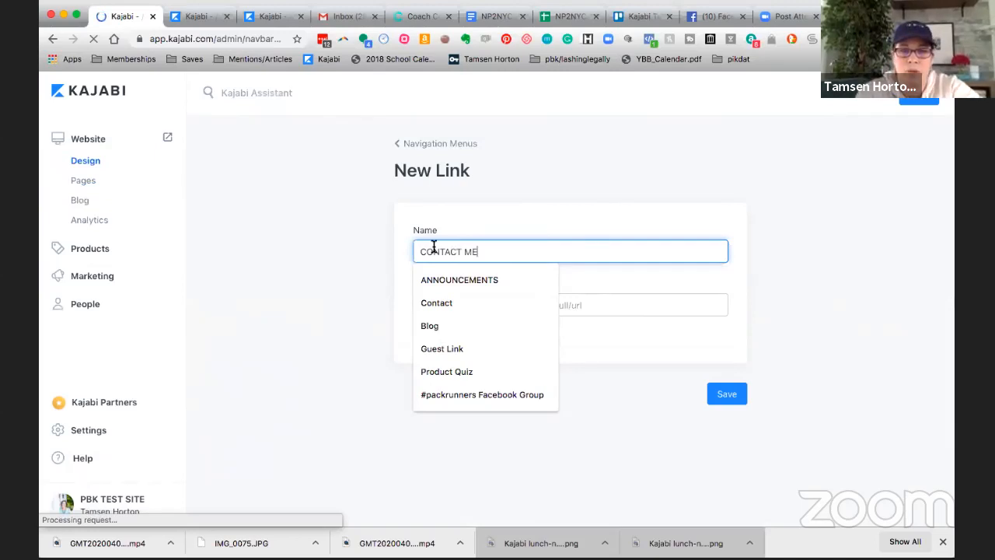
click(578, 306)
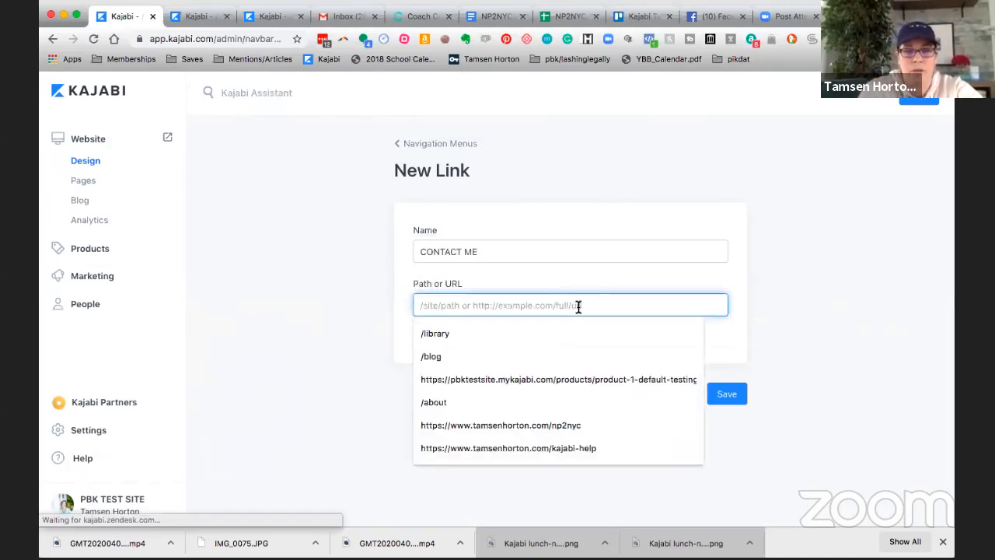
key(ctrl+v)
click(727, 394)
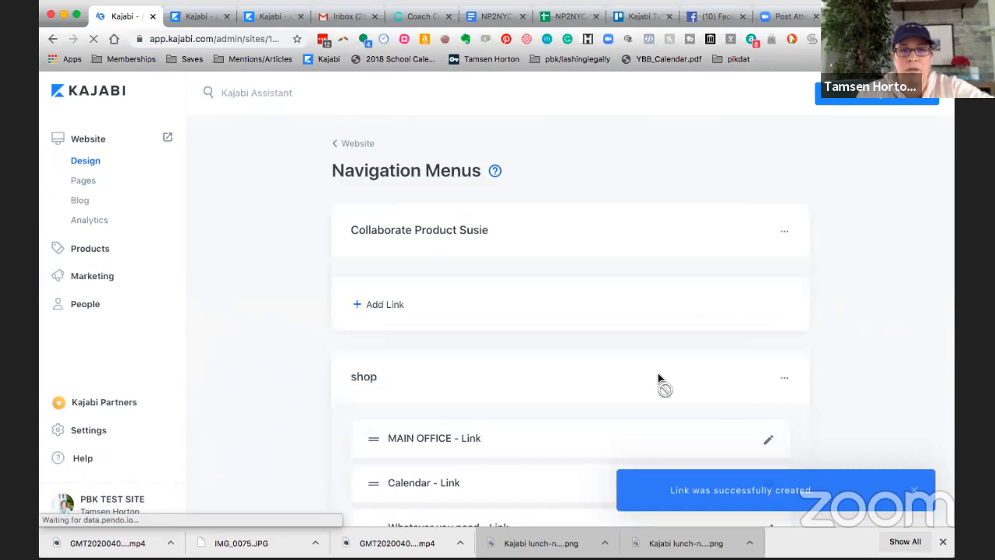
Step: Move the CONTACT ME link in the Main Menu to directly below Store
scroll(657, 378, down, 3)
scroll(657, 378, down, 10)
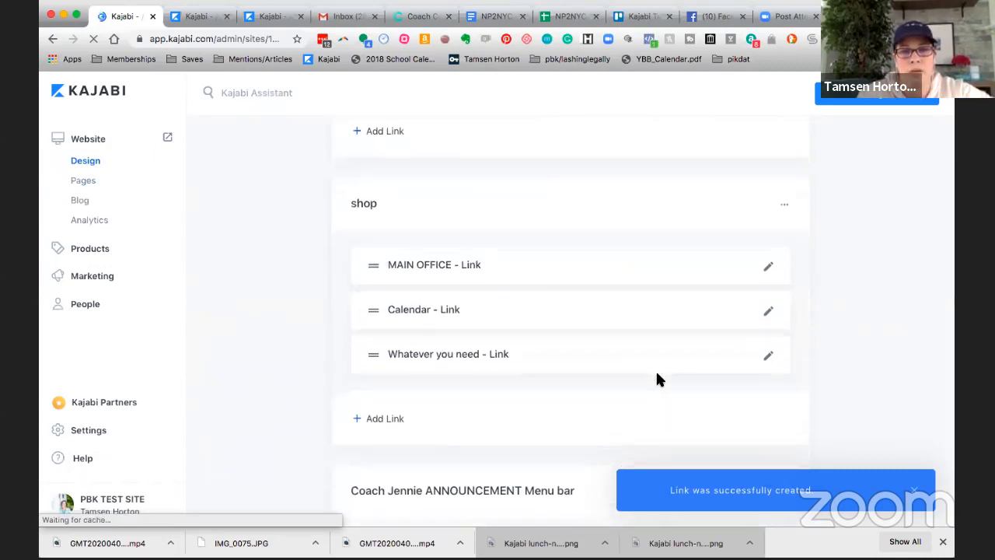
scroll(658, 378, down, 10)
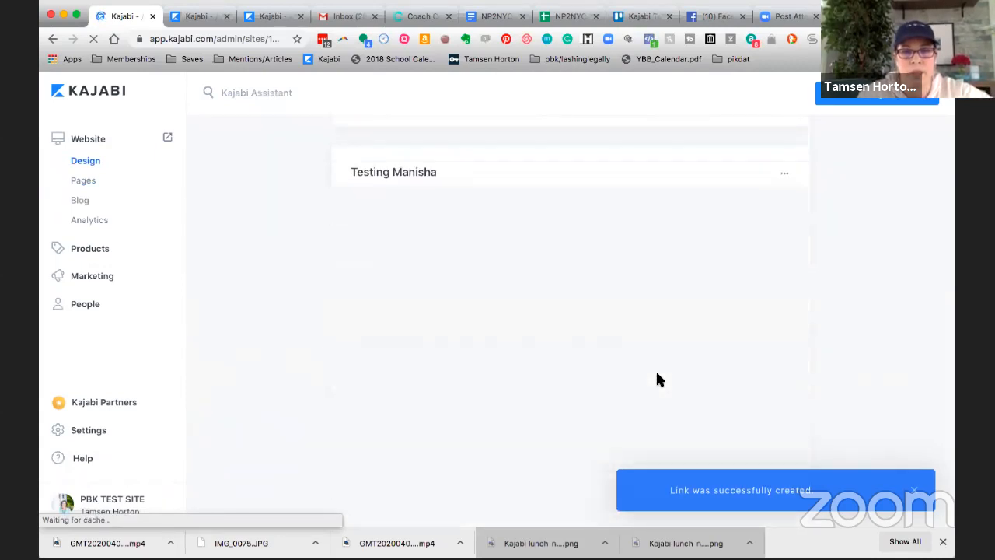
scroll(657, 380, down, 10)
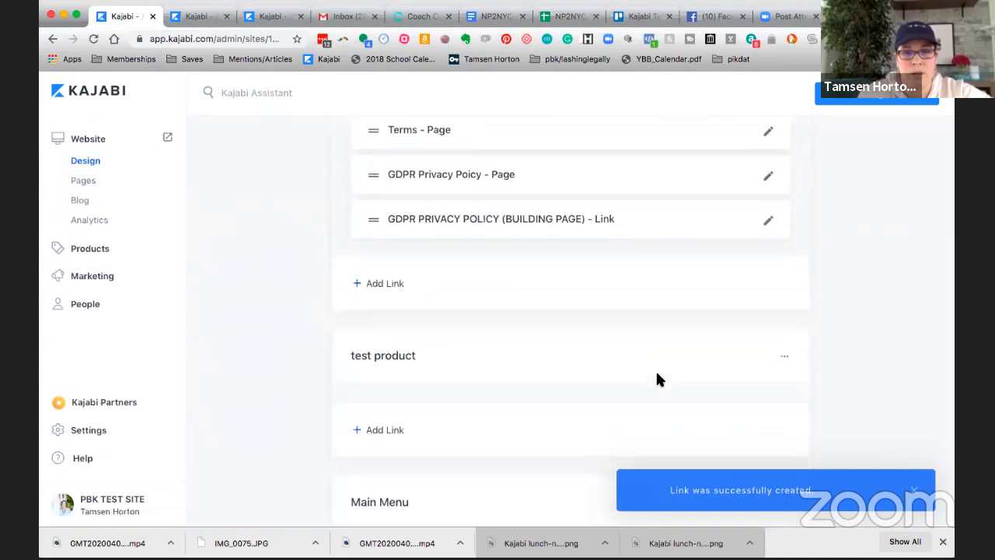
scroll(660, 379, down, 1)
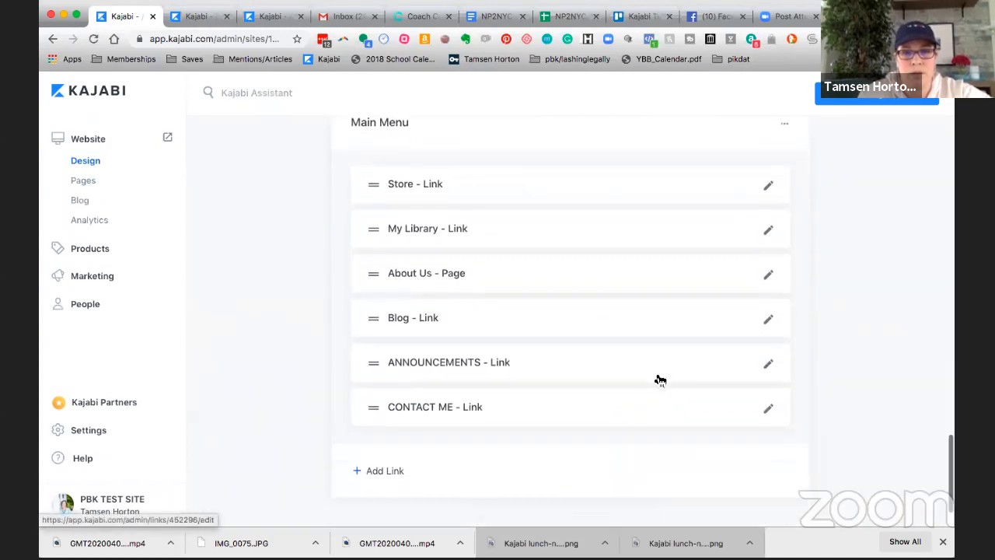
drag(374, 409, 362, 232)
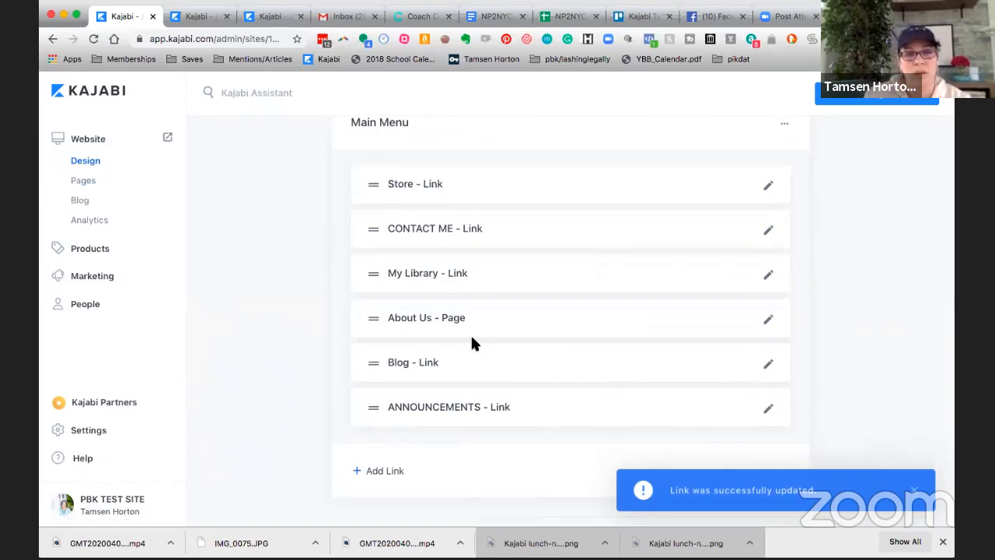
scroll(472, 342, up, 3)
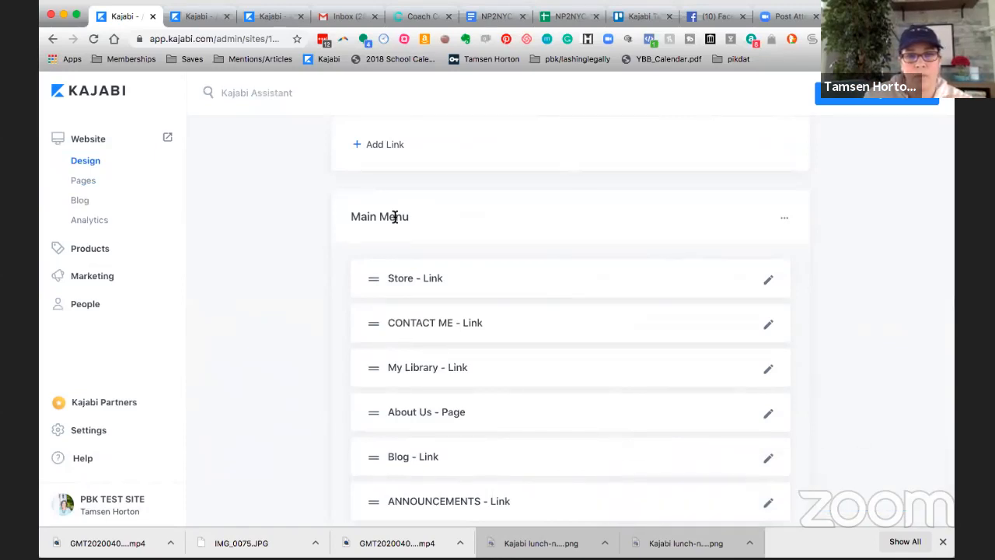
scroll(396, 217, down, 1)
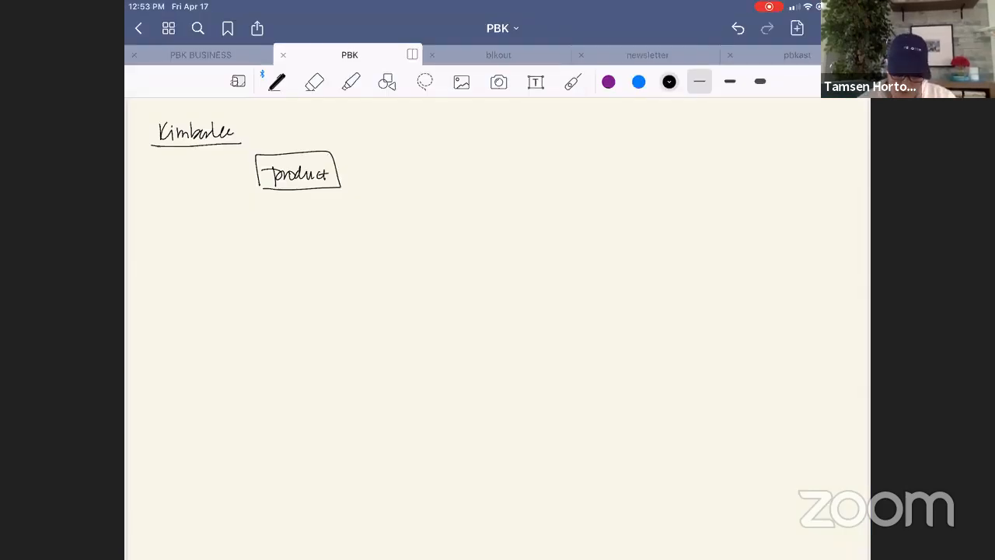
Step: Sketch a page wireframe beside the "product" box: a rectangle with a logo, a header line, a main image box and three stacked sidebar boxes
click(387, 82)
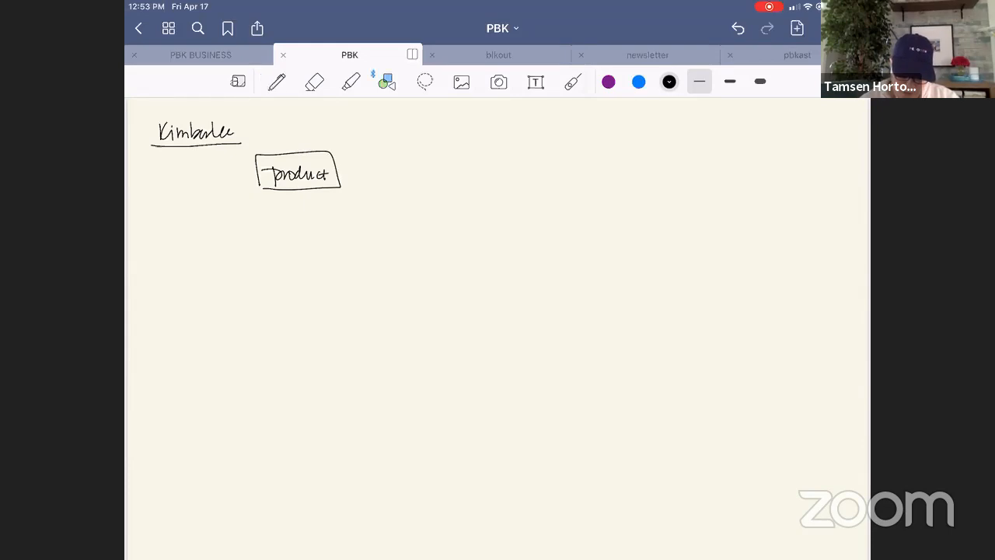
mouse_move(384, 149)
mouse_down()
mouse_move(385, 297)
mouse_move(415, 359)
mouse_move(546, 361)
mouse_move(535, 226)
mouse_move(484, 145)
mouse_move(387, 148)
mouse_up()
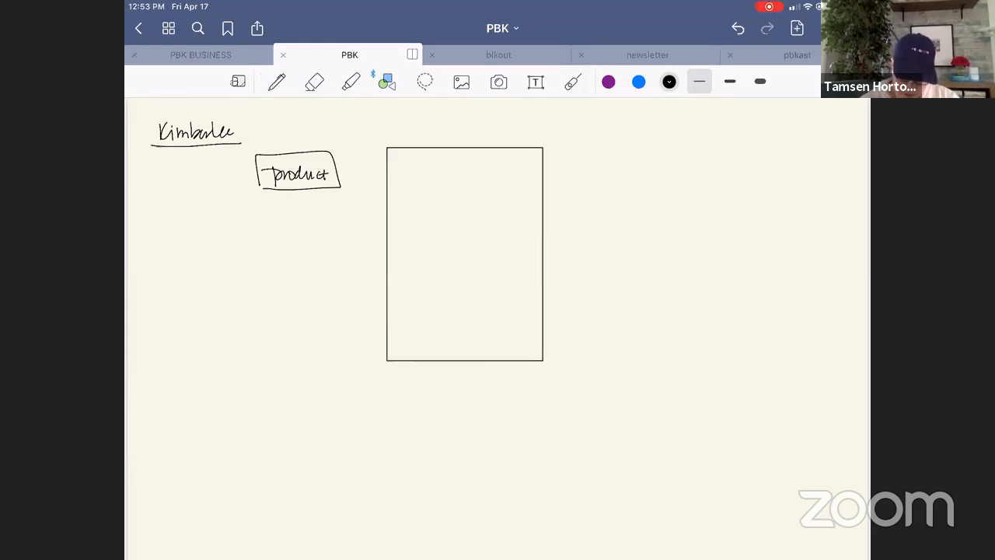
click(277, 82)
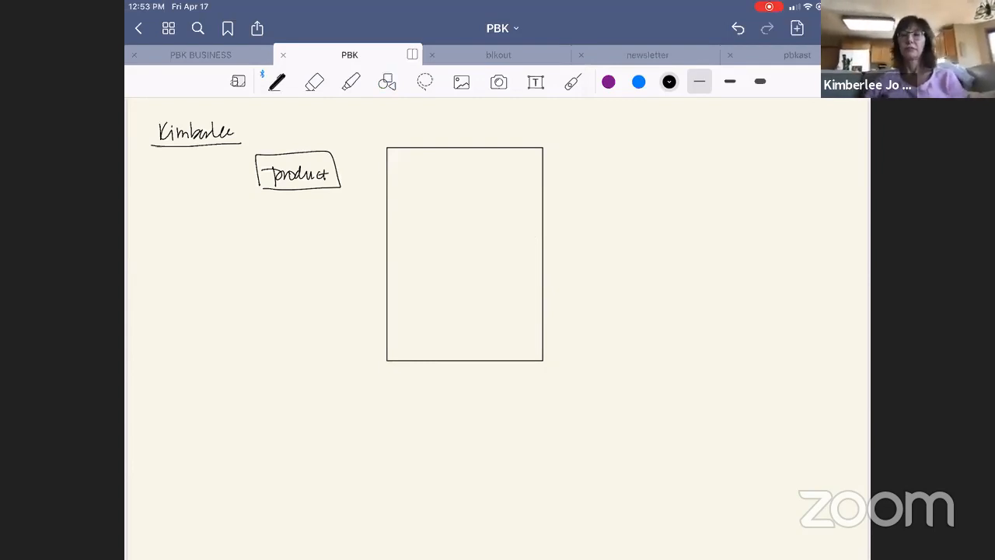
mouse_move(401, 198)
mouse_down()
mouse_move(412, 234)
mouse_move(480, 232)
mouse_move(449, 190)
mouse_move(401, 197)
mouse_move(443, 220)
mouse_up()
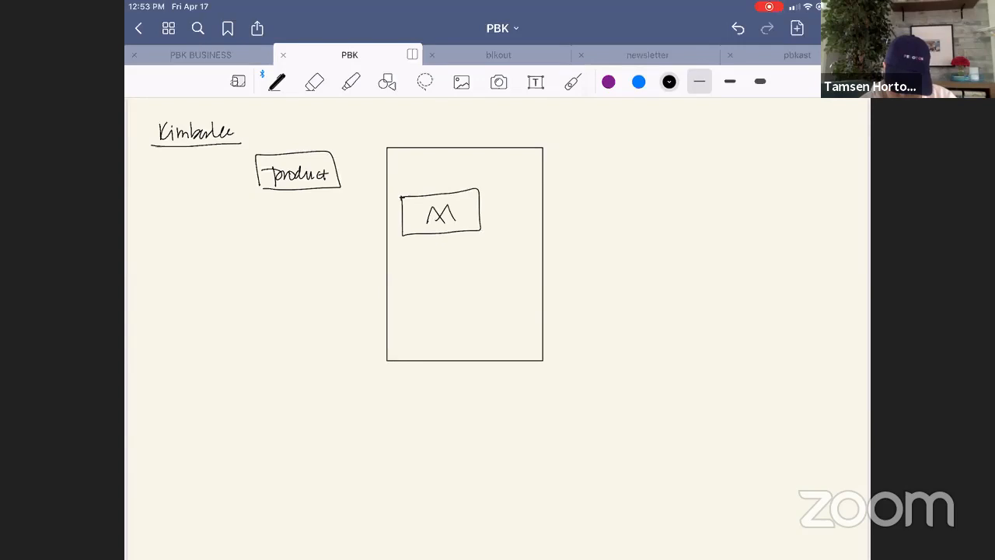
mouse_move(416, 157)
mouse_down()
mouse_move(411, 172)
mouse_move(507, 157)
mouse_up()
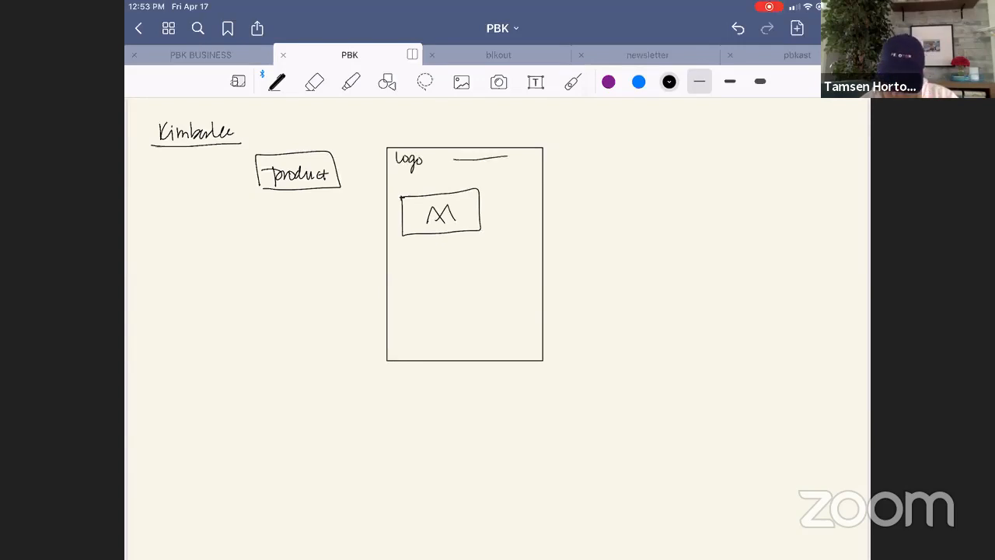
mouse_move(498, 249)
mouse_down()
mouse_move(532, 258)
mouse_move(503, 325)
mouse_move(532, 287)
mouse_up()
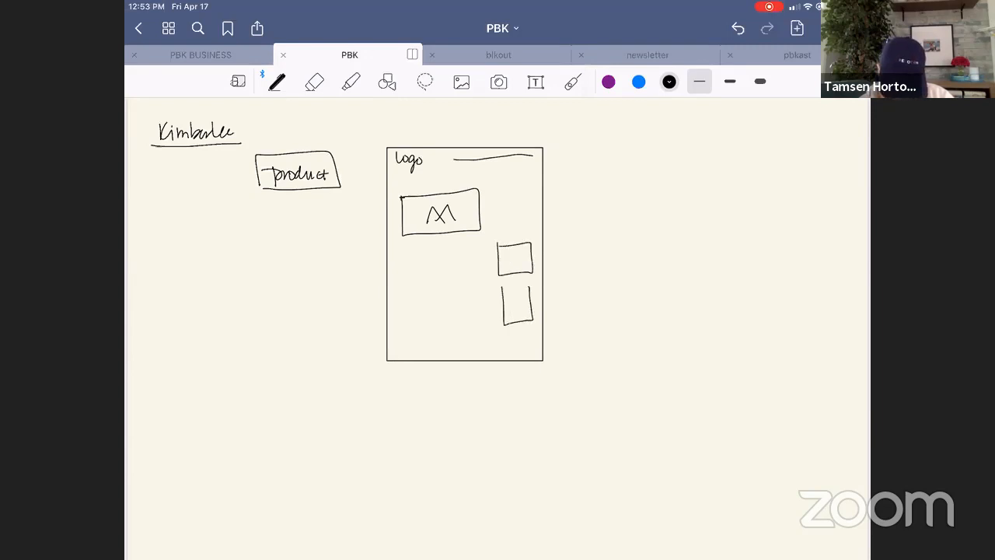
drag(533, 346, 509, 330)
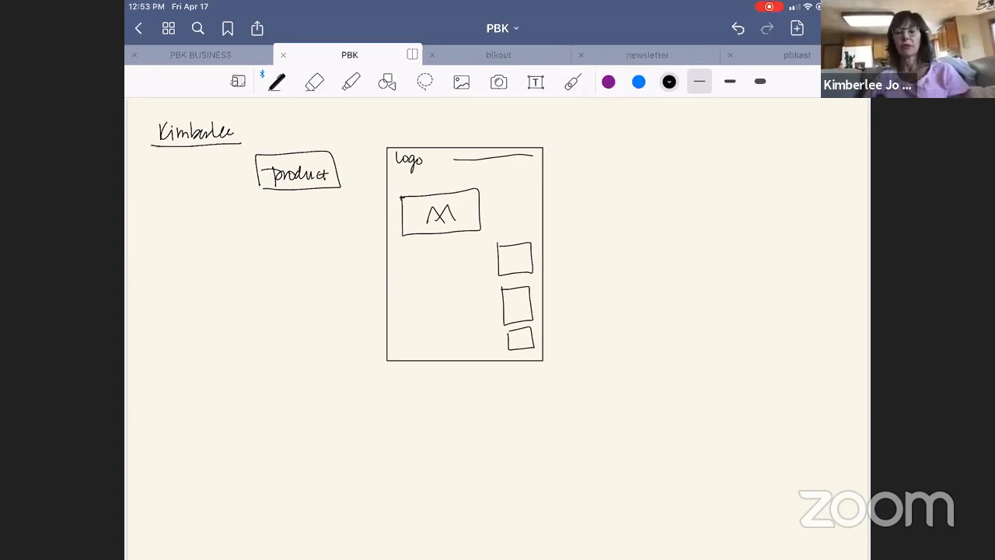
Step: Annotate the wireframe's sidebar boxes with a connector line and the notes "Quiz", "product sidebar" and "post sidebar"
drag(520, 258, 562, 248)
drag(564, 257, 586, 262)
drag(585, 249, 601, 260)
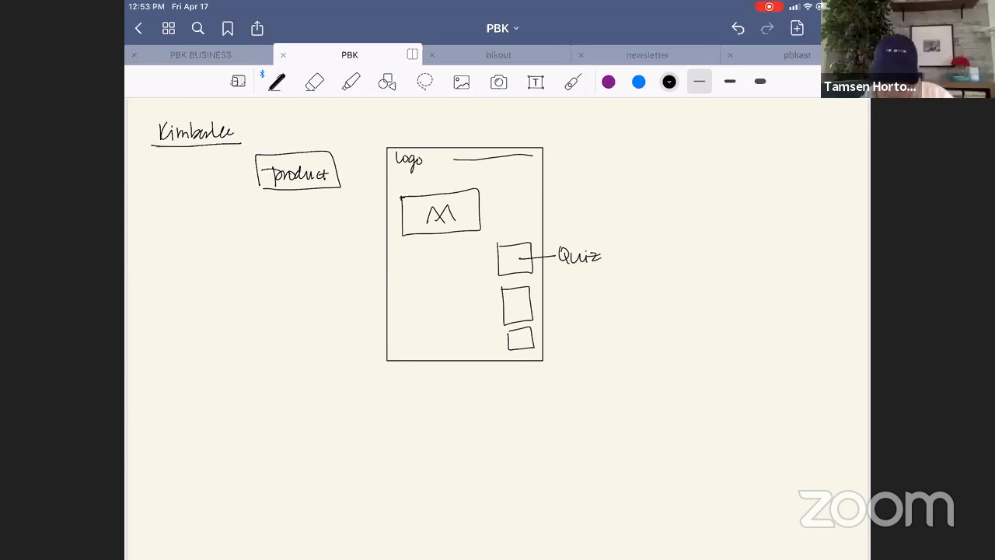
drag(564, 271, 579, 273)
drag(583, 274, 687, 269)
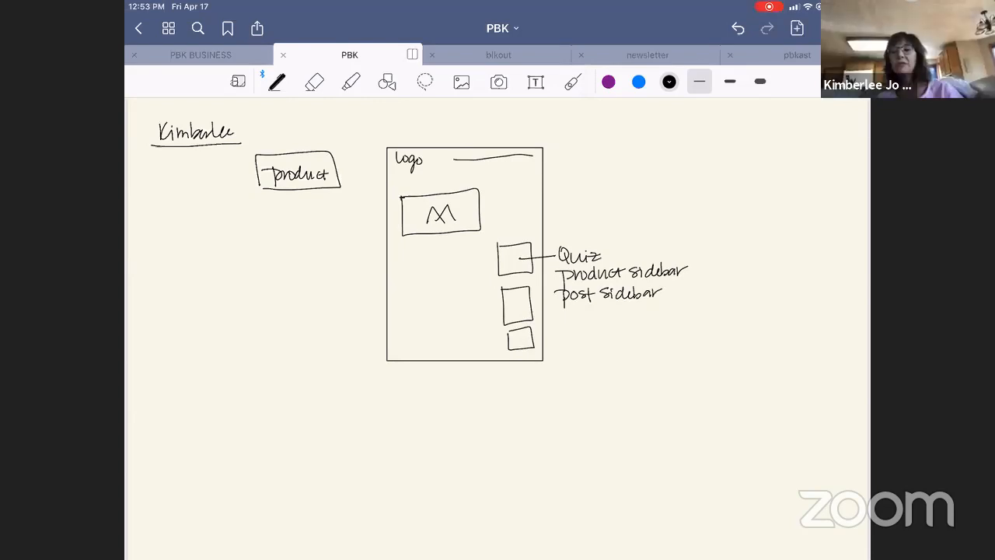
drag(535, 150, 577, 153)
drag(578, 151, 587, 152)
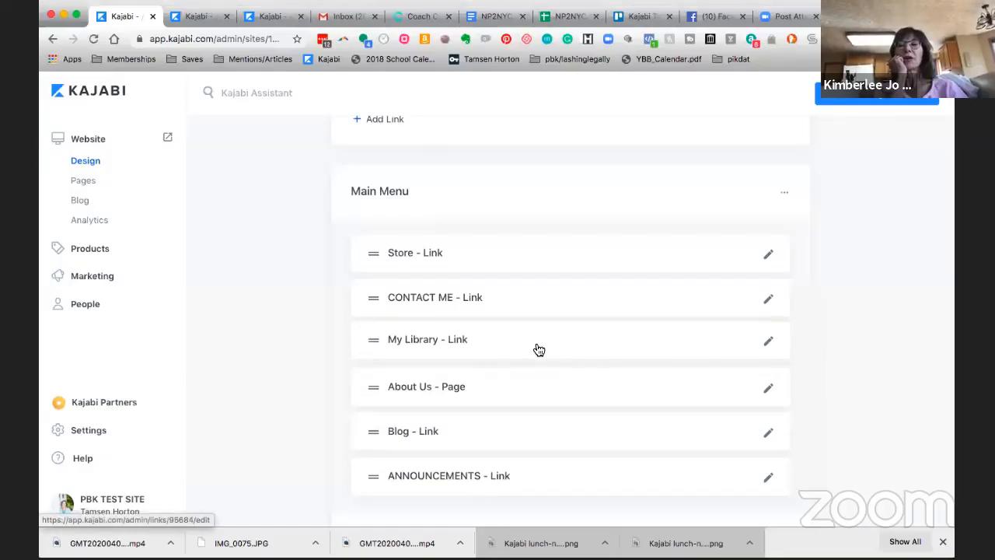
Step: Switch back to Kajabi, customize the theme of Product 1 DEFAULT TESTING PRODUCT and open its Header section
scroll(529, 327, up, 3)
scroll(524, 304, up, 5)
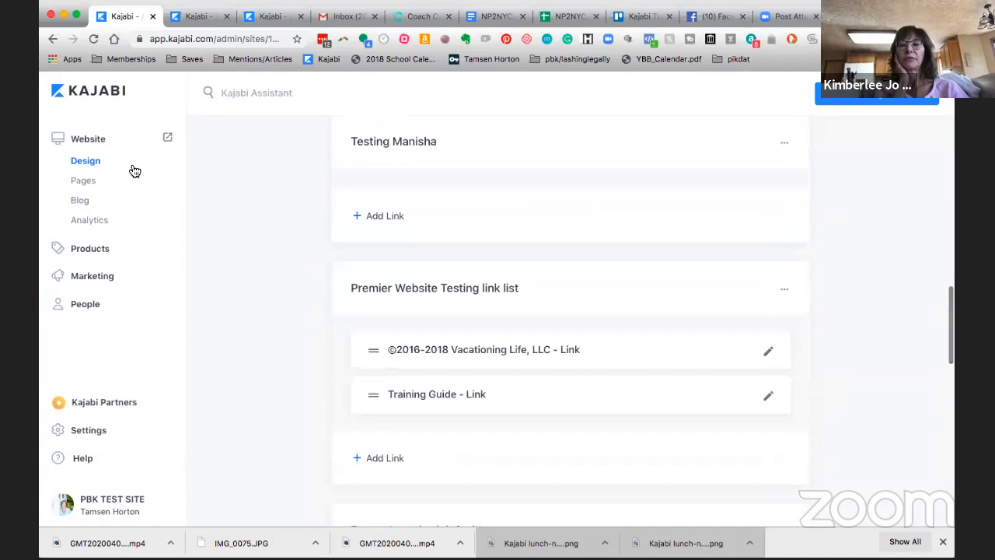
click(98, 250)
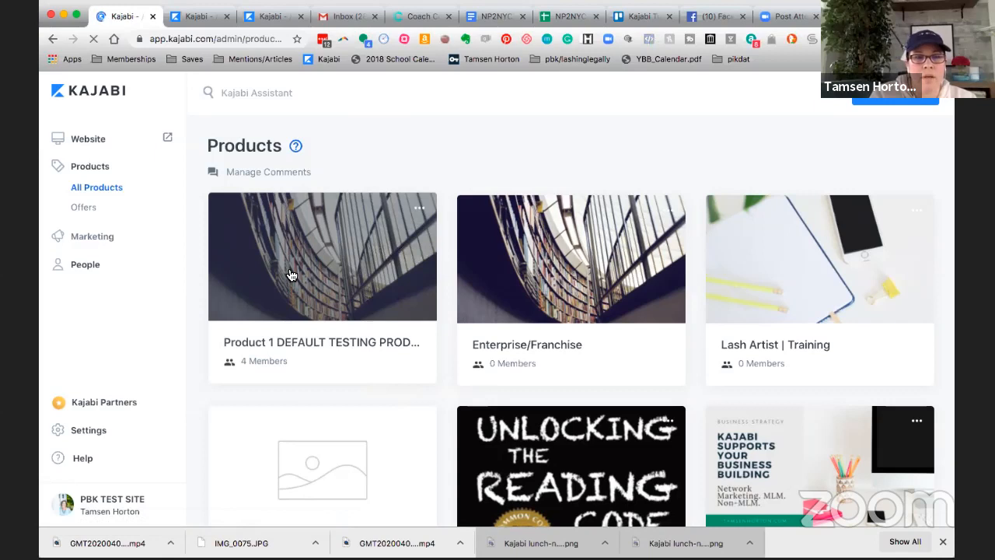
click(291, 275)
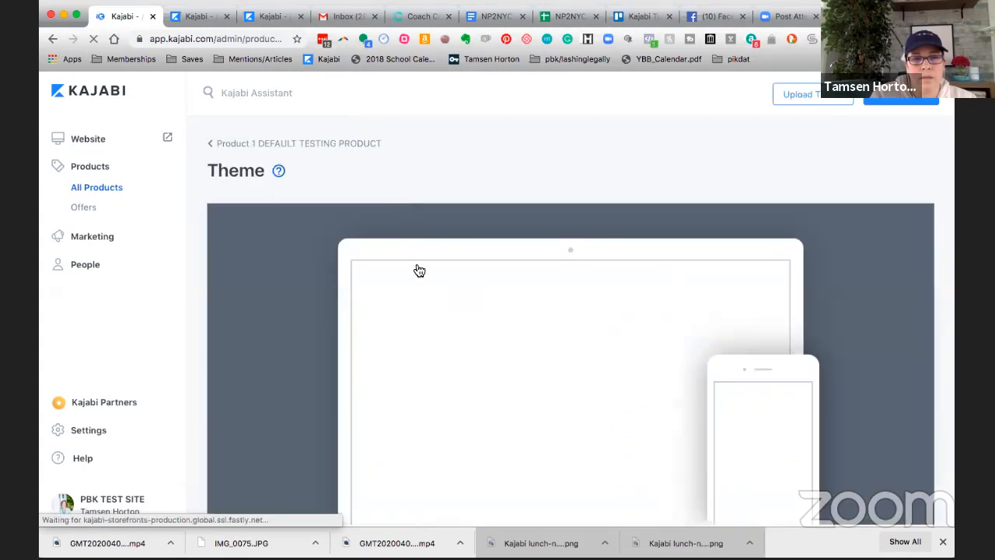
scroll(434, 304, down, 1)
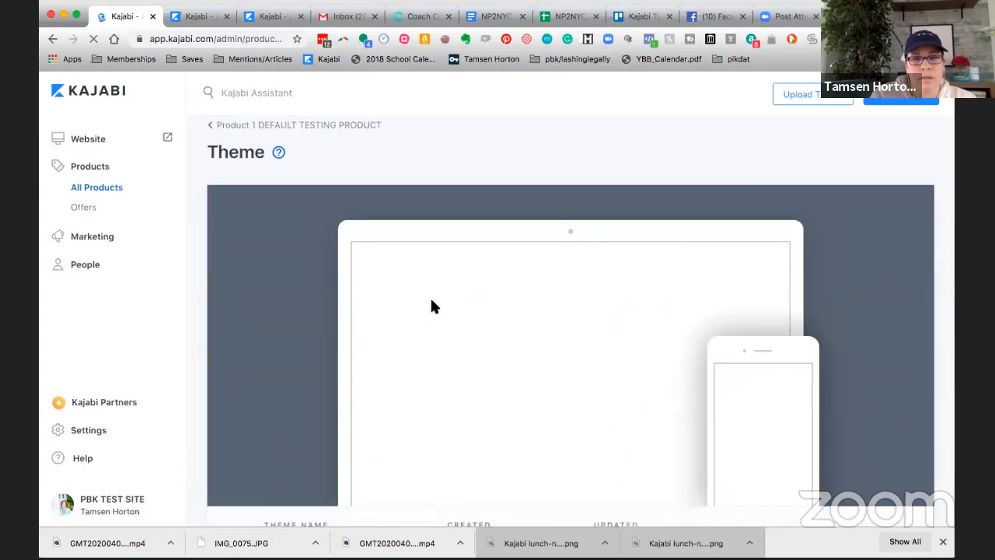
scroll(432, 304, down, 1)
mouse_move(458, 300)
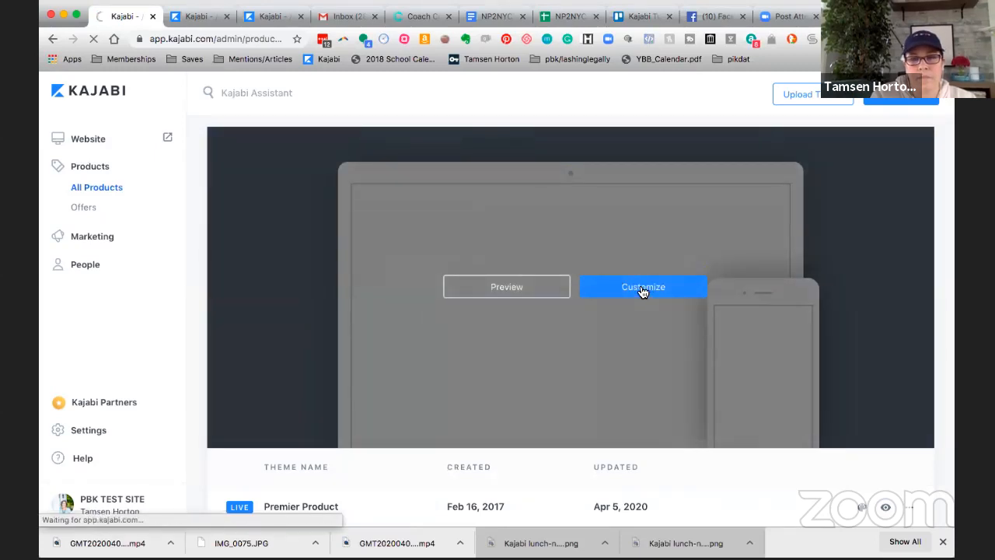
click(643, 287)
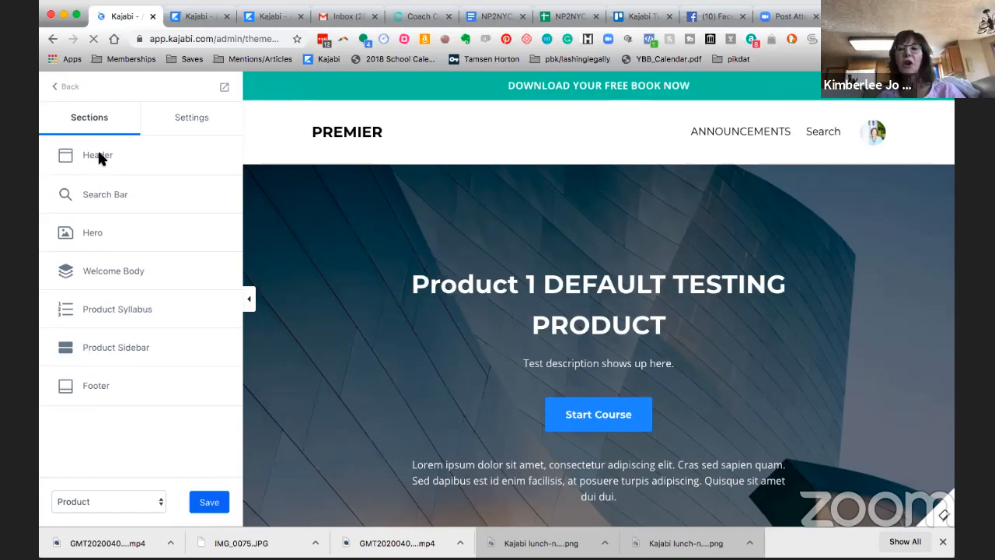
click(98, 158)
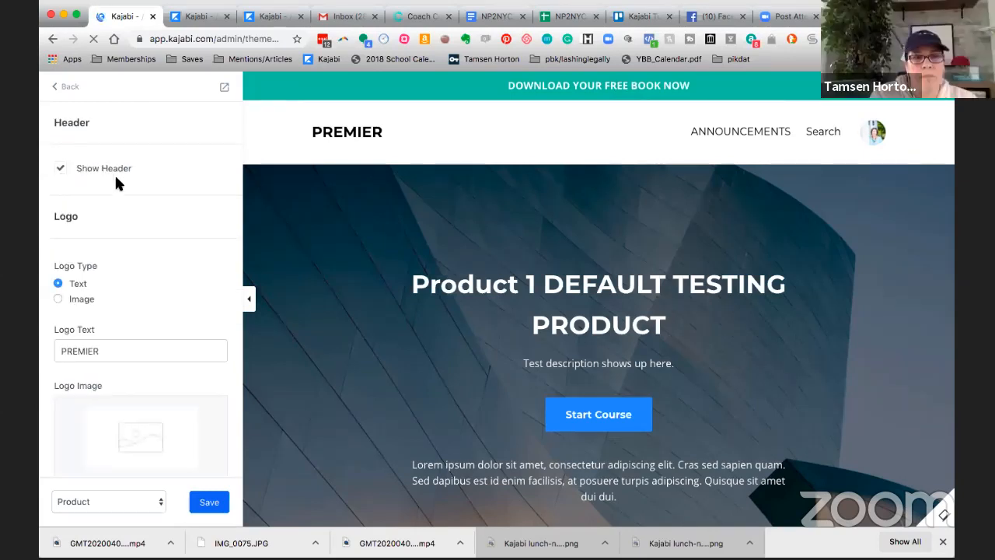
Step: Hide the product page's header and show it again
click(60, 168)
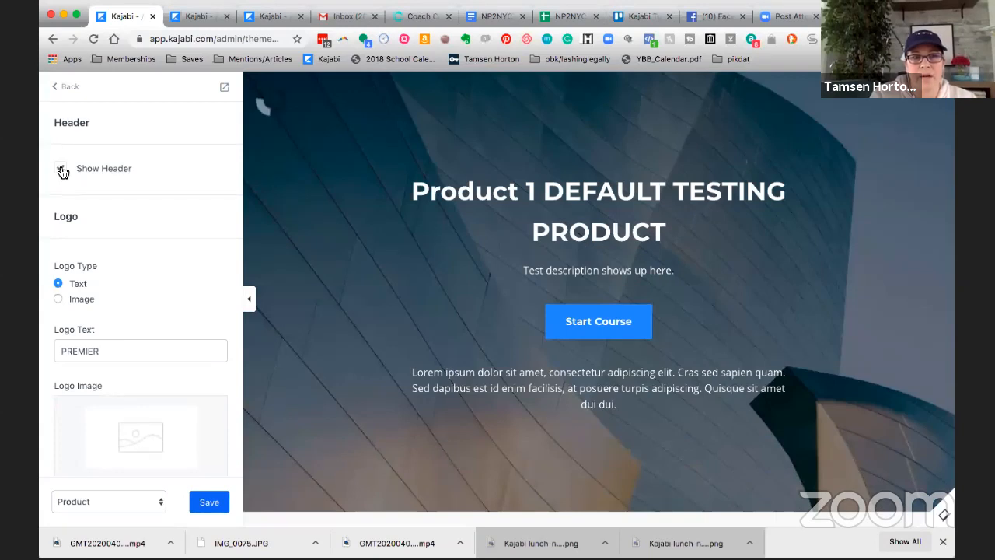
click(61, 169)
Step: Replace the product header's menu with Main Menu, save the theme and return to its list of sections
scroll(136, 206, down, 8)
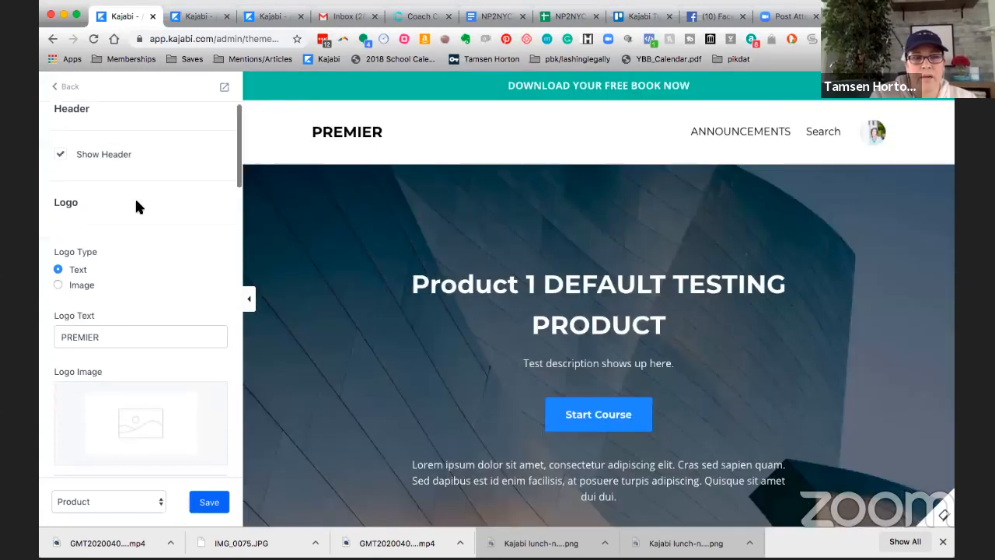
scroll(138, 207, down, 3)
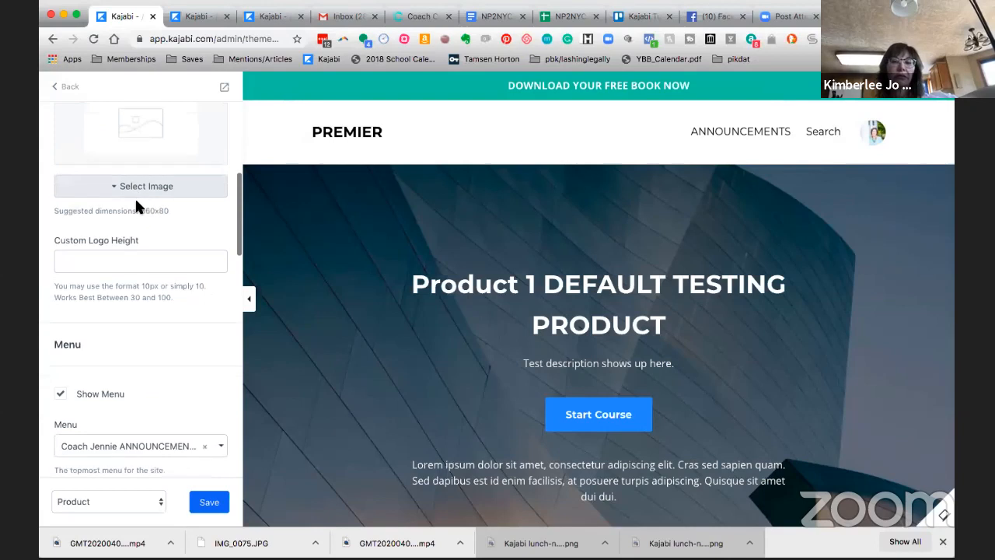
scroll(137, 206, down, 8)
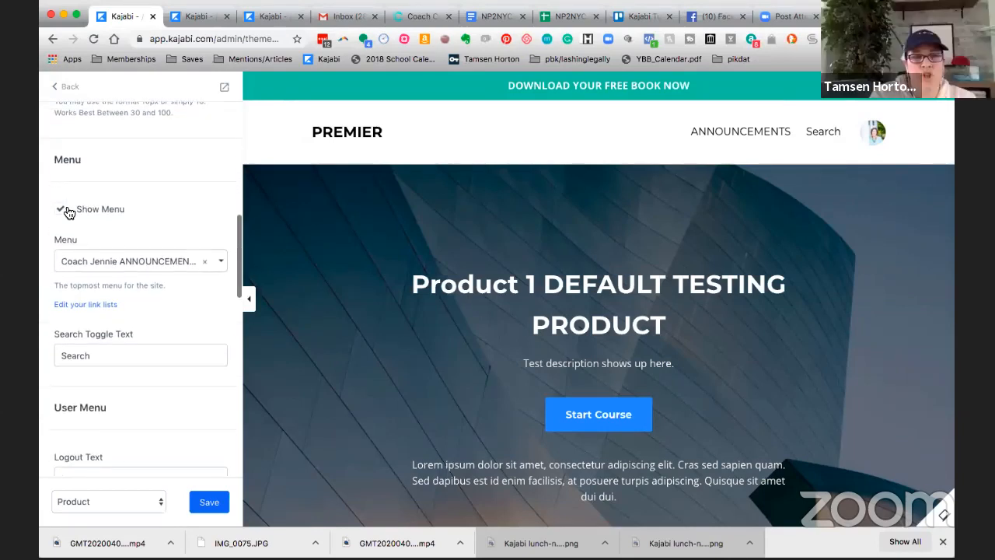
scroll(156, 211, down, 1)
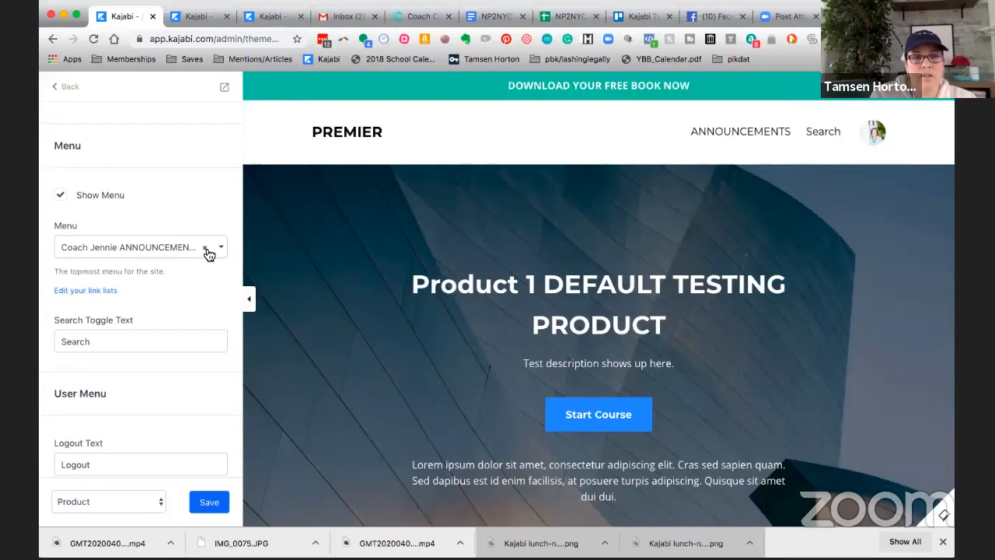
click(209, 249)
text(MA)
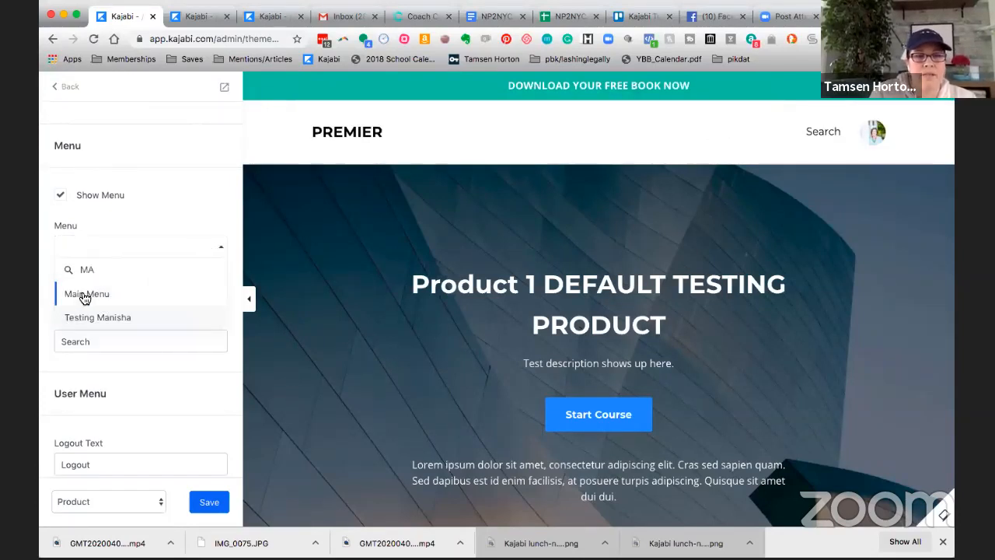
click(84, 296)
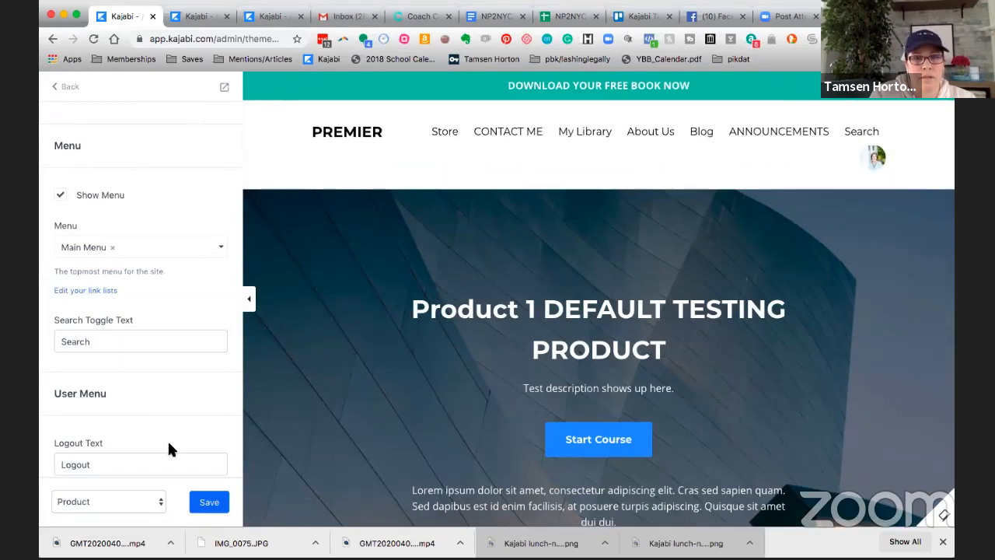
click(212, 503)
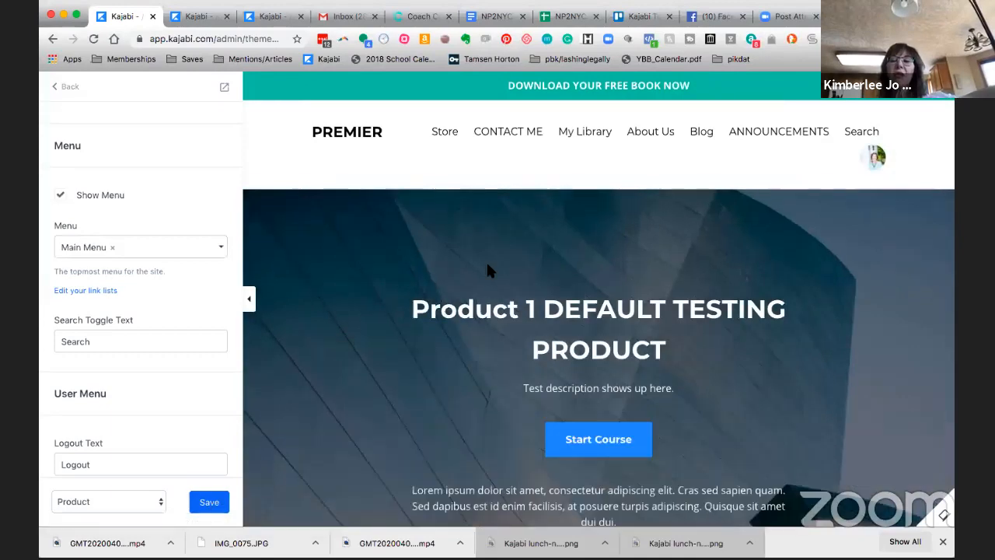
mouse_move(516, 149)
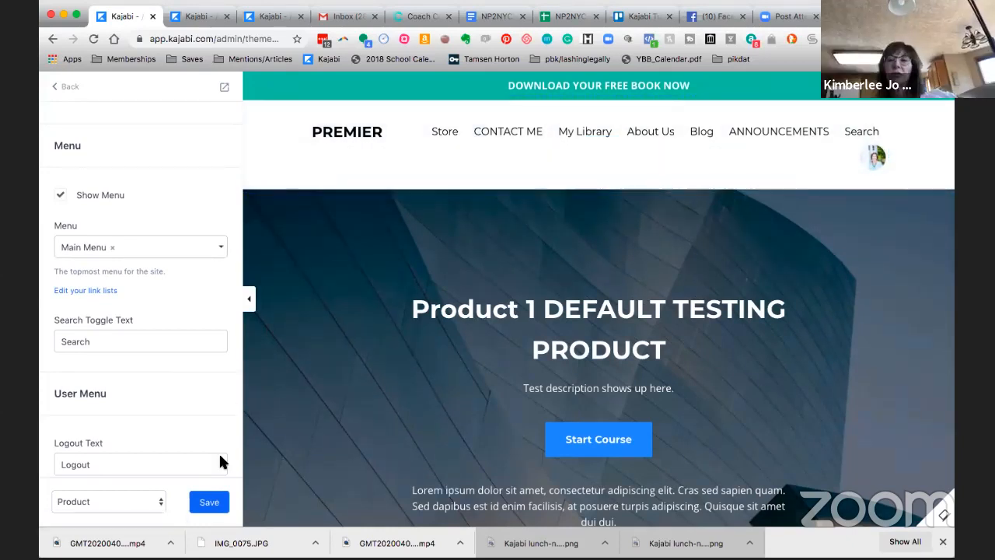
click(215, 505)
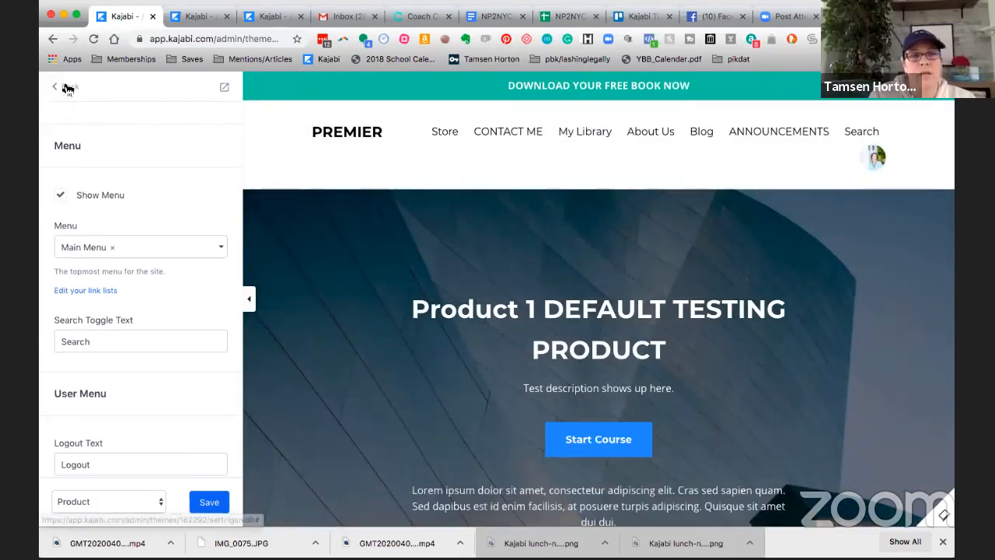
click(67, 87)
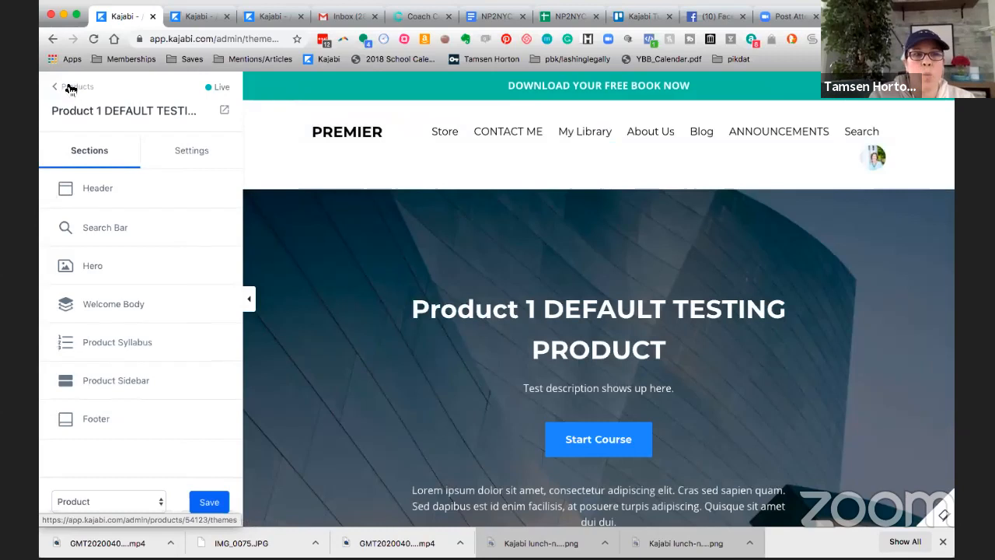
Step: Leave the product's theme editor and create a new navigation menu named "free product strategy" for the website
click(68, 87)
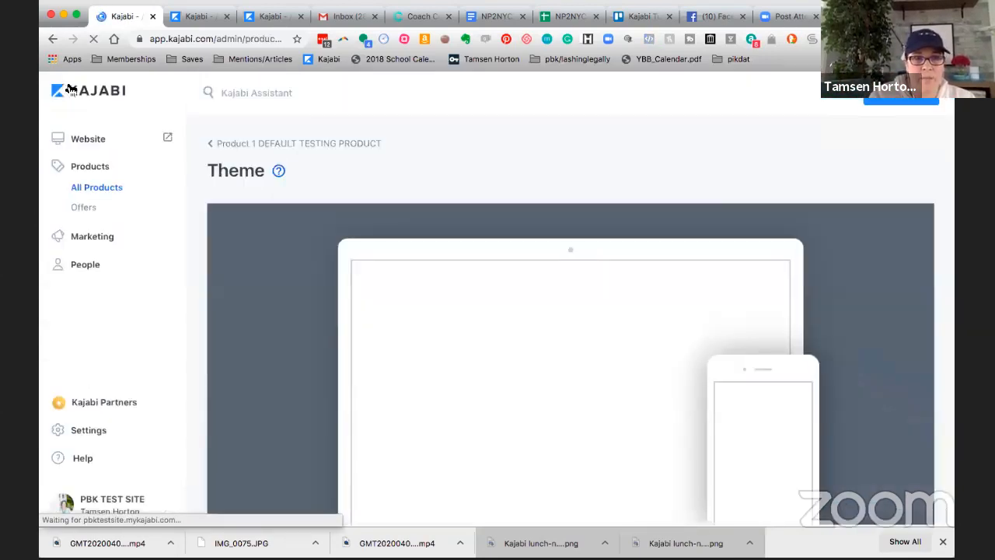
click(91, 139)
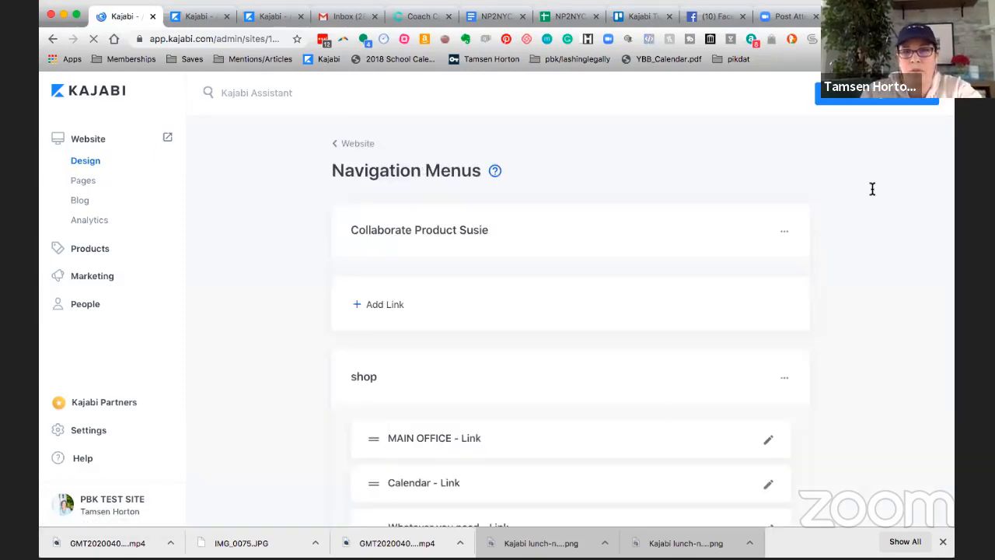
click(856, 101)
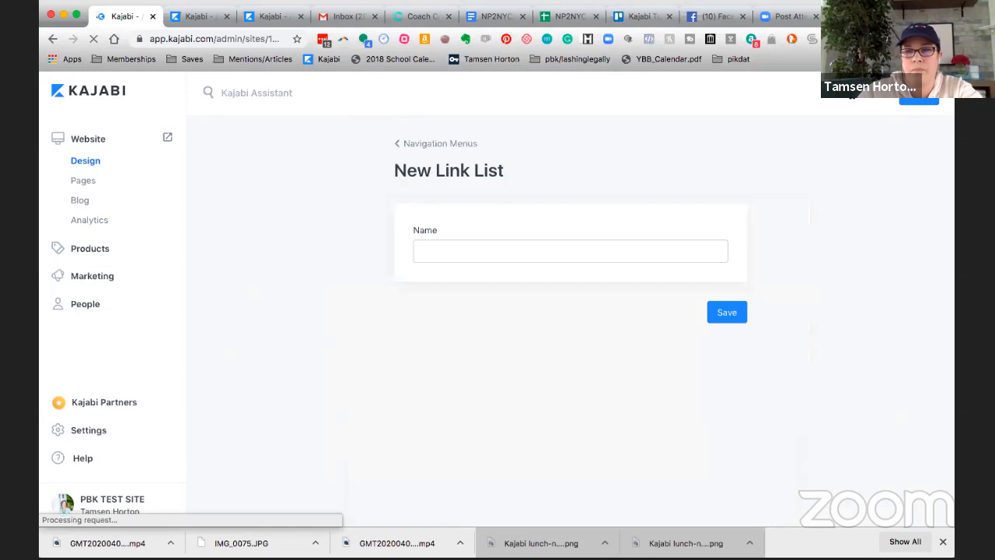
click(514, 250)
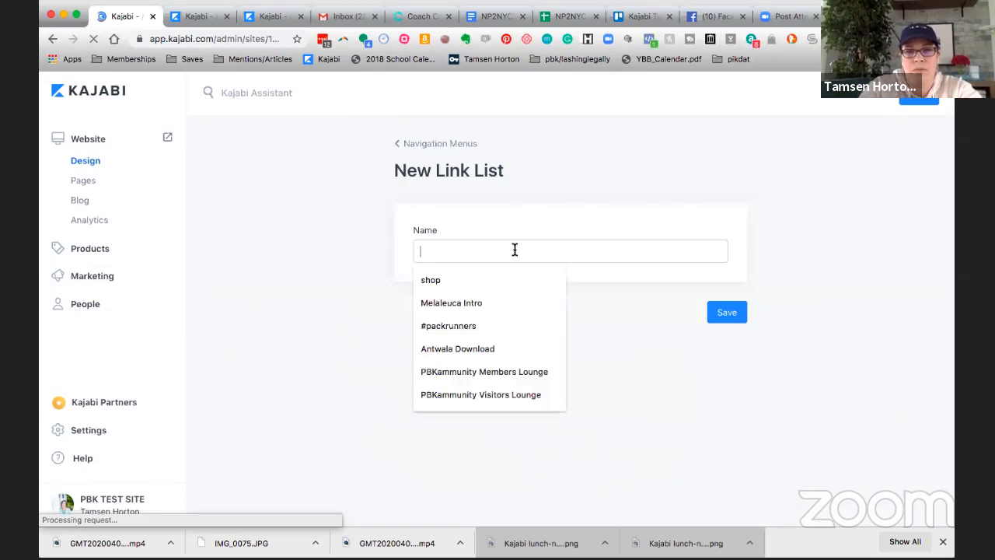
text(free pr)
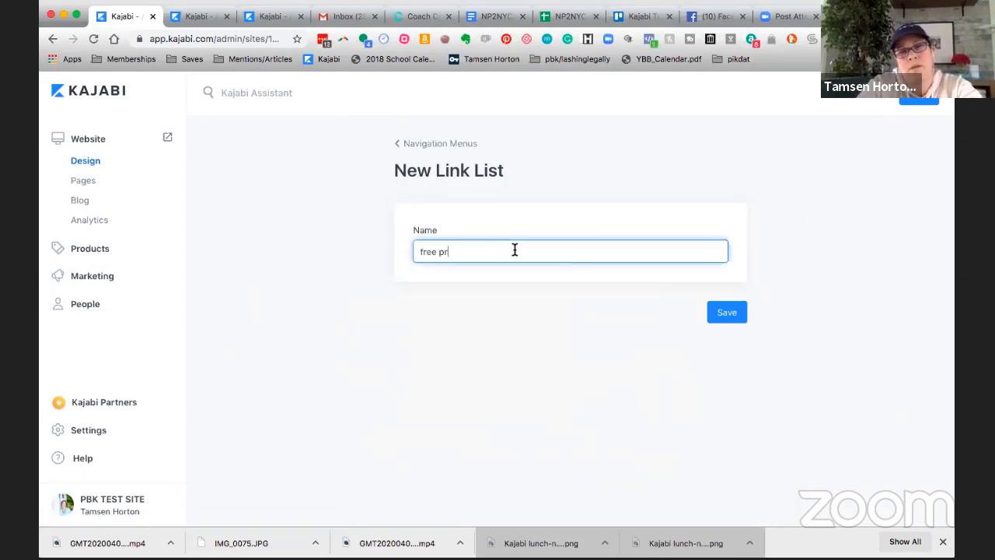
text(oduct strategy)
click(730, 312)
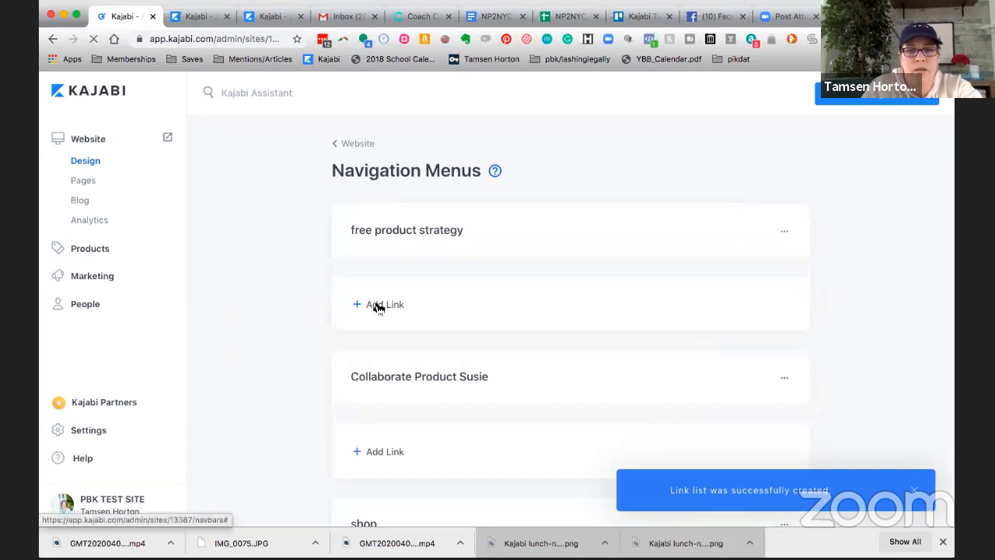
click(377, 306)
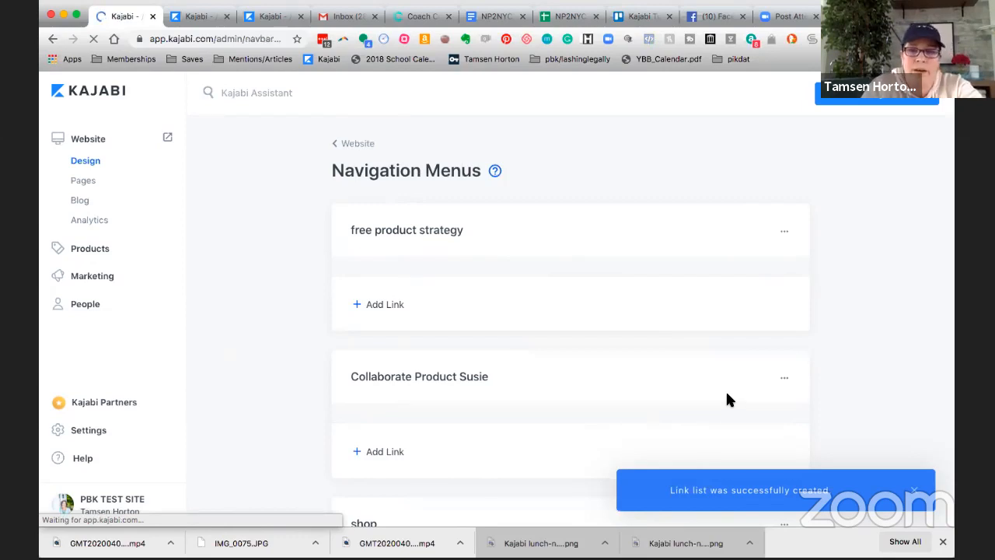
click(436, 250)
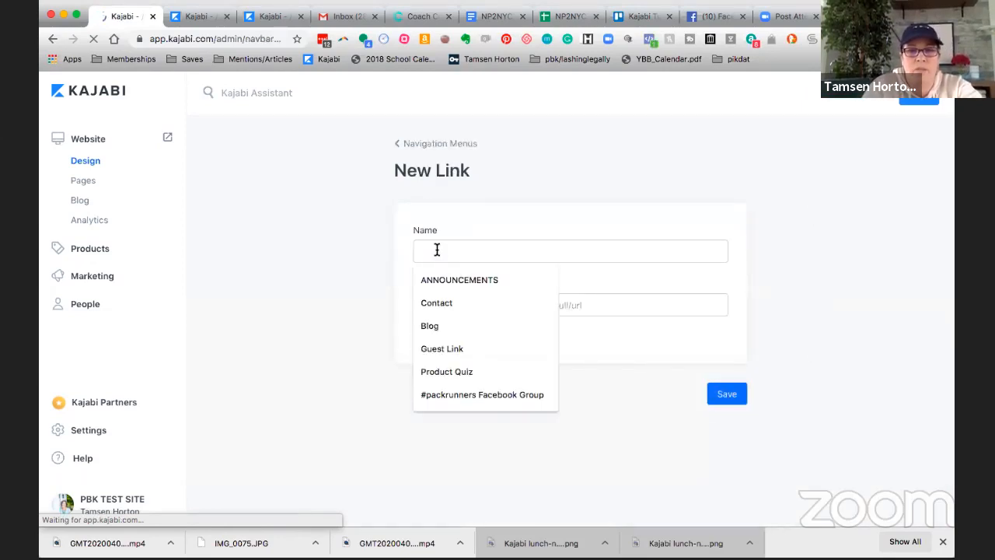
text(CONTACT ME)
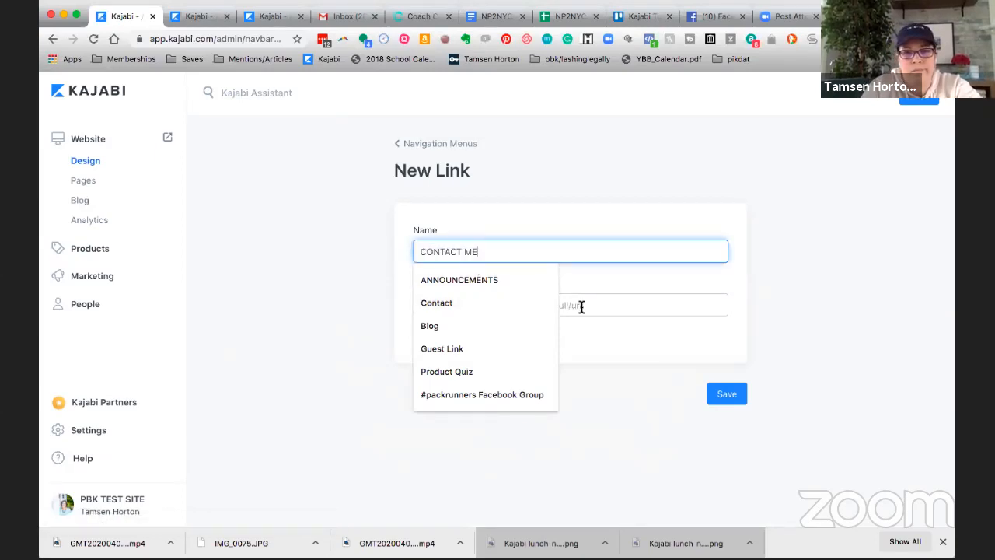
click(581, 305)
text(https://pbktestsite.mykajabi.com/contact-me)
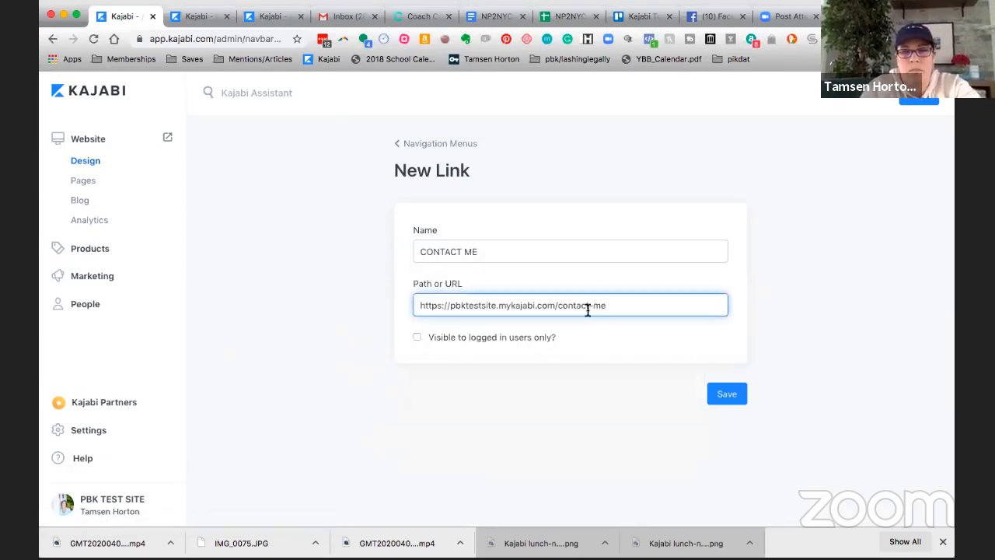
click(728, 395)
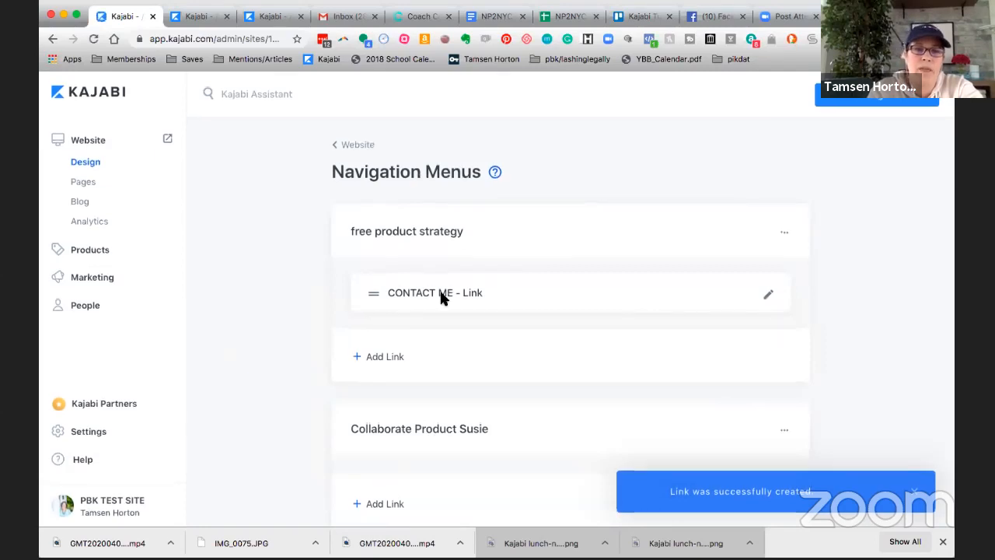
Step: Open Product 1 DEFAULT TESTING PRODUCT and customize its live Premier Product theme
click(98, 254)
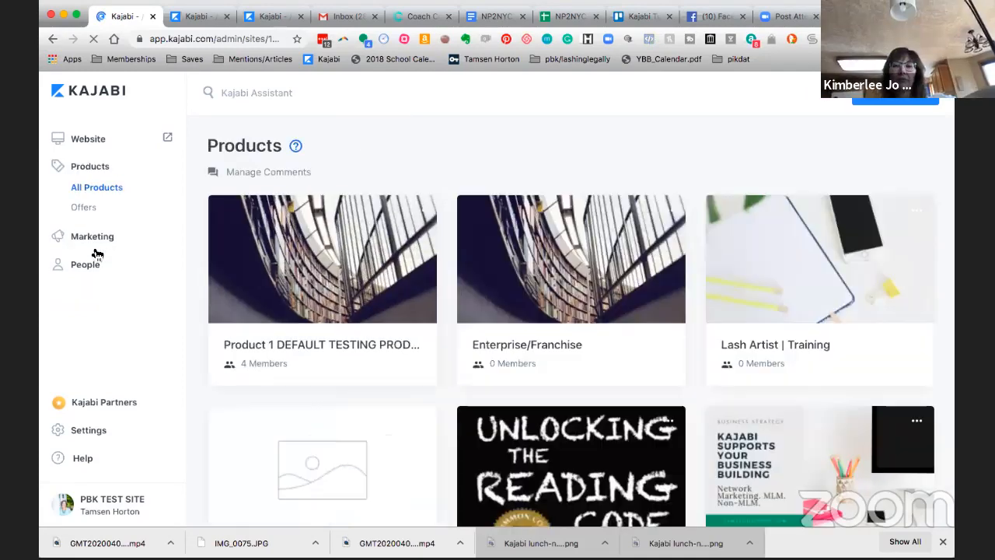
click(321, 321)
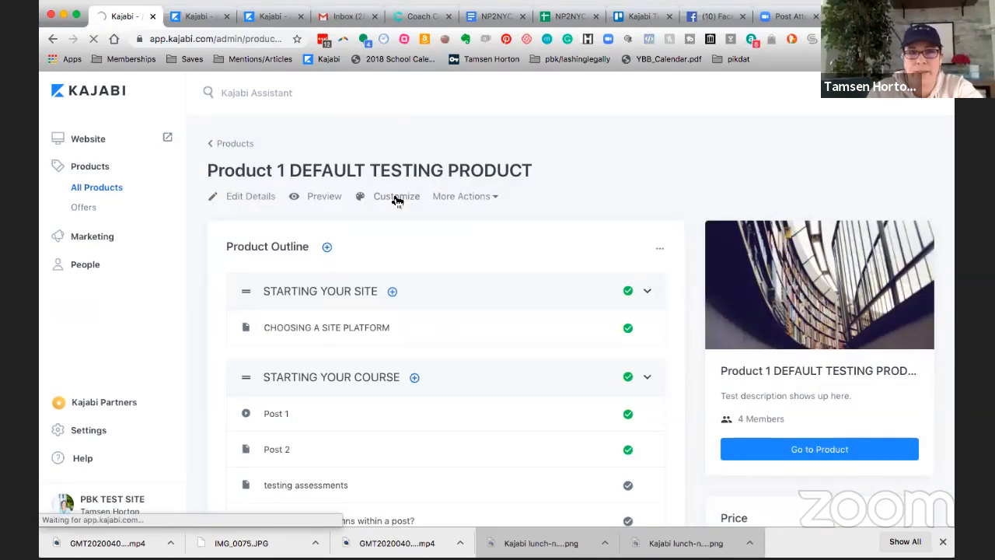
click(397, 199)
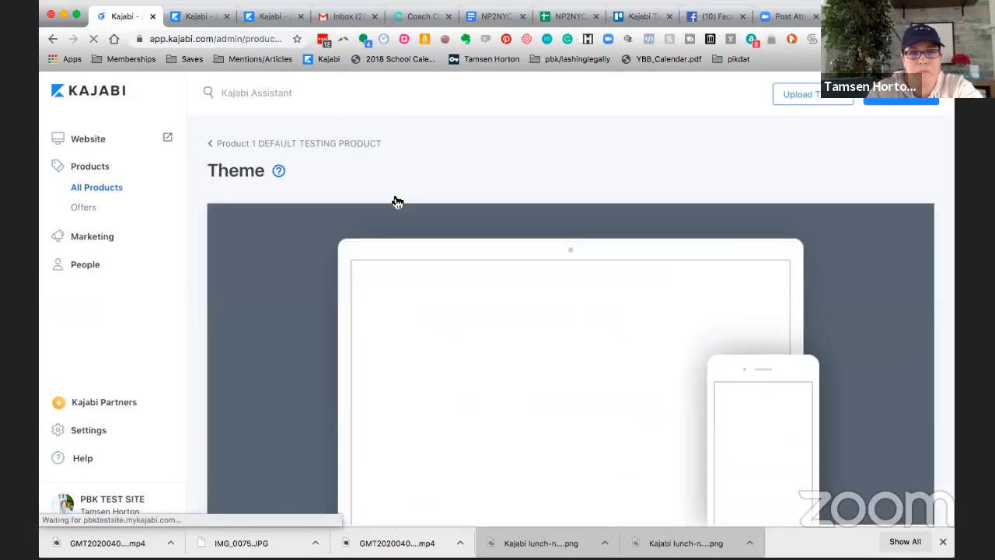
scroll(469, 288, down, 2)
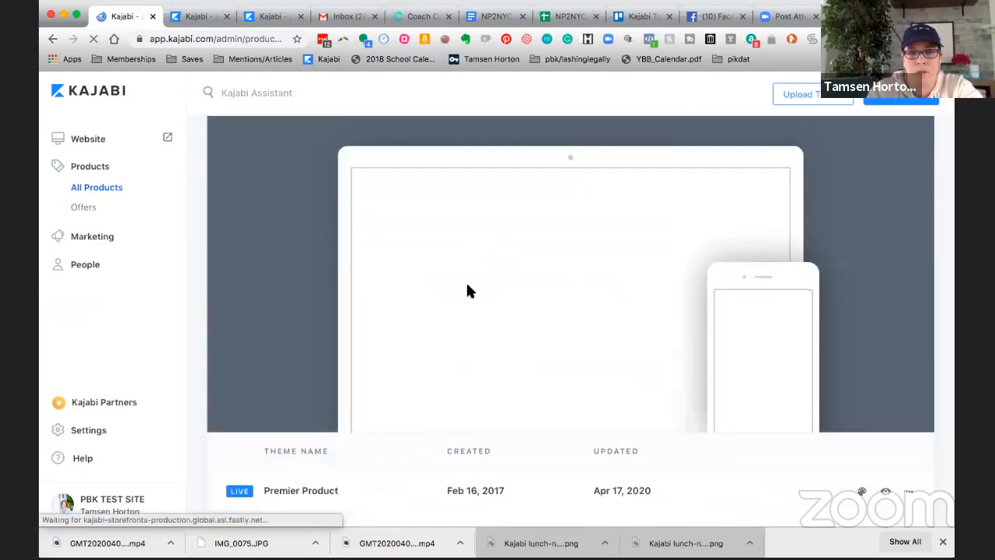
mouse_move(570, 297)
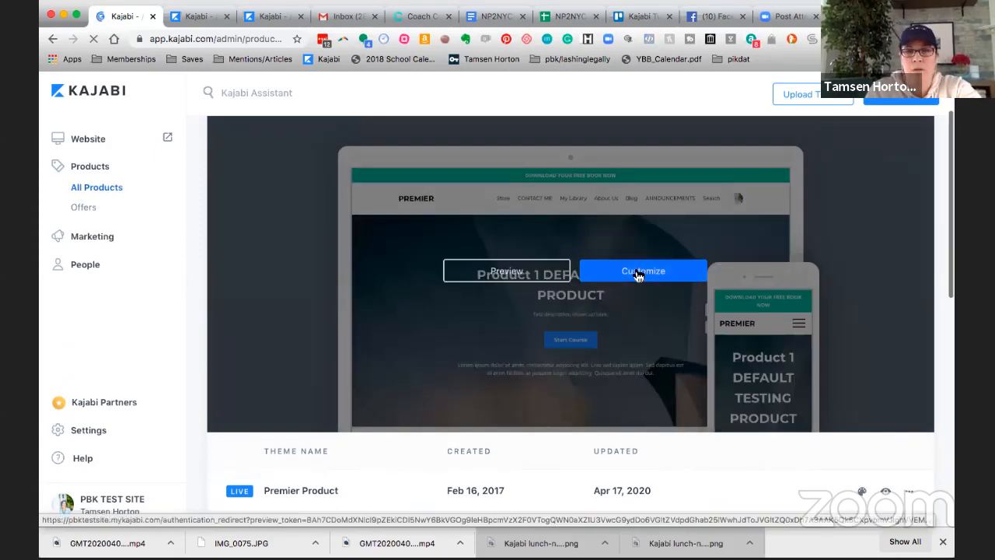
click(638, 272)
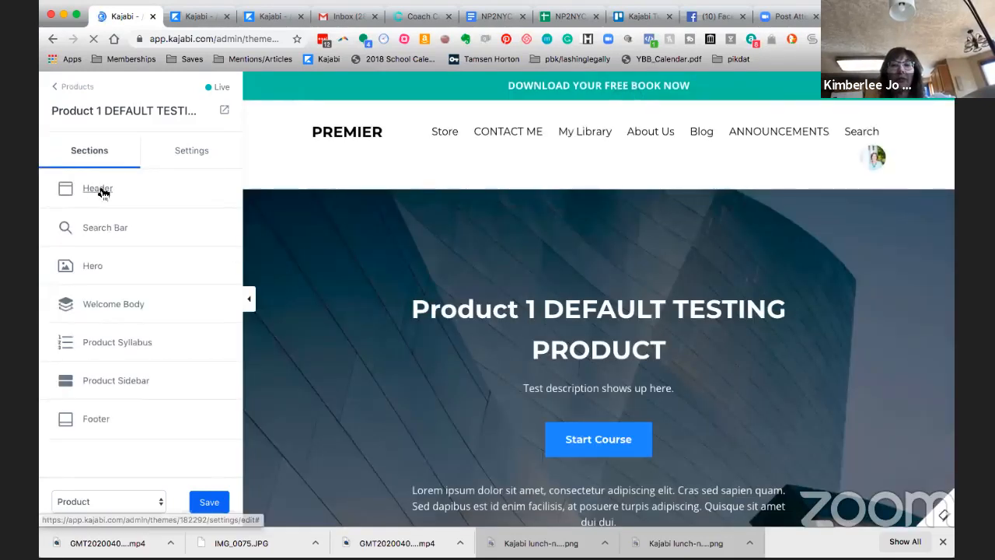
Step: Replace the product header's Main Menu with the free product strategy menu, save the theme and return to its list of sections
click(98, 188)
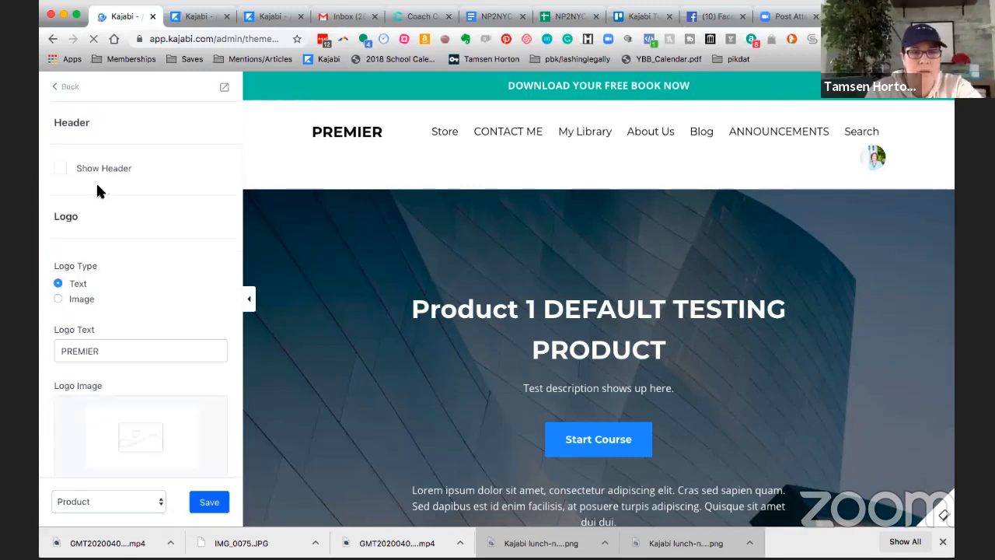
scroll(107, 304, down, 10)
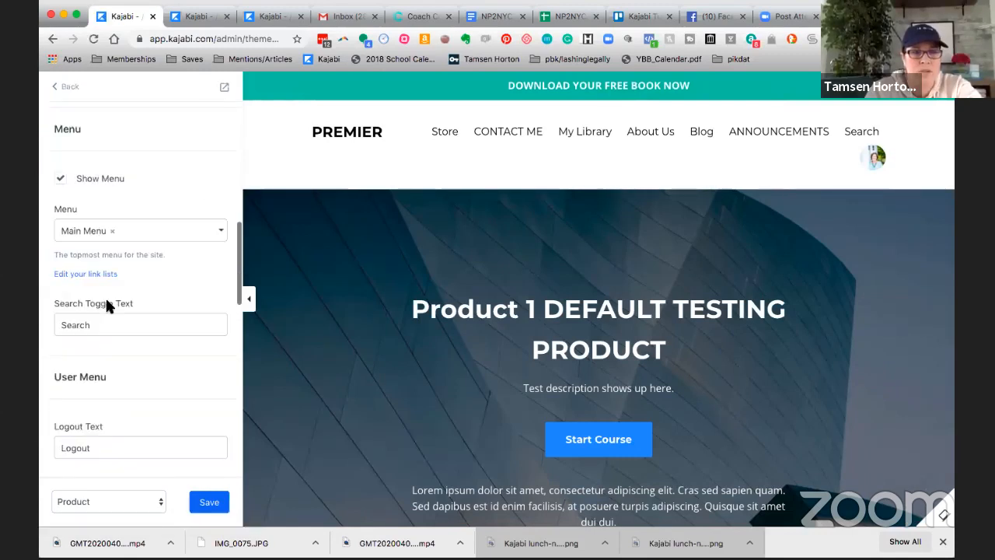
click(112, 224)
text(FREE)
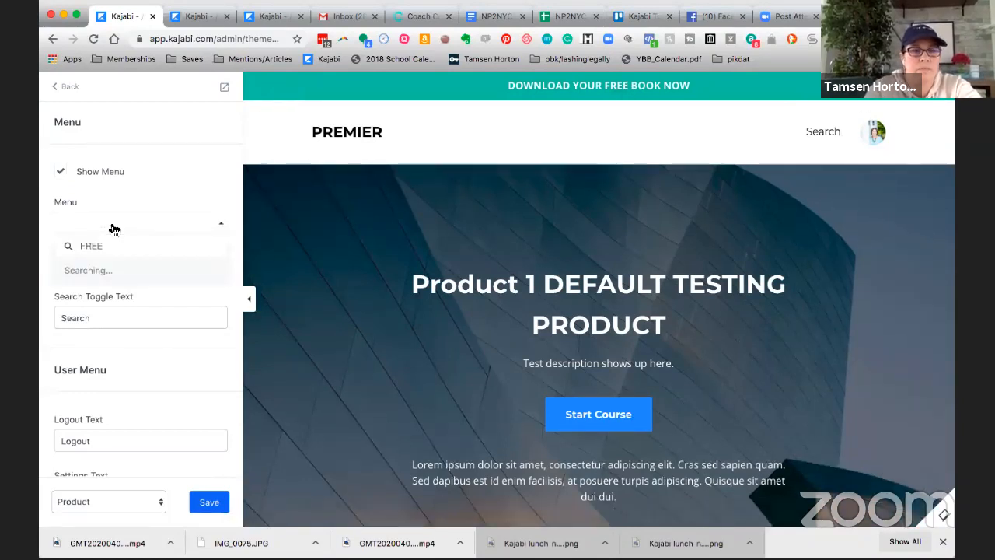
click(113, 273)
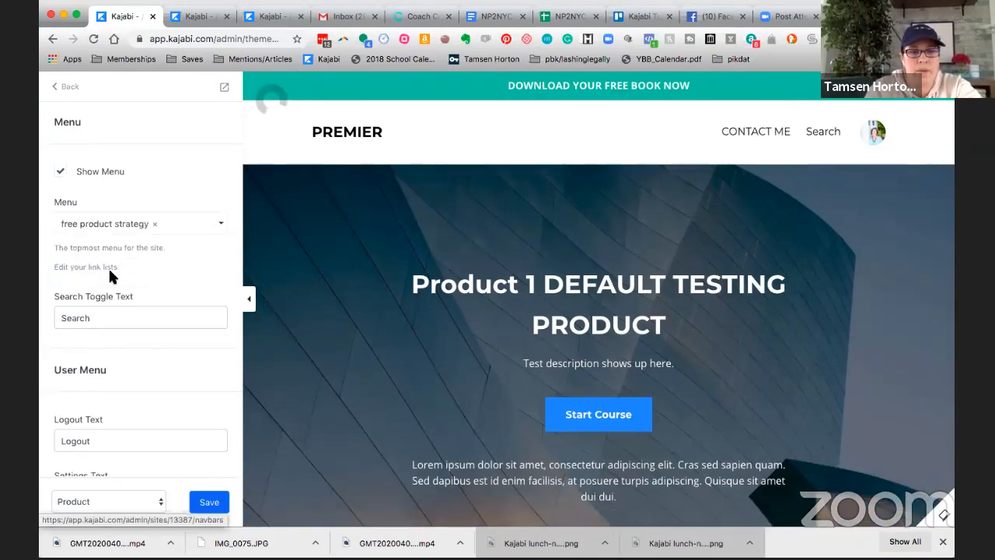
click(211, 503)
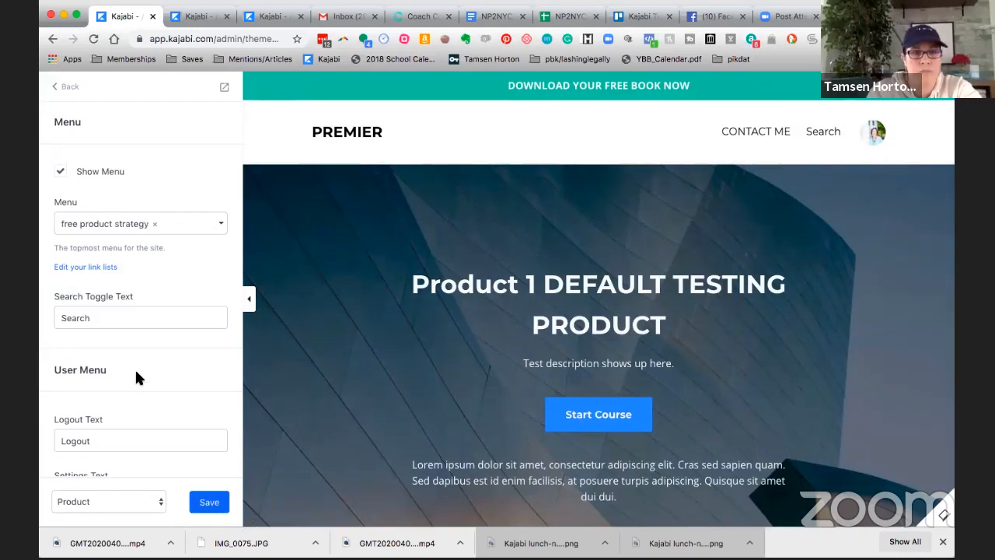
scroll(136, 388, down, 4)
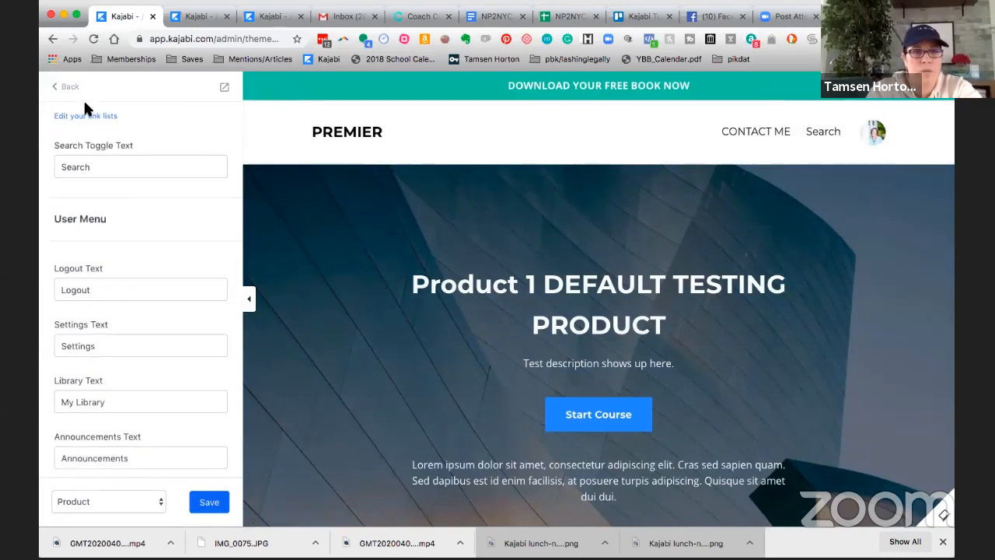
click(68, 88)
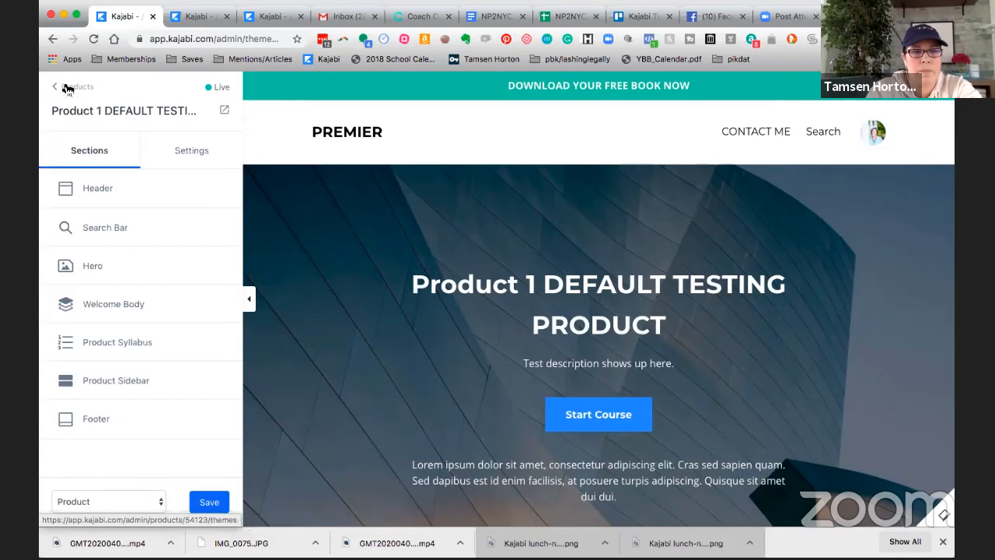
Step: Move the Instructor block to the end of the Product Sidebar and look over the content blocks that can be added
click(123, 381)
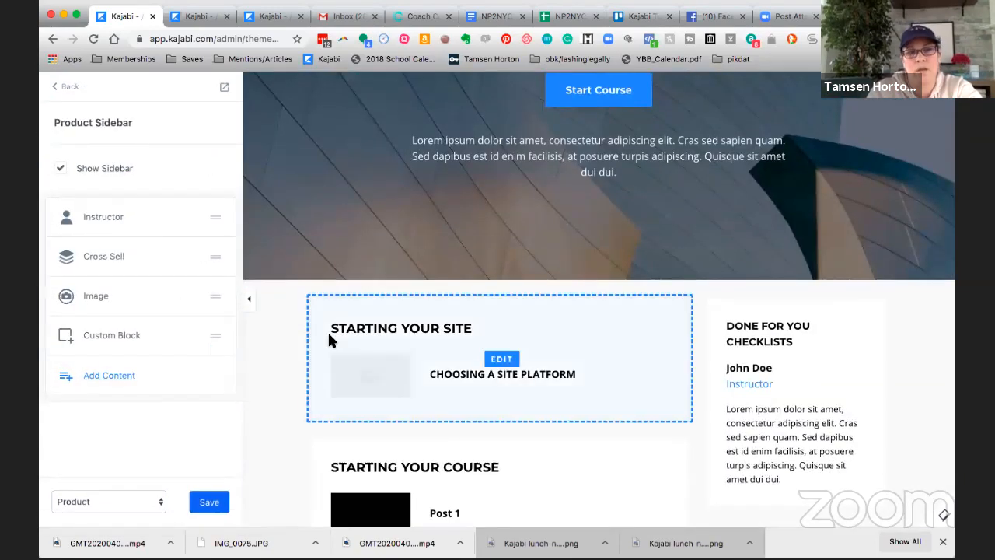
scroll(802, 381, down, 5)
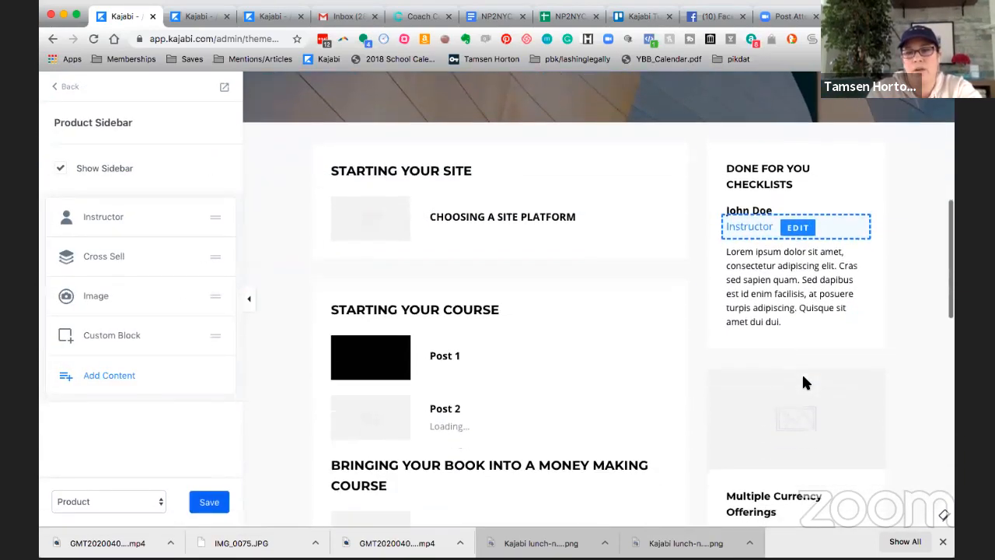
scroll(806, 381, down, 1)
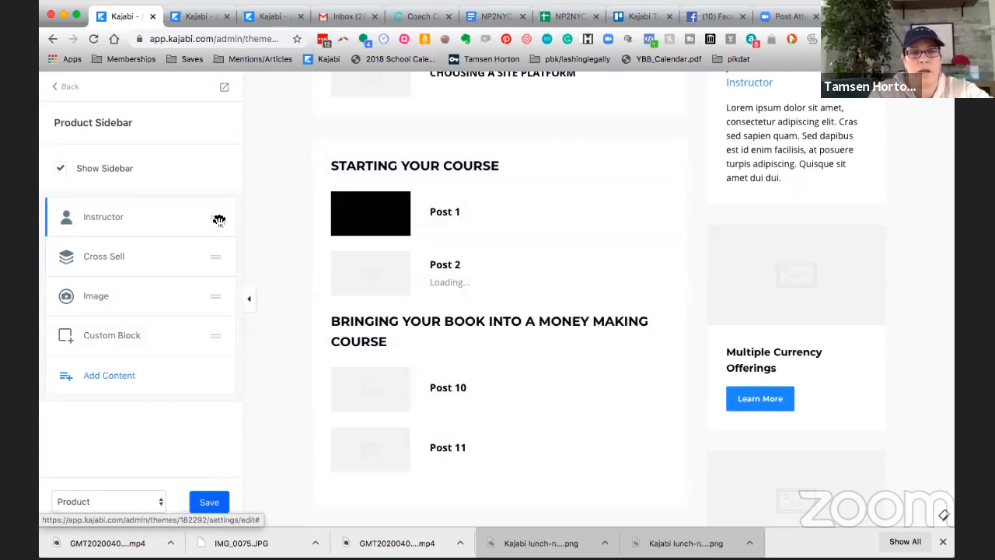
drag(219, 221, 215, 335)
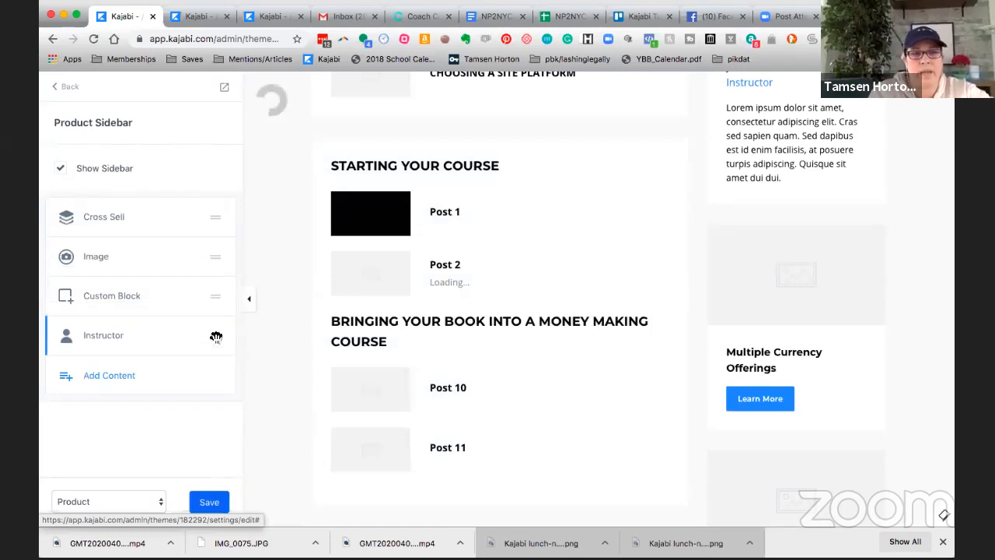
click(109, 375)
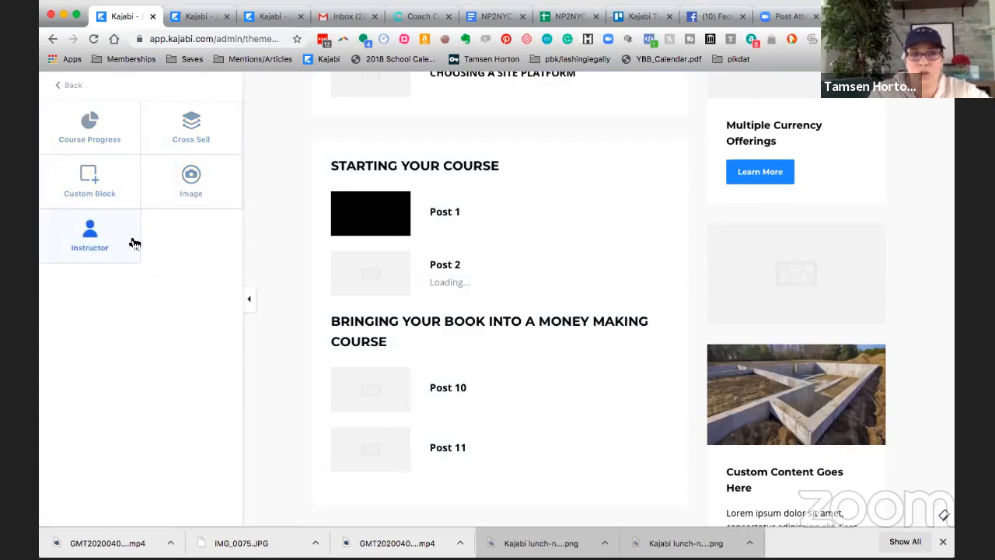
click(71, 87)
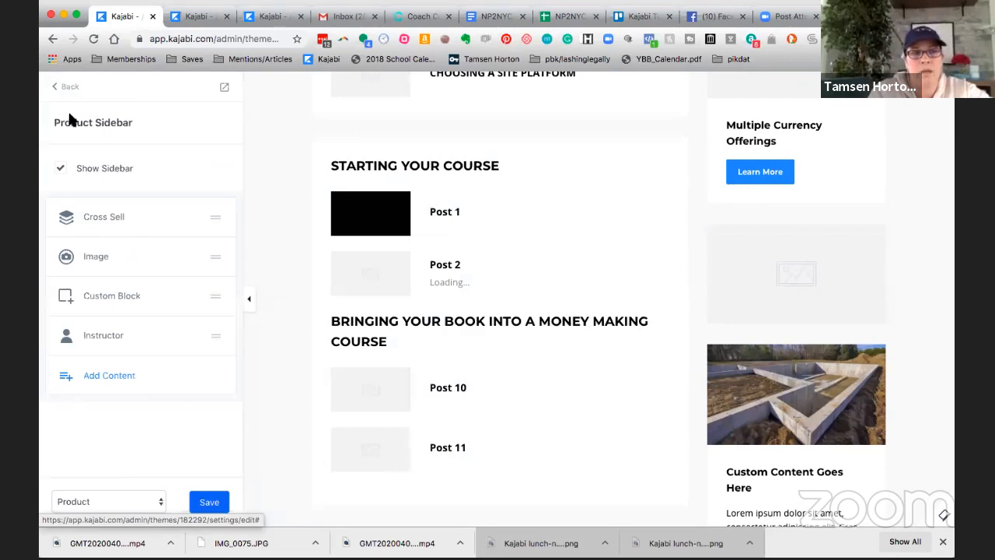
Step: Delete the Cross Sell block from the Product Sidebar and save the theme
click(117, 217)
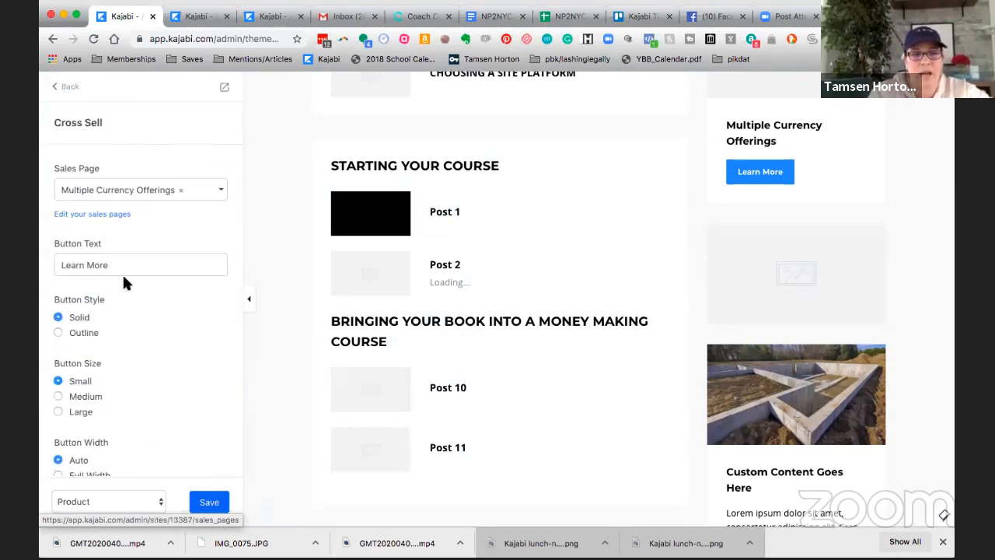
scroll(130, 315, down, 1)
scroll(130, 315, down, 5)
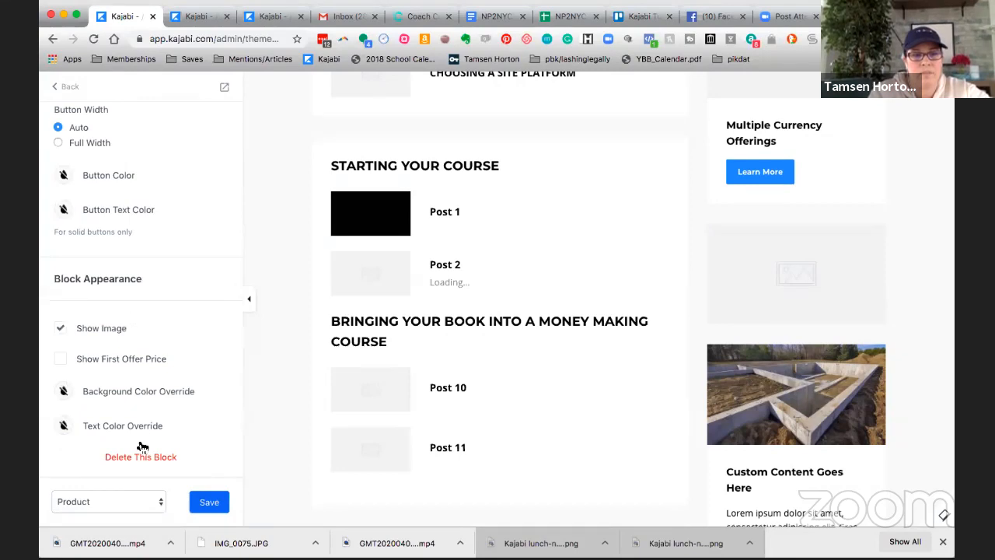
click(144, 459)
click(204, 501)
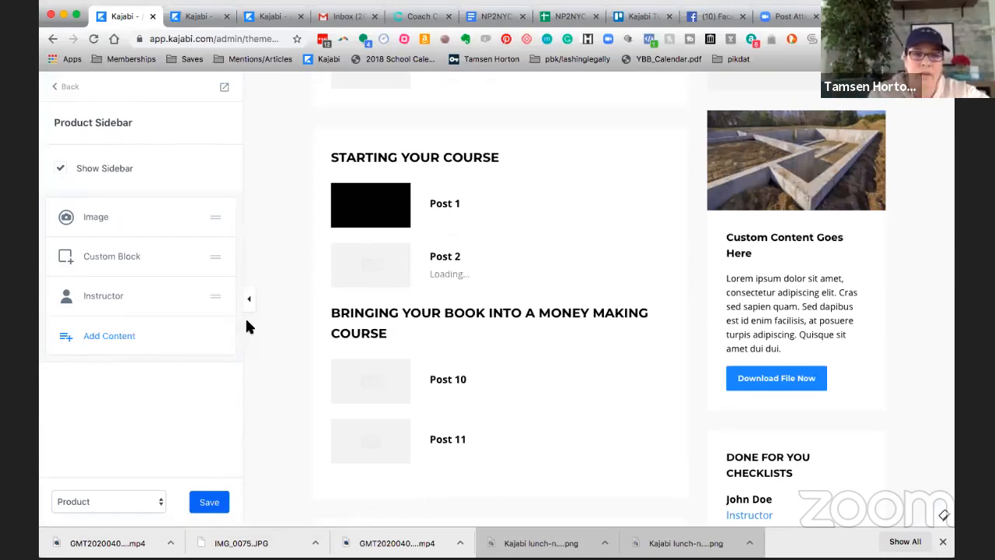
Step: Switch the theme editor to the Post template, open its Post Sidebar and review the content blocks that can be added
click(161, 507)
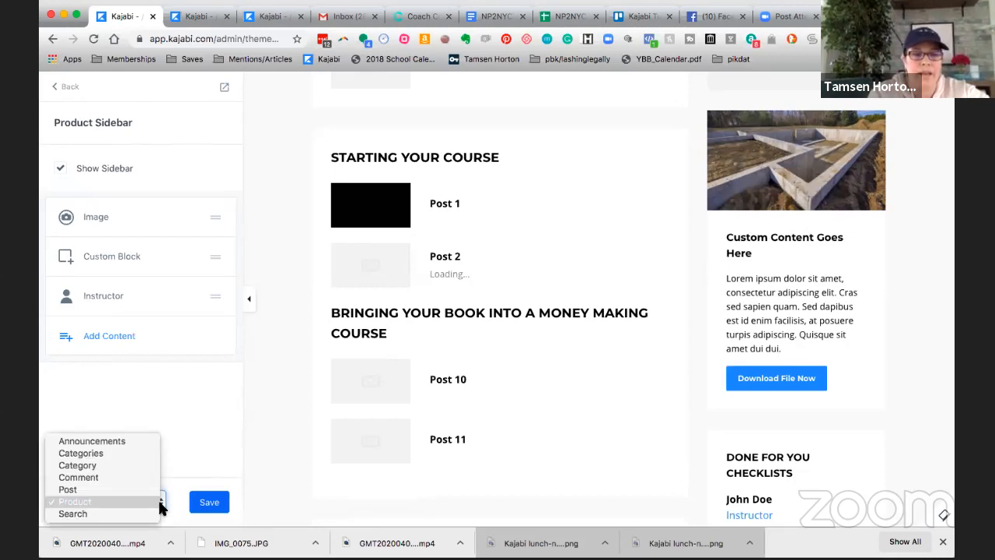
click(80, 489)
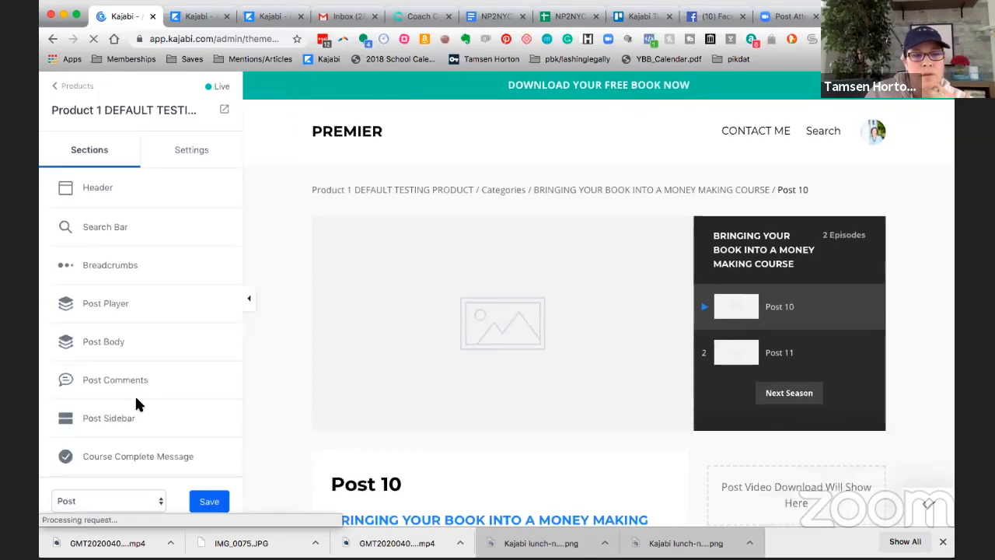
scroll(136, 395, down, 1)
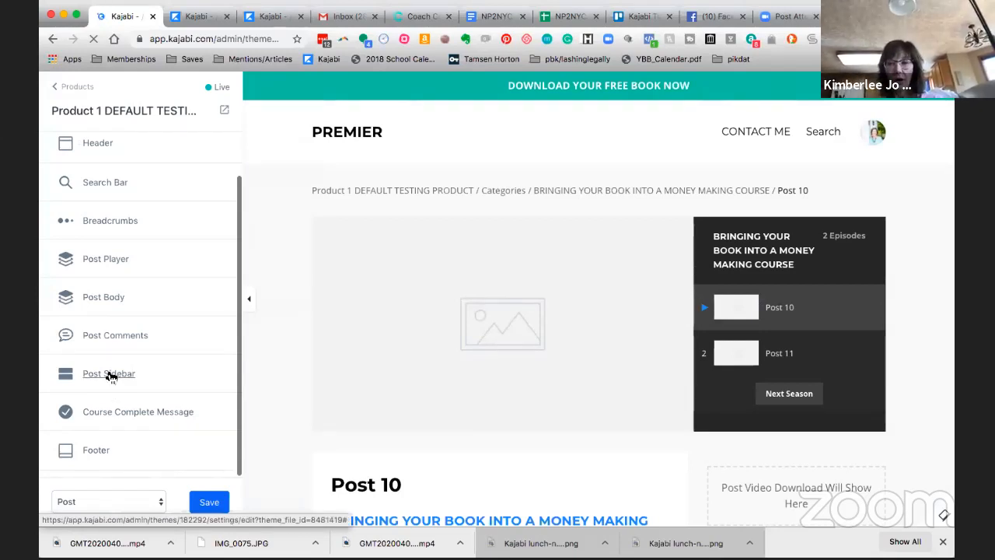
click(110, 374)
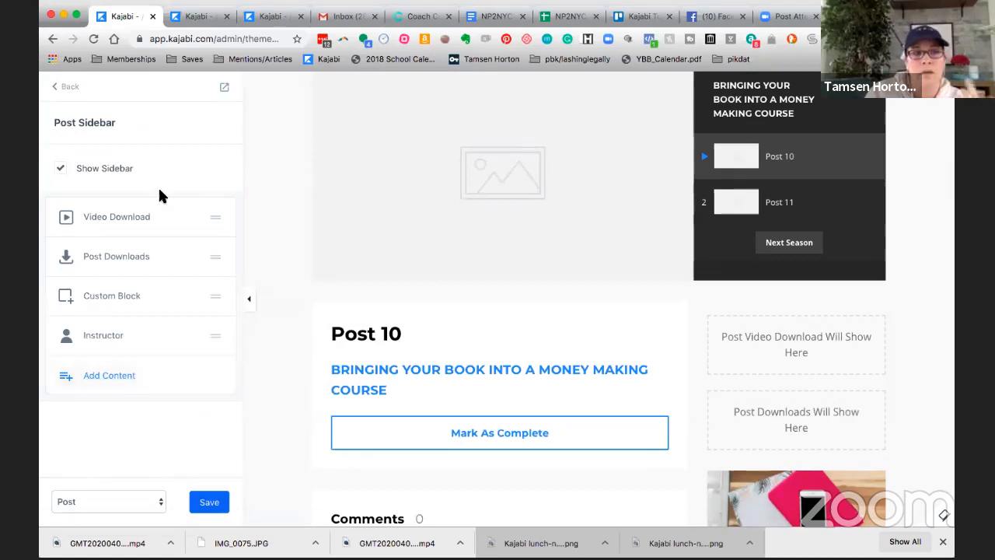
click(122, 376)
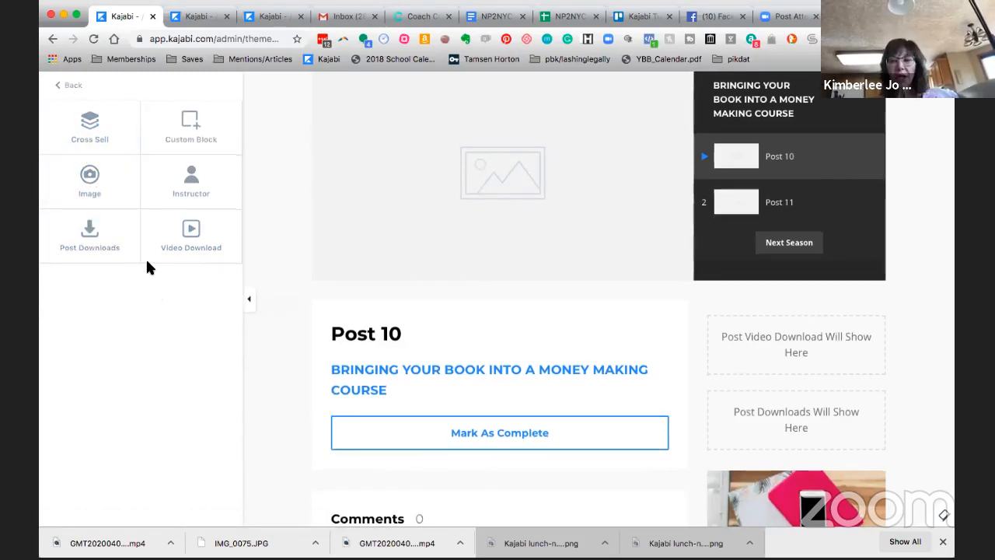
click(75, 88)
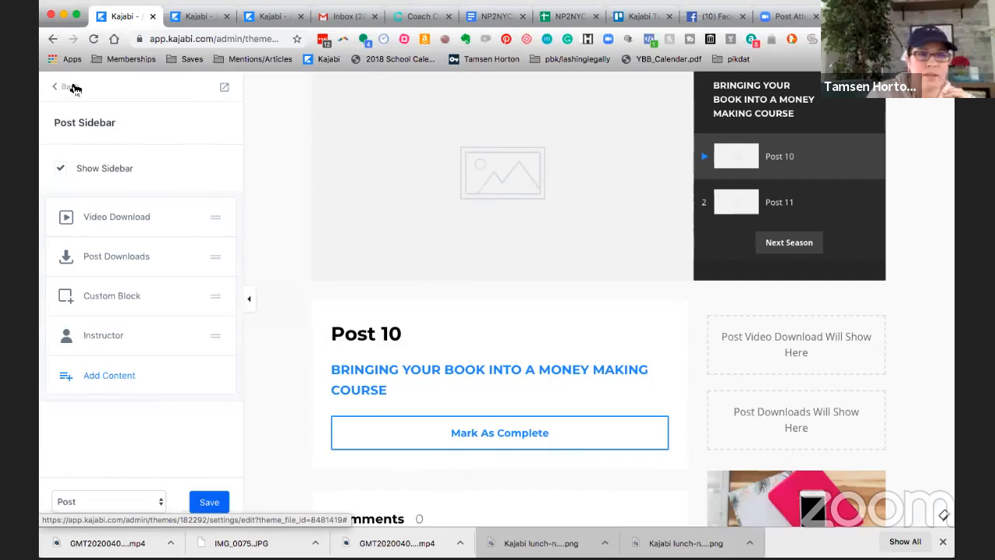
scroll(285, 191, up, 1)
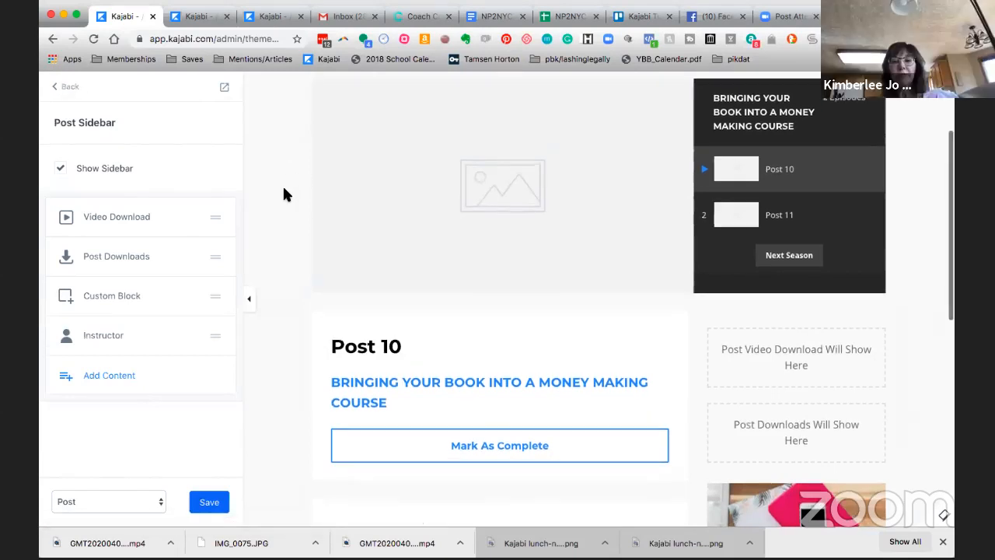